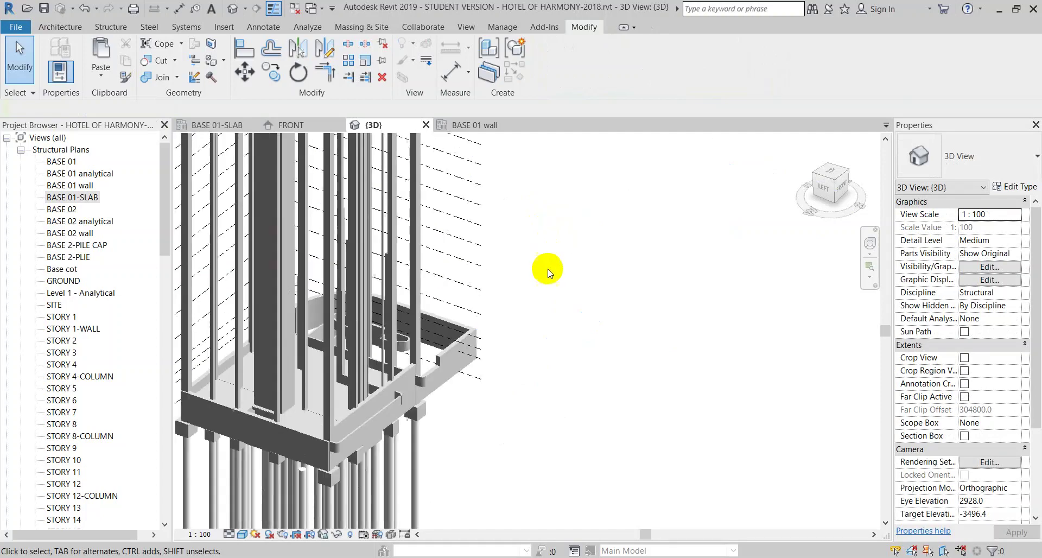
Open the BASE 01-SLAB structural plan from the Project Browser and zoom into the slab
scroll(576, 314, down, 3)
shift+middle_drag(576, 314, 566, 368)
double_click(67, 197)
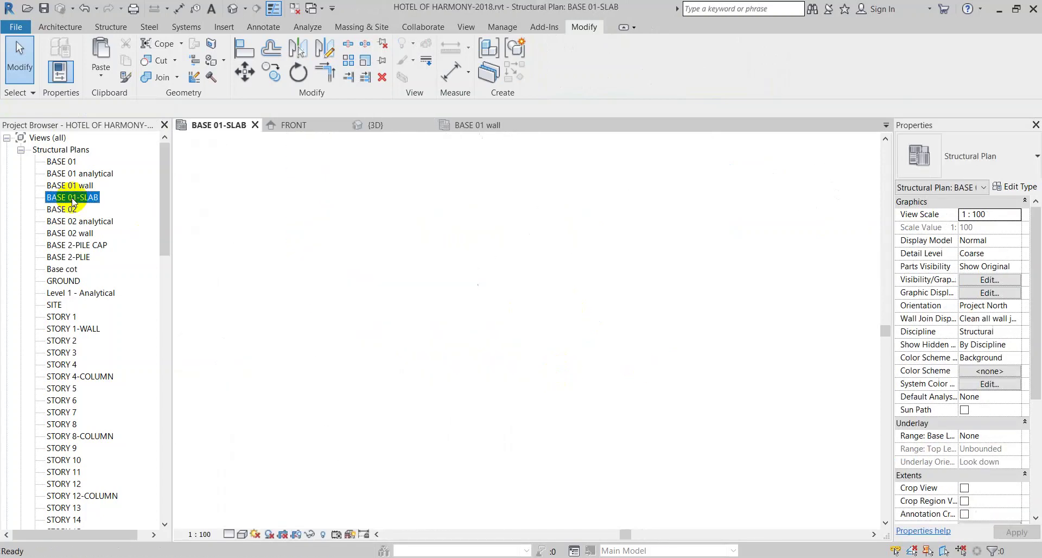
scroll(476, 302, down, 2)
scroll(367, 299, up, 3)
scroll(366, 299, up, 2)
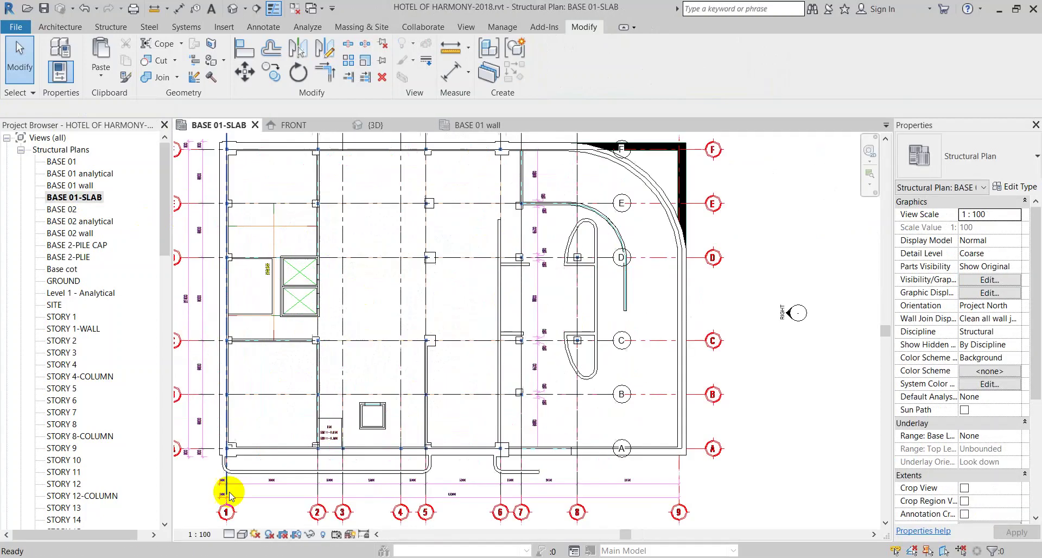
click(109, 508)
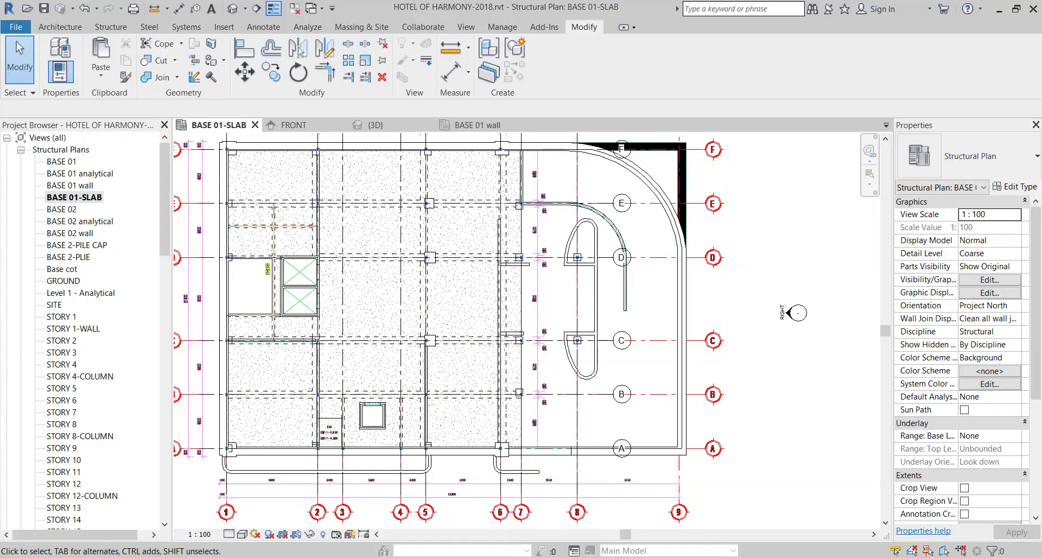
scroll(361, 484, up, 2)
scroll(454, 465, up, 2)
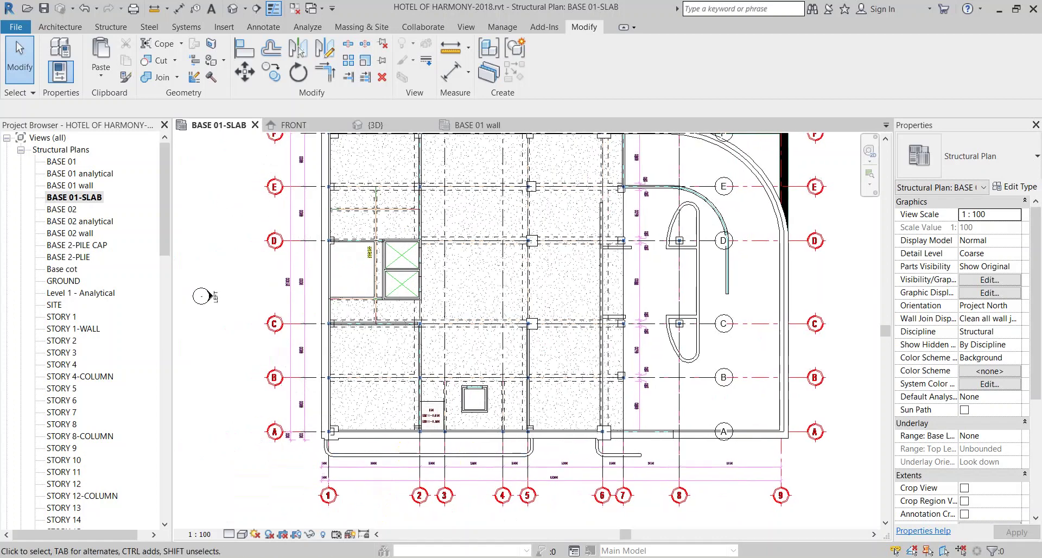
Hide the analytical model lines in the BASE 01-SLAB plan
click(352, 535)
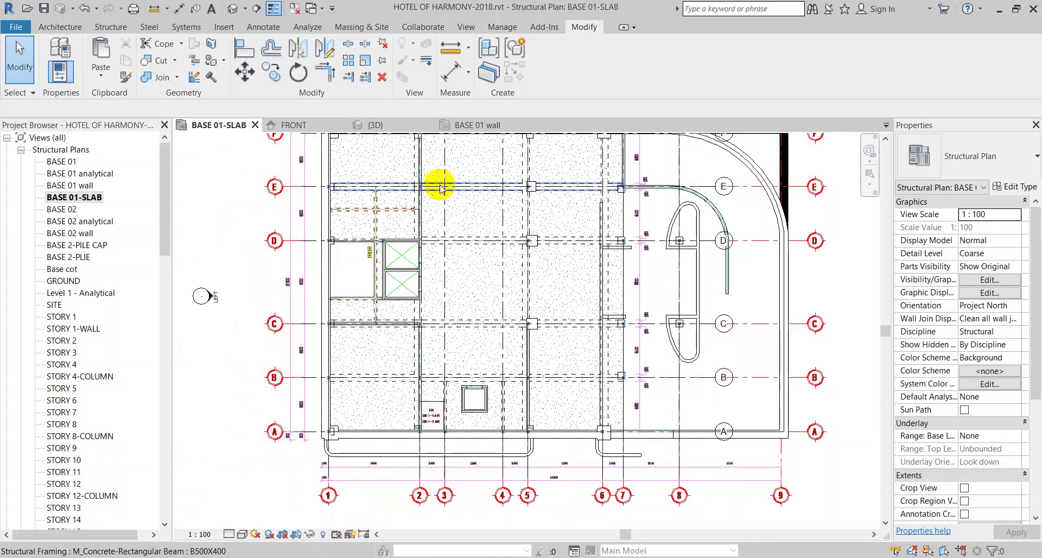
scroll(624, 188, up, 2)
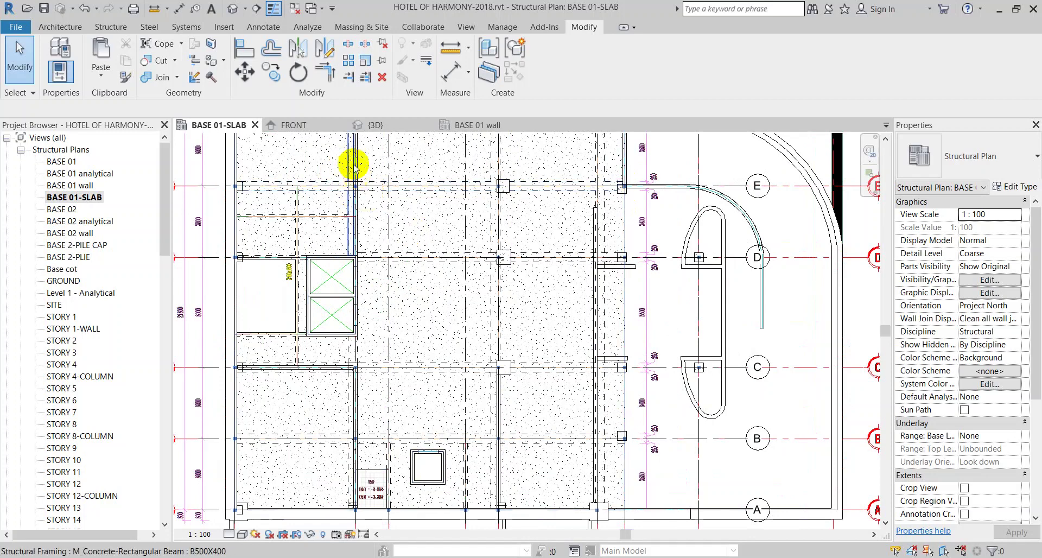
scroll(384, 232, down, 2)
scroll(391, 228, up, 3)
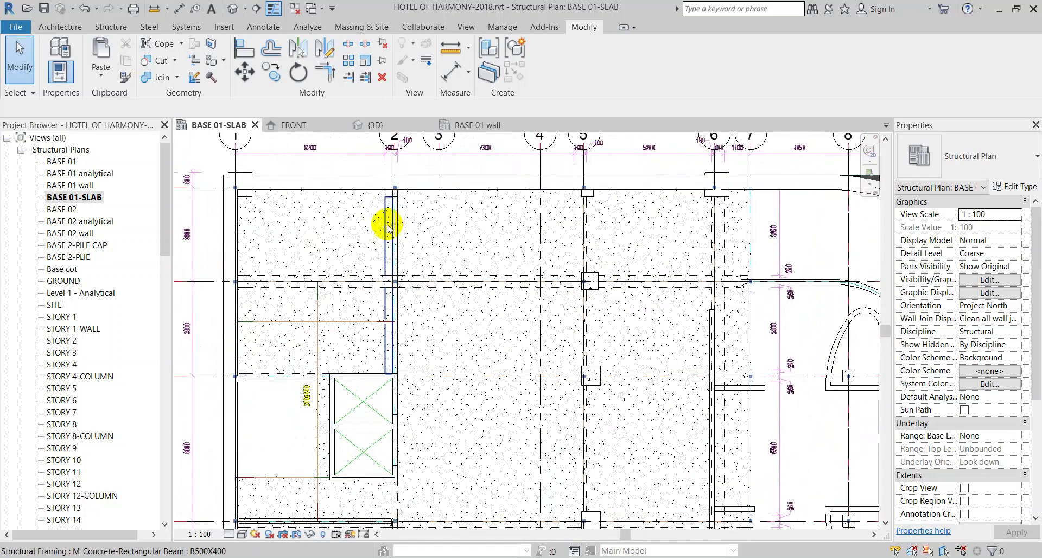
Inspect the vertical beam near grid 2 and the 200-thick S200 slab covering 428.030 m²
click(388, 227)
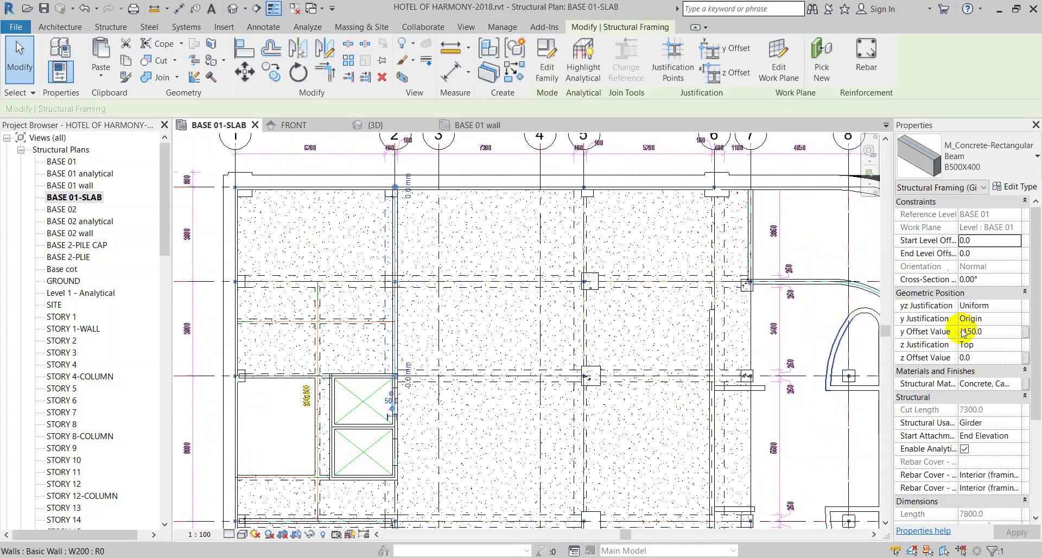
click(477, 249)
click(476, 323)
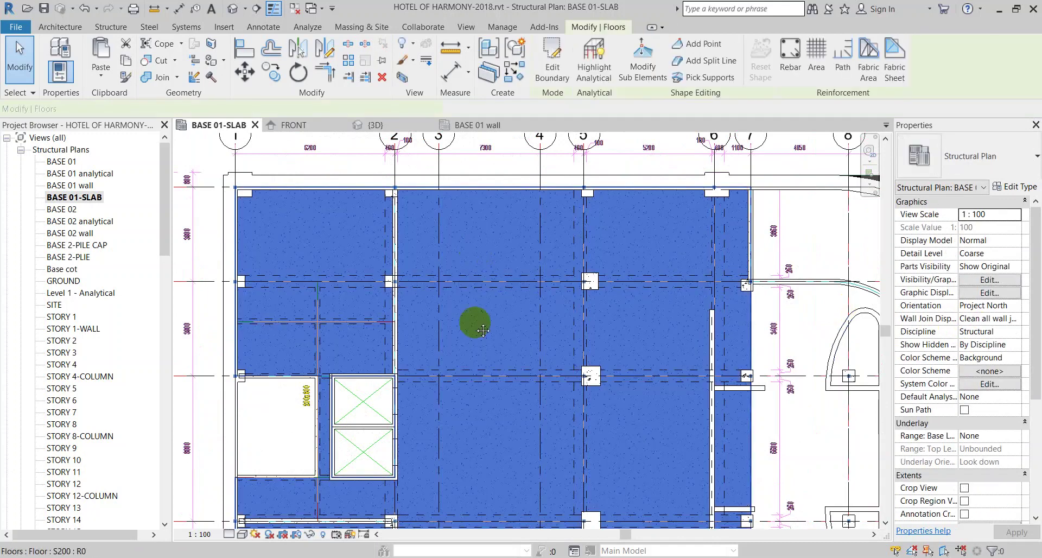
middle_drag(584, 351, 594, 275)
middle_drag(472, 456, 478, 414)
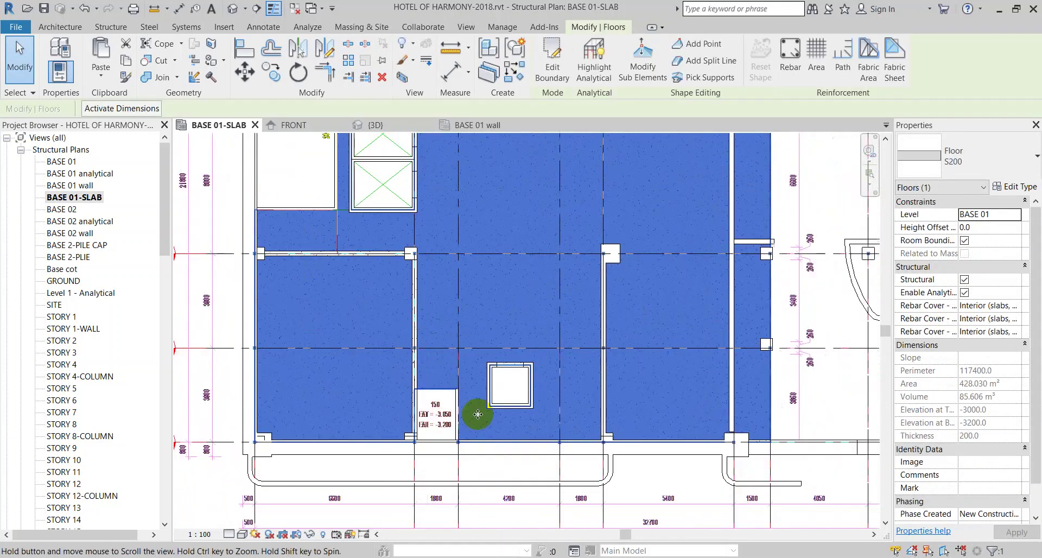
scroll(478, 414, up, 1)
scroll(461, 429, up, 1)
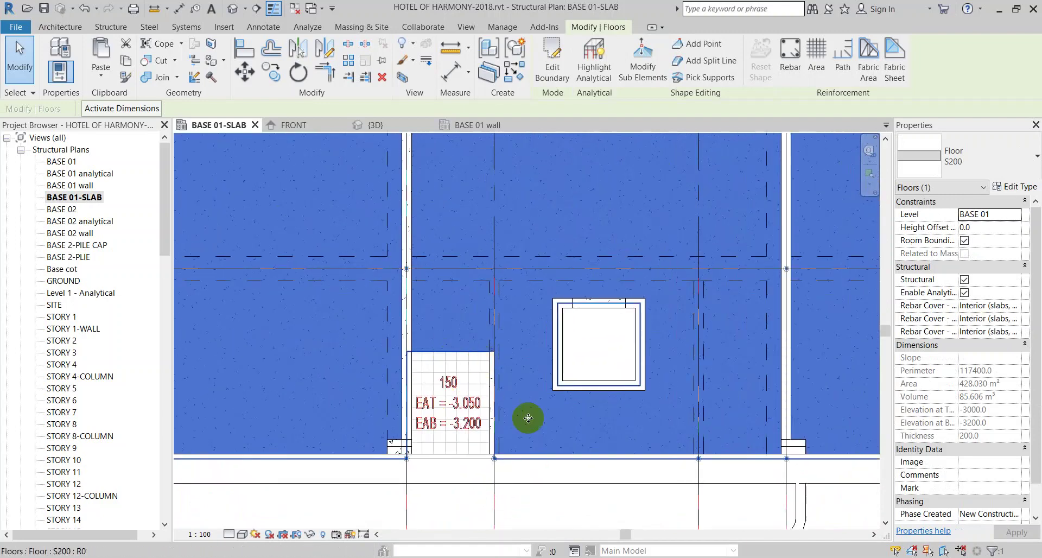
middle_drag(531, 419, 507, 335)
click(512, 342)
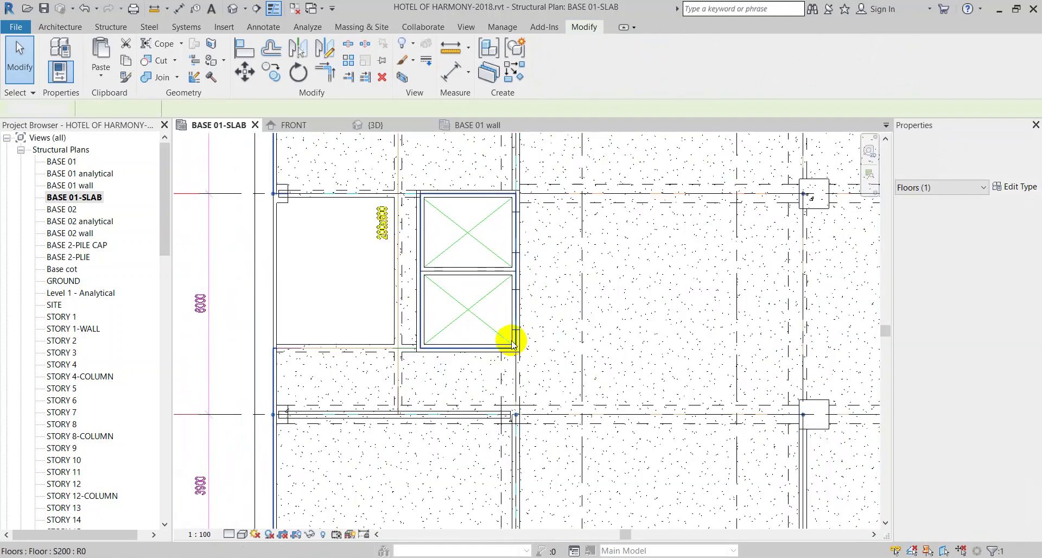
mouse_move(164, 221)
mouse_down()
mouse_move(149, 354)
mouse_move(138, 322)
mouse_up()
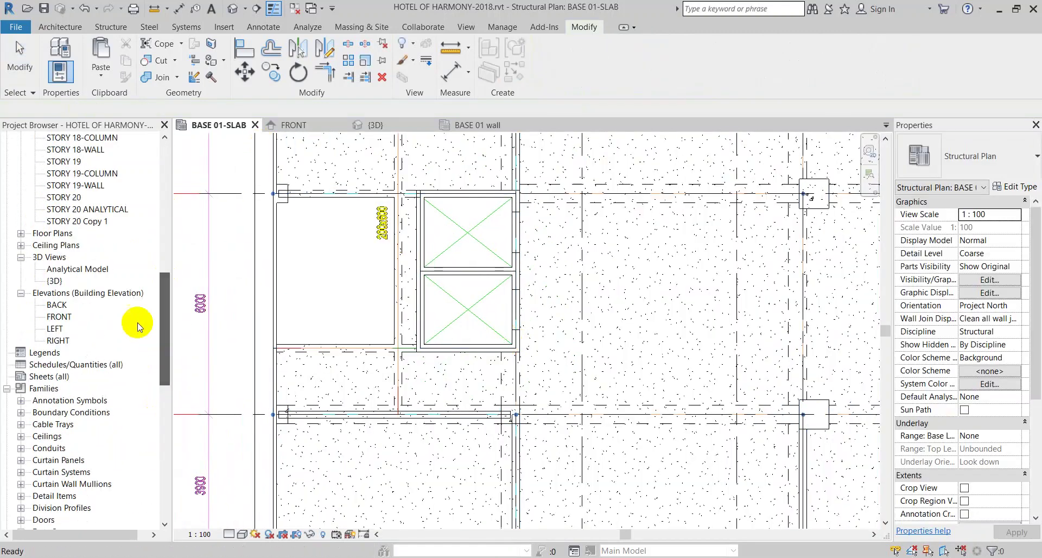
Open the Analytical Model 3D view, checking its rendering settings without changes
double_click(77, 269)
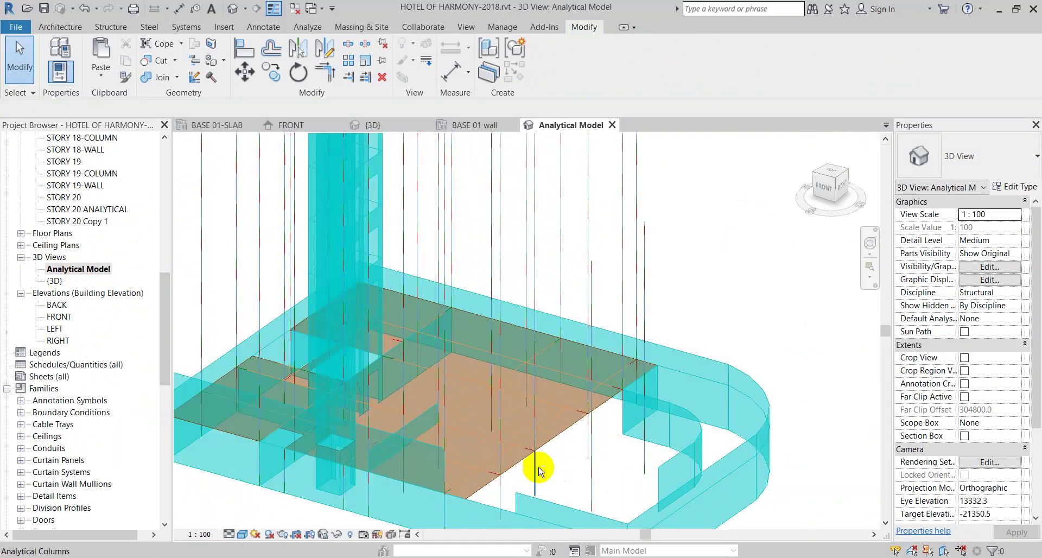
shift+middle_drag(539, 471, 595, 465)
scroll(950, 420, down, 1)
click(932, 423)
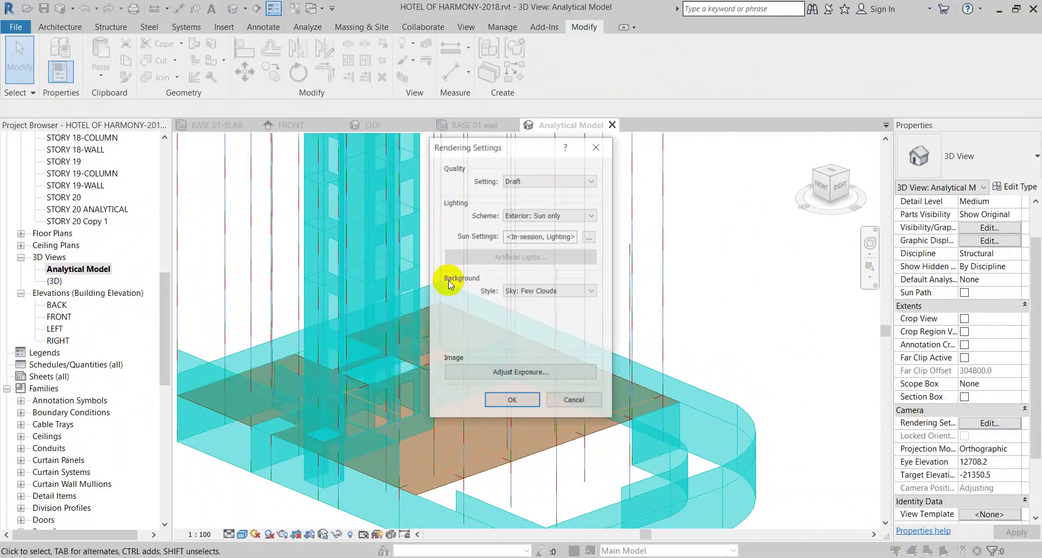
click(570, 463)
scroll(993, 476, down, 1)
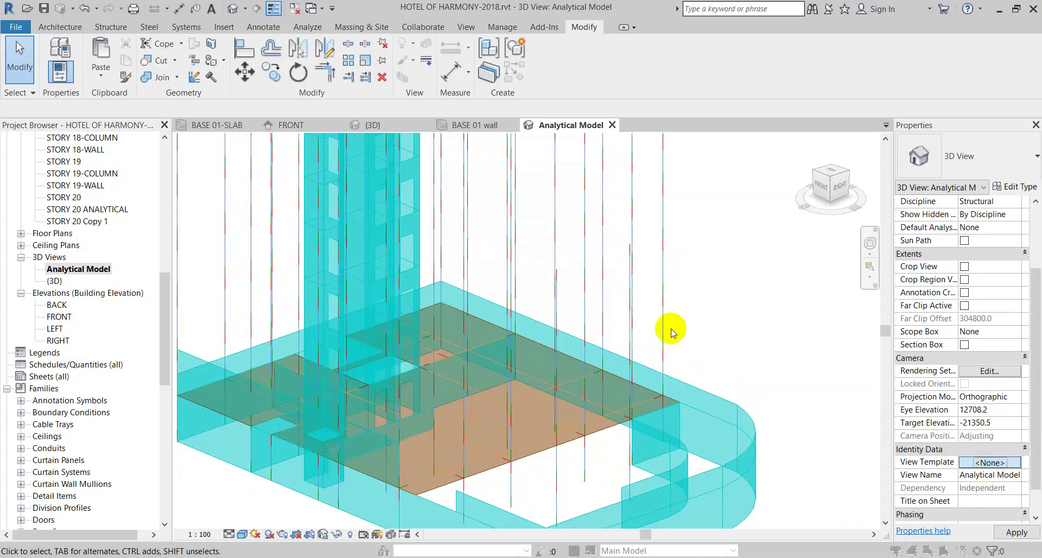
Set the Analytical Model view's View Template to <None>
click(537, 310)
click(807, 450)
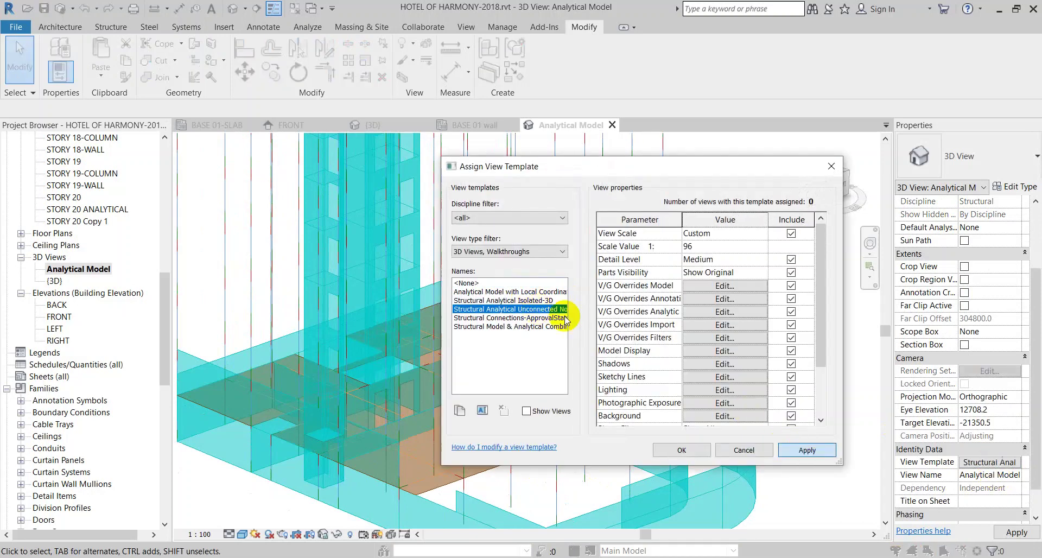
click(496, 283)
click(676, 448)
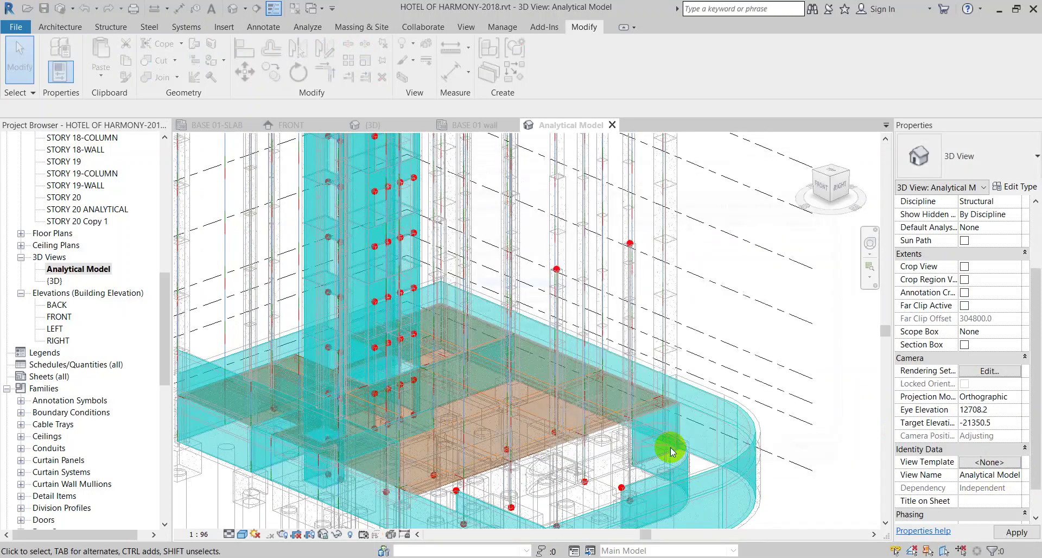
Review Visibility/Graphics (VV) and orbit the analytical model from several angles
key(v)
key(v)
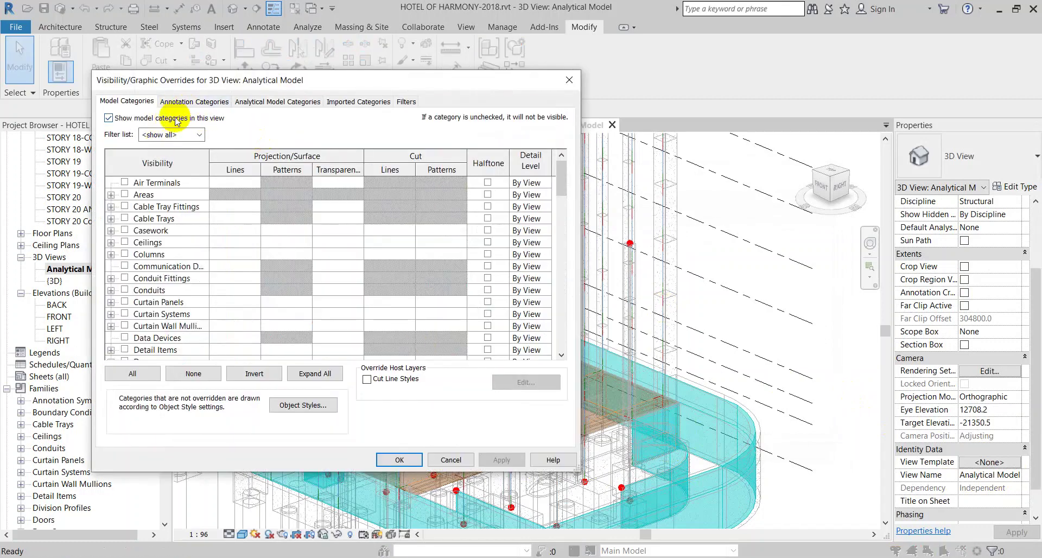
click(399, 459)
mouse_move(431, 441)
shift+middle_down()
mouse_move(595, 487)
mouse_move(519, 433)
shift+middle_up()
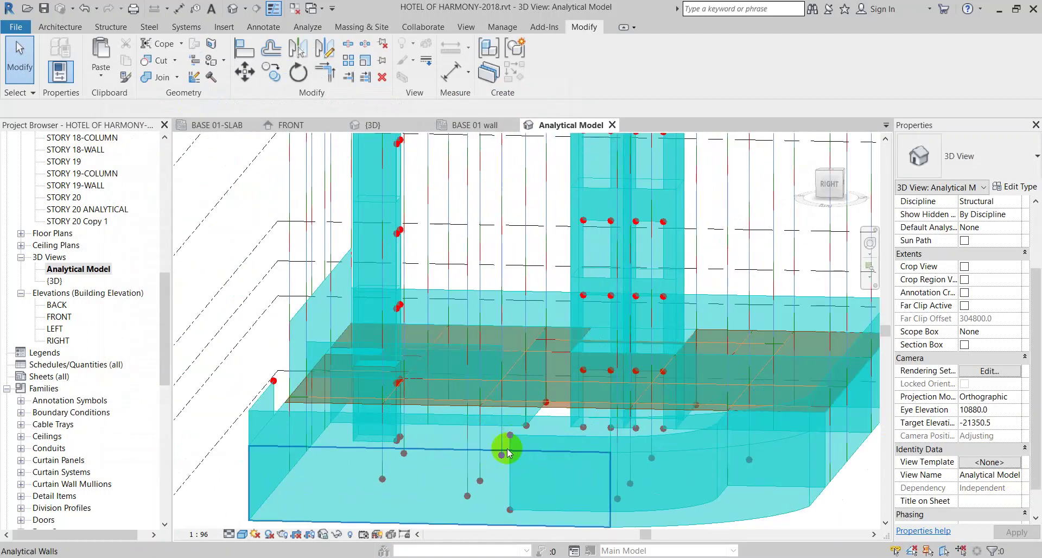
mouse_move(496, 449)
shift+middle_down()
mouse_move(622, 376)
mouse_move(653, 458)
mouse_move(728, 458)
mouse_move(684, 471)
mouse_move(797, 486)
mouse_move(854, 481)
mouse_move(749, 496)
mouse_move(800, 512)
mouse_move(811, 496)
shift+middle_up()
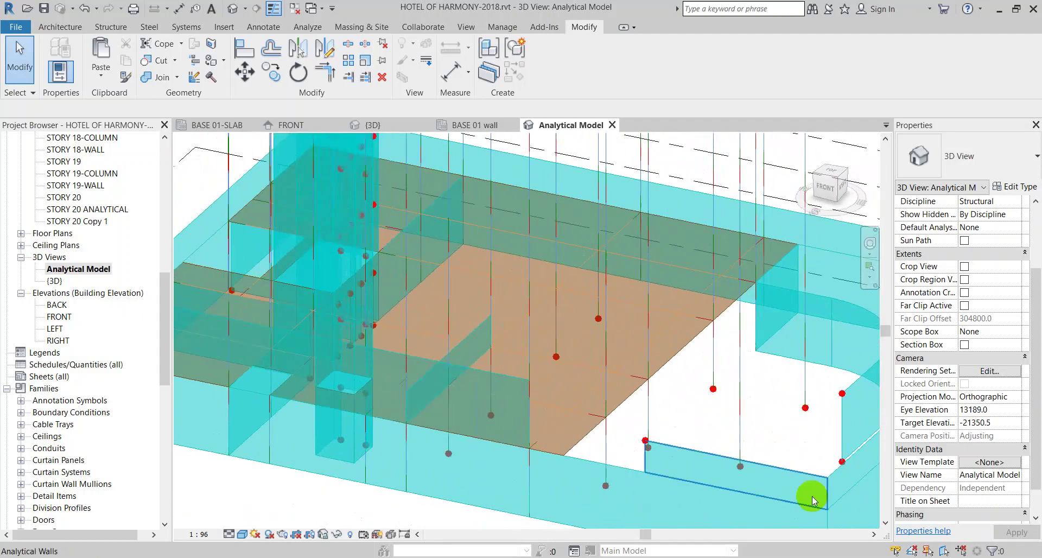
mouse_move(723, 354)
shift+middle_down()
mouse_move(351, 415)
mouse_move(426, 361)
mouse_move(561, 362)
shift+middle_up()
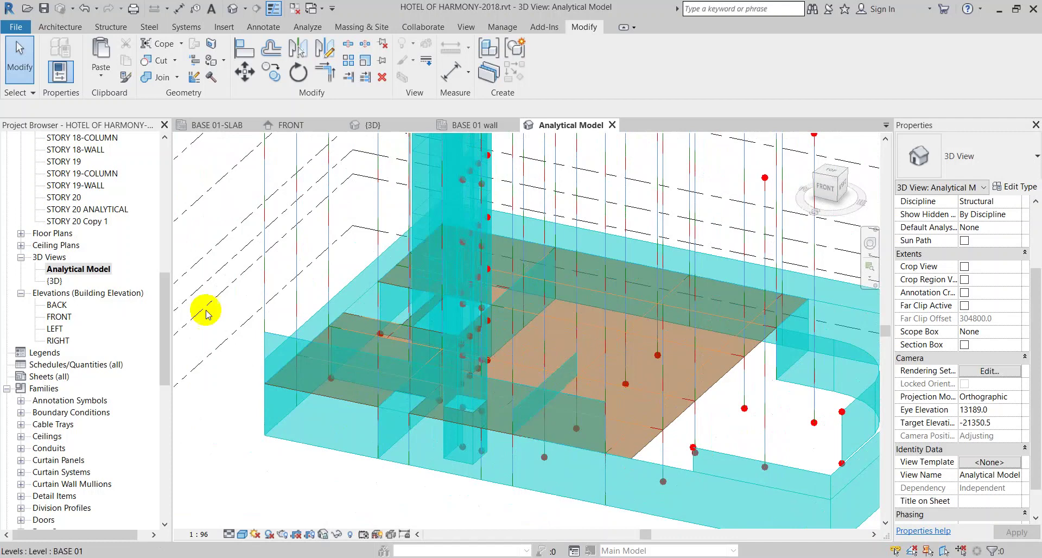
drag(162, 296, 162, 178)
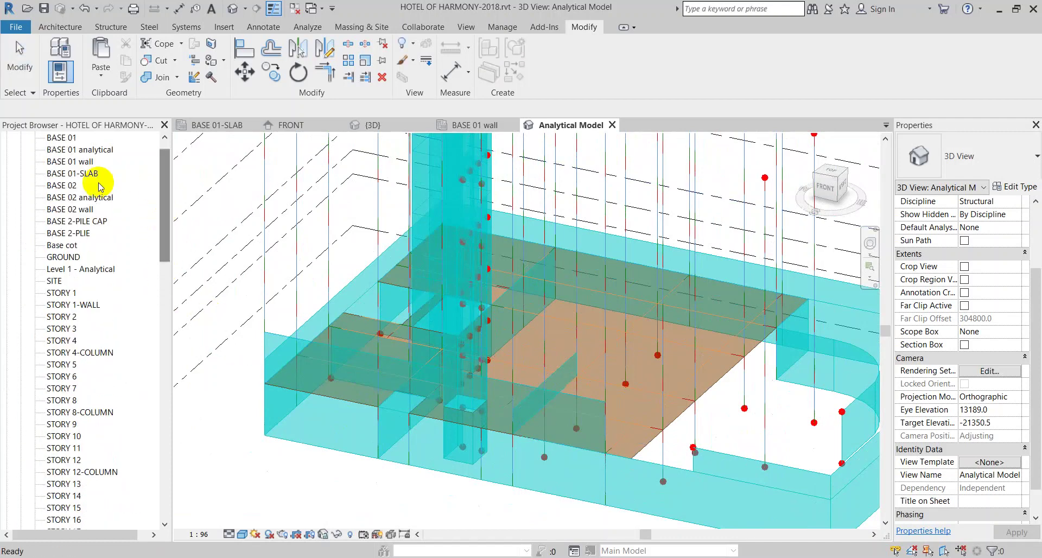
Reopen the BASE 01-SLAB plan and start editing the S200 floor slab's boundary sketch
double_click(76, 173)
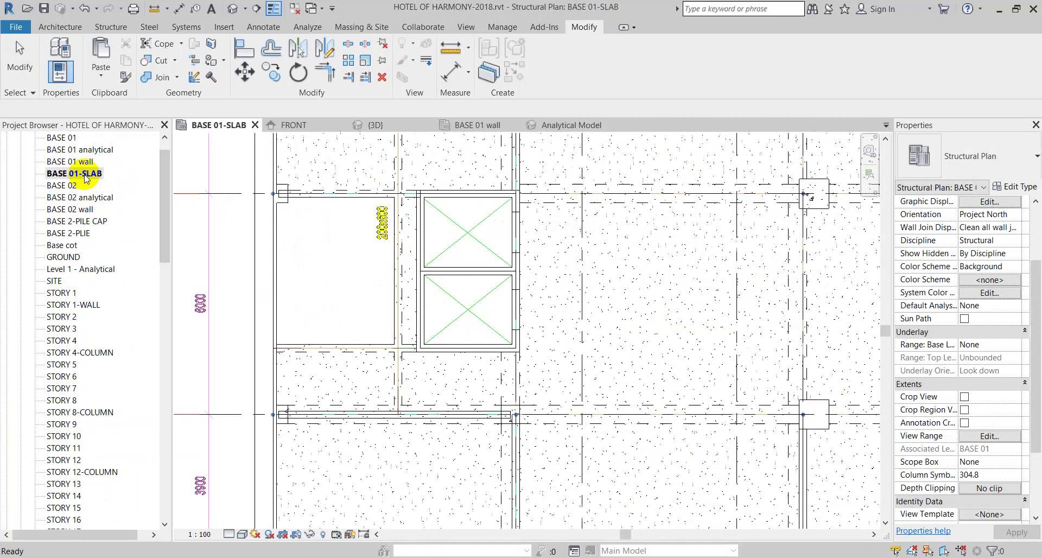
scroll(480, 459, up, 3)
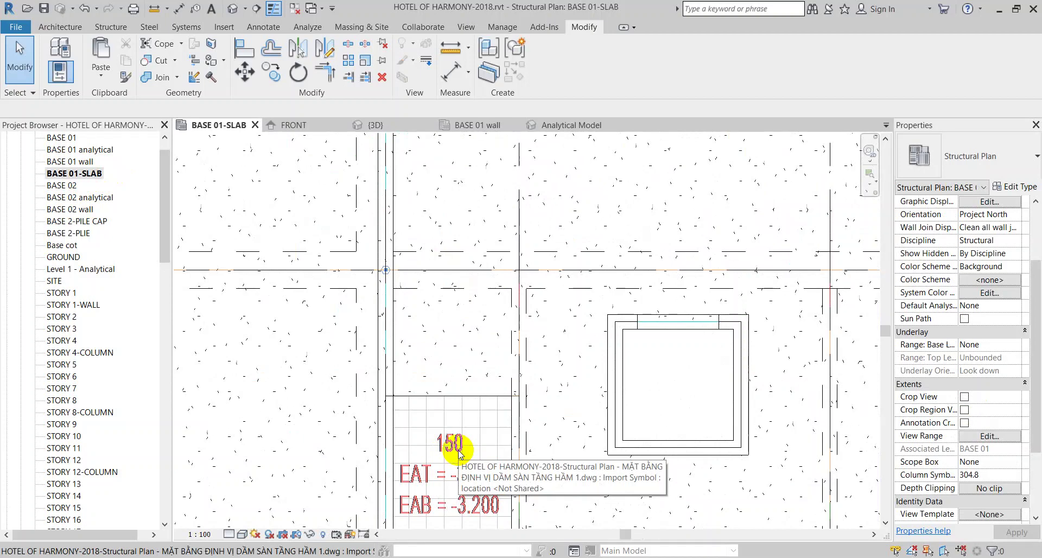
scroll(459, 455, down, 3)
middle_drag(605, 181, 558, 344)
scroll(537, 245, down, 2)
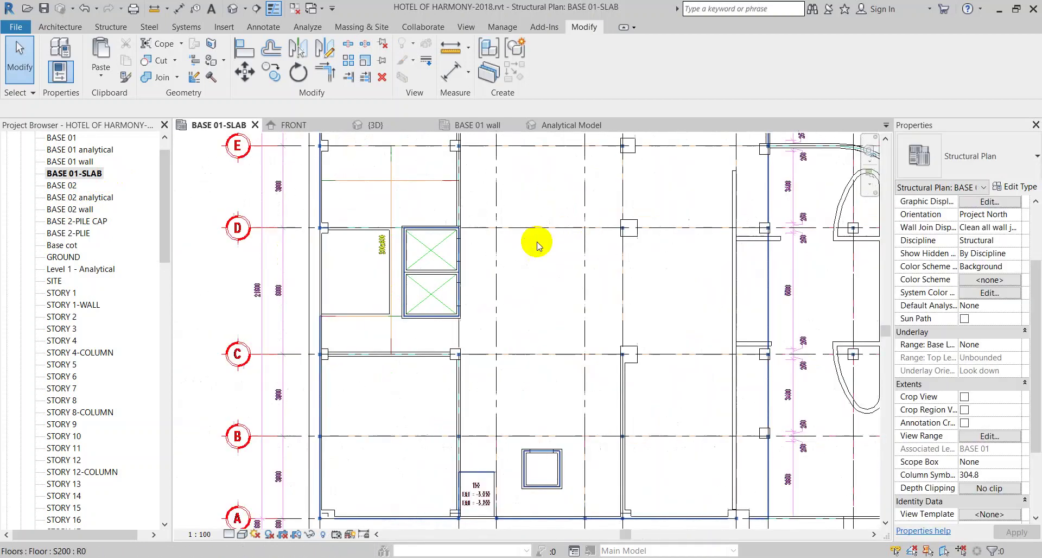
click(552, 186)
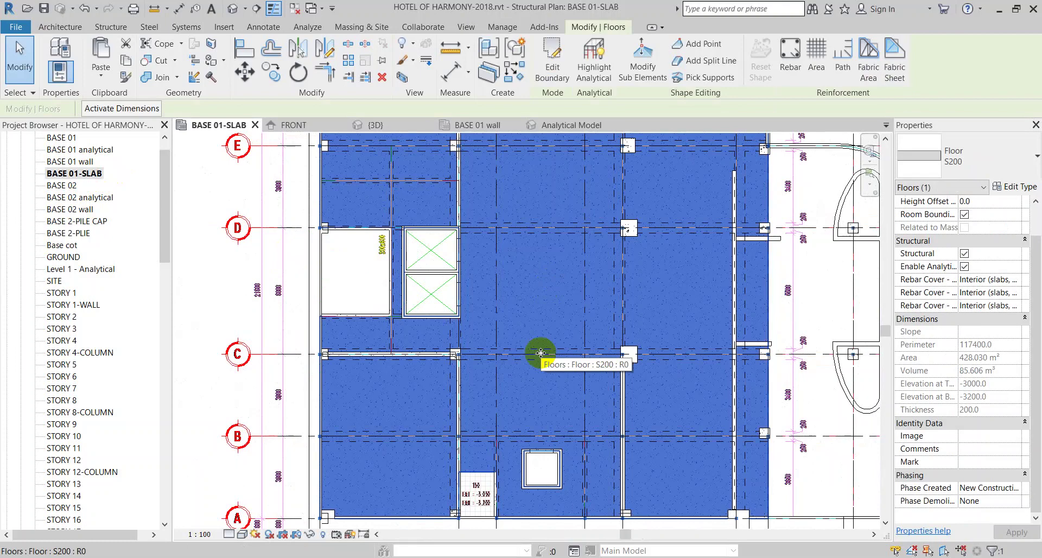
double_click(571, 337)
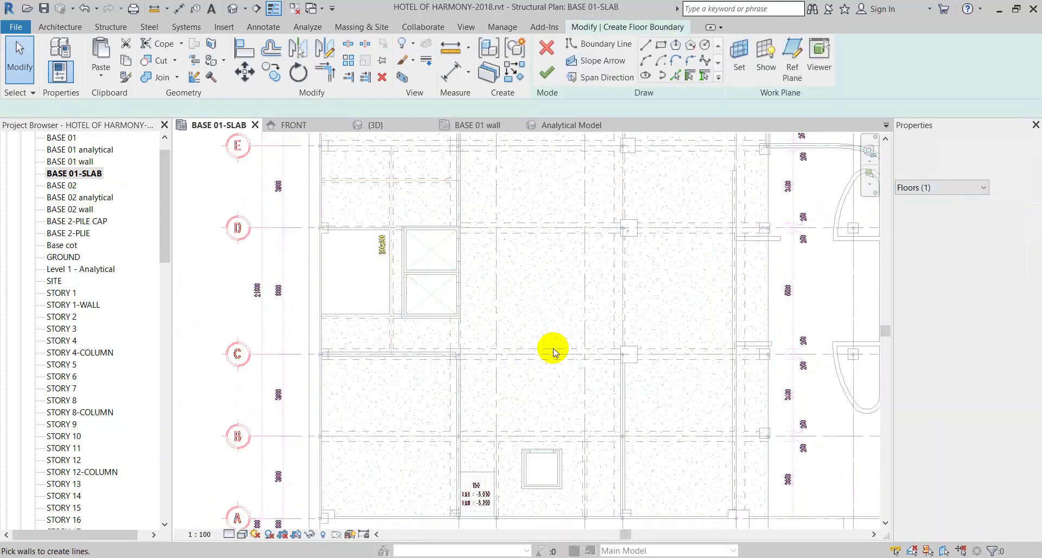
Duplicate the S200 floor type as S150 with a 150 mm structure layer
click(1015, 186)
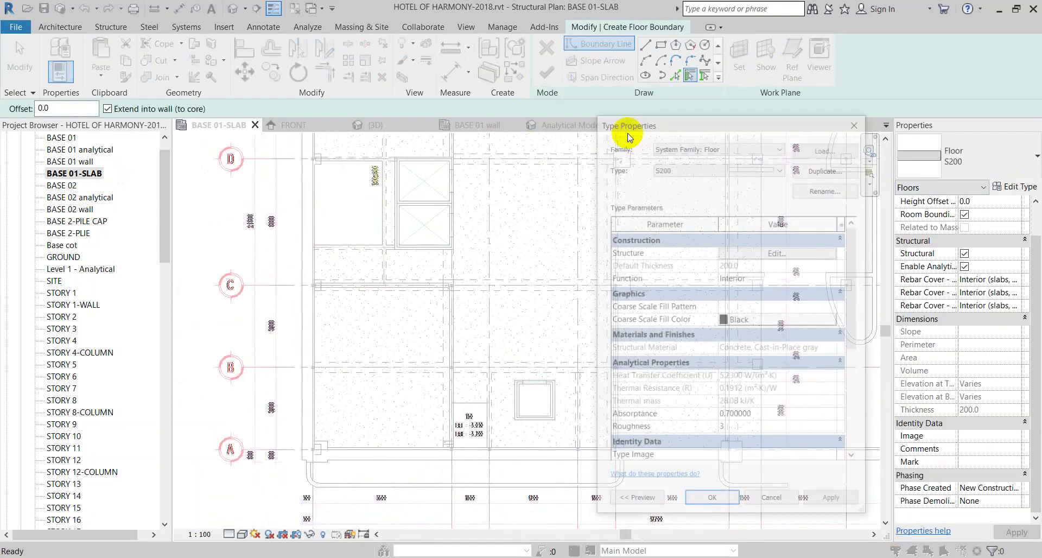
click(828, 168)
click(713, 314)
text(S150)
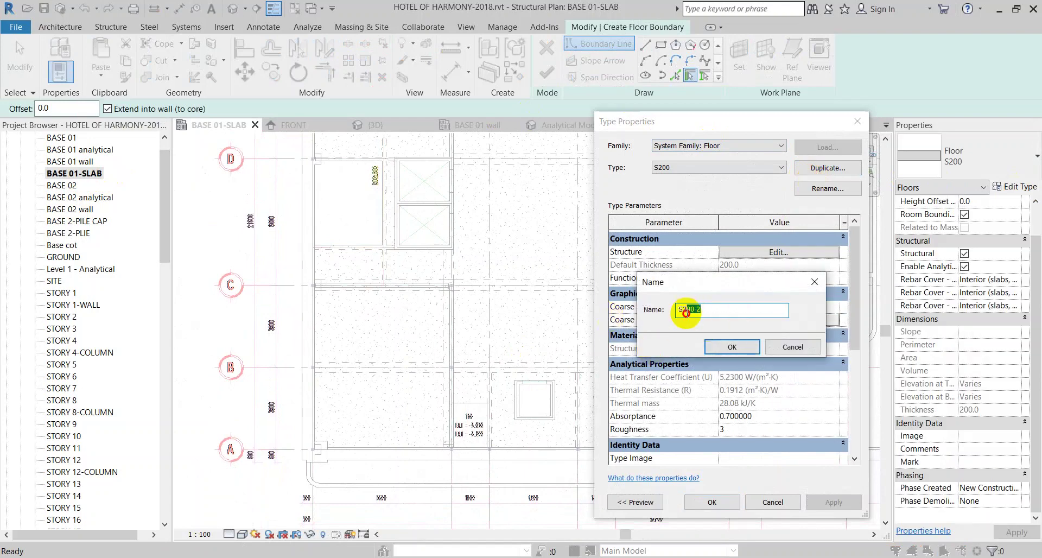
click(732, 347)
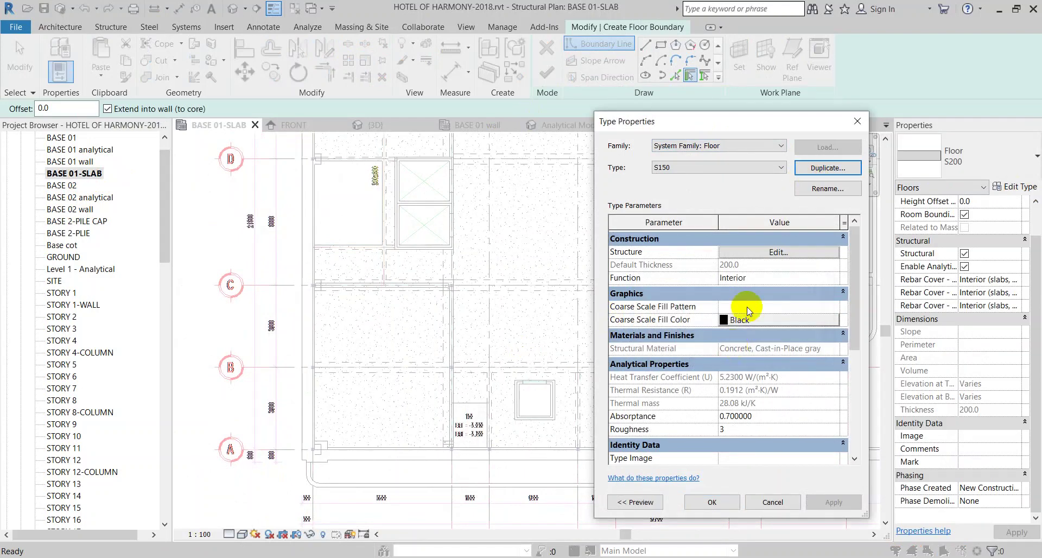
click(741, 251)
text(150)
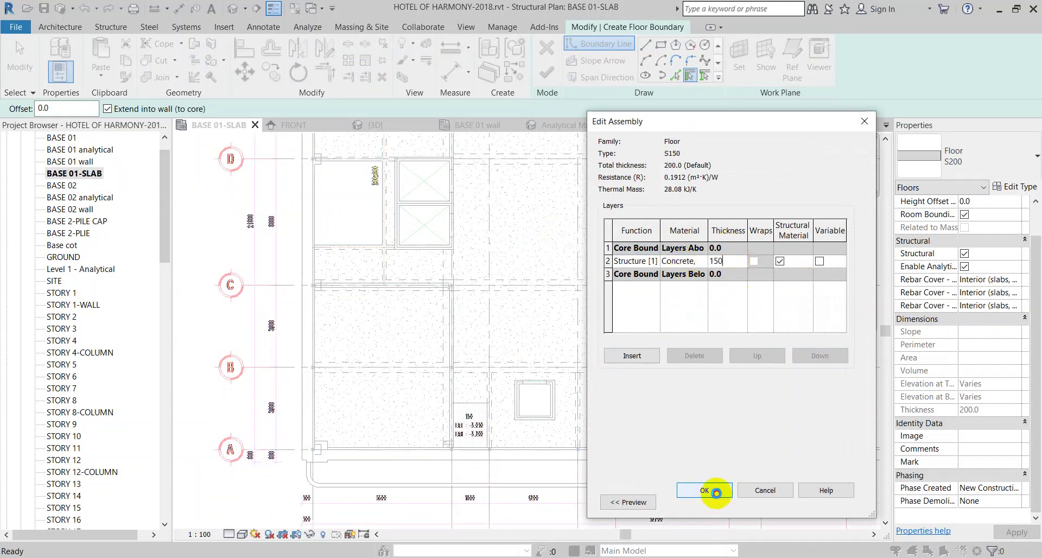
click(716, 492)
Confirm the S150 type and sketch a closed rectangular boundary around the 150 area
click(710, 504)
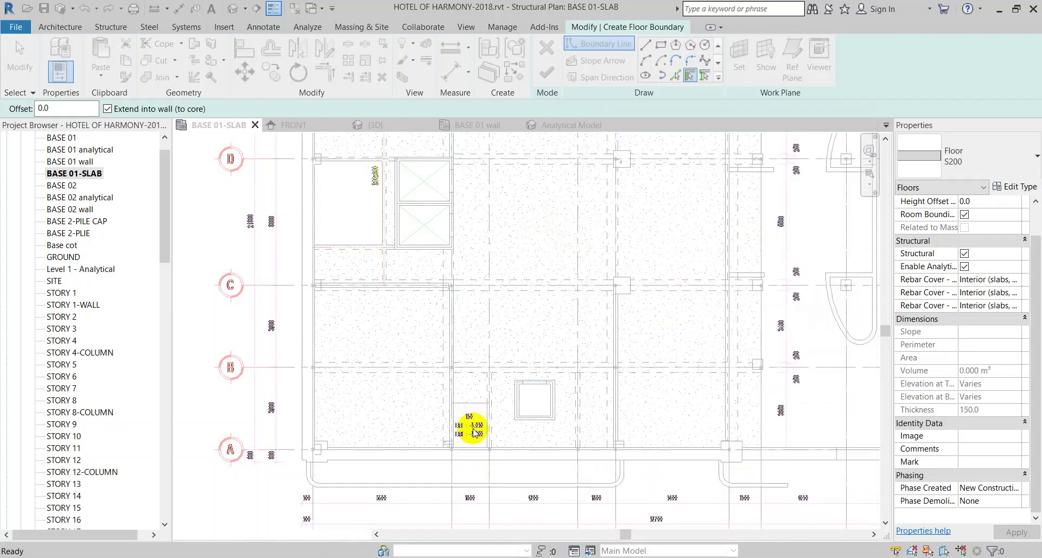
scroll(466, 430, up, 4)
click(646, 45)
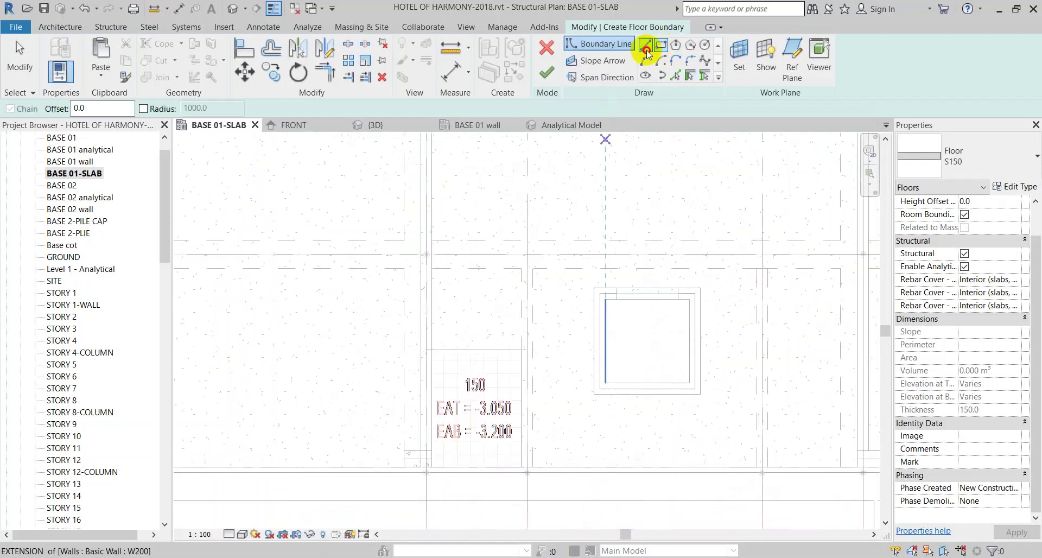
scroll(449, 454, up, 2)
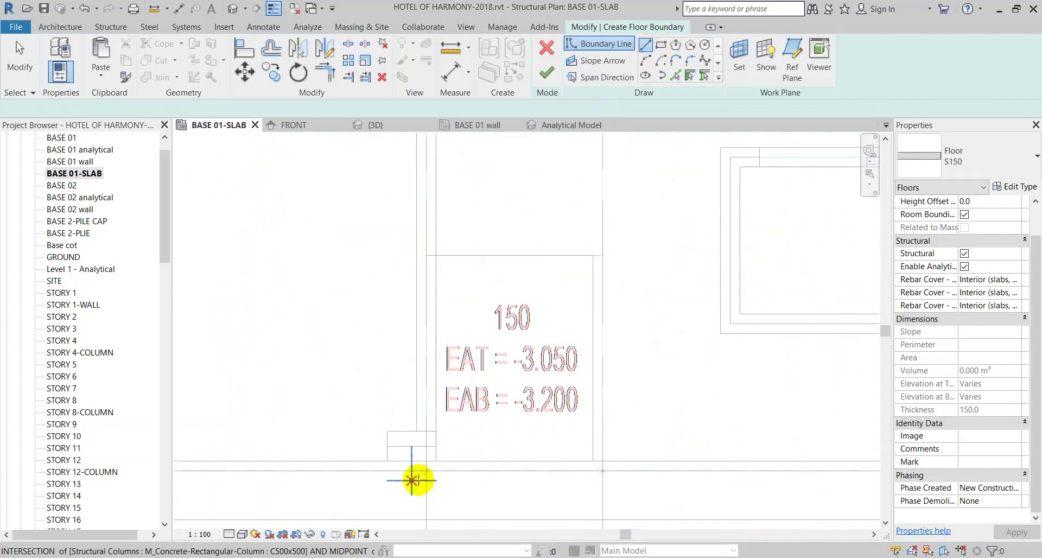
click(428, 257)
click(602, 255)
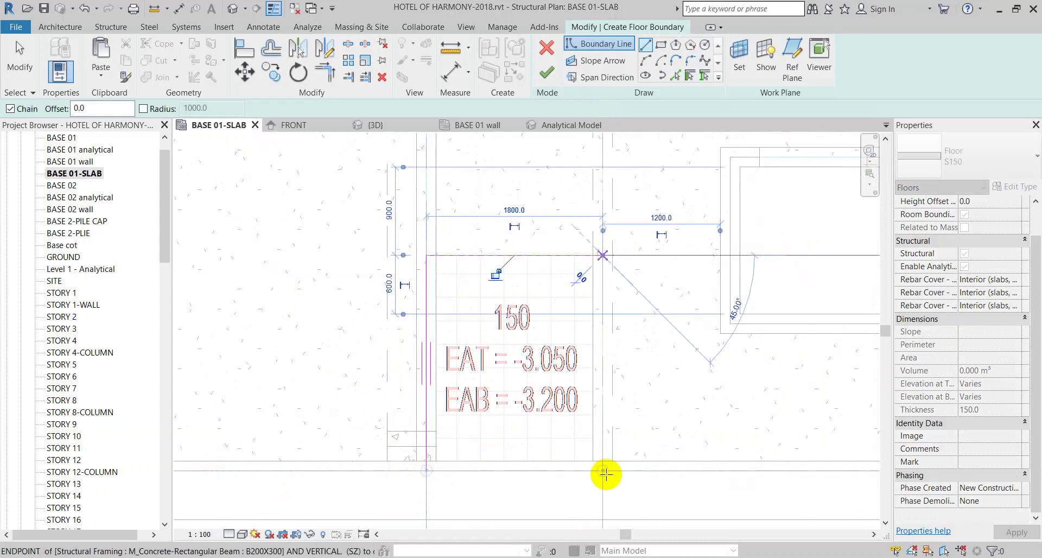
click(602, 471)
click(427, 470)
key(Escape)
key(Escape)
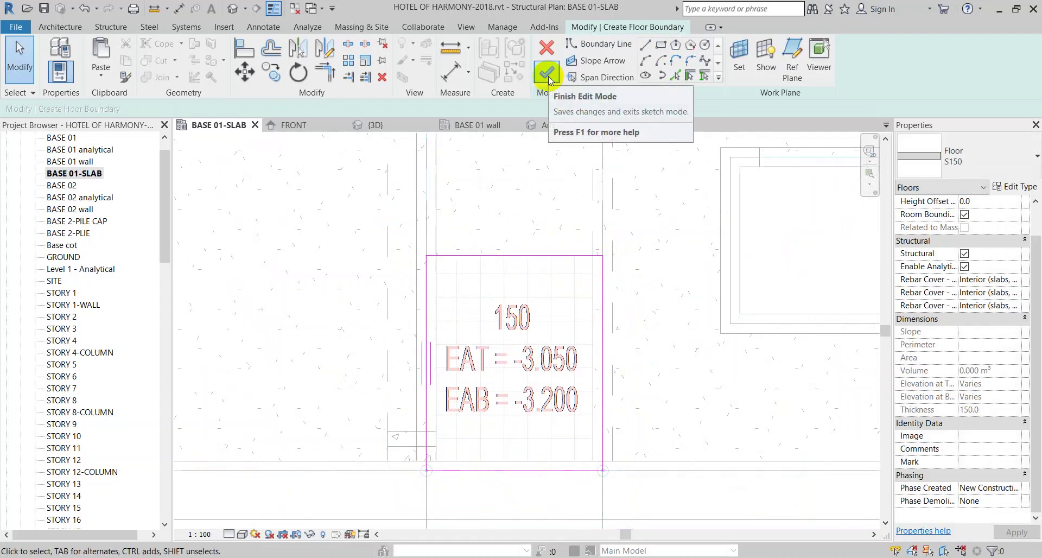
Finish the S150 floor at a -50 height offset, declining to attach walls
scroll(999, 276, up, 2)
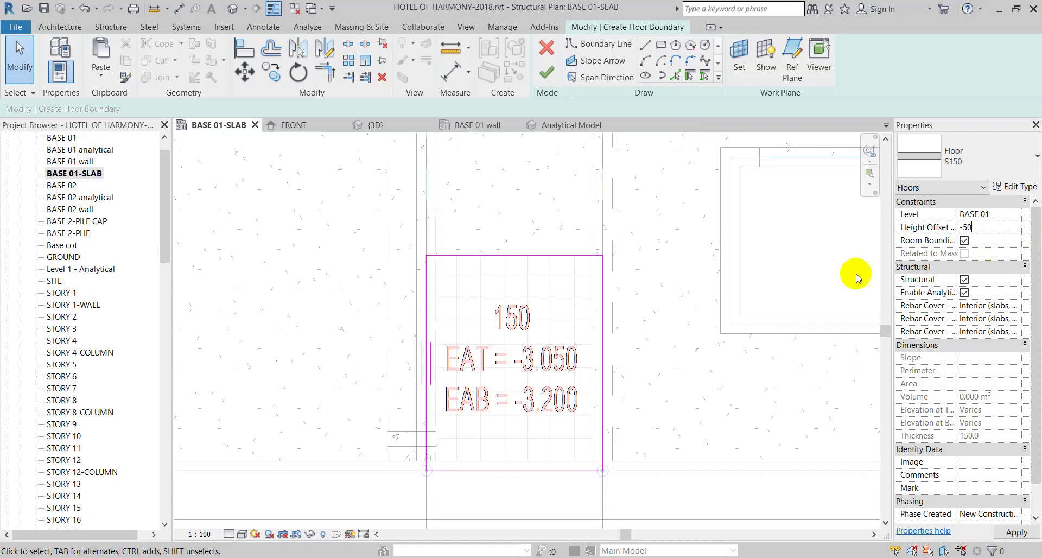
scroll(597, 315, down, 1)
scroll(598, 315, down, 3)
scroll(543, 402, up, 2)
scroll(593, 341, down, 1)
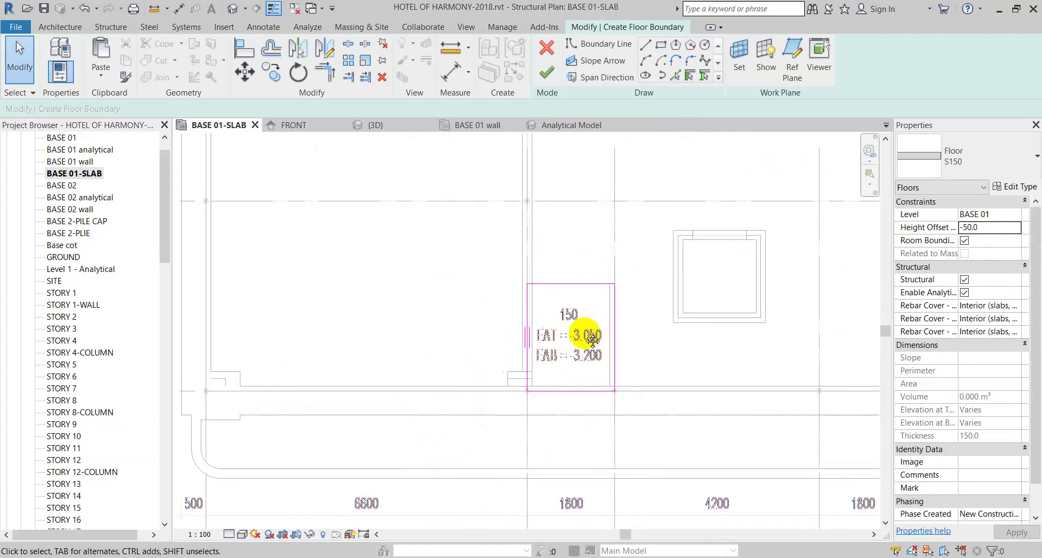
scroll(593, 341, down, 3)
middle_drag(552, 396, 562, 195)
click(547, 73)
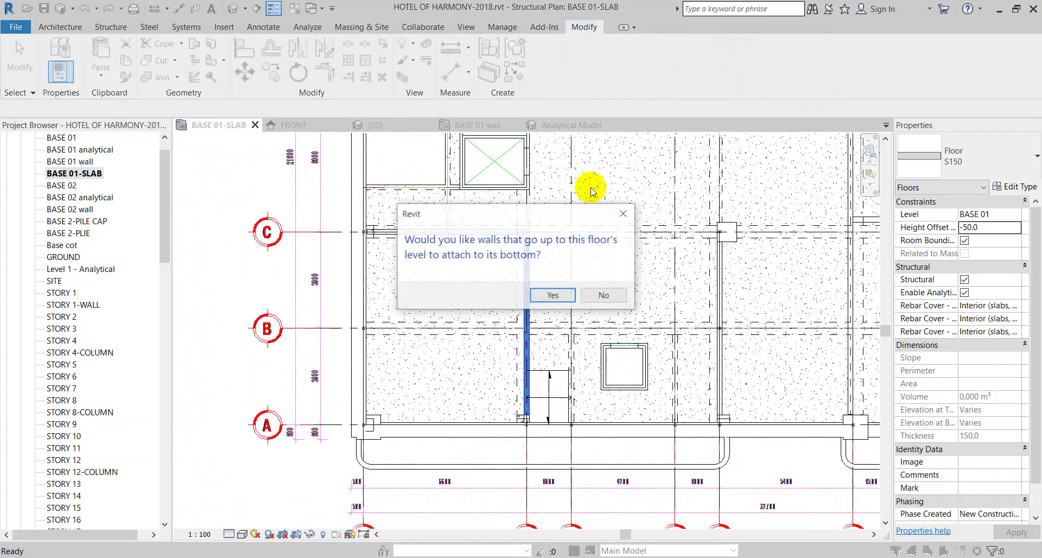
click(606, 296)
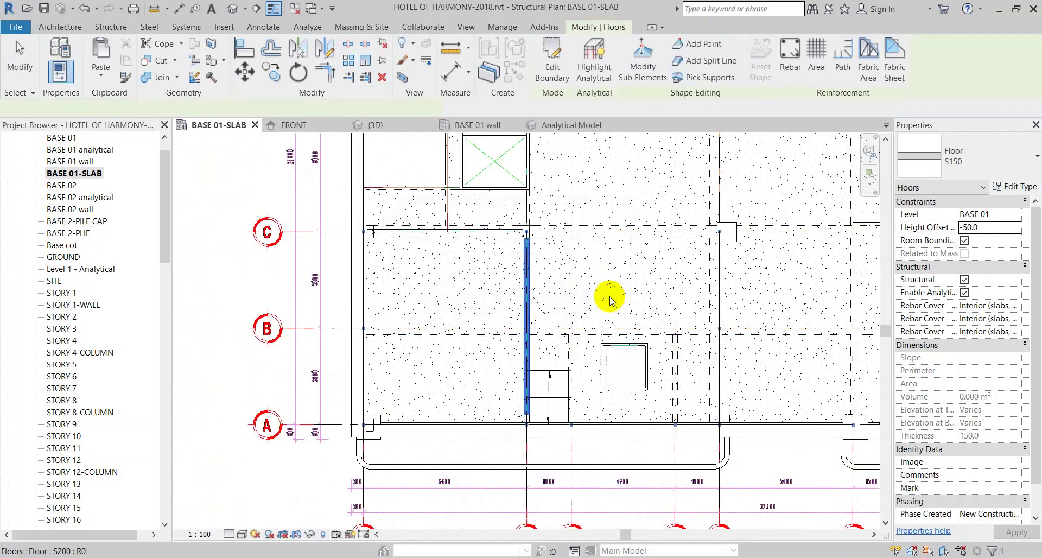
scroll(610, 295, down, 2)
middle_drag(495, 275, 530, 348)
scroll(529, 347, up, 2)
Temporarily hide the large S200 floor slab
click(454, 425)
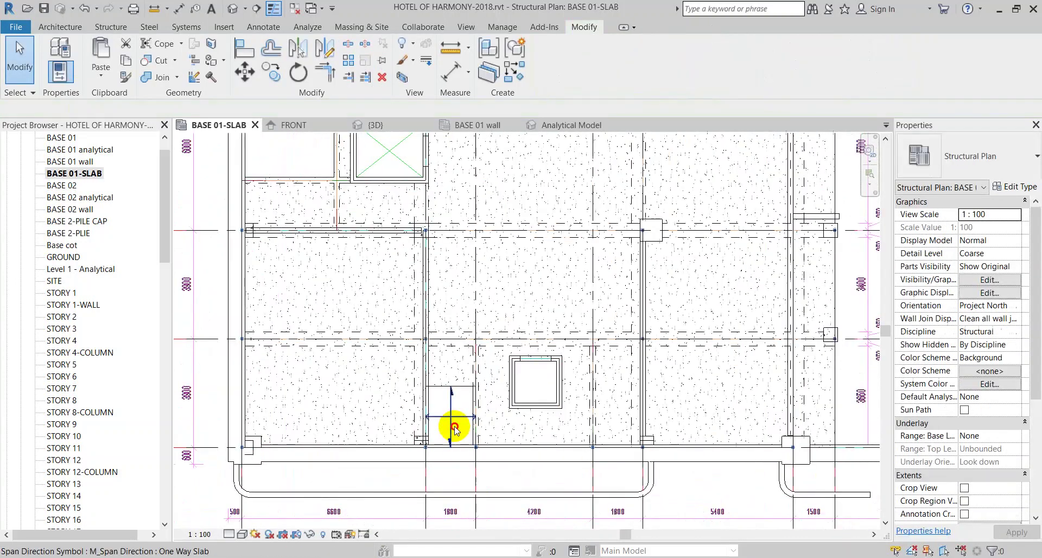
click(528, 313)
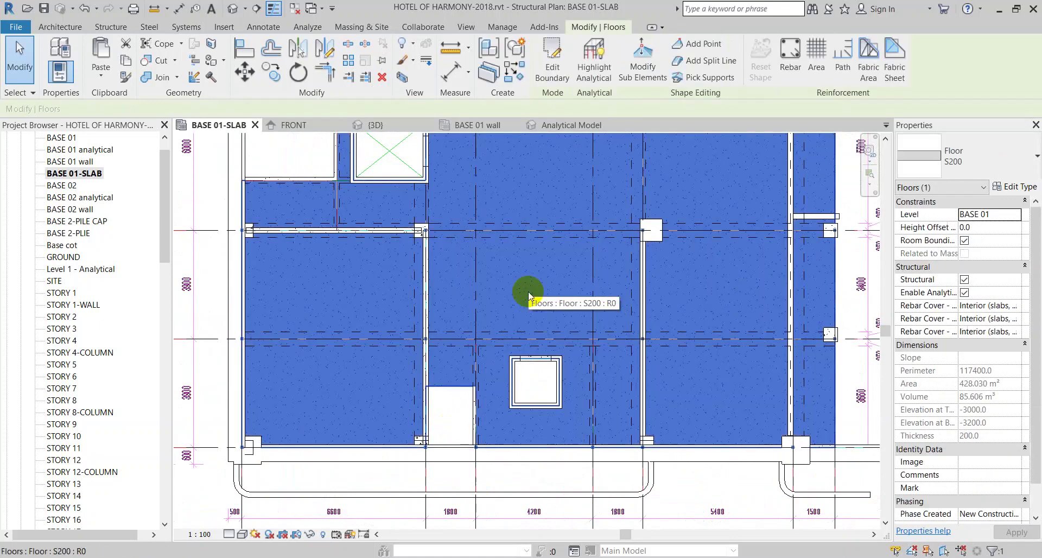
key(h)
key(h)
key(Escape)
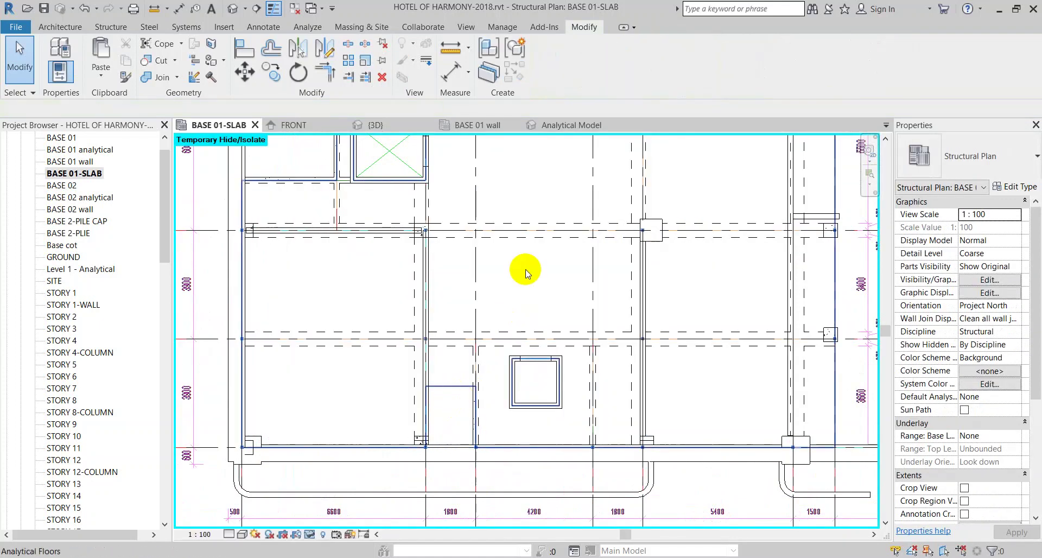
Set the imported story plan DWG's draw layer so it shows over the slabs
click(233, 512)
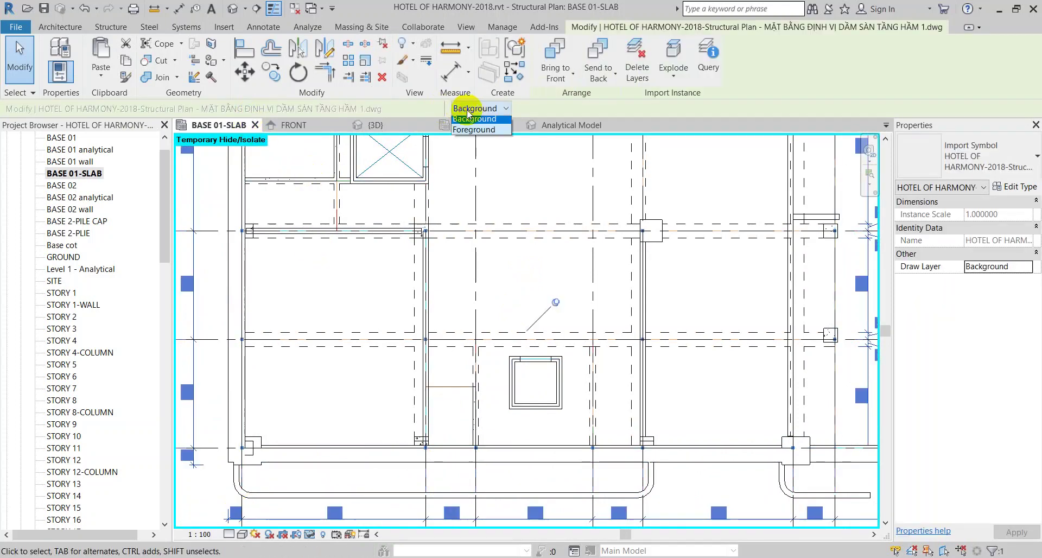
click(475, 118)
key(Escape)
scroll(459, 421, up, 3)
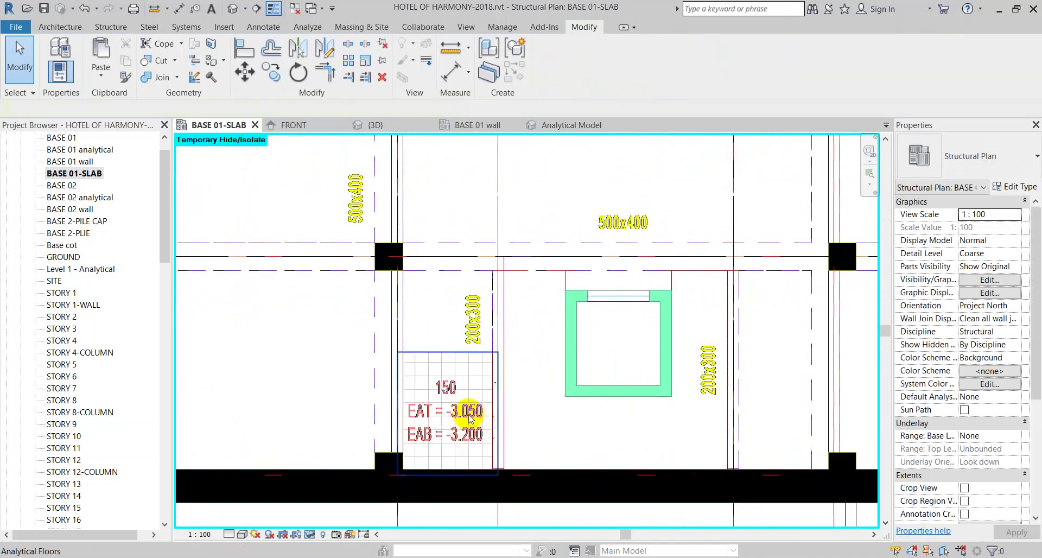
middle_drag(540, 200, 543, 333)
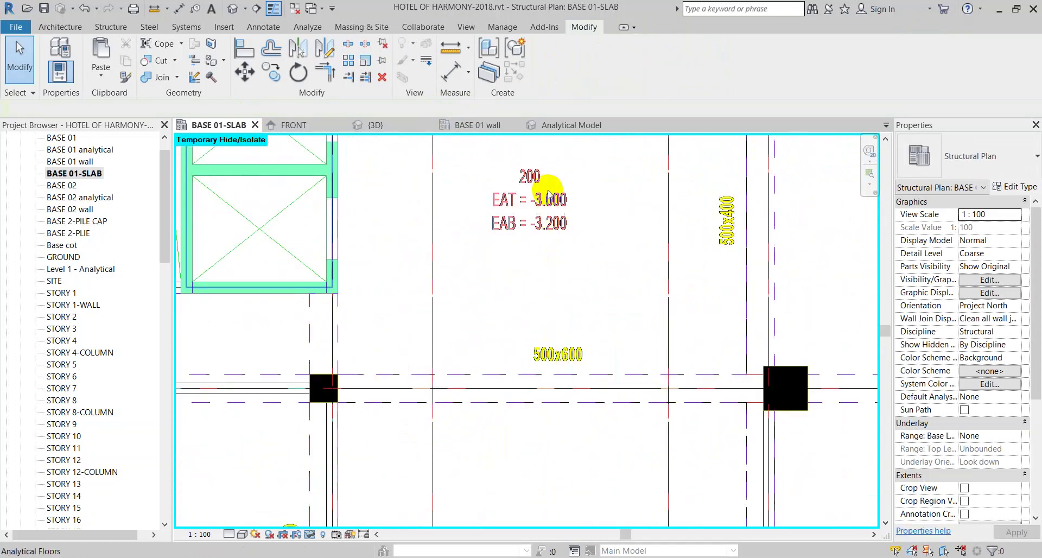
scroll(505, 288, down, 2)
scroll(478, 380, up, 2)
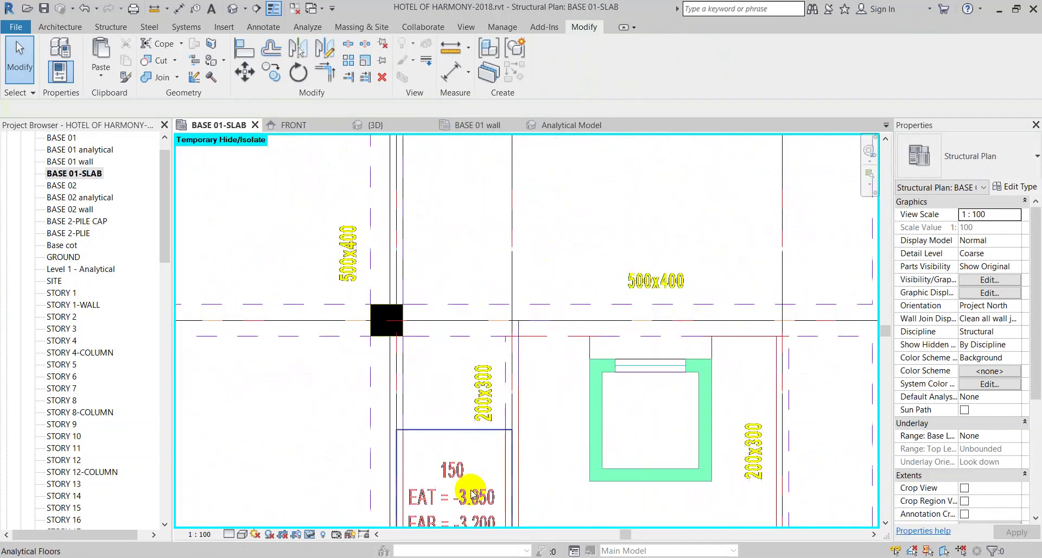
Restore the hidden S200 slab and select the new 150 slab (3.960 m², 0.594 m³)
click(310, 535)
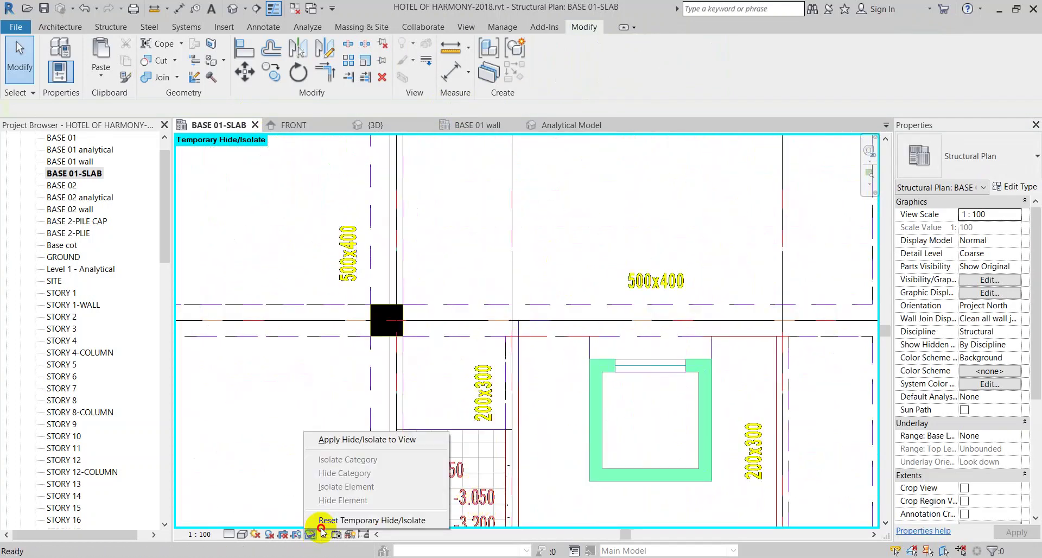
click(372, 452)
scroll(499, 335, down, 1)
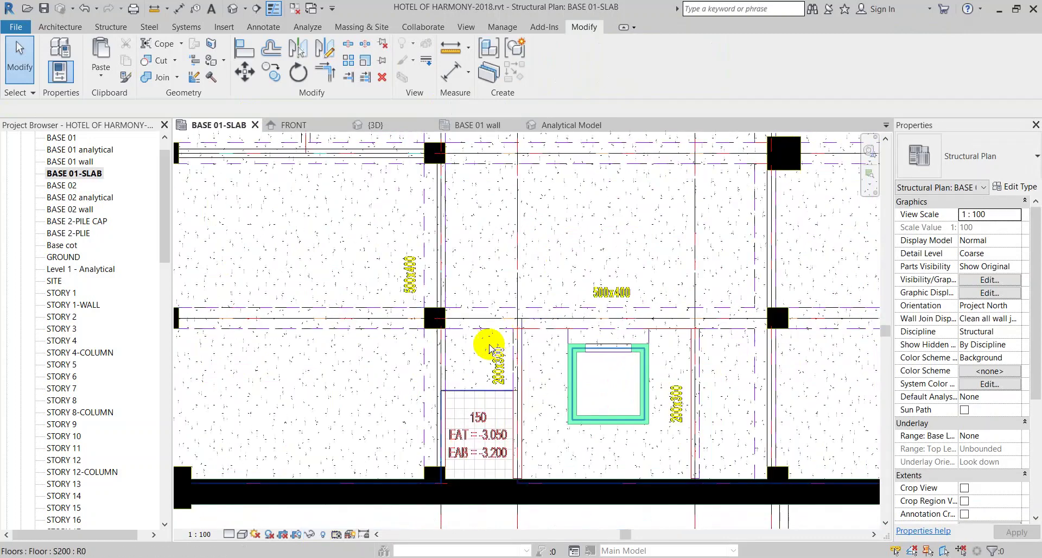
click(477, 412)
scroll(478, 412, down, 2)
Toggle the imported story plan's Draw Layer between Foreground and Background, ending on Background
middle_drag(318, 398, 418, 344)
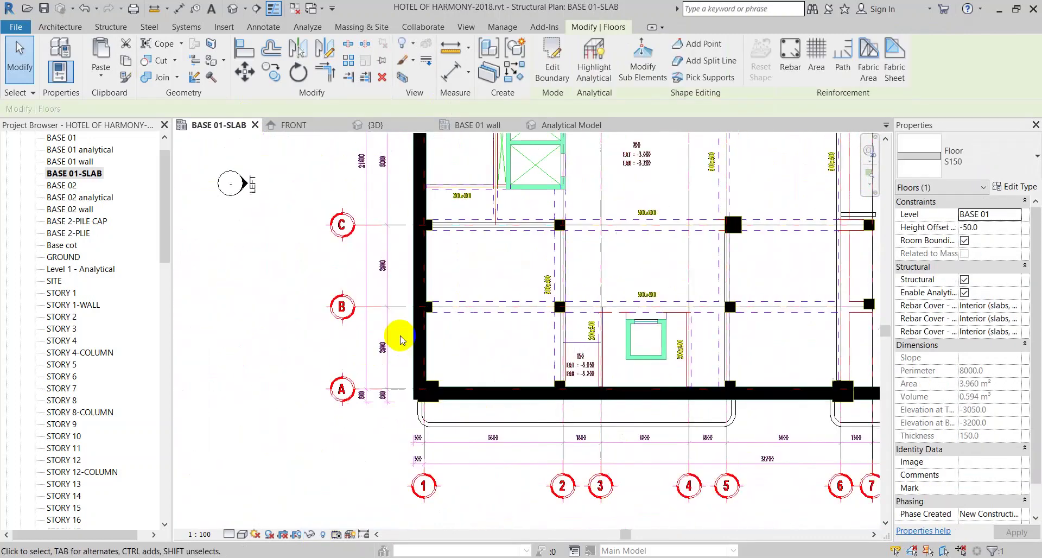
click(349, 345)
click(367, 337)
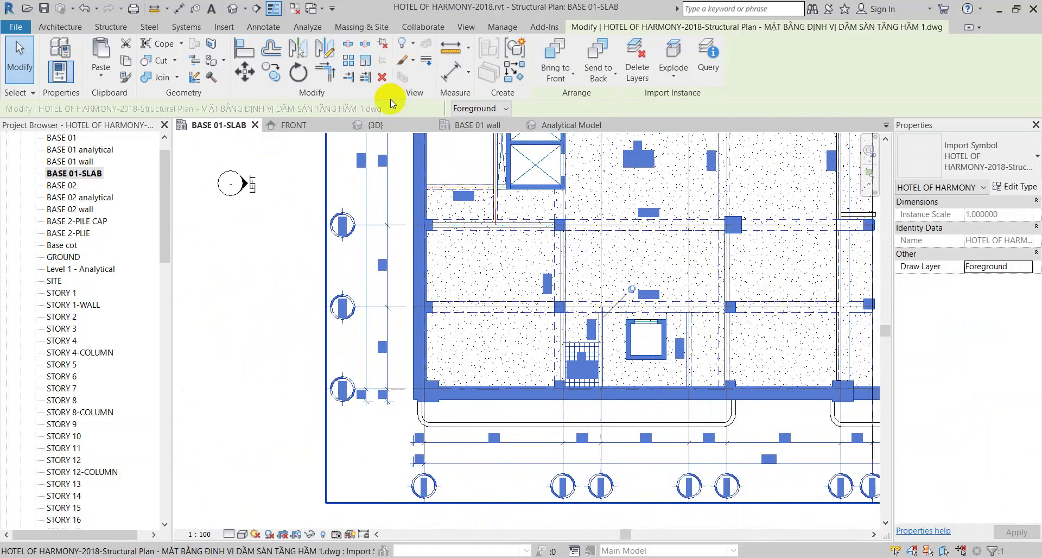
click(483, 108)
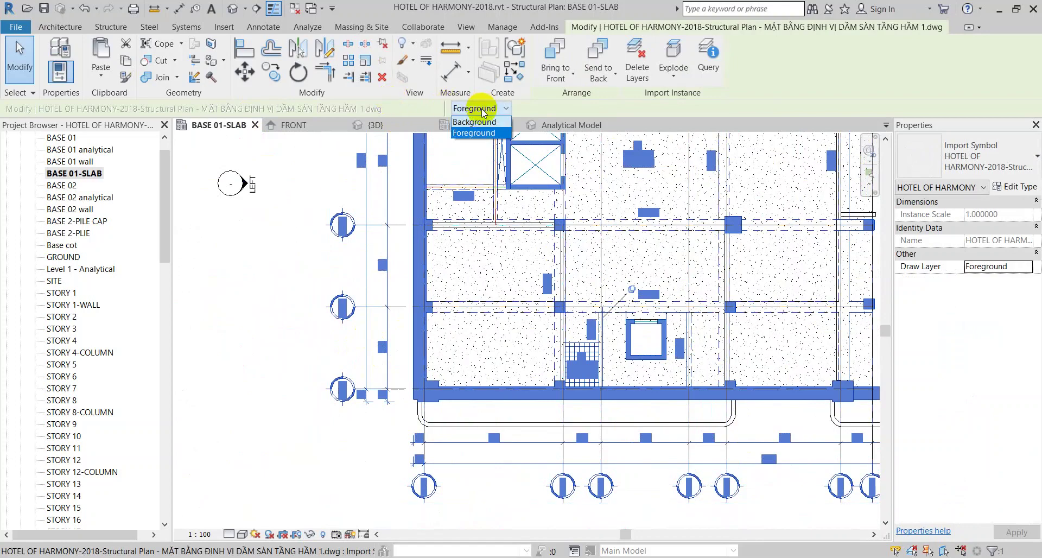
click(470, 123)
click(478, 110)
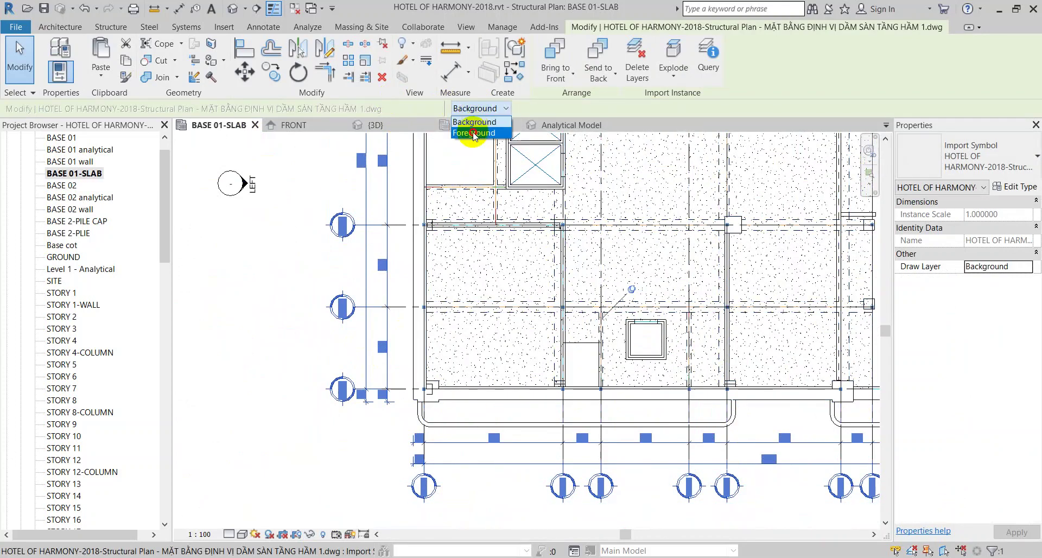
click(474, 133)
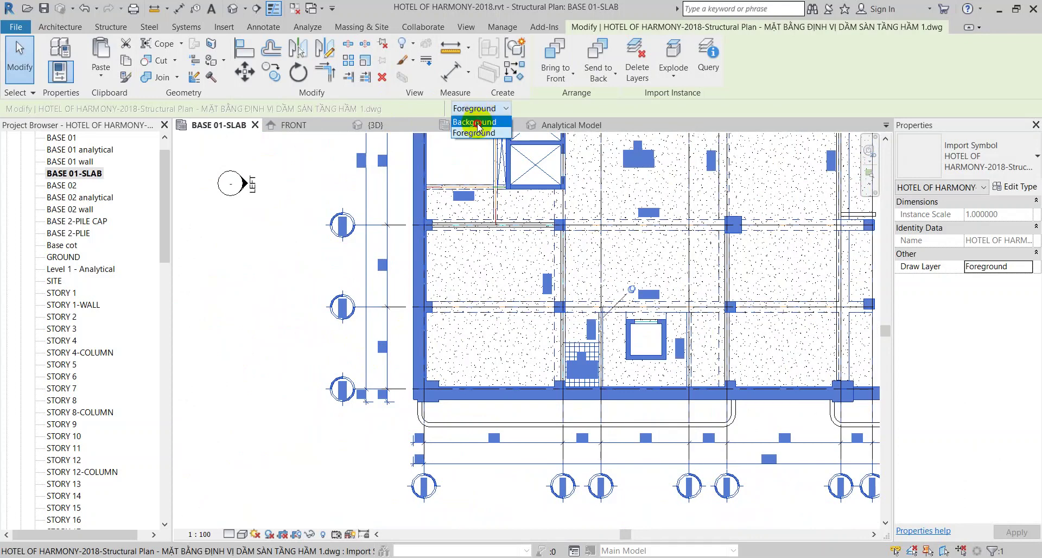
click(477, 122)
click(475, 133)
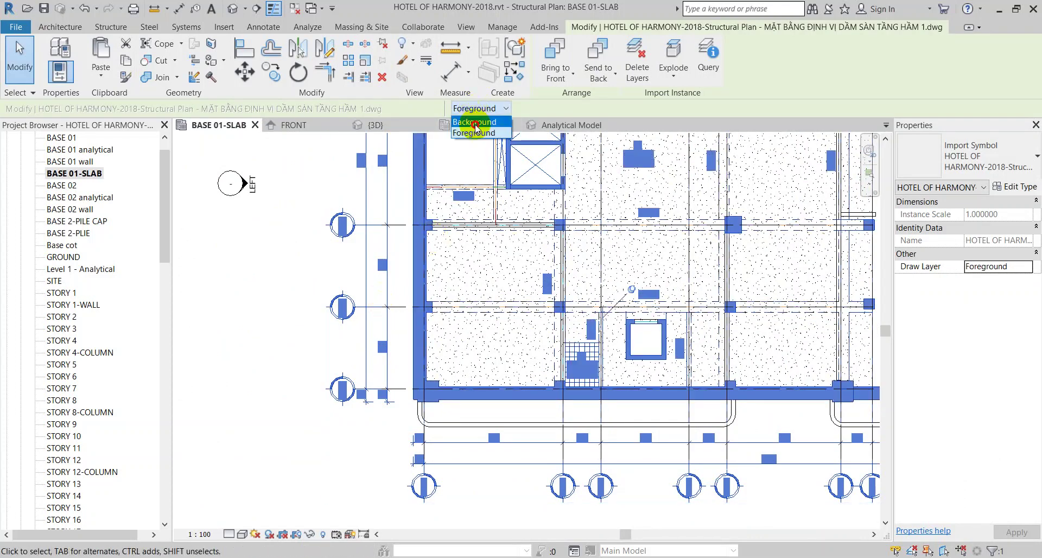
click(476, 123)
click(305, 298)
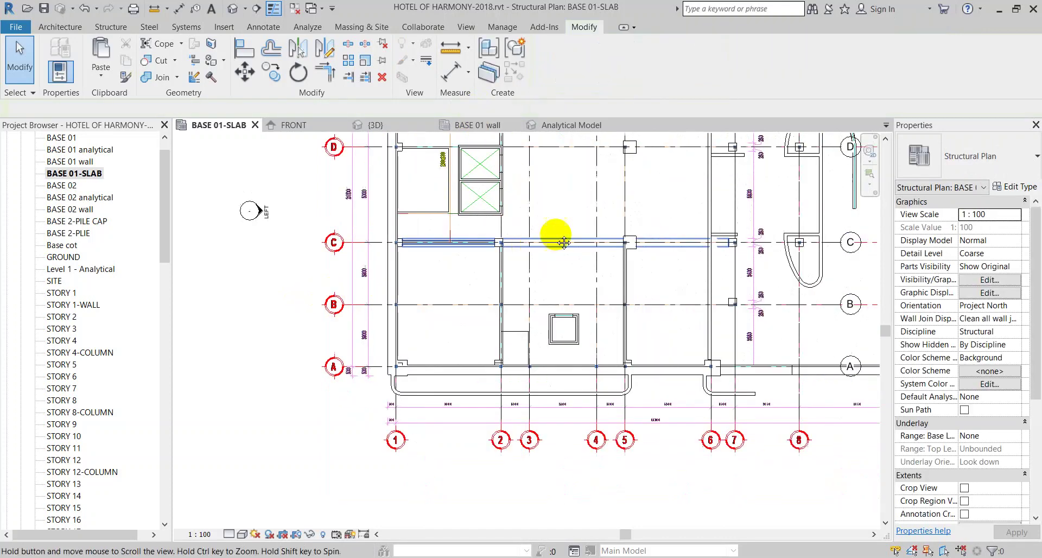
middle_drag(624, 232, 496, 384)
middle_drag(705, 347, 616, 343)
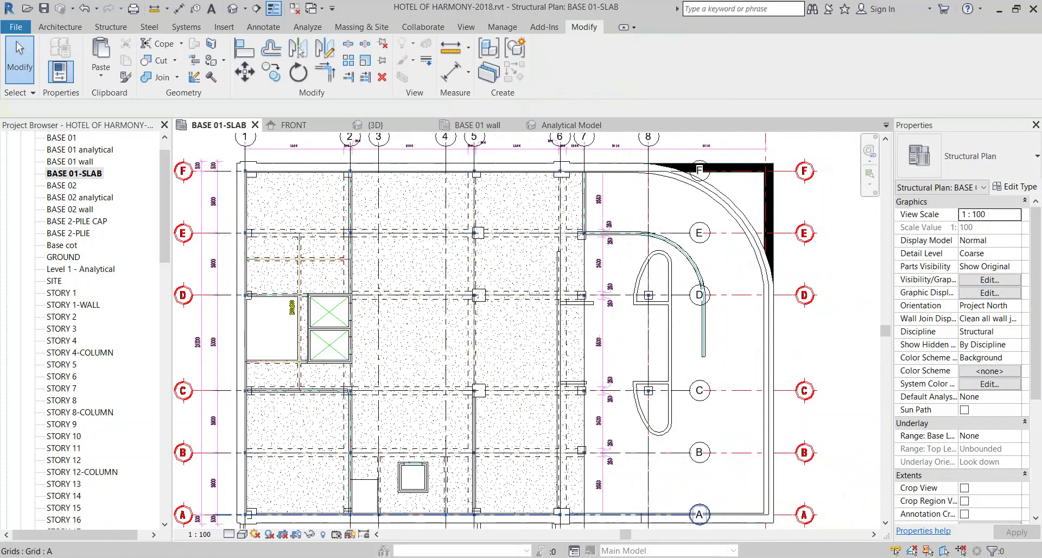
click(108, 516)
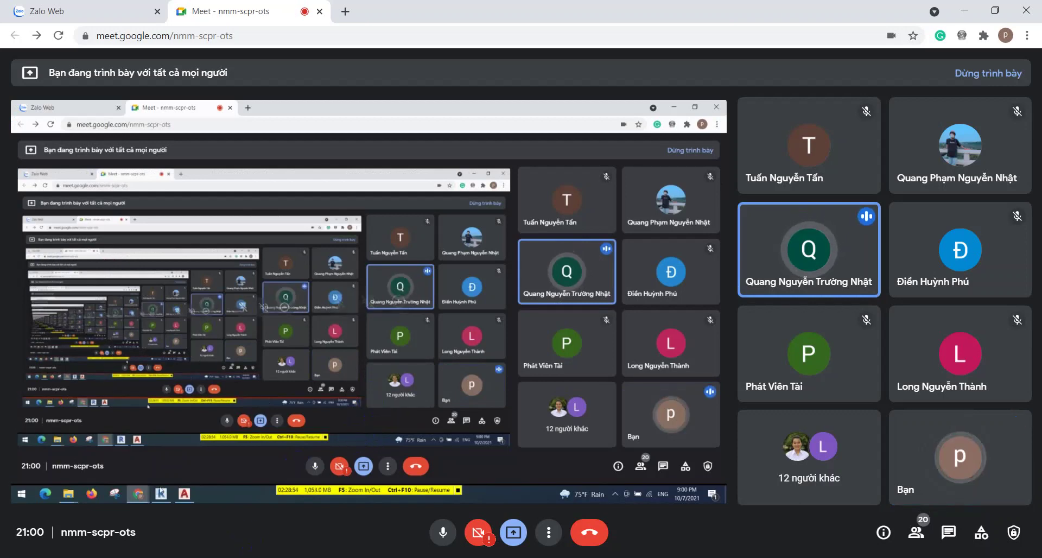
click(217, 557)
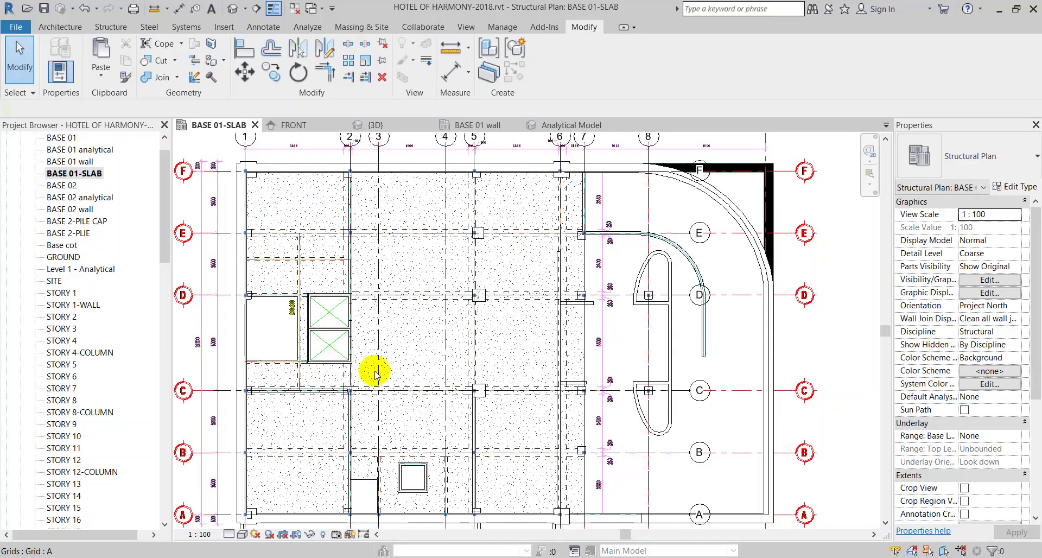
click(436, 352)
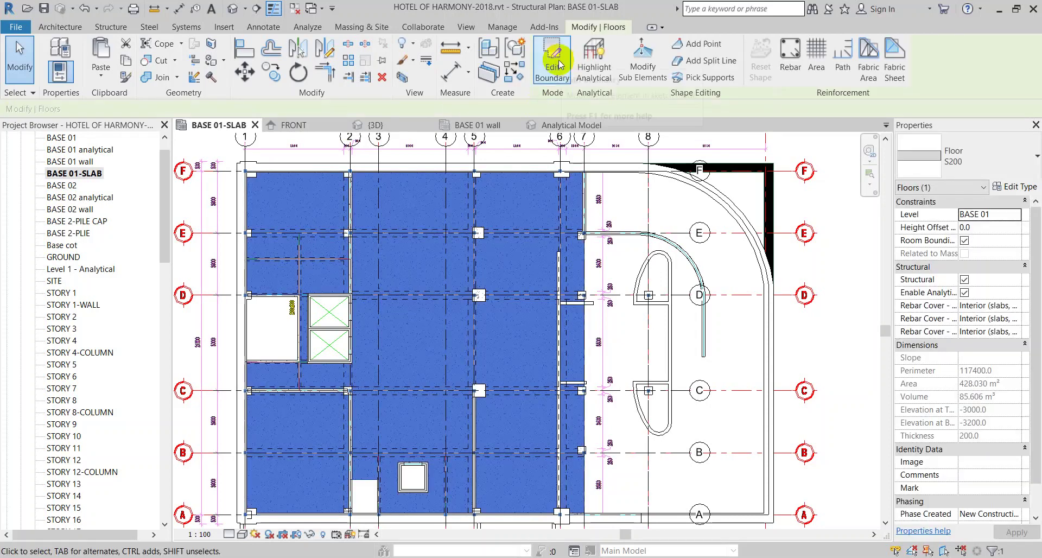
Reopen and finish the large floor's boundary, answering the attach-walls question
click(559, 64)
click(553, 61)
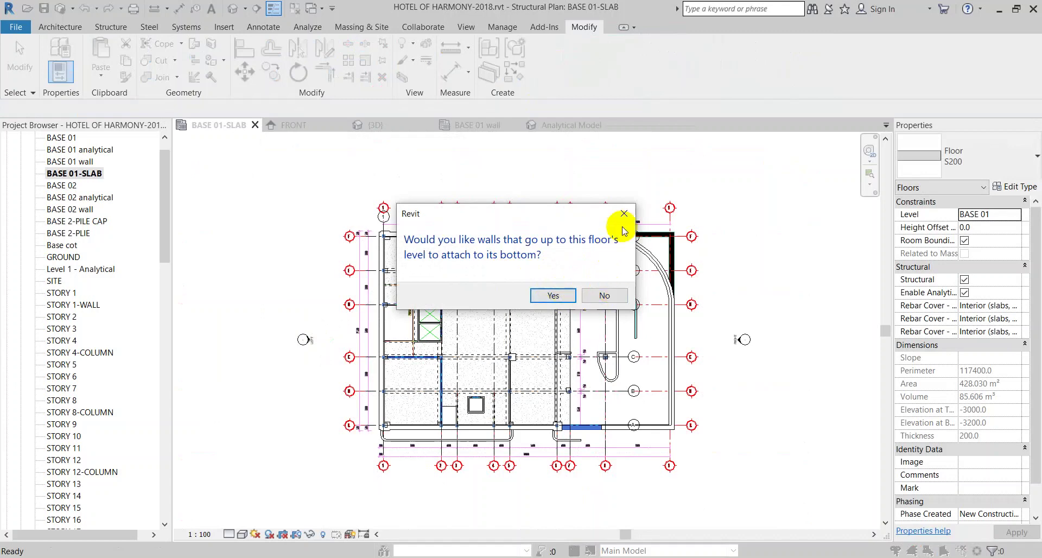
click(604, 296)
scroll(476, 314, up, 2)
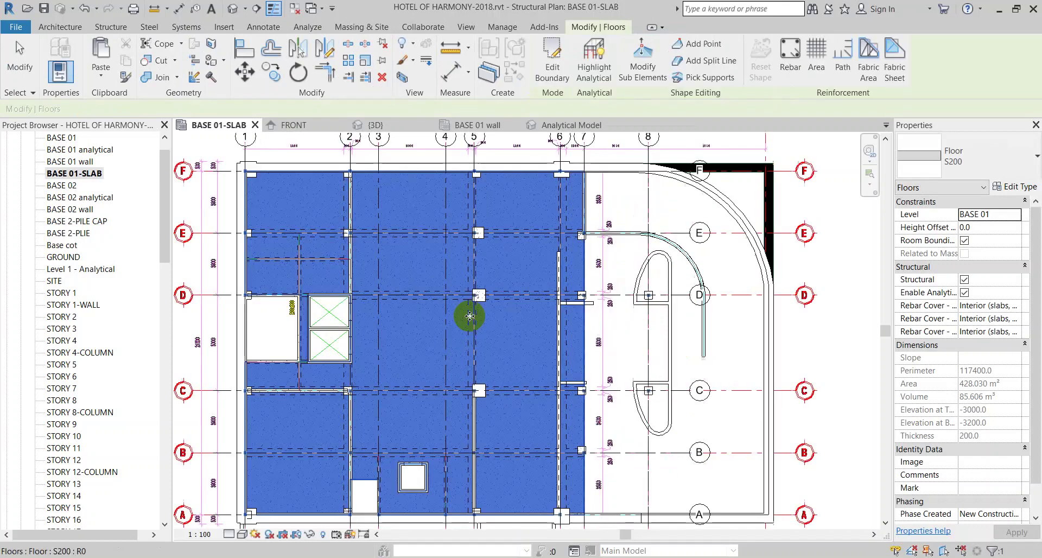
middle_drag(353, 349, 461, 351)
click(256, 326)
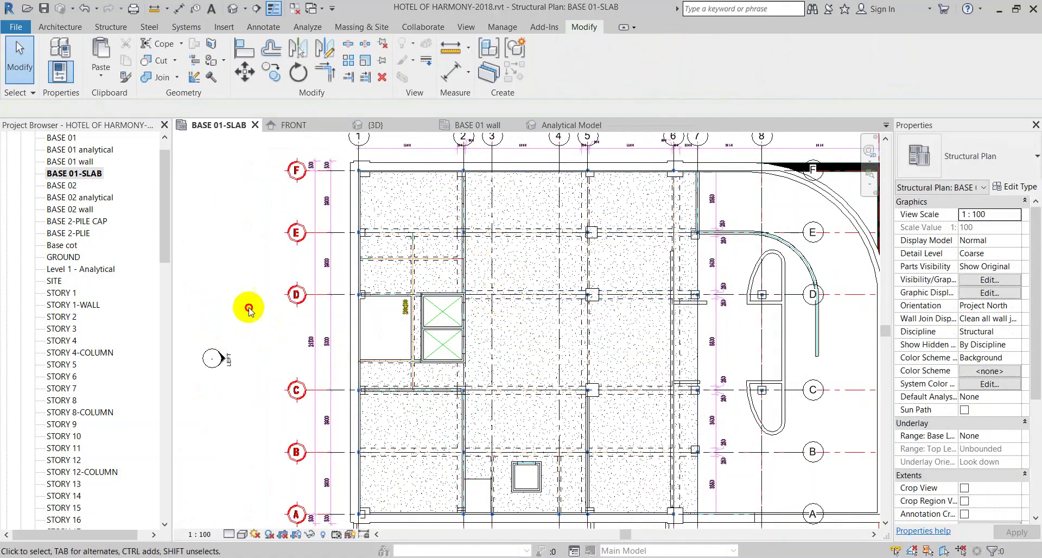
Reselect the S200 slab and refinish its boundary sketch twice, dismissing the wall-attach prompts
click(532, 333)
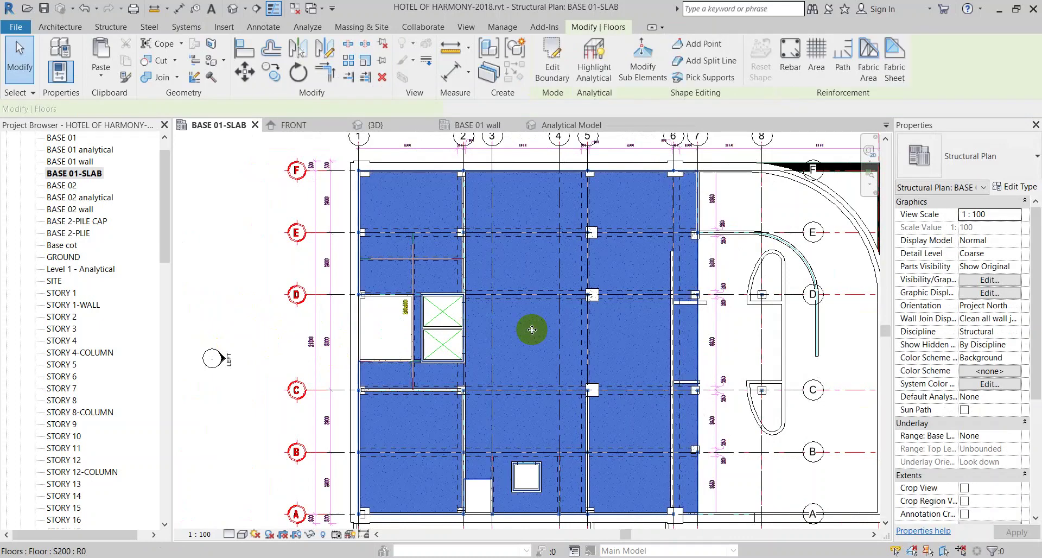
click(550, 61)
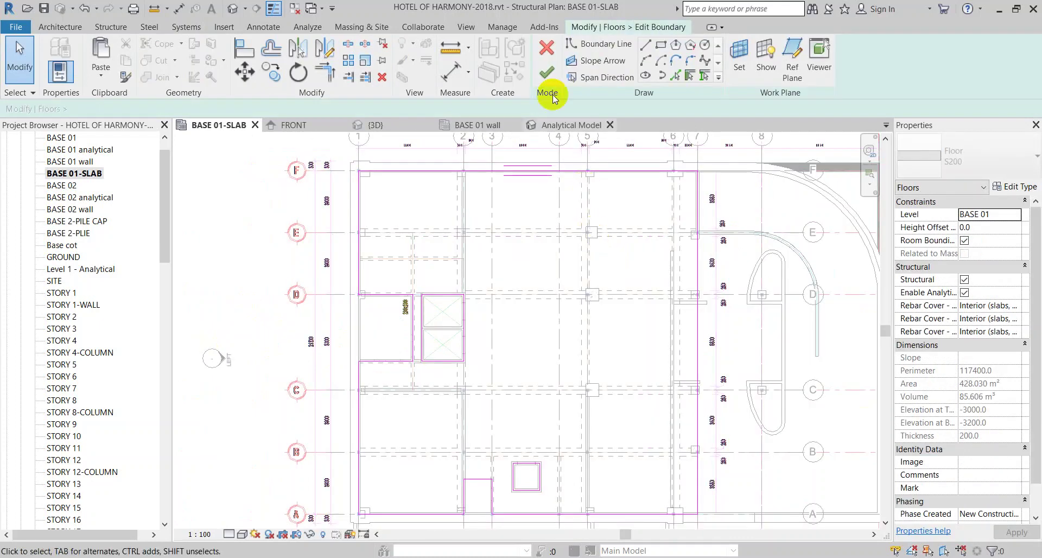
click(547, 76)
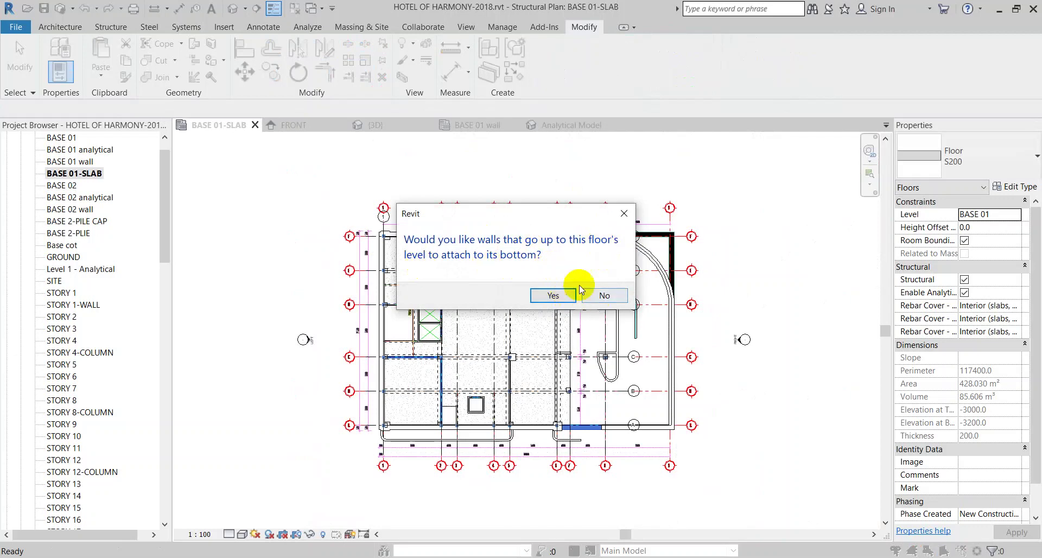
click(620, 215)
scroll(596, 223, up, 3)
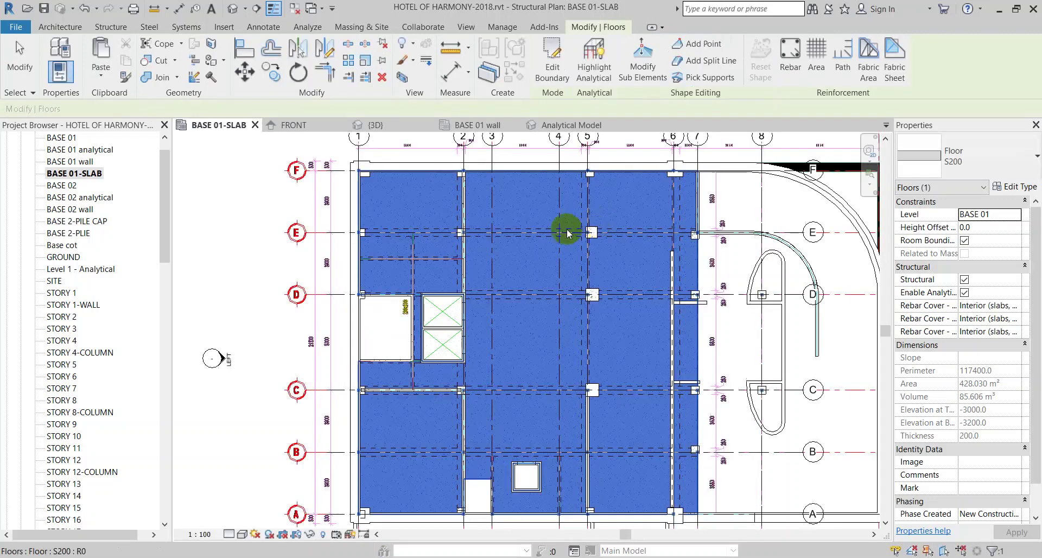
click(553, 60)
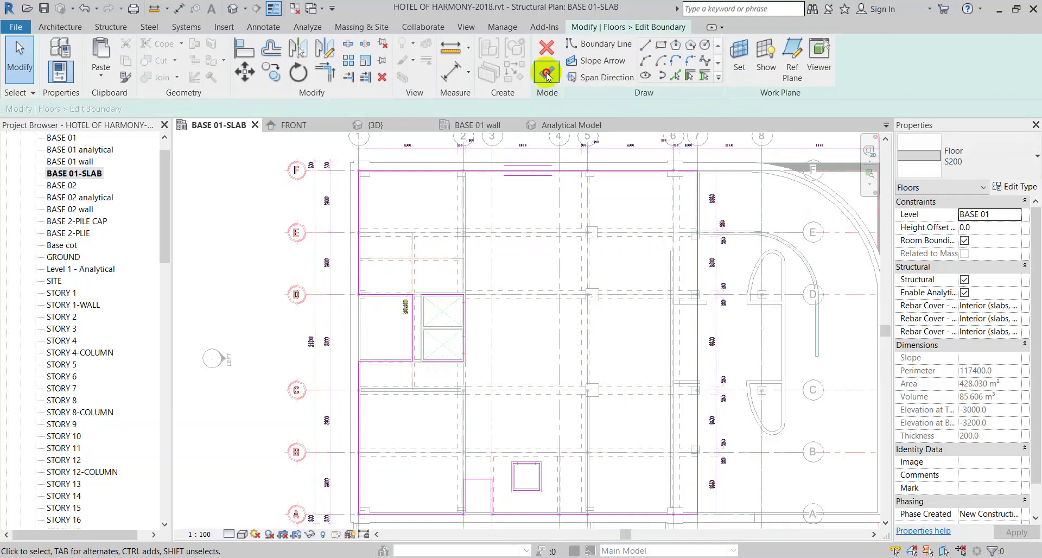
click(547, 74)
scroll(635, 309, down, 3)
click(550, 296)
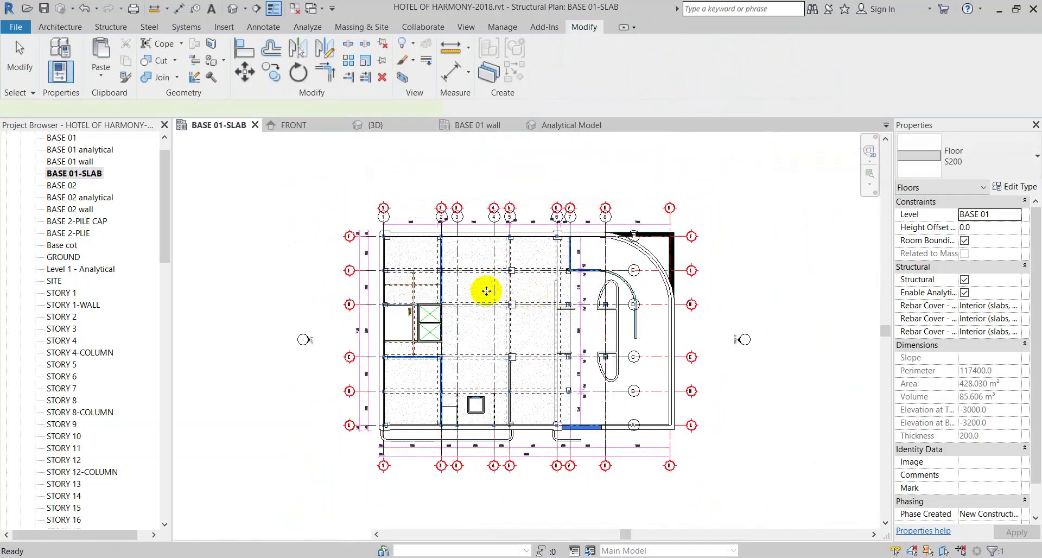
scroll(416, 317, up, 3)
click(241, 278)
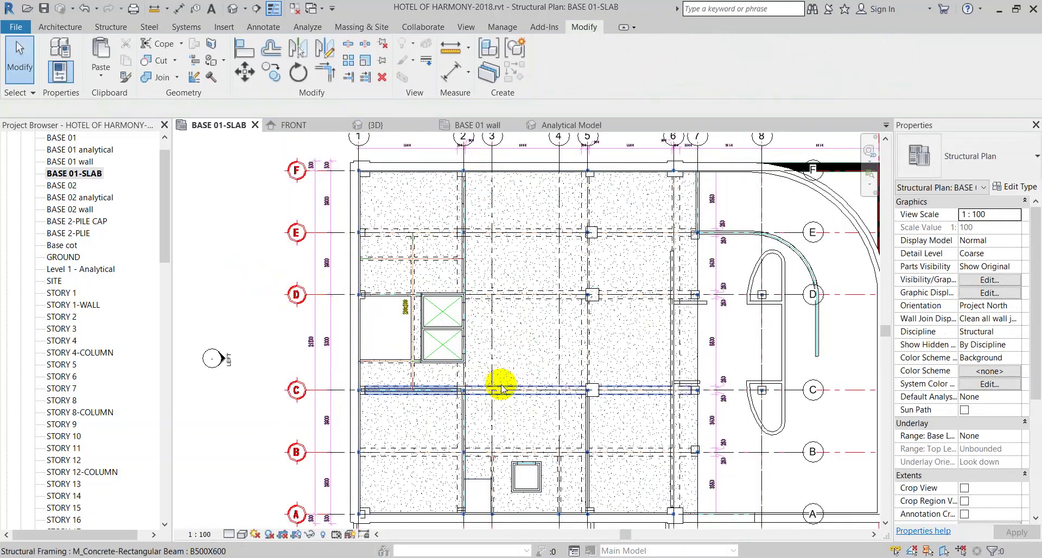
scroll(484, 472, up, 2)
scroll(507, 489, up, 1)
mouse_move(507, 488)
middle_down()
mouse_move(477, 380)
mouse_move(554, 361)
mouse_move(533, 404)
middle_up()
scroll(537, 380, down, 2)
click(116, 508)
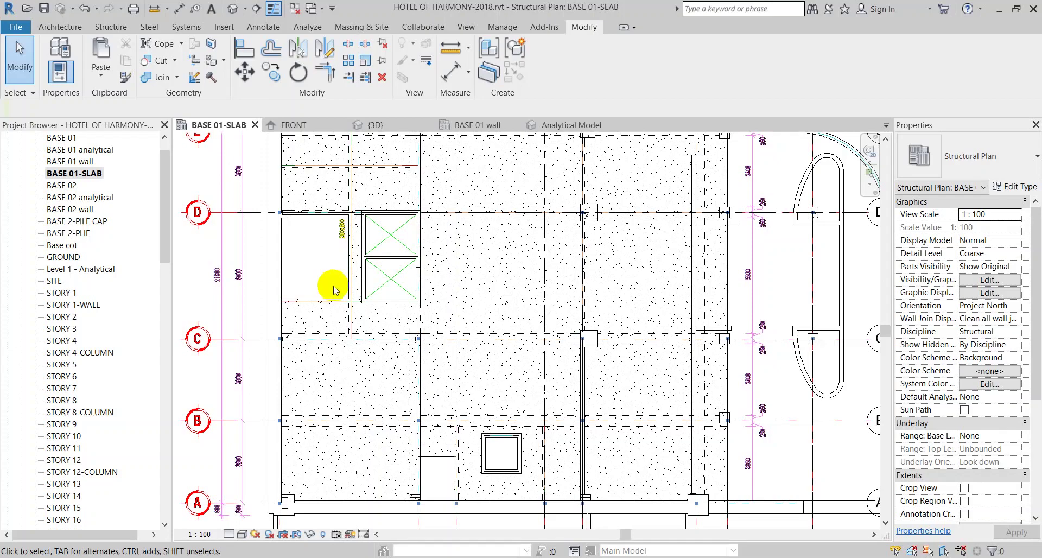
mouse_move(139, 494)
click(293, 473)
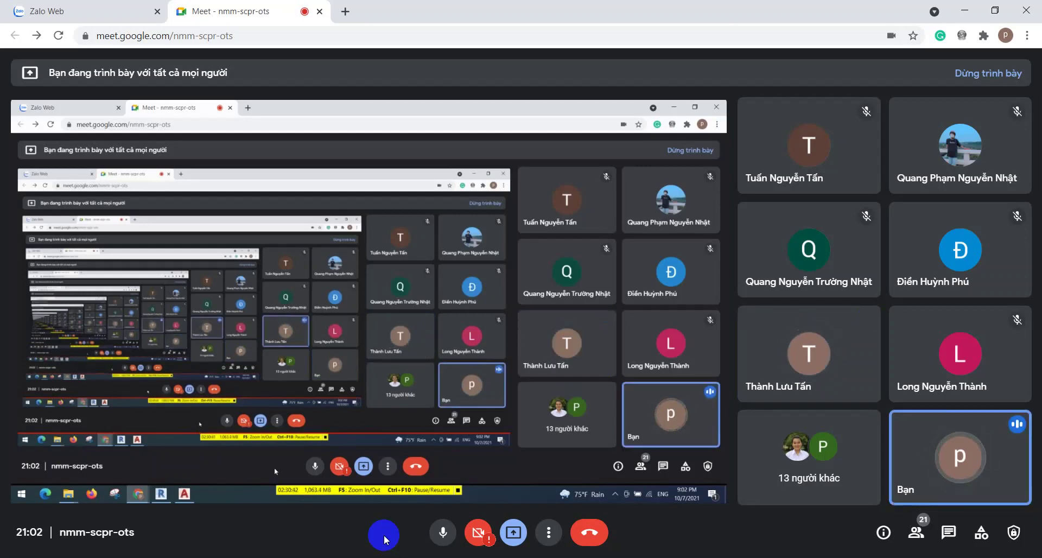
click(218, 557)
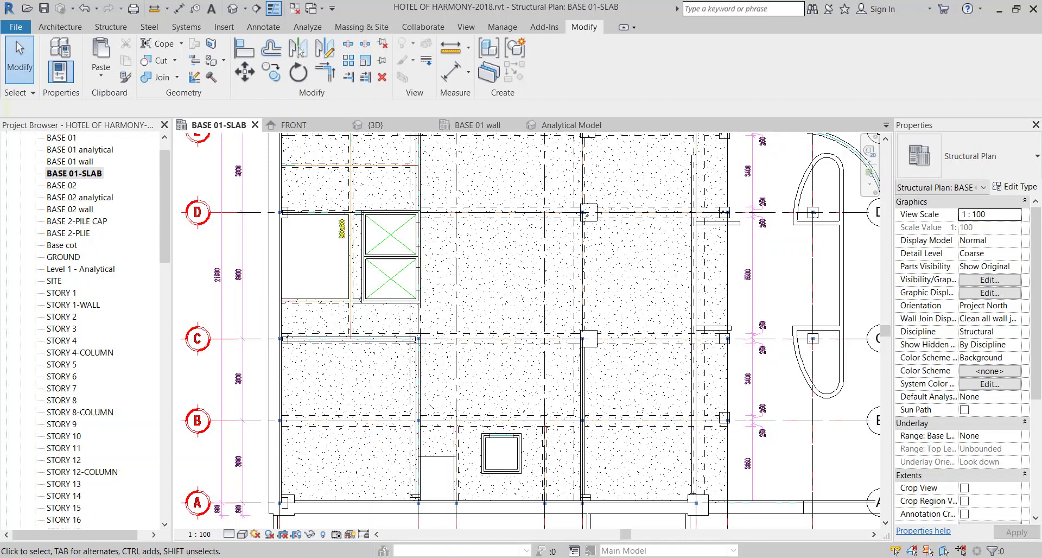
Zoom to the lift shafts near grid D and bring up the Architecture tools
scroll(291, 214, up, 2)
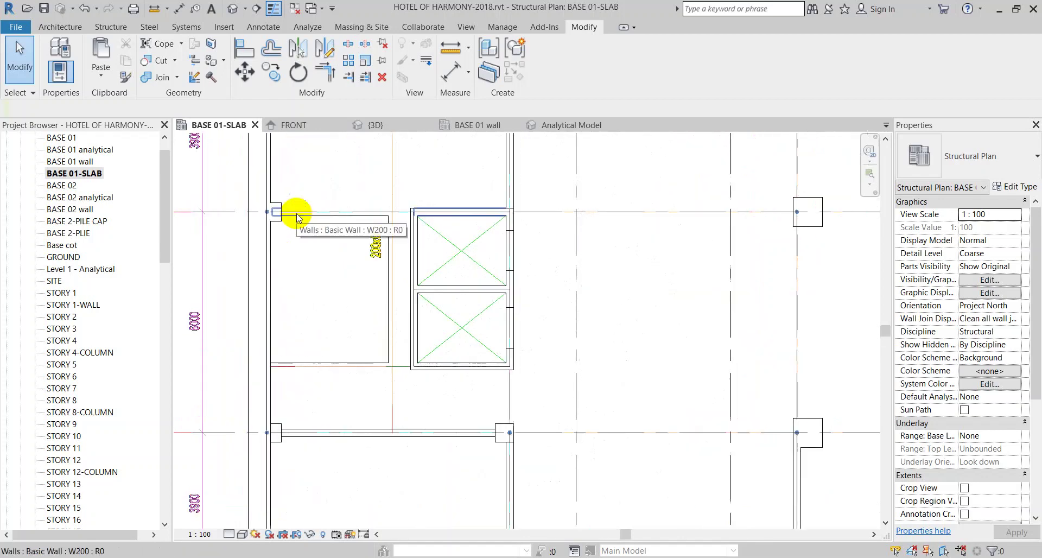
scroll(294, 217, up, 2)
middle_drag(304, 232, 323, 287)
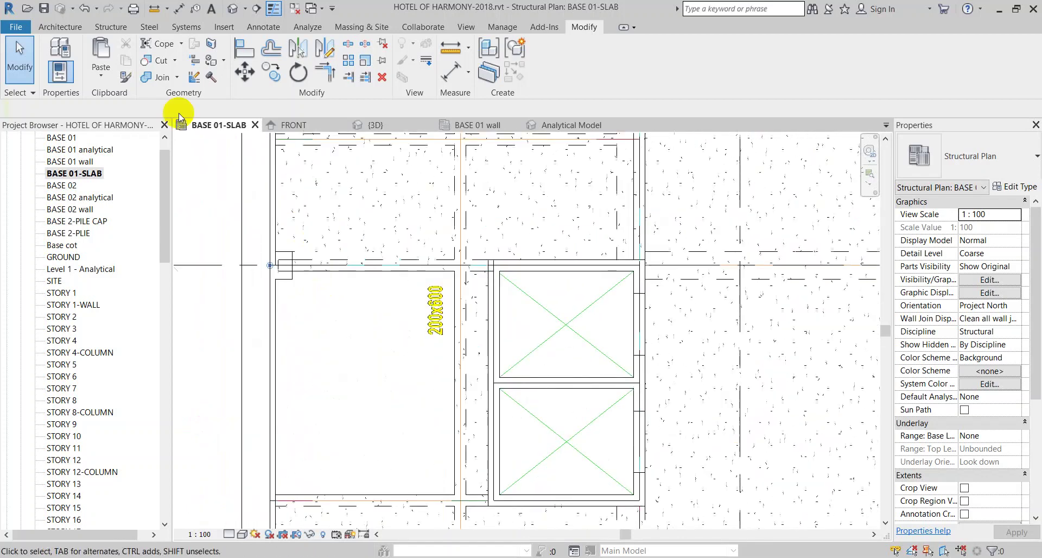
click(59, 27)
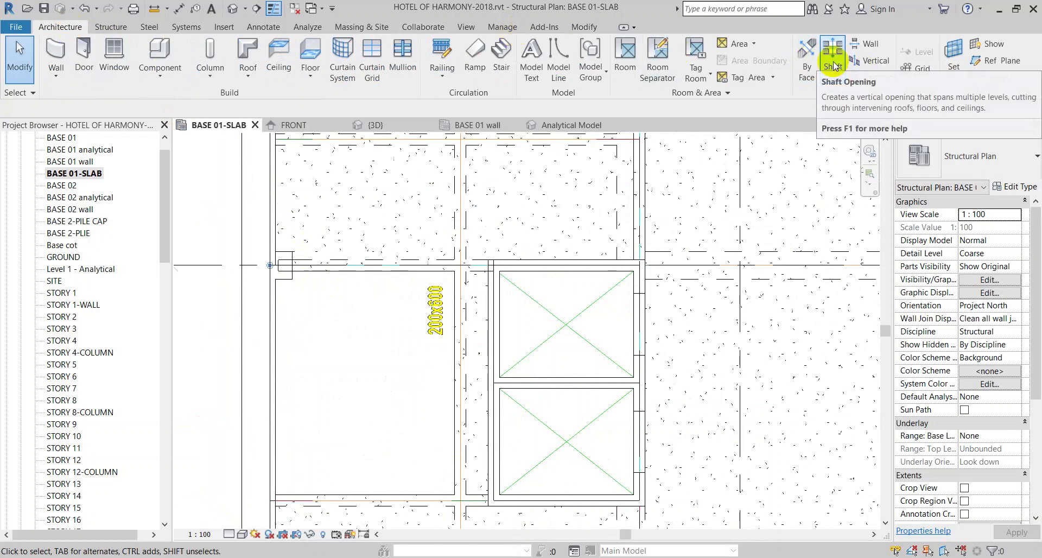
mouse_move(832, 57)
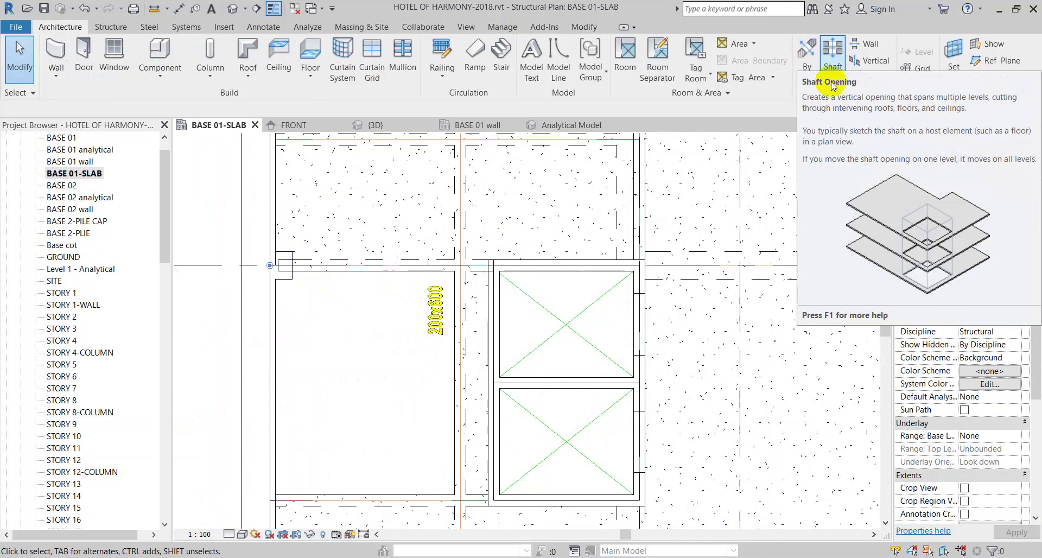
Sketch a rectangular shaft opening in the slab right of the lift shafts and finish it
scroll(675, 219, down, 2)
middle_drag(675, 218, 579, 253)
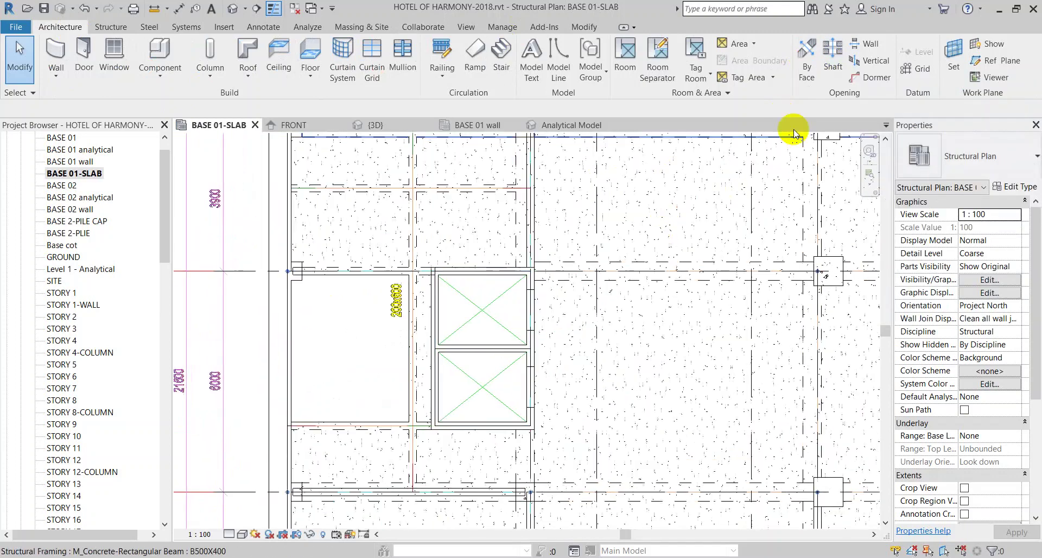
click(836, 67)
click(659, 46)
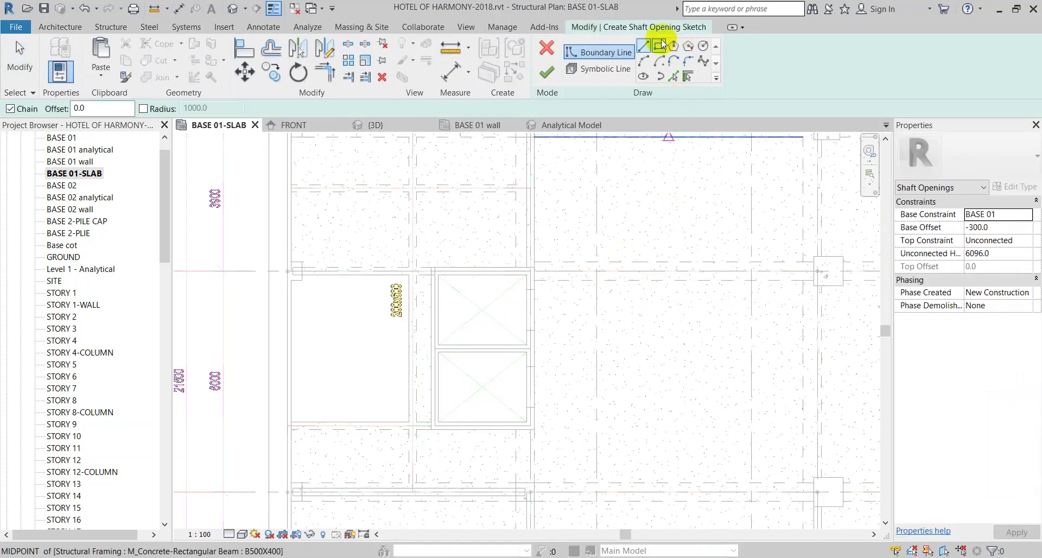
click(633, 168)
click(720, 242)
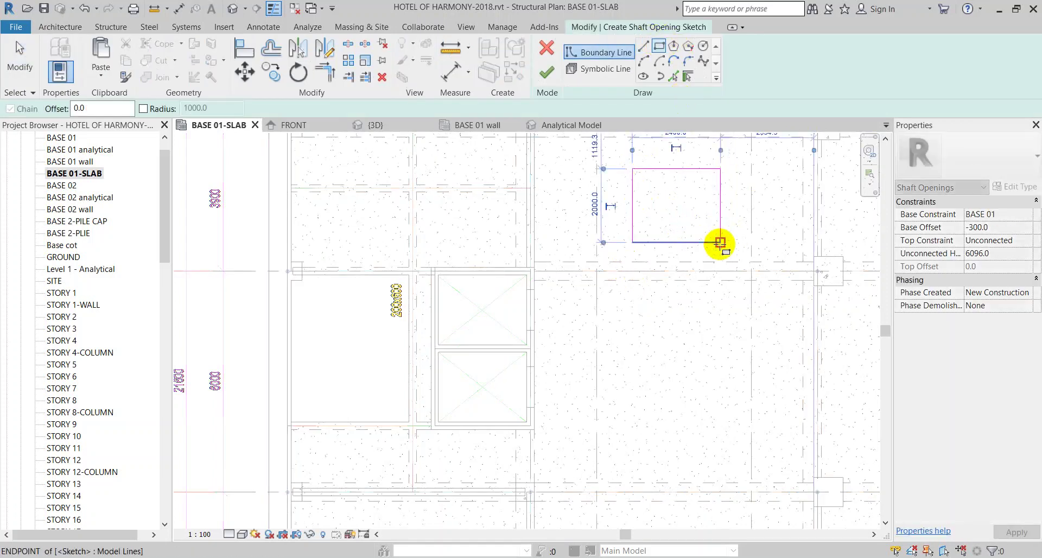
click(547, 76)
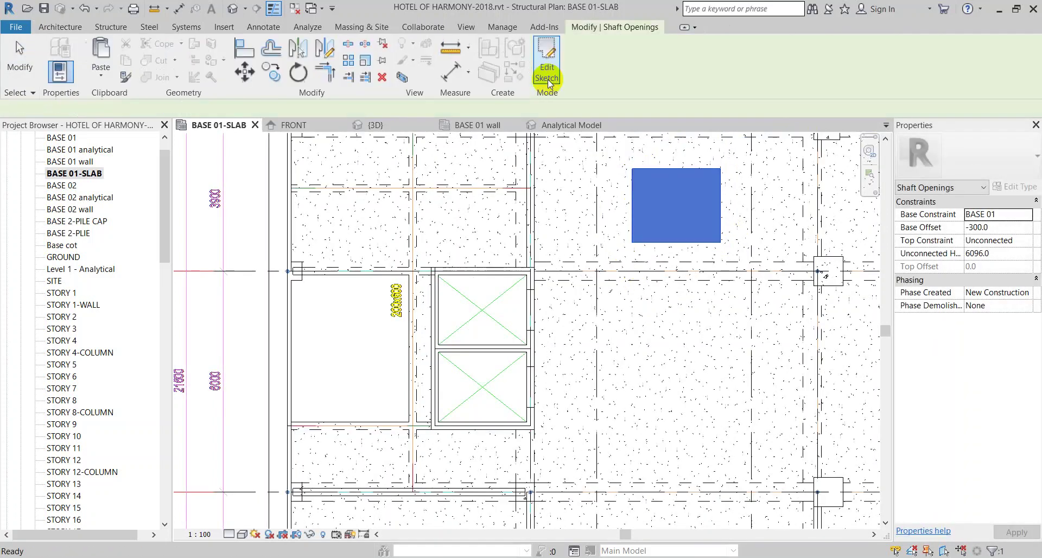
Check the shaft's cut through the floor slab, then view the model in {3D}
click(677, 196)
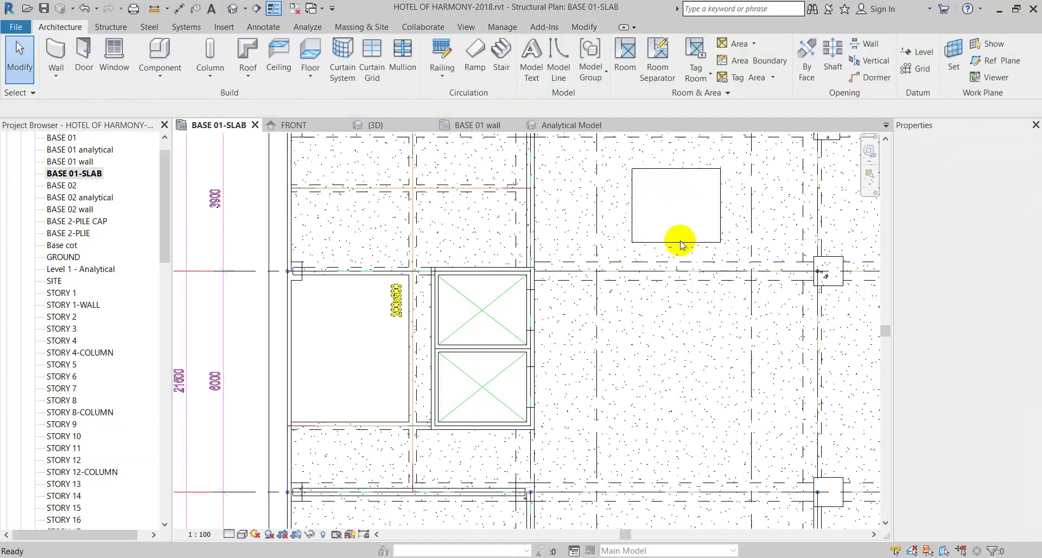
click(640, 213)
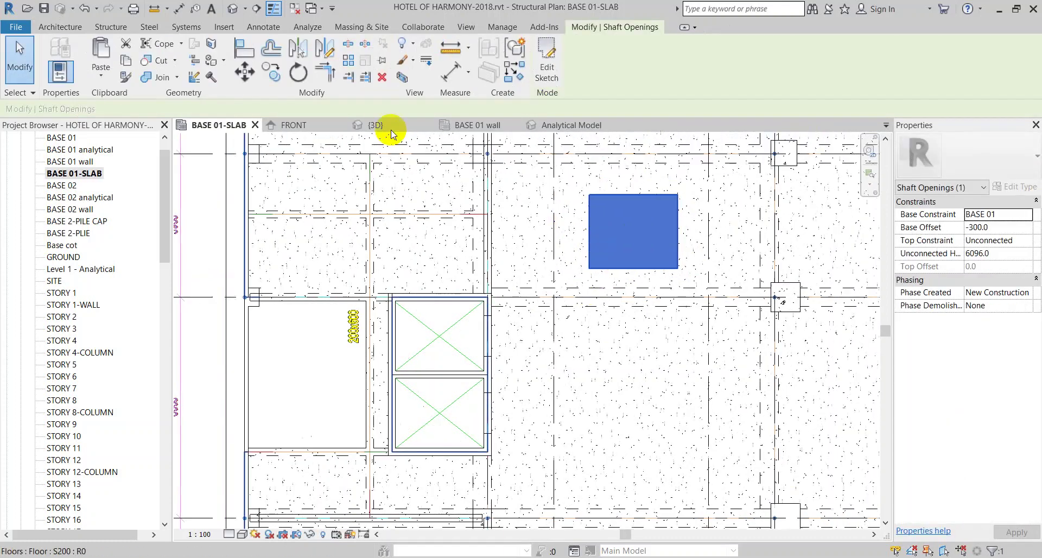
click(123, 30)
click(60, 28)
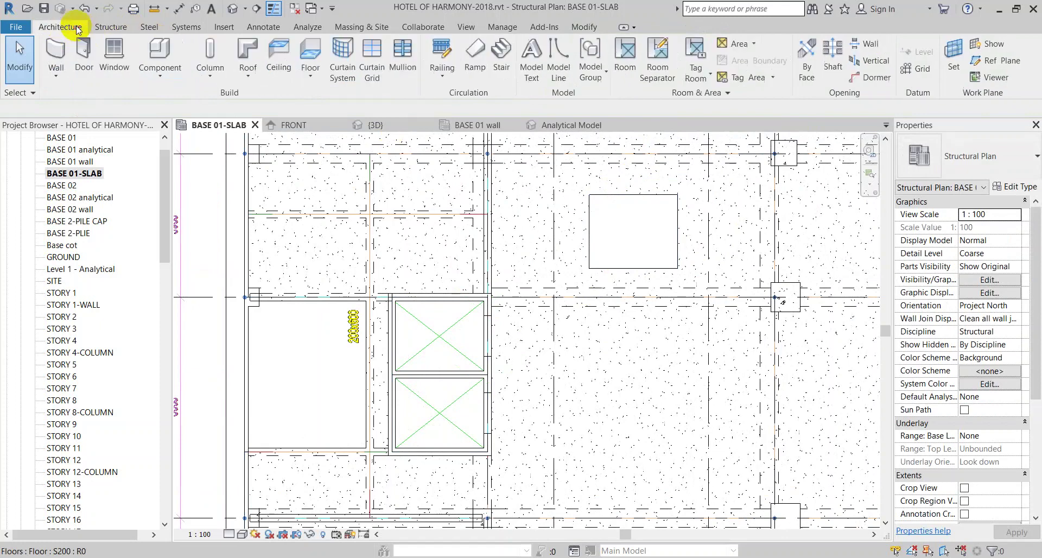
click(596, 214)
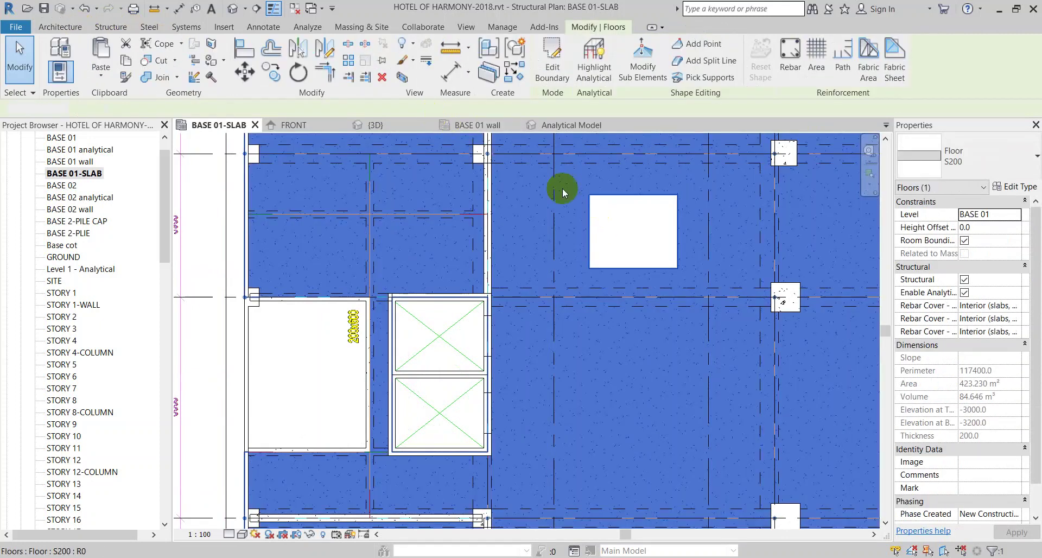
key(Escape)
click(604, 200)
click(367, 124)
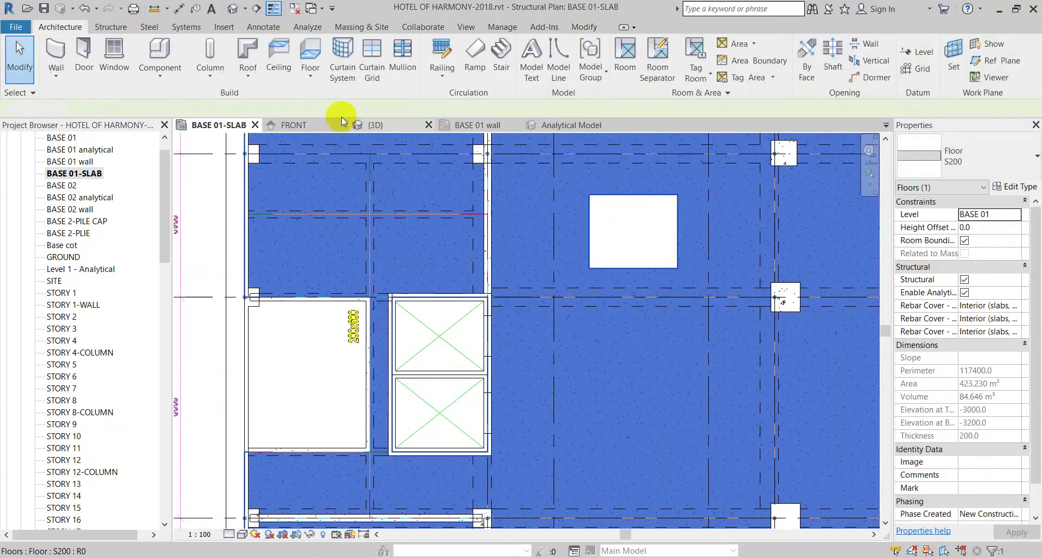
scroll(478, 261, up, 3)
Select the shaft opening in 3D, extend it further downward, then deselect it
scroll(304, 241, up, 2)
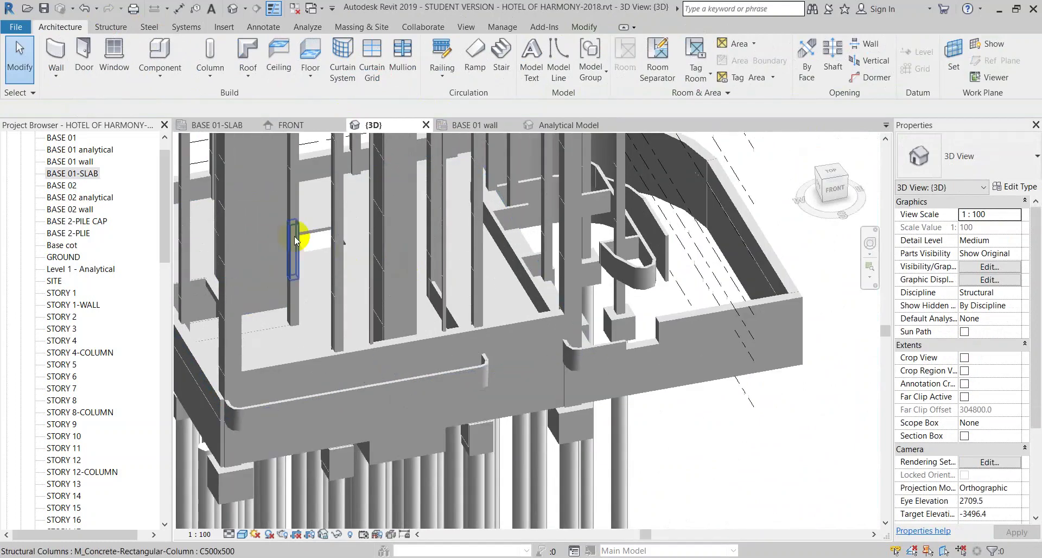
click(311, 241)
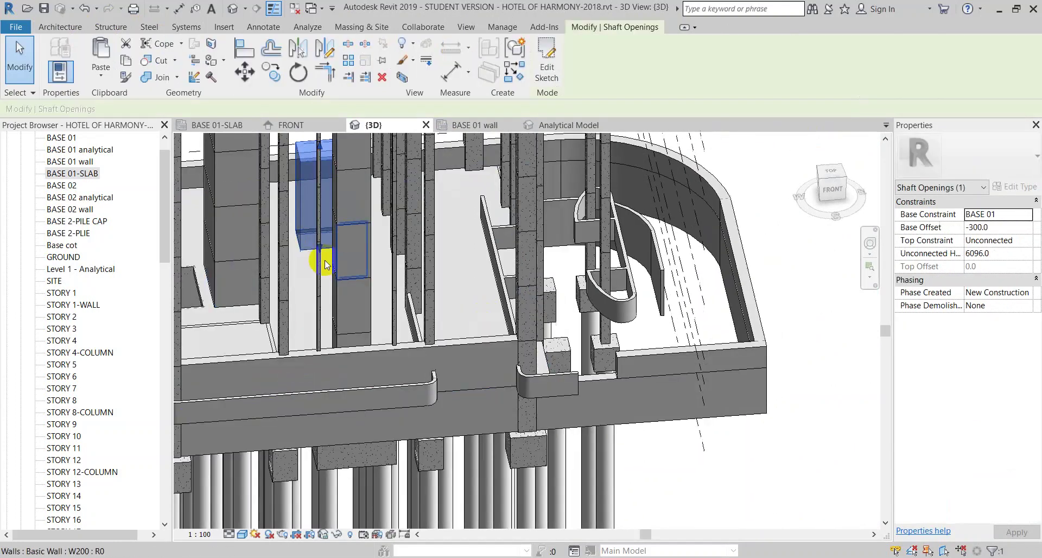
scroll(321, 260, up, 3)
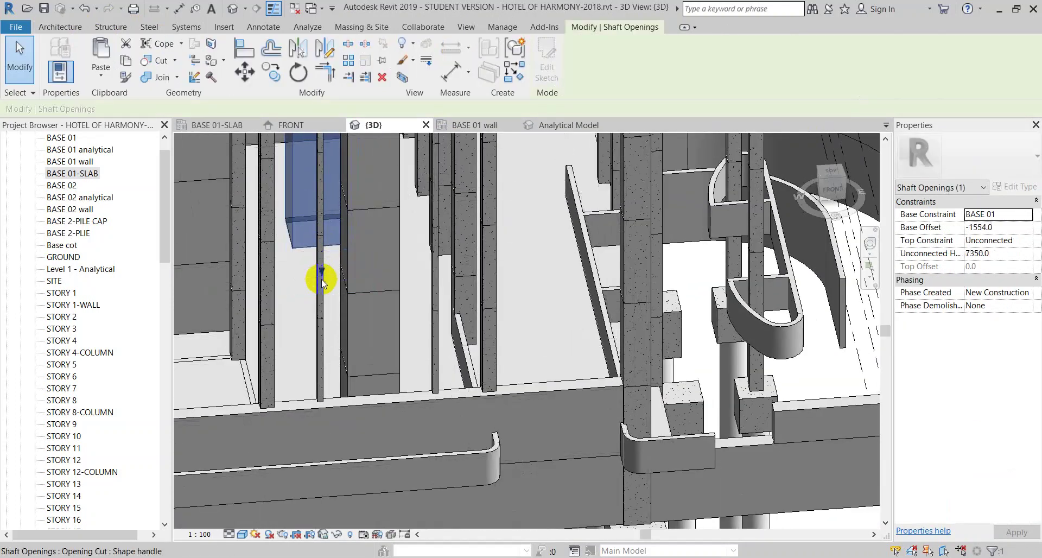
drag(322, 280, 582, 302)
mouse_move(582, 303)
shift+middle_down()
mouse_move(462, 296)
mouse_move(516, 298)
shift+middle_up()
key(Escape)
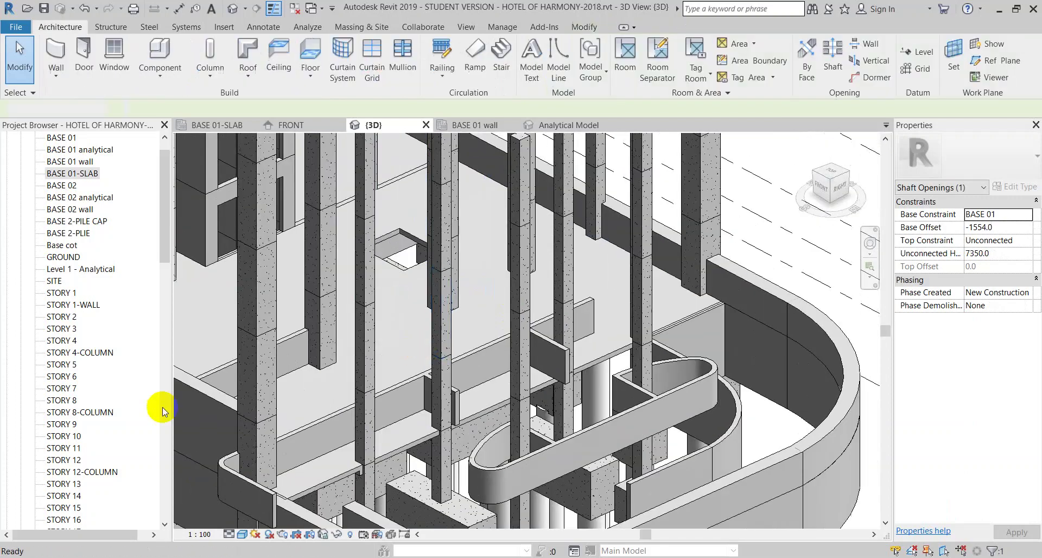
mouse_move(167, 255)
mouse_down()
mouse_move(165, 437)
mouse_move(164, 338)
mouse_up()
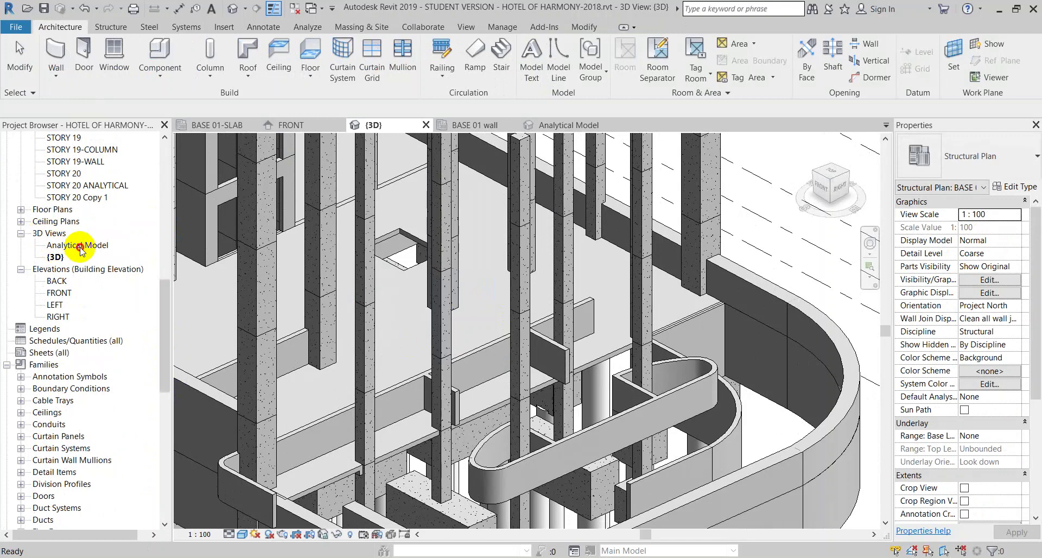
Glance at the Analytical Model 3D view, then open the BASE 01-SLAB structural plan
double_click(81, 246)
scroll(552, 317, up, 5)
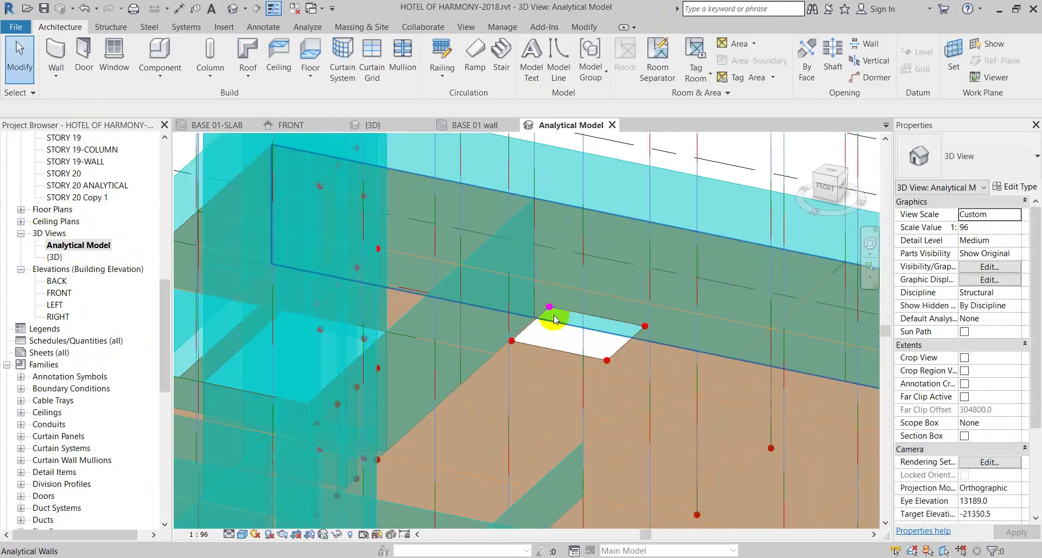
shift+middle_drag(555, 320, 565, 354)
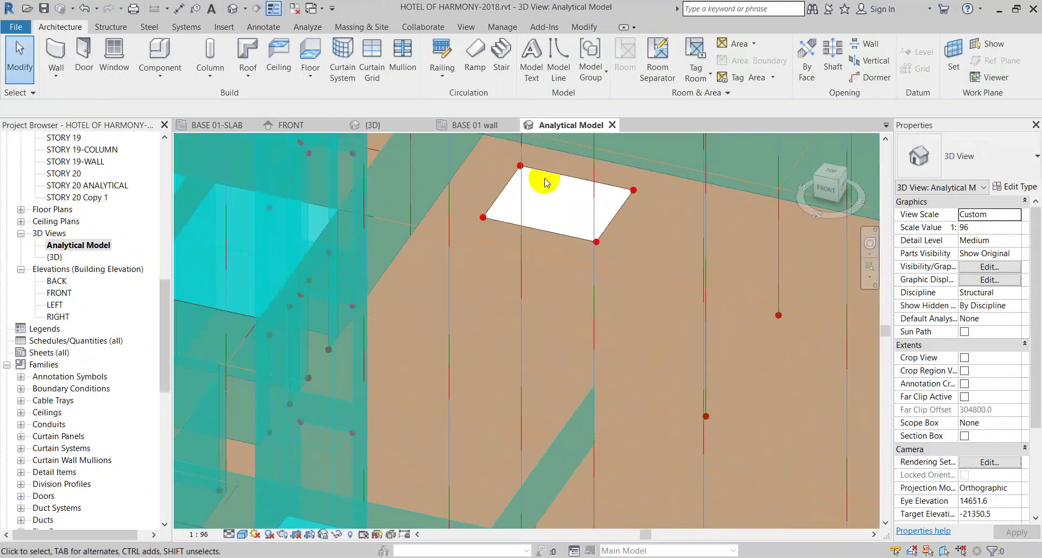
drag(161, 296, 159, 165)
double_click(68, 197)
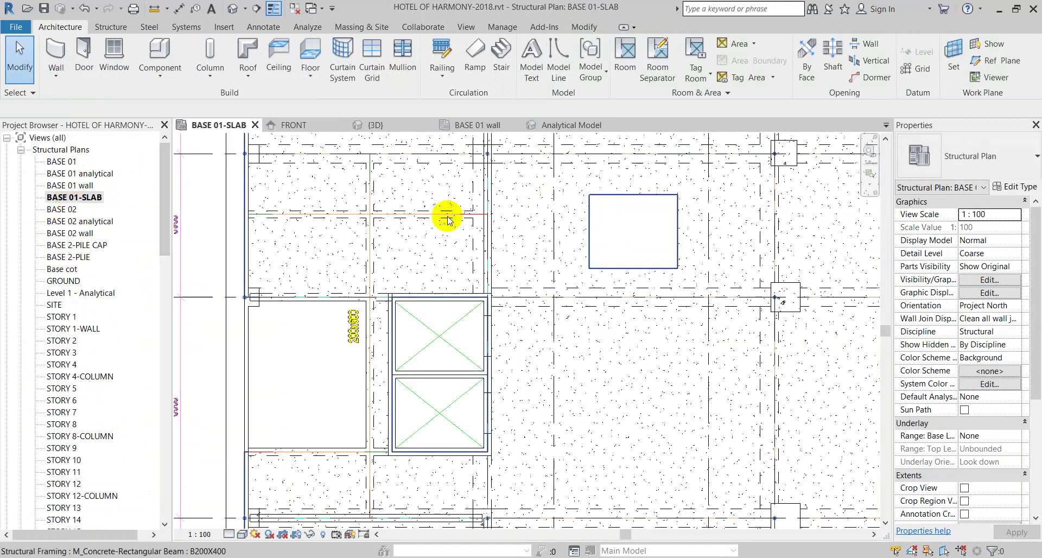
Check the floor slab and shaft opening, then enter Edit Boundary on the S200 floor
click(595, 209)
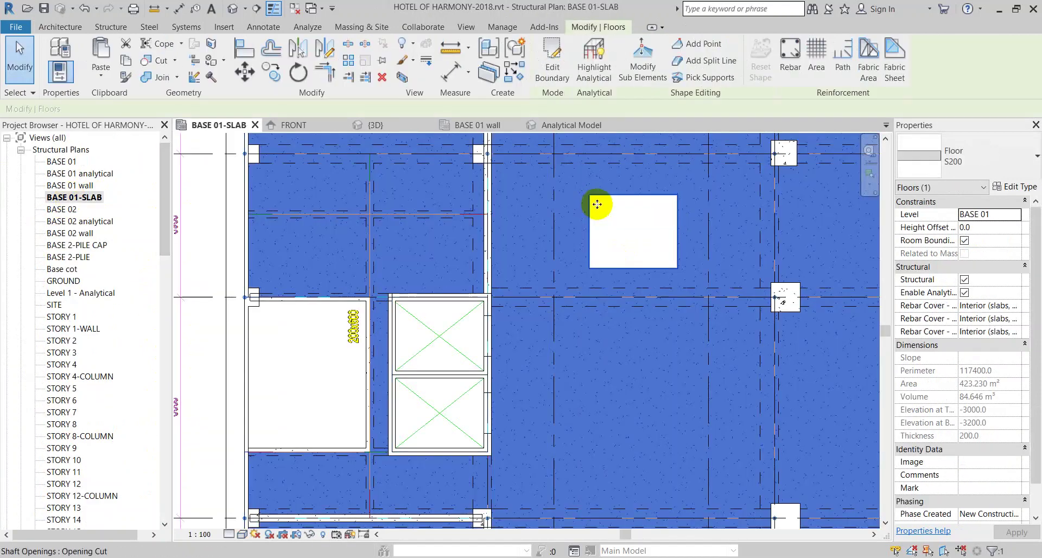
key(Escape)
click(606, 198)
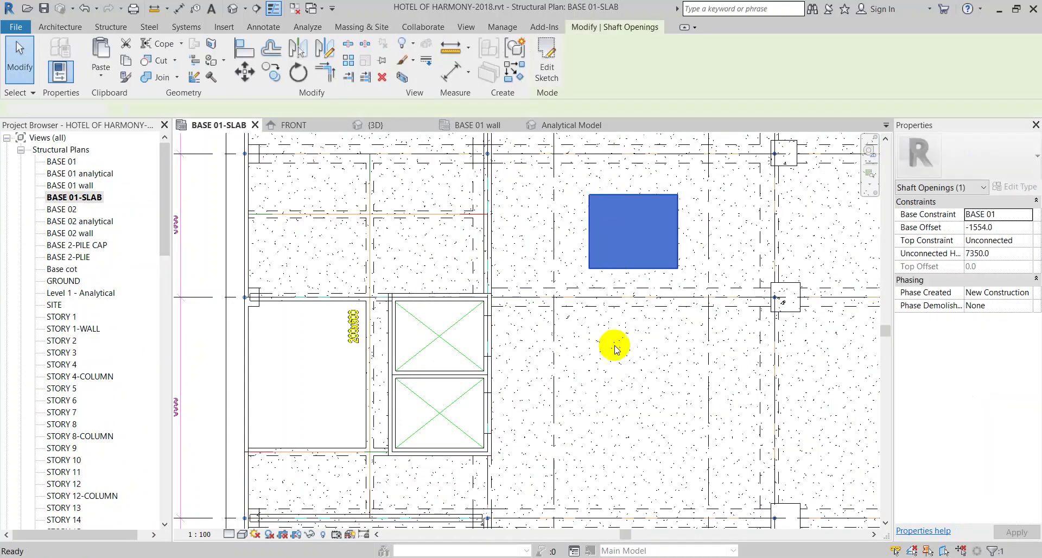
key(Escape)
double_click(360, 329)
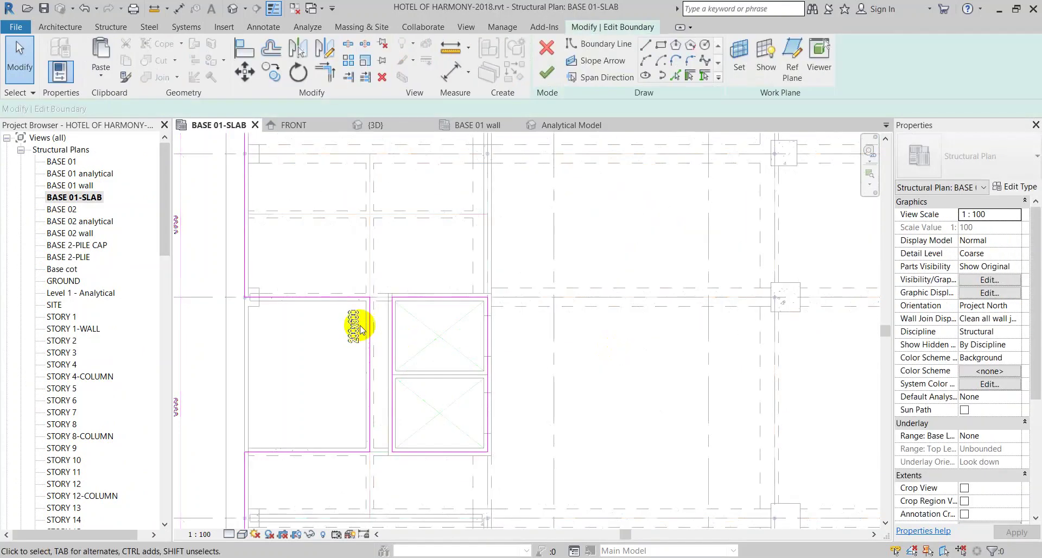
click(367, 328)
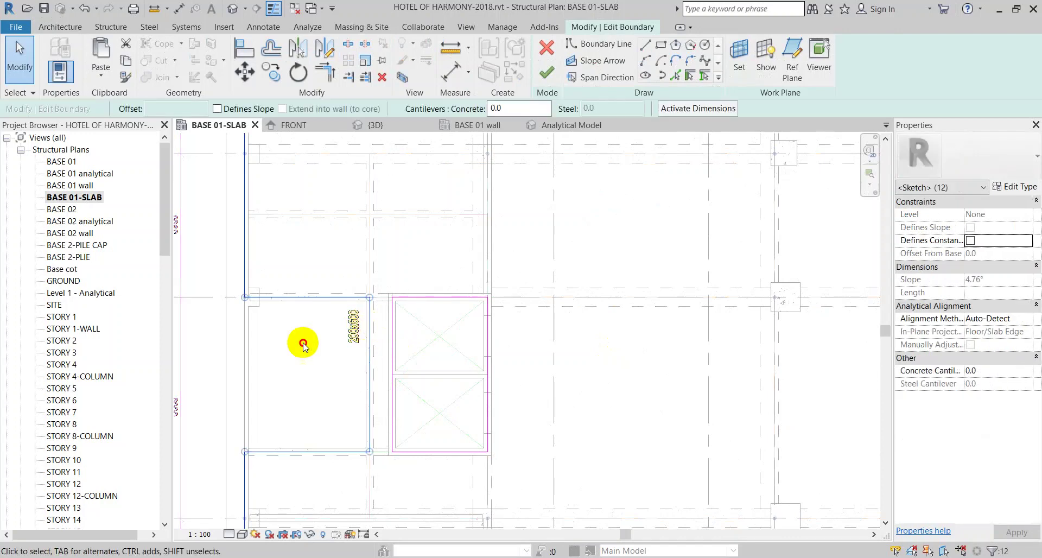
click(368, 274)
Join the top and side boundary lines with Trim/Extend (TR), finish, and decline attaching walls
scroll(369, 275, down, 2)
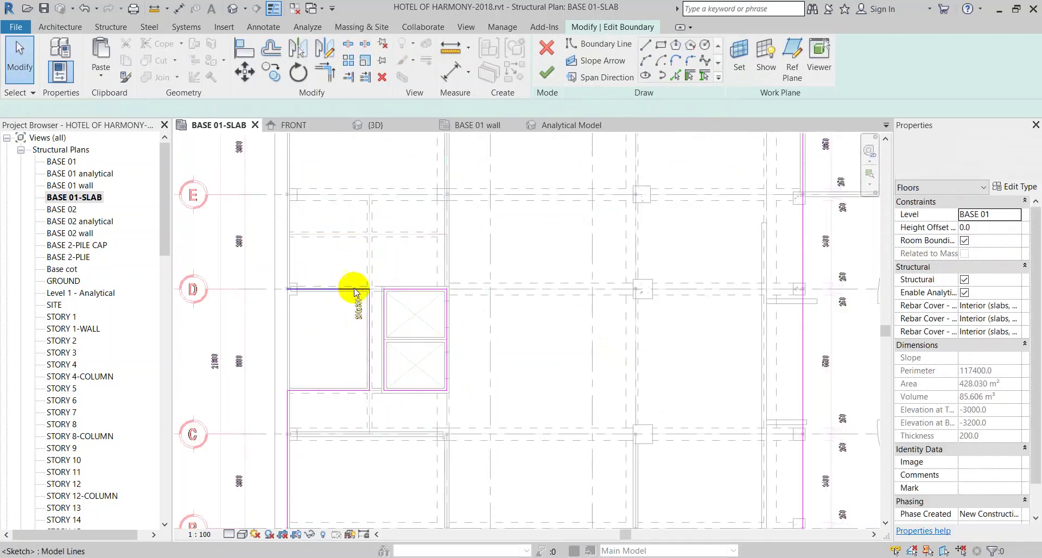
key(t)
key(r)
scroll(310, 421, down, 2)
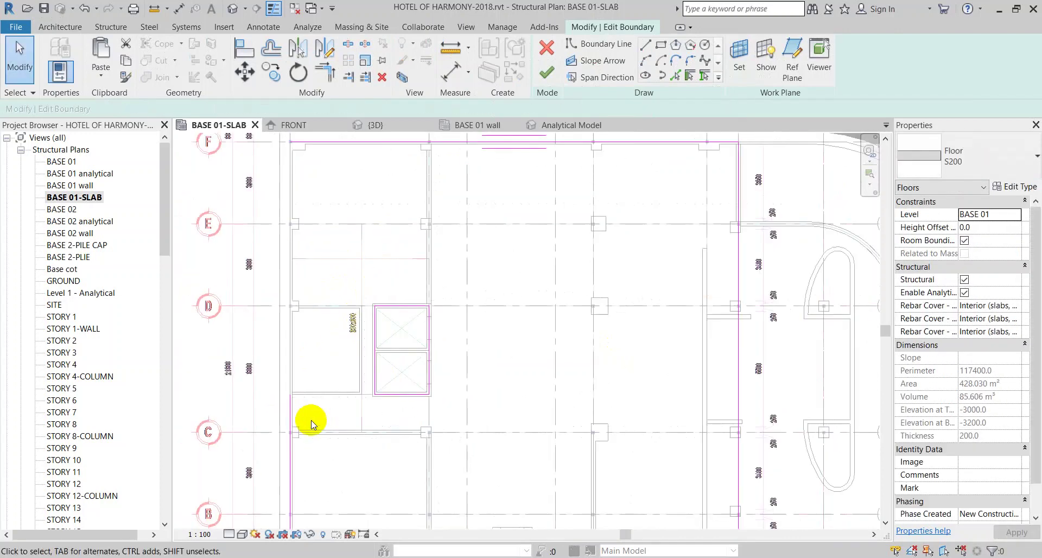
scroll(301, 417, down, 3)
click(362, 239)
click(358, 237)
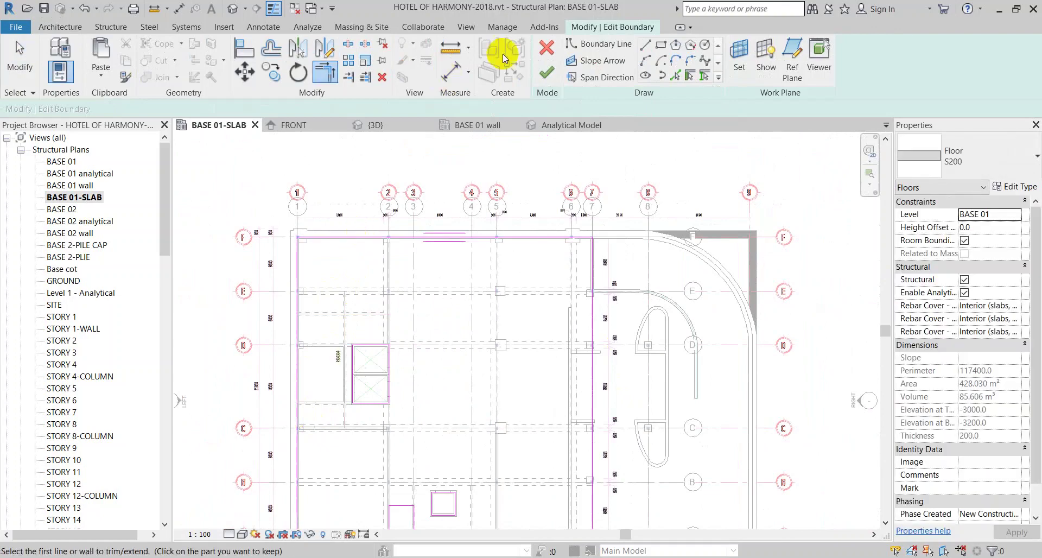
key(Escape)
key(Return)
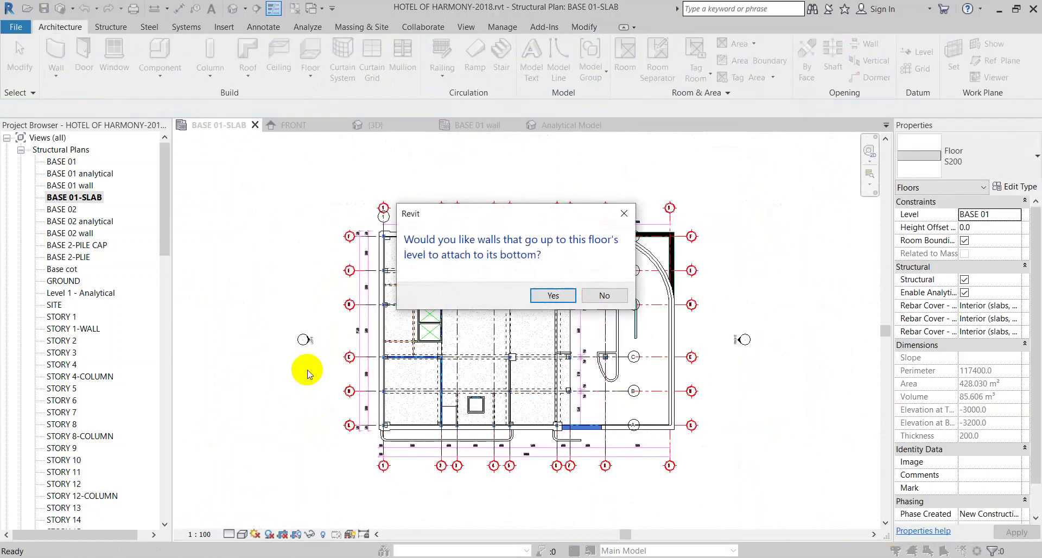
click(606, 297)
scroll(337, 337, up, 5)
Start a new shaft opening sketch using the Rectangle draw tool
scroll(373, 323, up, 1)
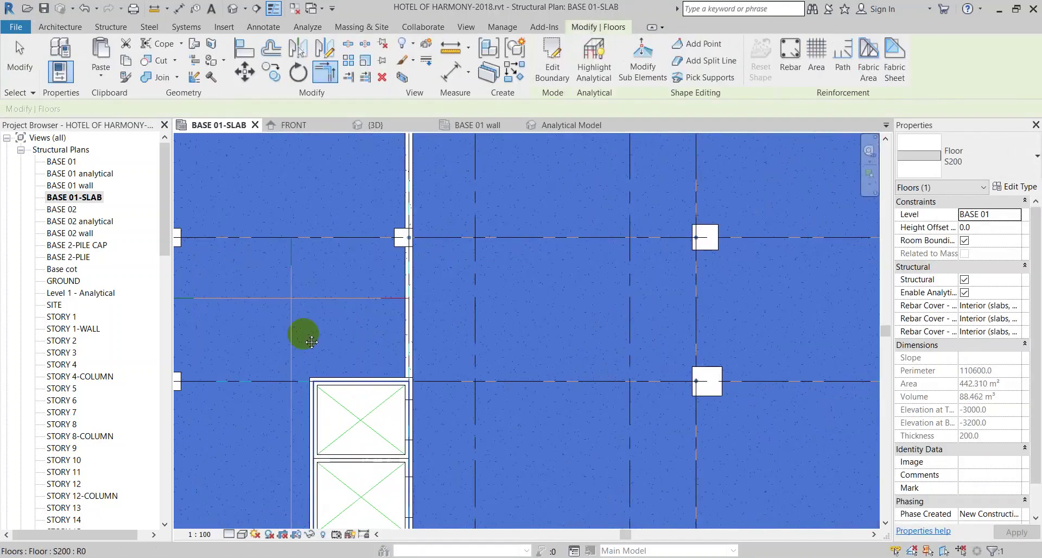
scroll(332, 369, down, 2)
key(Escape)
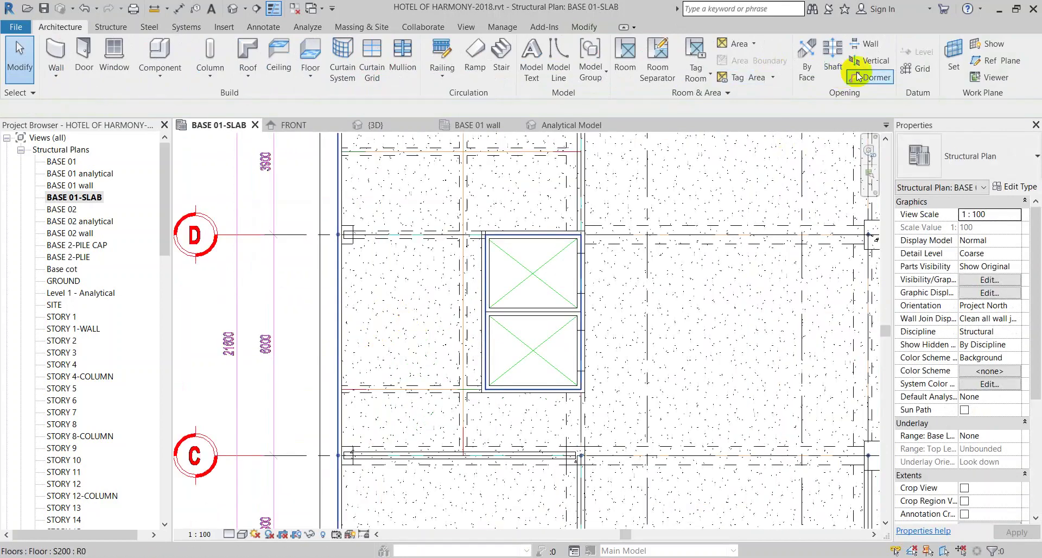
click(833, 59)
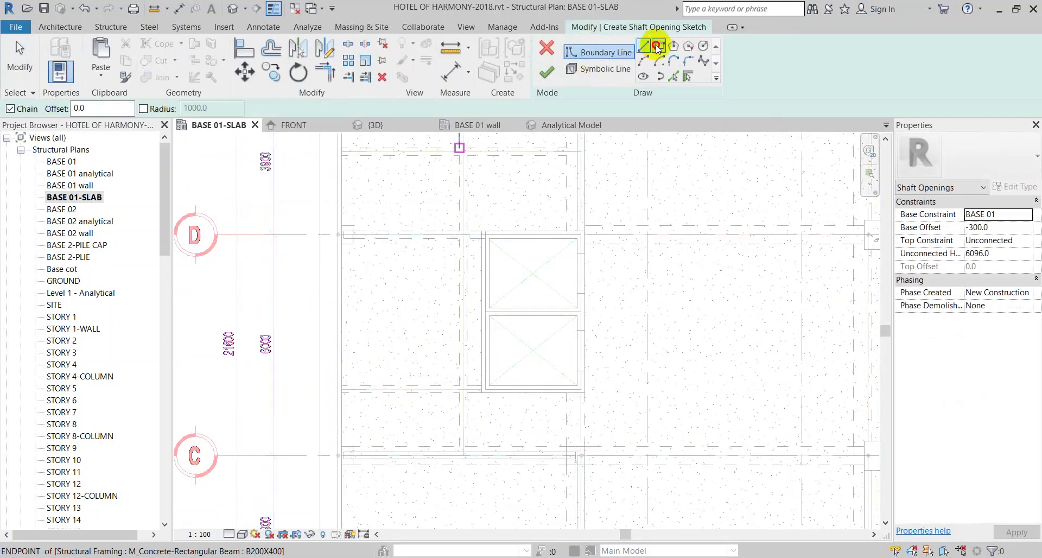
click(658, 47)
scroll(333, 249, up, 3)
scroll(340, 224, up, 1)
scroll(337, 231, up, 2)
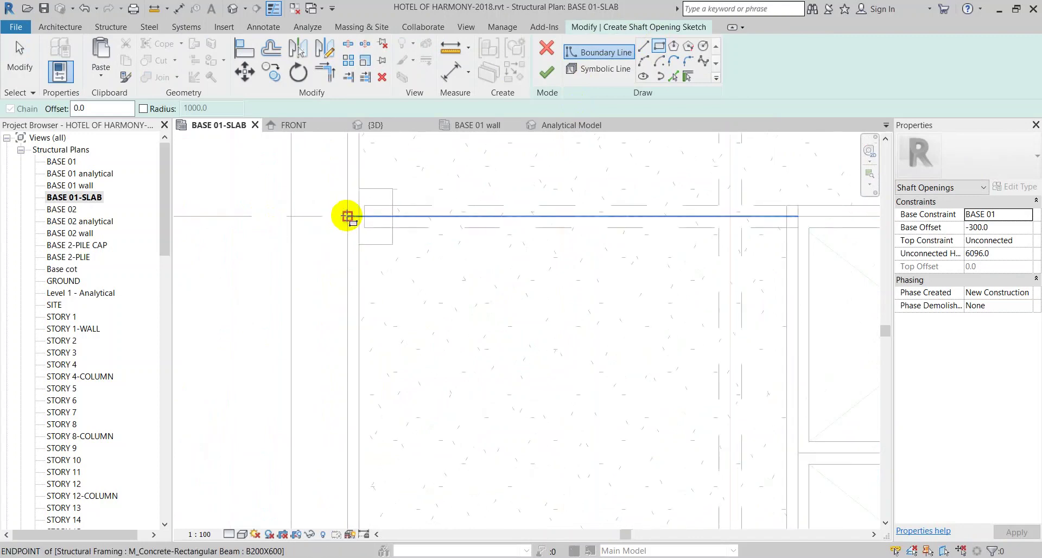
Draw the shaft rectangle between the two wall corners and finish the sketch
click(348, 218)
scroll(429, 240, up, 3)
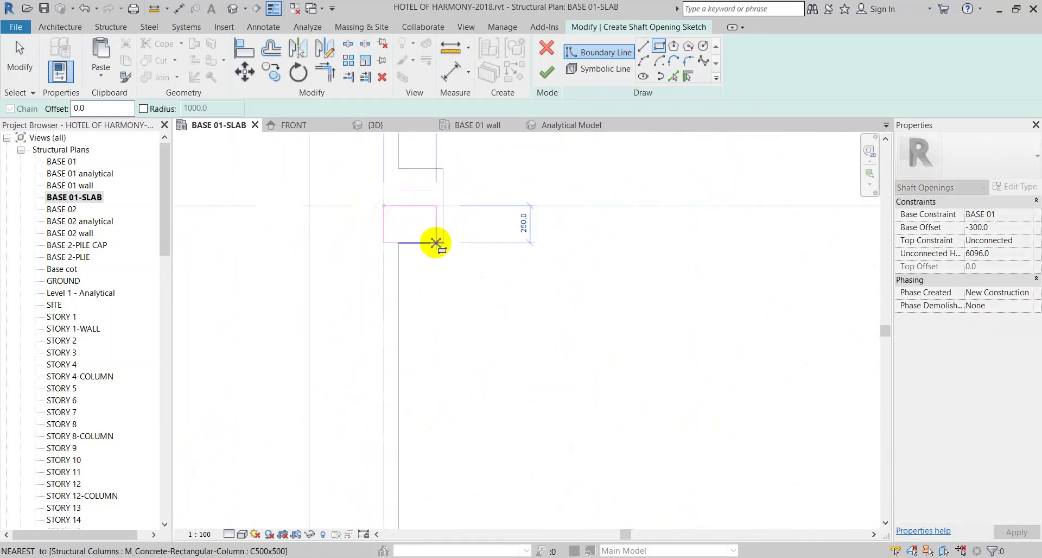
scroll(459, 261, down, 3)
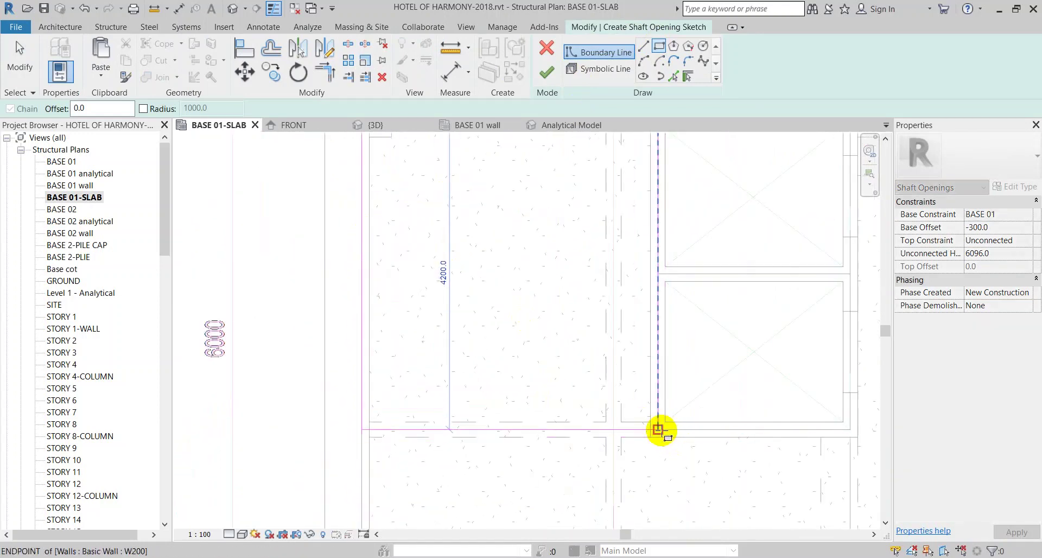
click(654, 430)
key(Escape)
scroll(475, 401, down, 2)
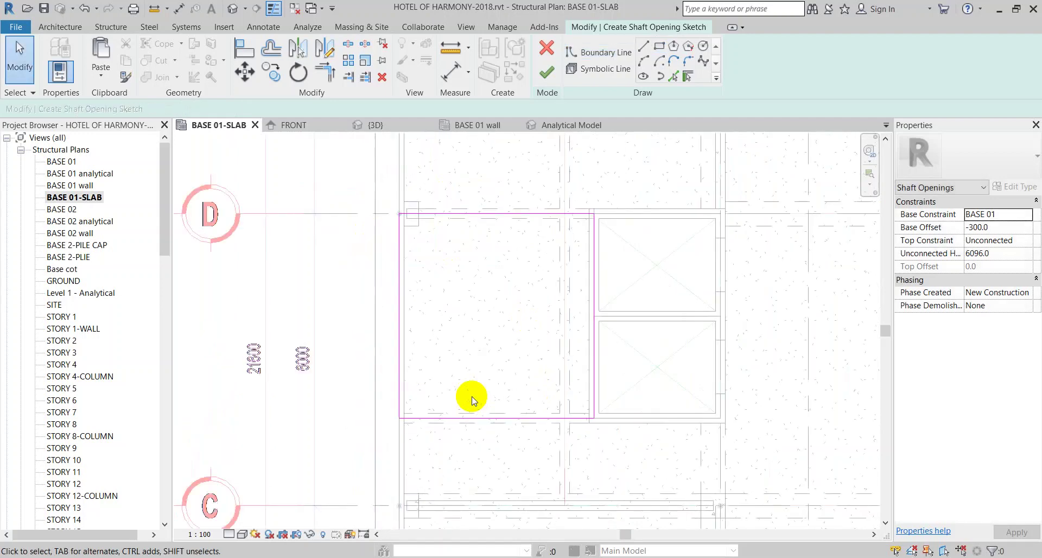
click(546, 72)
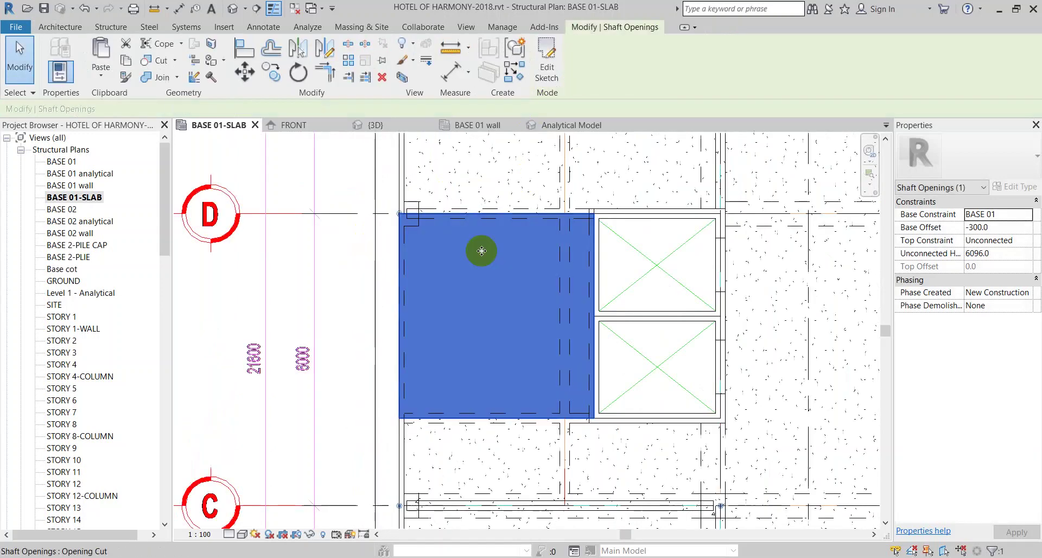
Inspect the new opening in the Analytical Model 3D view, then return to the BASE 01 wall plan
click(602, 124)
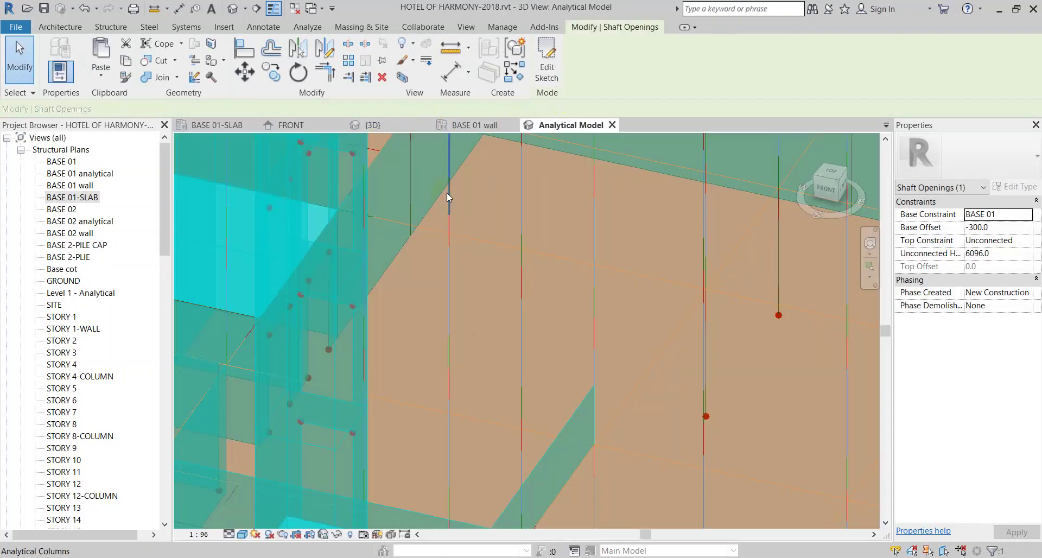
scroll(448, 193, down, 3)
mouse_move(279, 400)
shift+middle_down()
mouse_move(425, 430)
mouse_move(475, 379)
mouse_move(500, 484)
mouse_move(421, 467)
mouse_move(415, 400)
mouse_move(360, 347)
mouse_move(428, 146)
shift+middle_up()
click(480, 124)
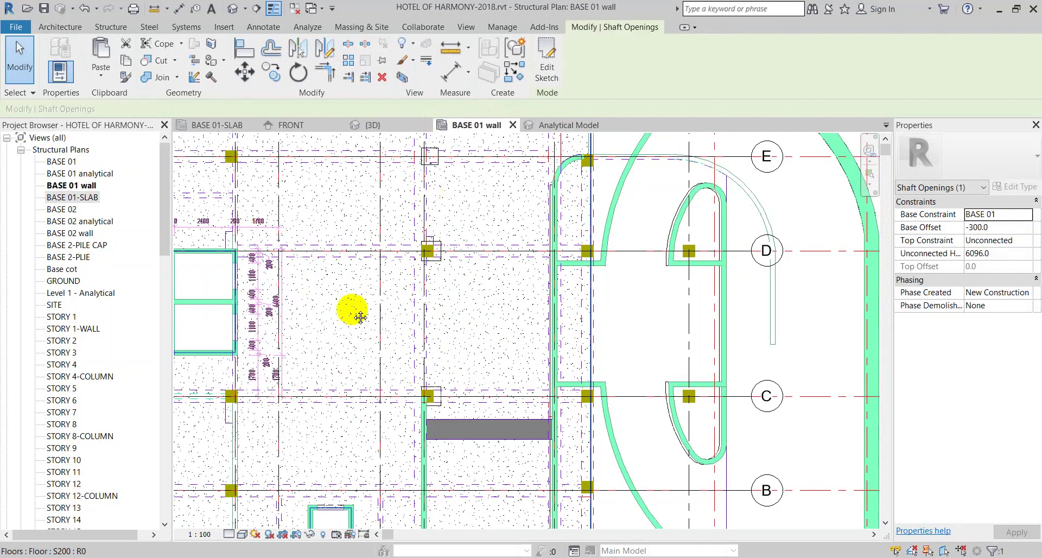
scroll(358, 309, up, 3)
Edit the shaft sketch, shift its right edge slightly left to the lift wall, and finish
double_click(317, 317)
scroll(325, 304, up, 2)
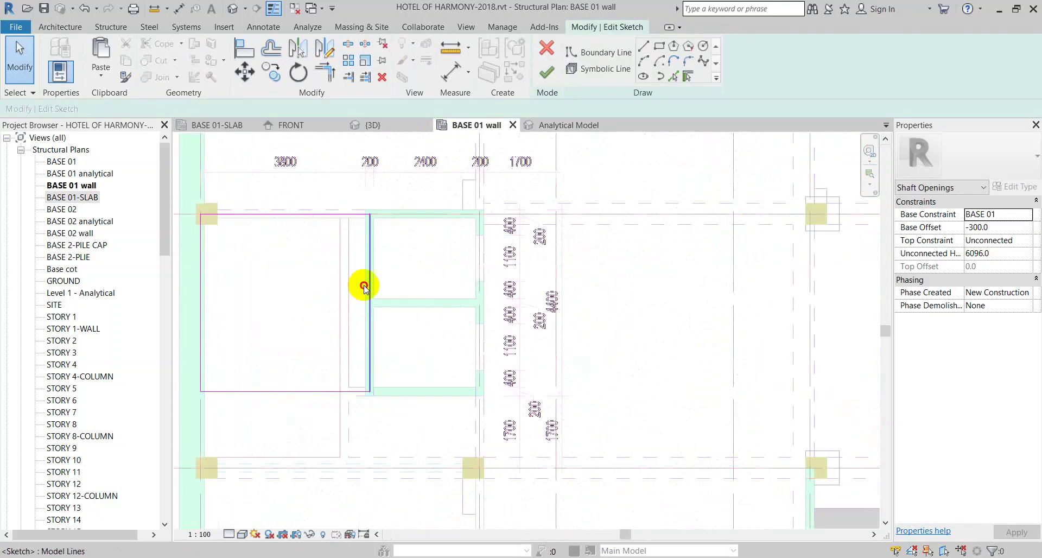
click(343, 276)
scroll(342, 279, up, 2)
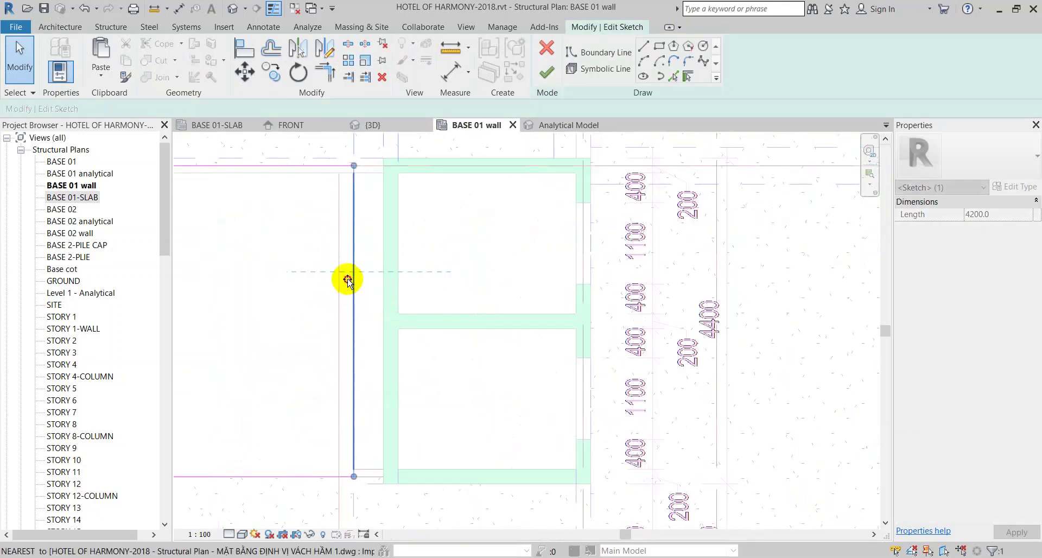
drag(348, 280, 346, 280)
click(546, 72)
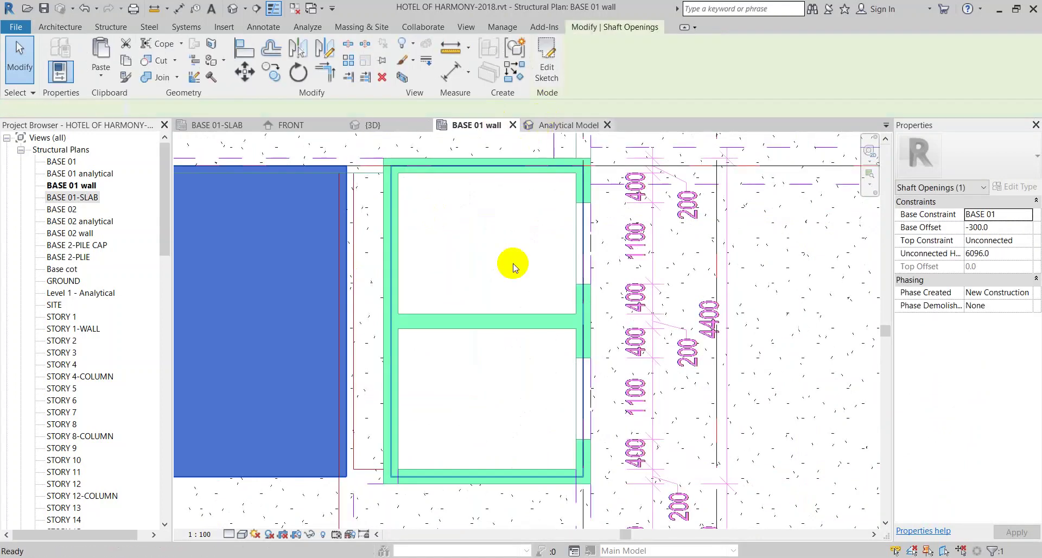
Verify the narrowed opening in the 3D view from two angles, then go back to the BASE 01 plan
key(ctrl+Tab)
key(Escape)
mouse_move(364, 311)
shift+middle_down()
mouse_move(367, 347)
mouse_move(401, 377)
mouse_move(473, 303)
shift+middle_up()
scroll(472, 303, down, 3)
shift+middle_drag(380, 360, 408, 423)
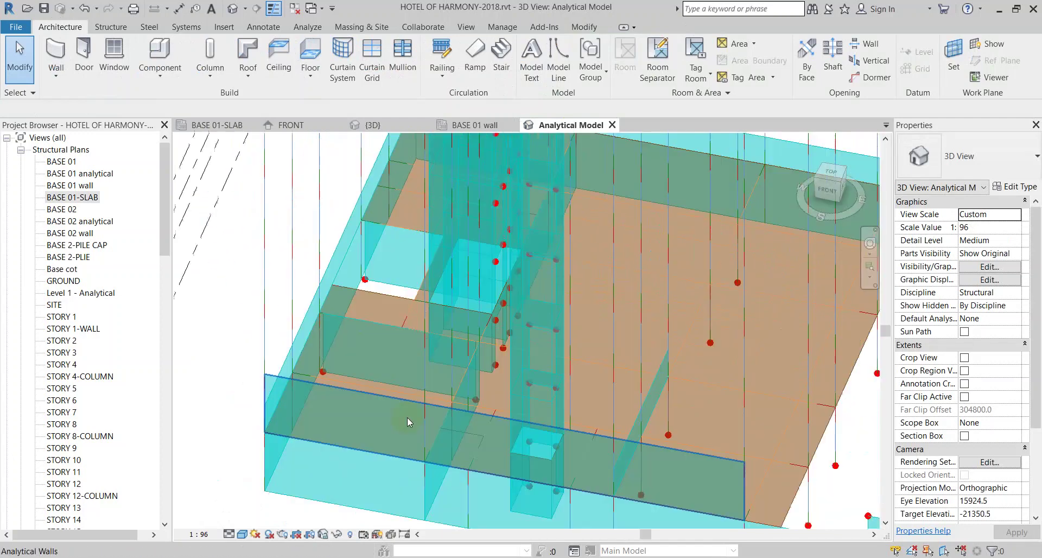
scroll(372, 294, up, 2)
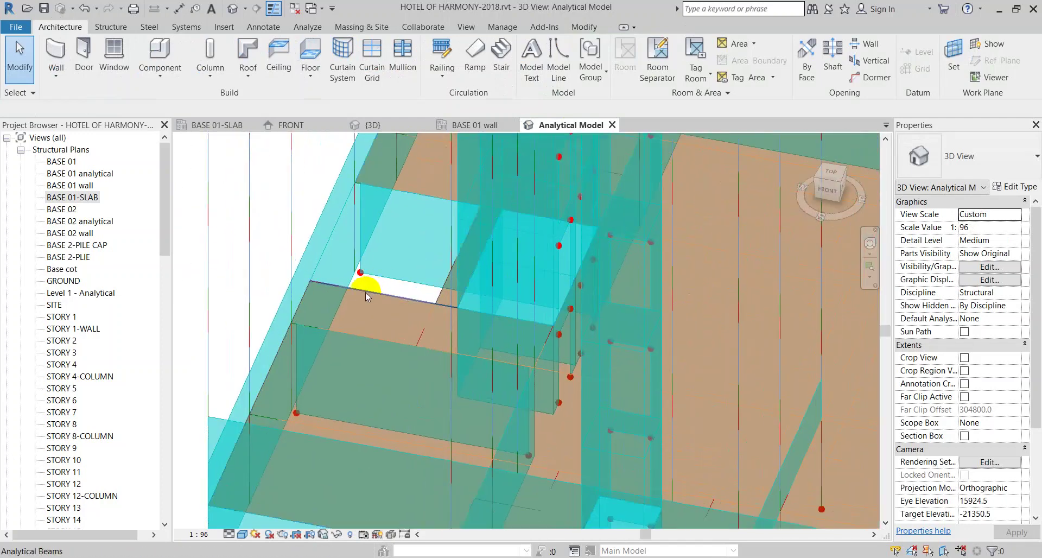
click(472, 124)
scroll(390, 266, down, 2)
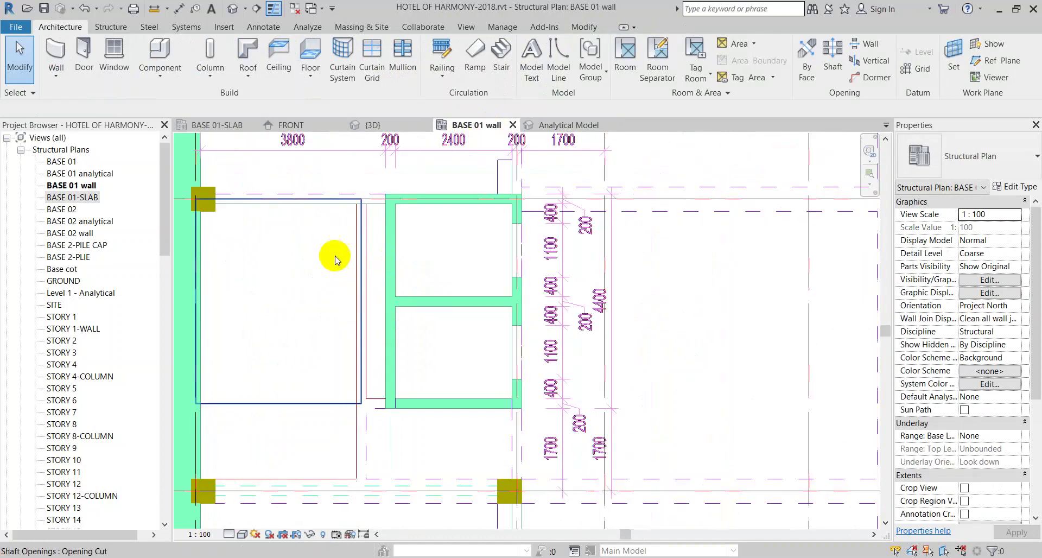
click(358, 235)
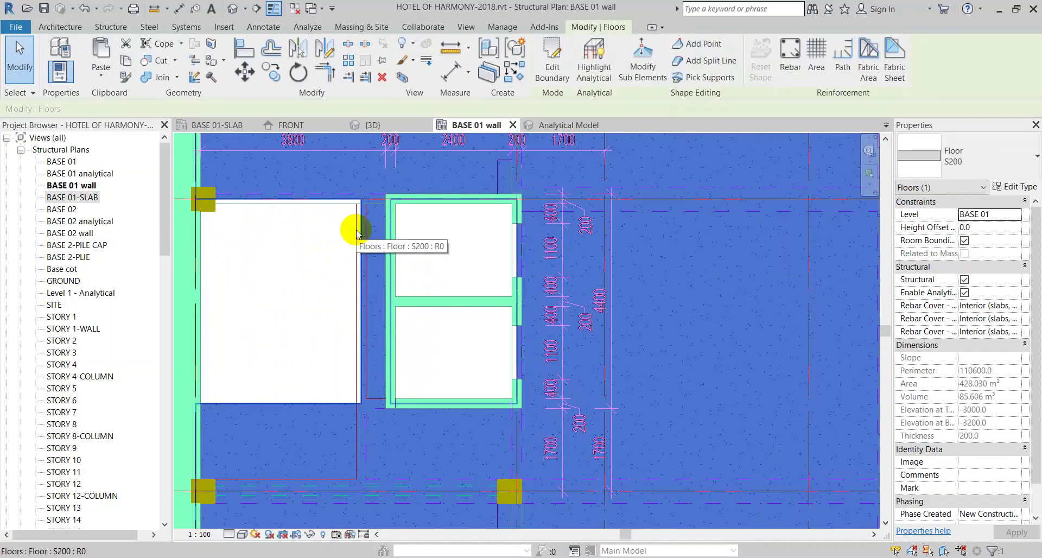
key(Escape)
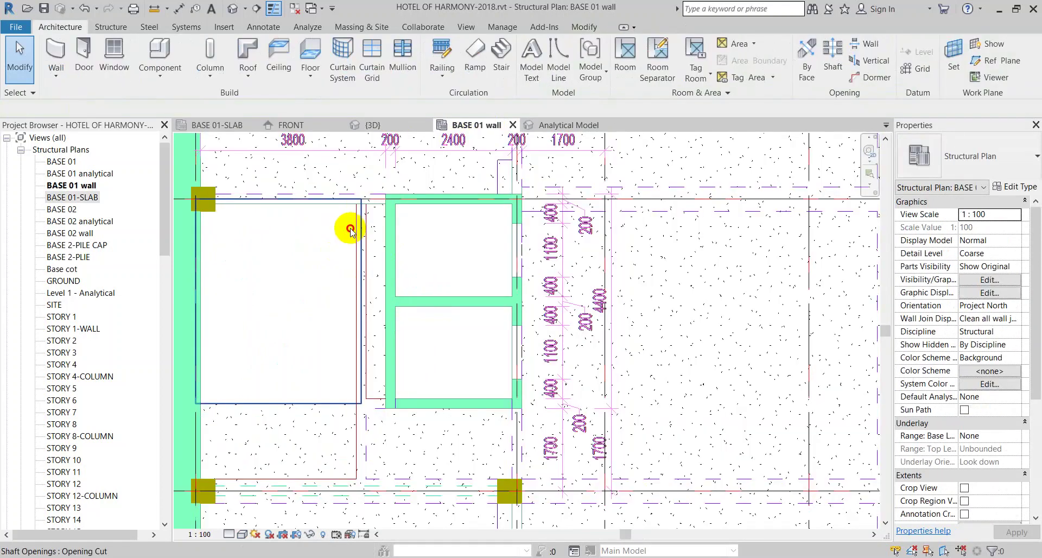
click(350, 230)
key(Escape)
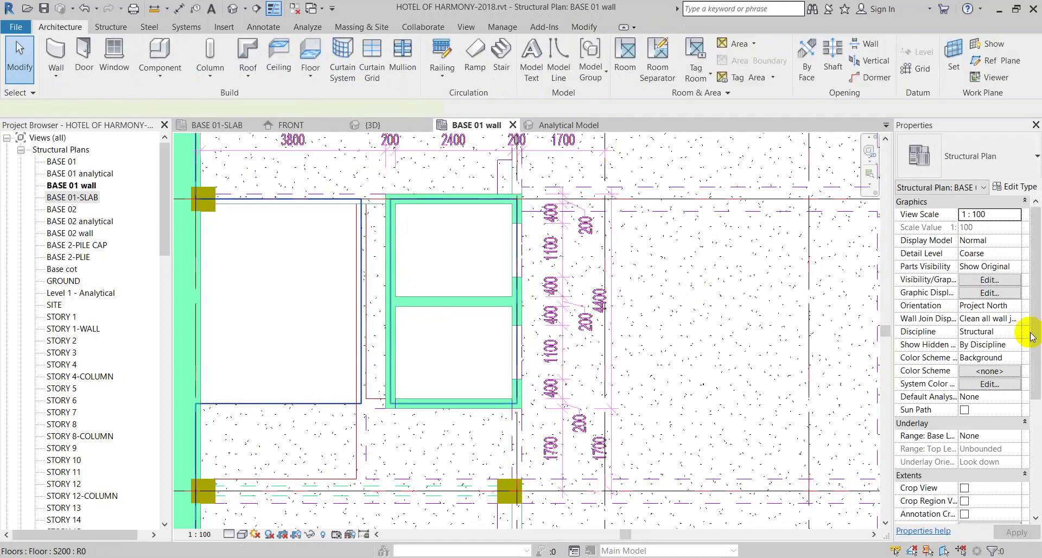
key(ctrl+Left)
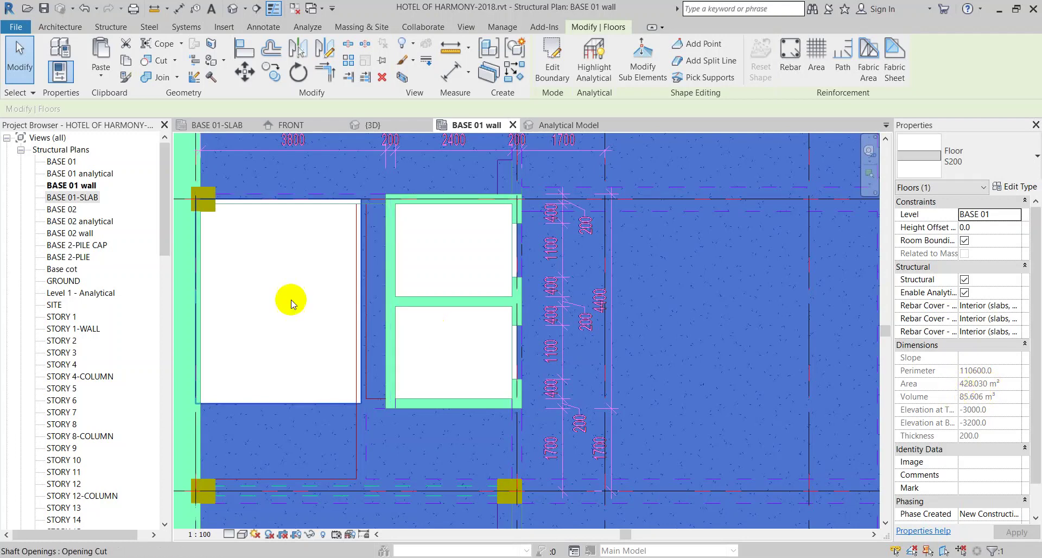
key(Escape)
click(338, 212)
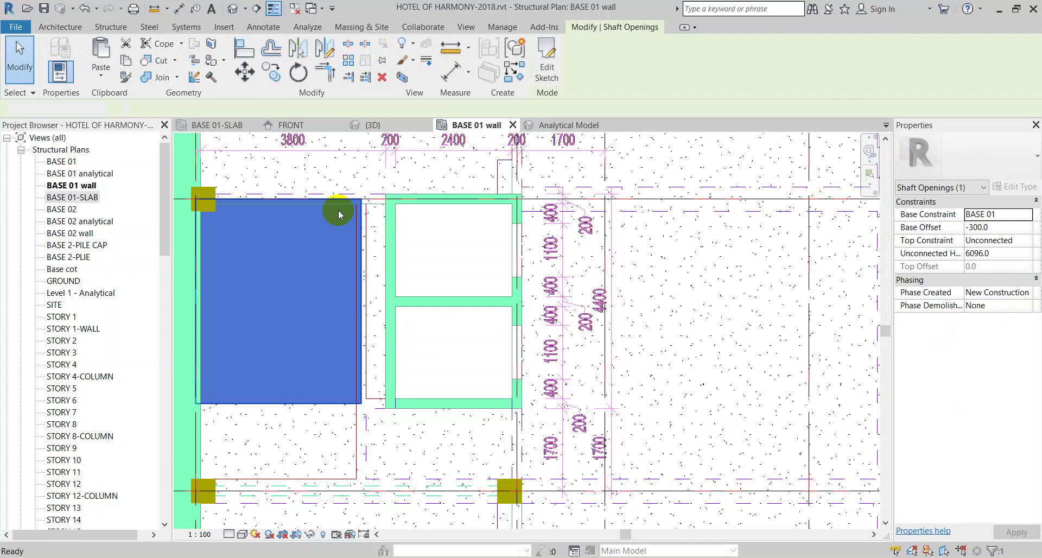
click(344, 174)
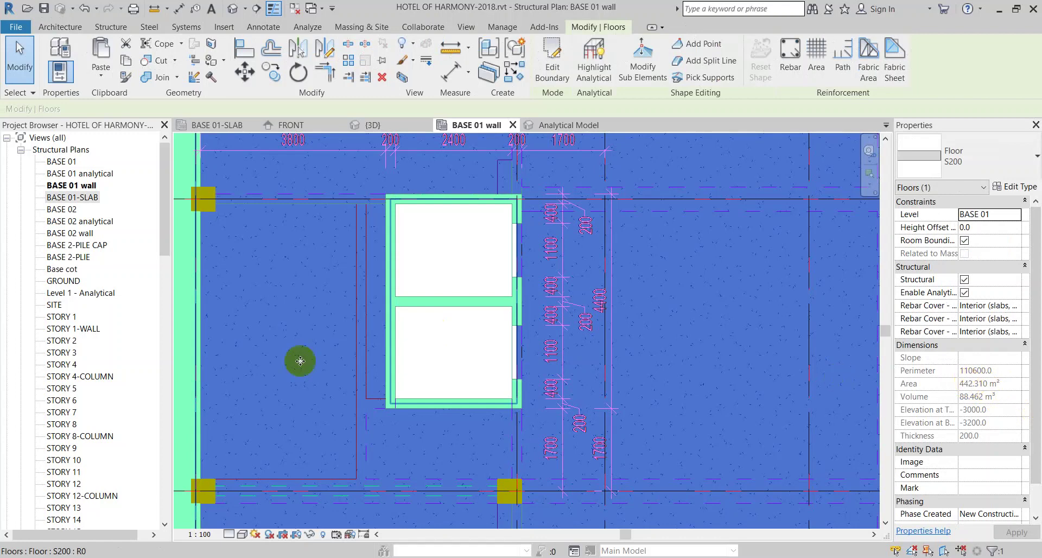
middle_drag(308, 349, 515, 337)
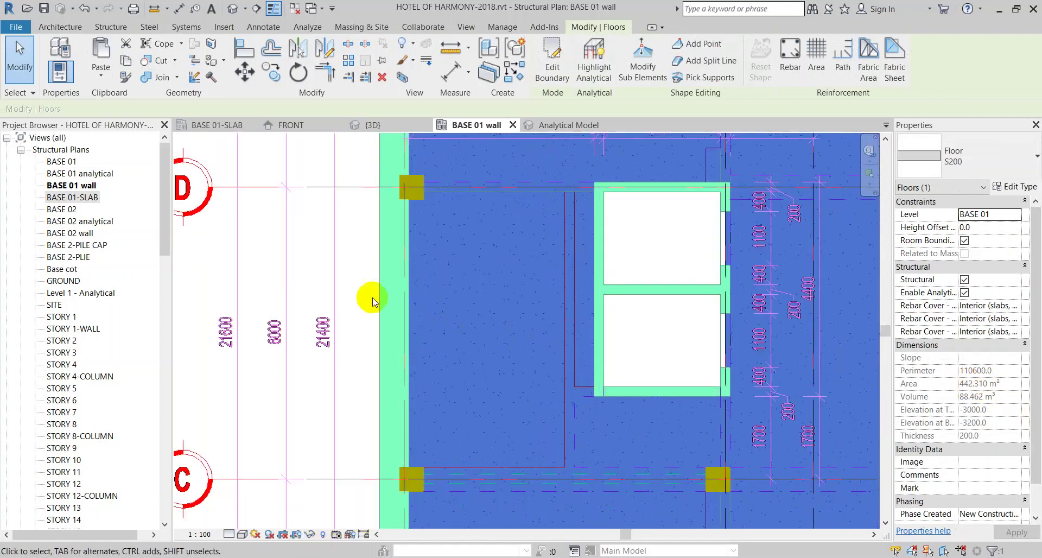
click(353, 278)
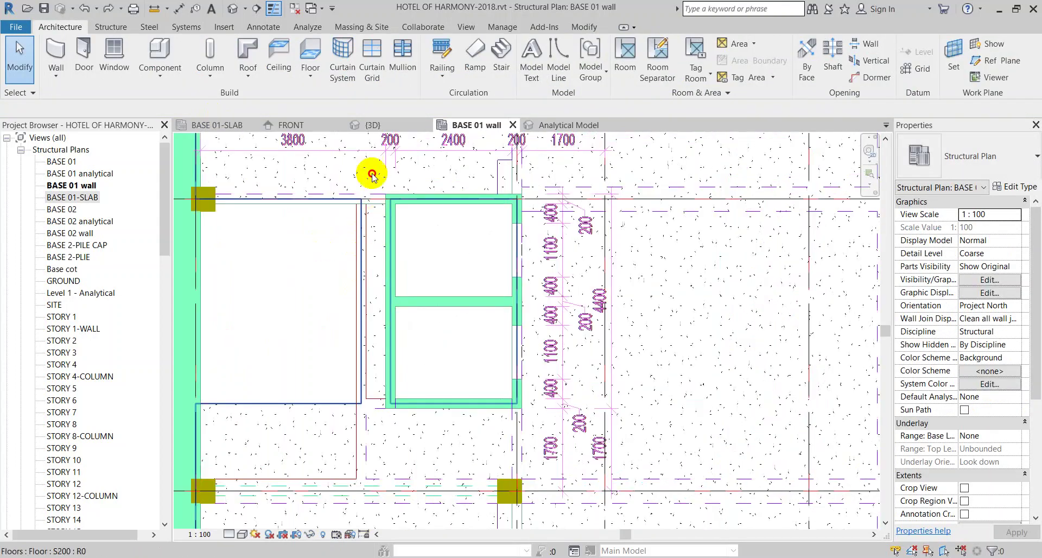
Select the S200 floor and undo the last six commands from the Undo drop-down
click(372, 175)
middle_drag(342, 275, 407, 296)
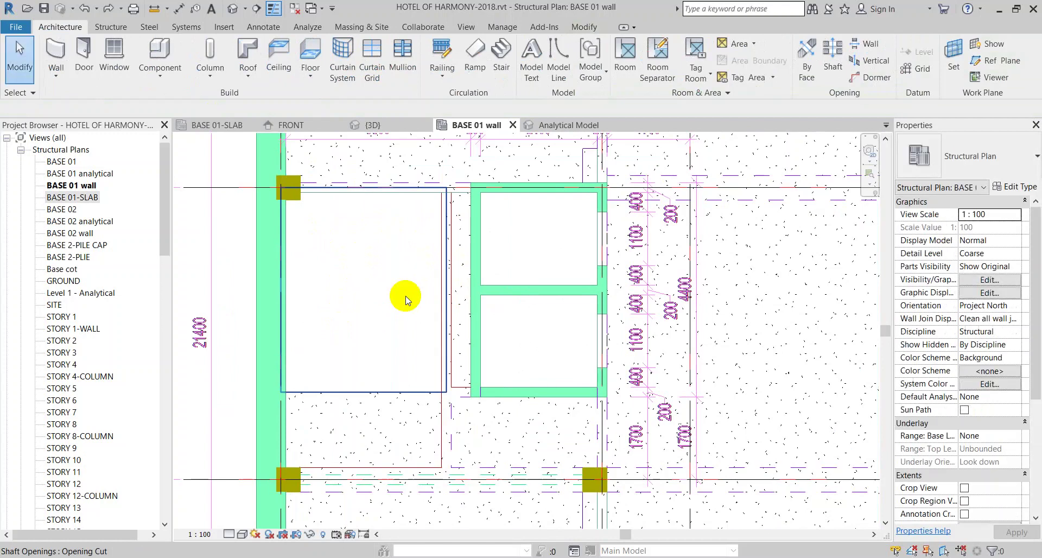
click(343, 412)
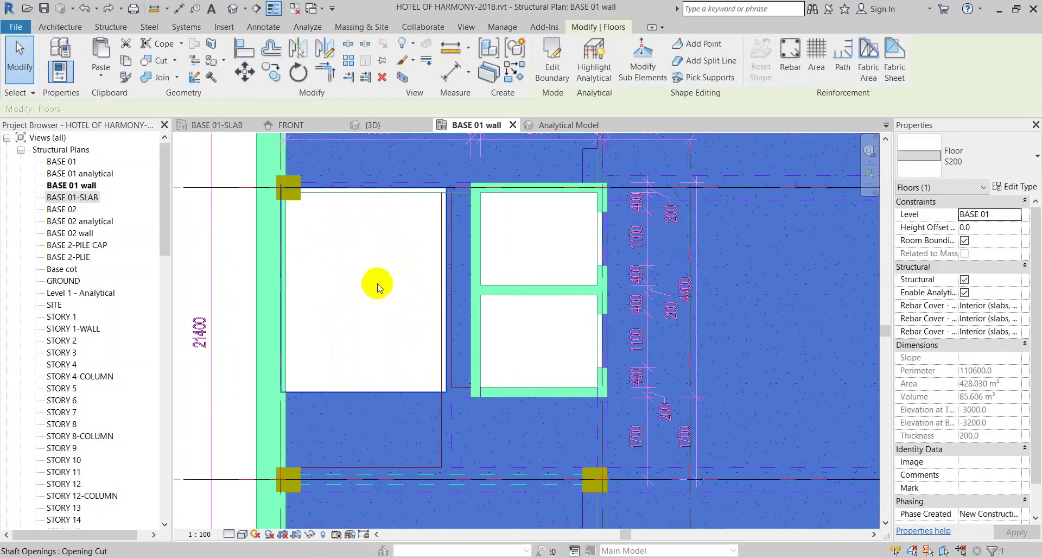
click(96, 9)
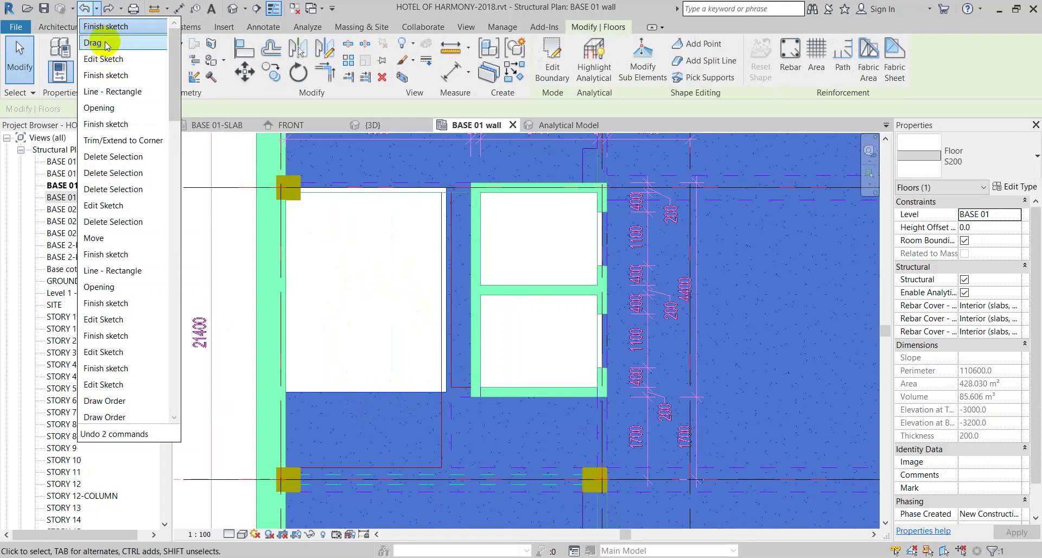
click(113, 107)
Cancel the floor boundary edit mode, discard the sketch, recheck the slab, then switch to Google Meet
click(422, 241)
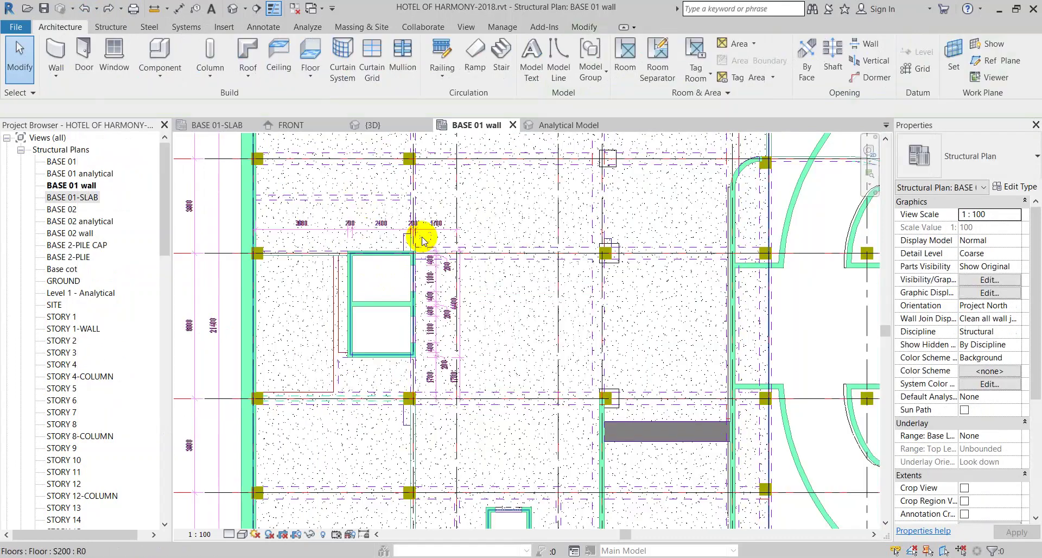
click(85, 9)
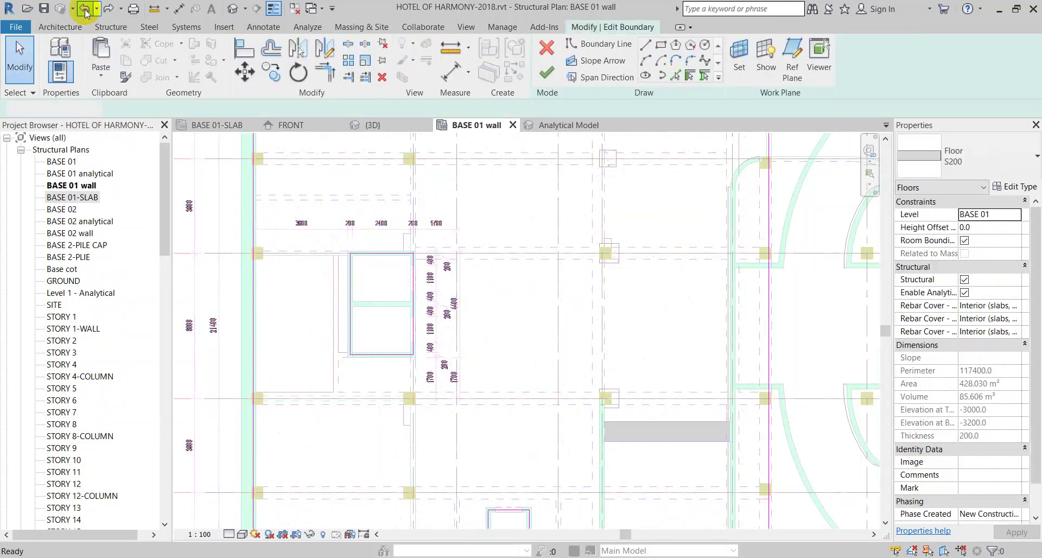
click(546, 48)
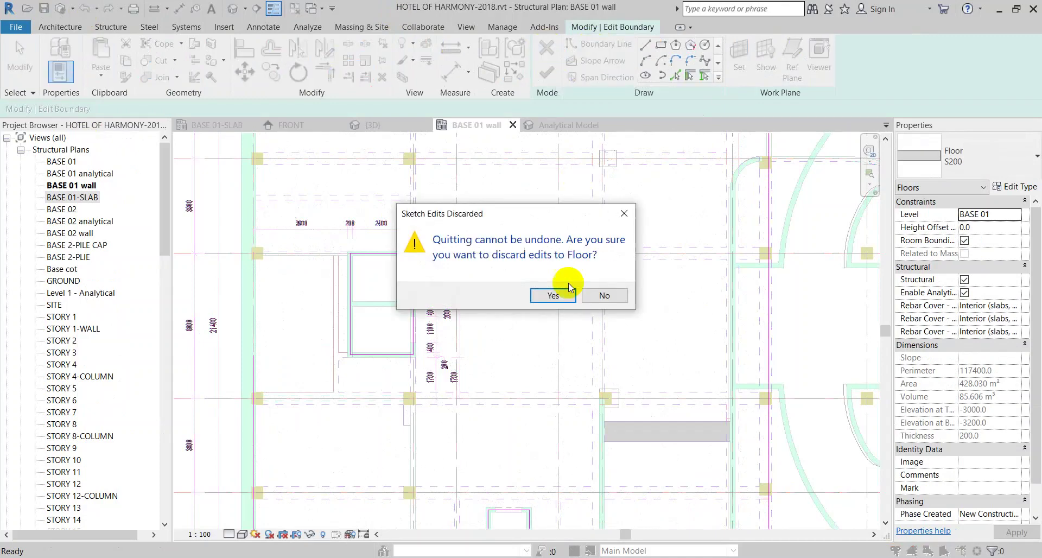
click(560, 293)
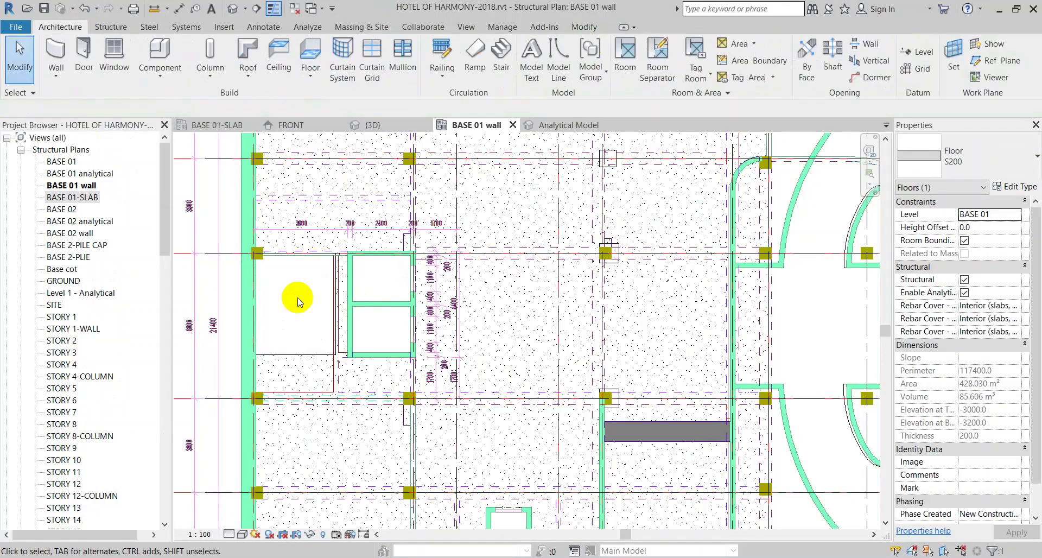
scroll(297, 299, down, 1)
scroll(298, 299, down, 1)
click(409, 309)
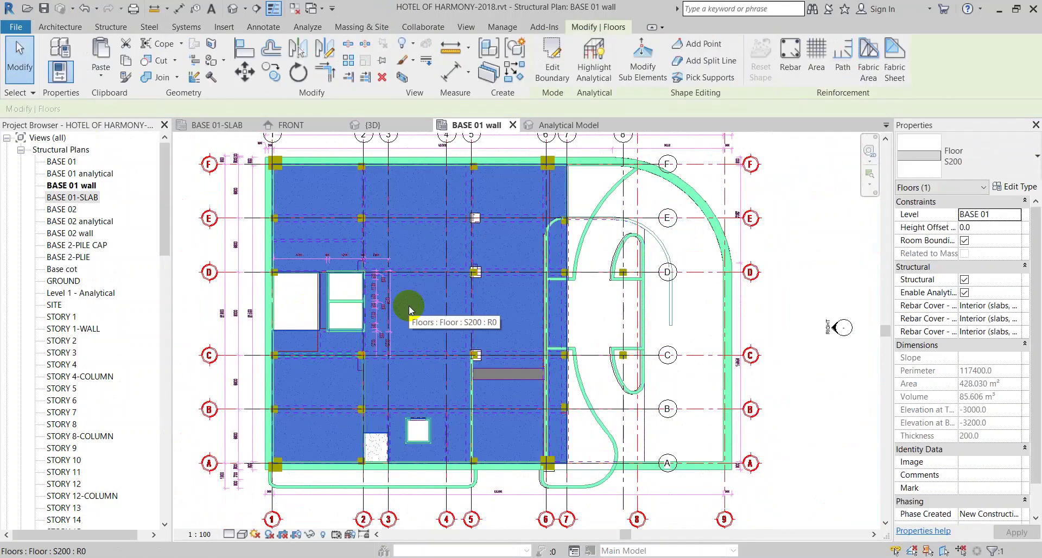
click(689, 385)
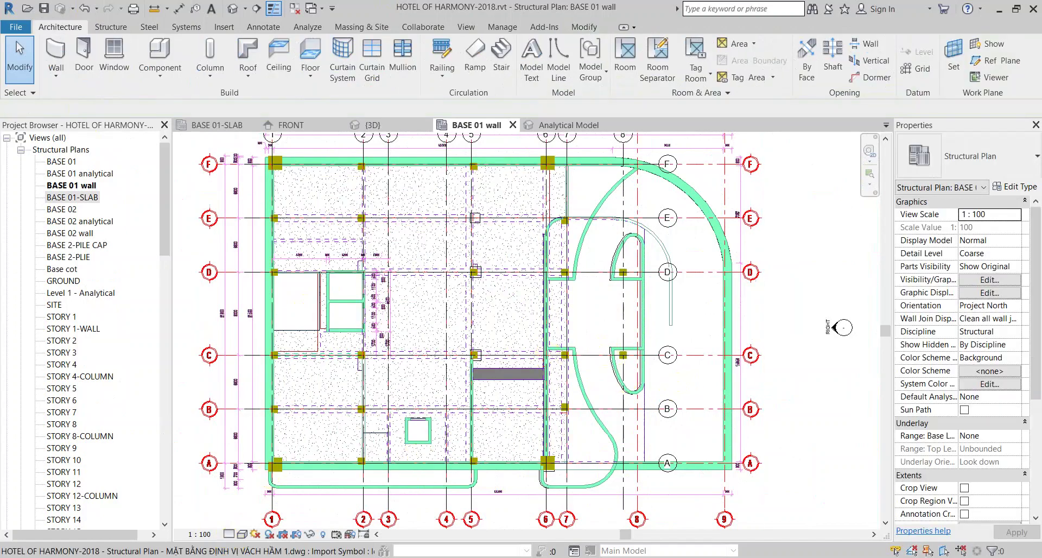
mouse_move(104, 494)
click(256, 505)
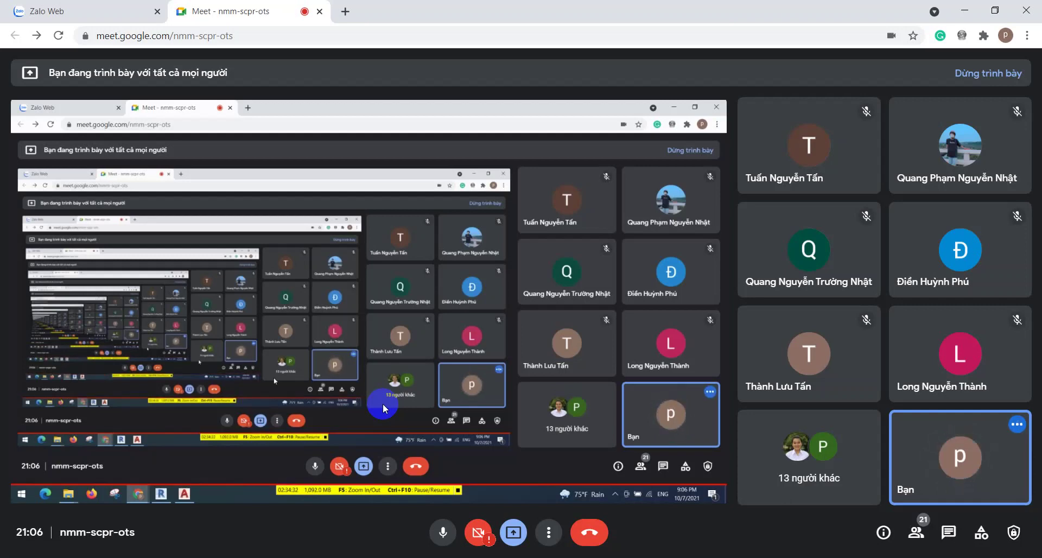
click(249, 553)
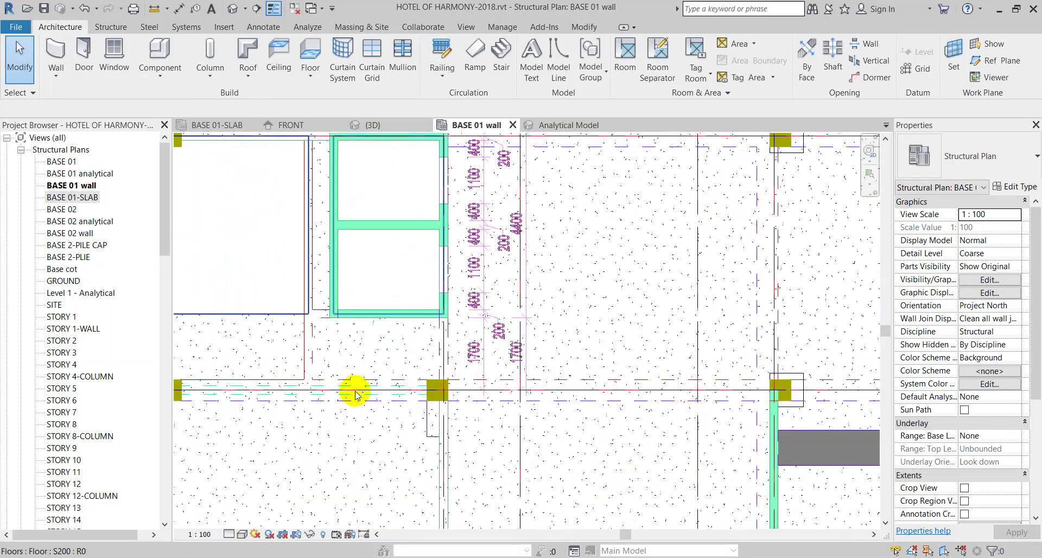
Open BASE 01-SLAB and check the y offset values of the lift-core beams, including the B500X400 beam
scroll(358, 392, down, 2)
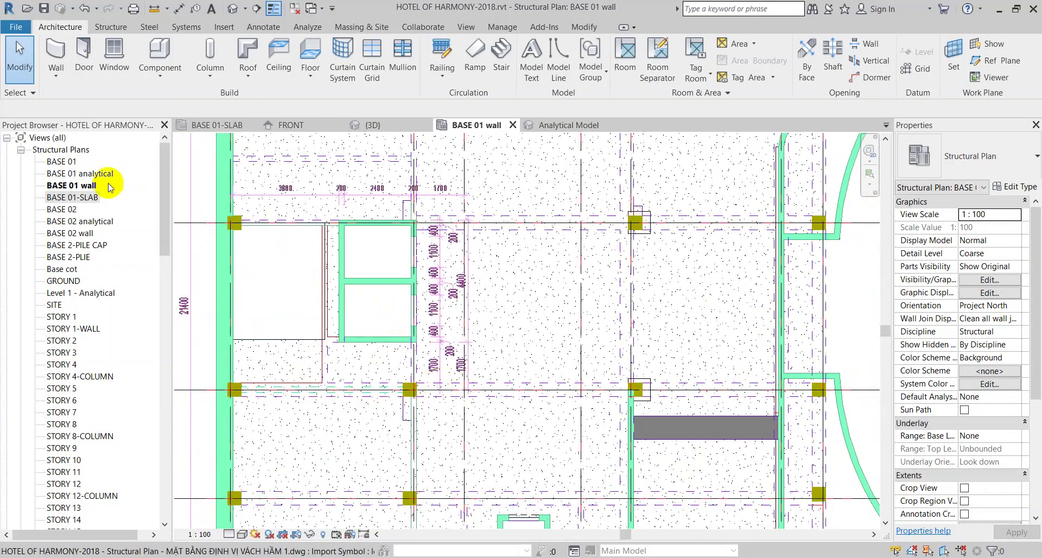
double_click(79, 196)
scroll(423, 304, up, 2)
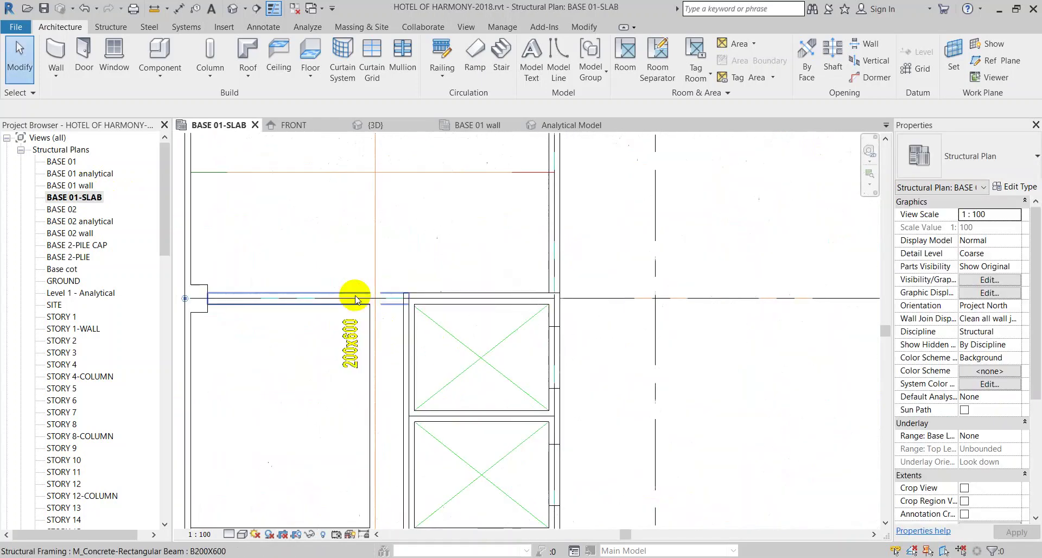
click(330, 301)
click(996, 335)
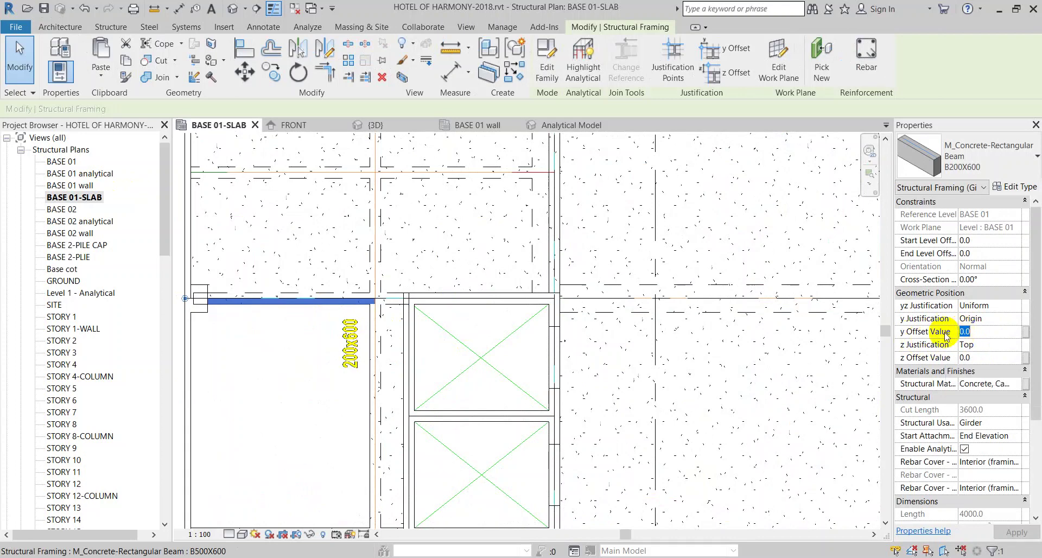
scroll(418, 318, down, 2)
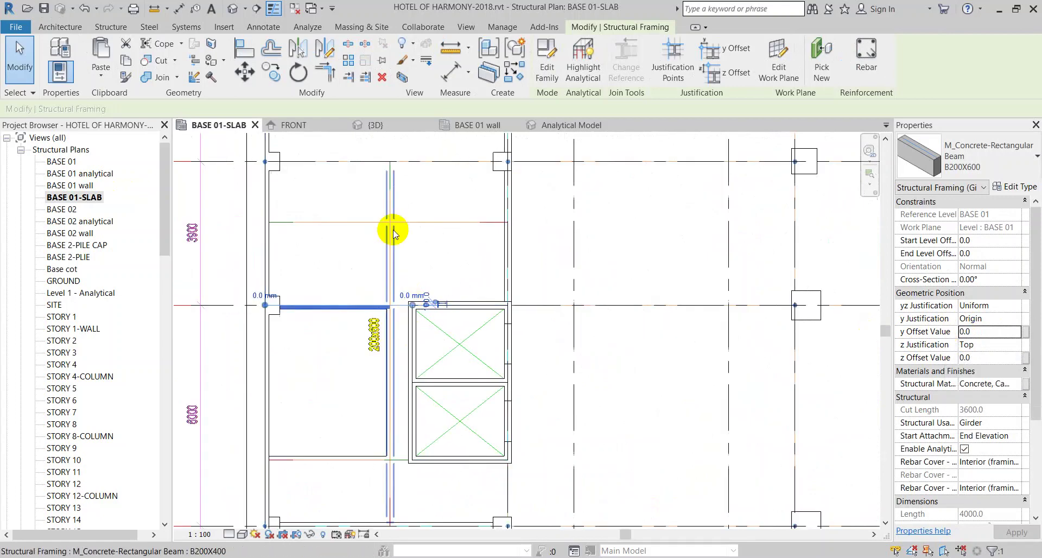
click(499, 191)
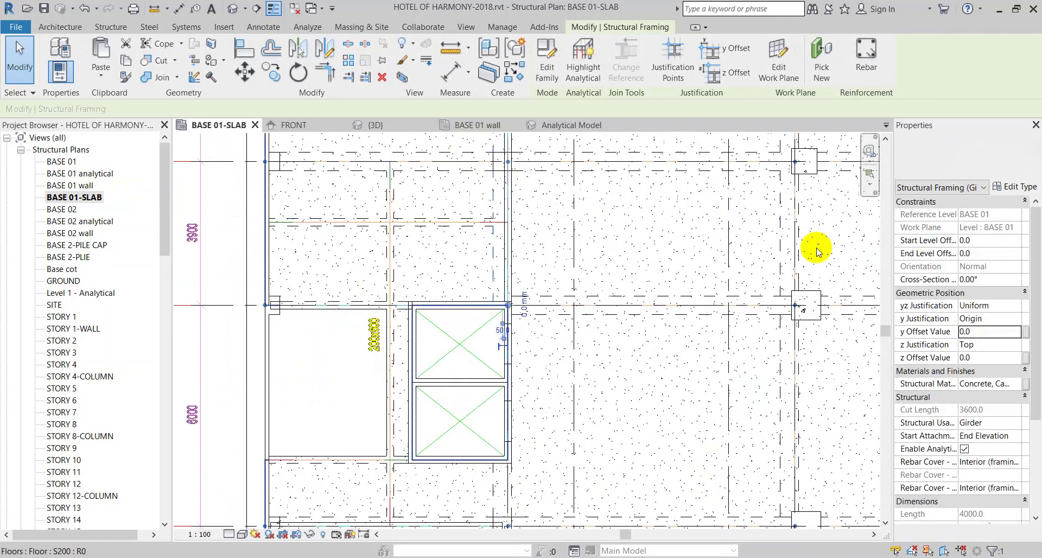
click(335, 369)
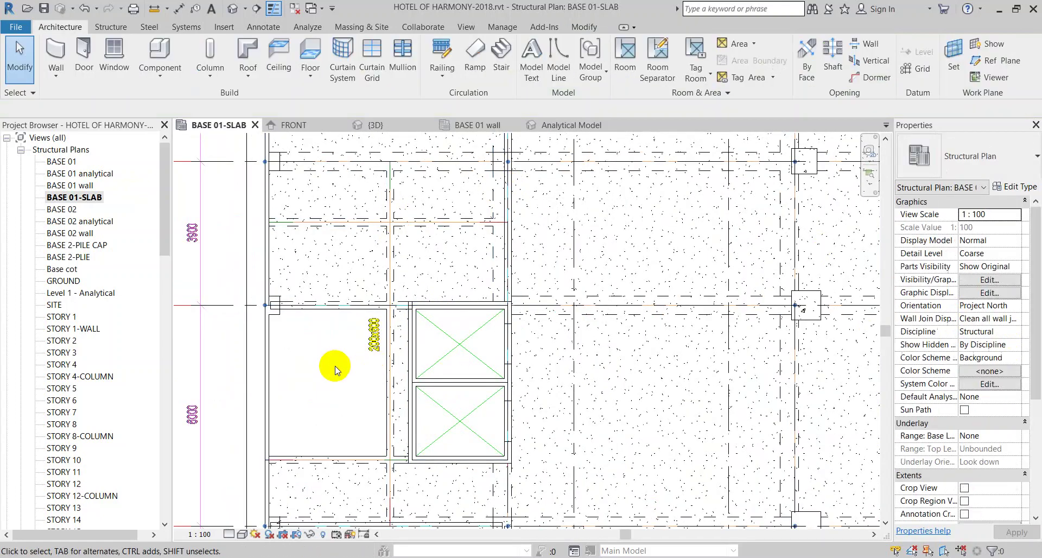
scroll(335, 369, down, 2)
Inspect the S200 slab and the small S150 floor, pan around the plan, then open {3D}
click(597, 273)
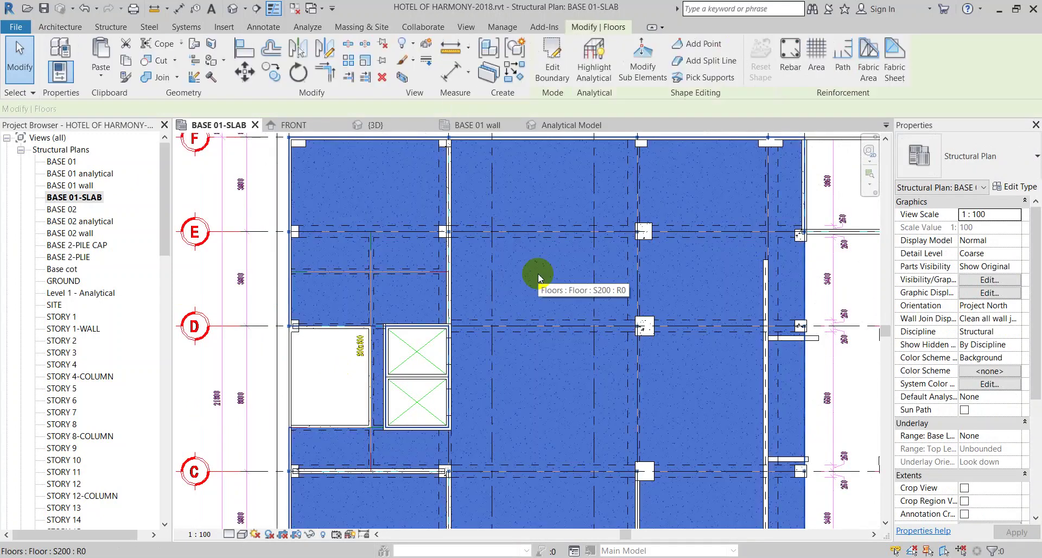
scroll(468, 309, down, 2)
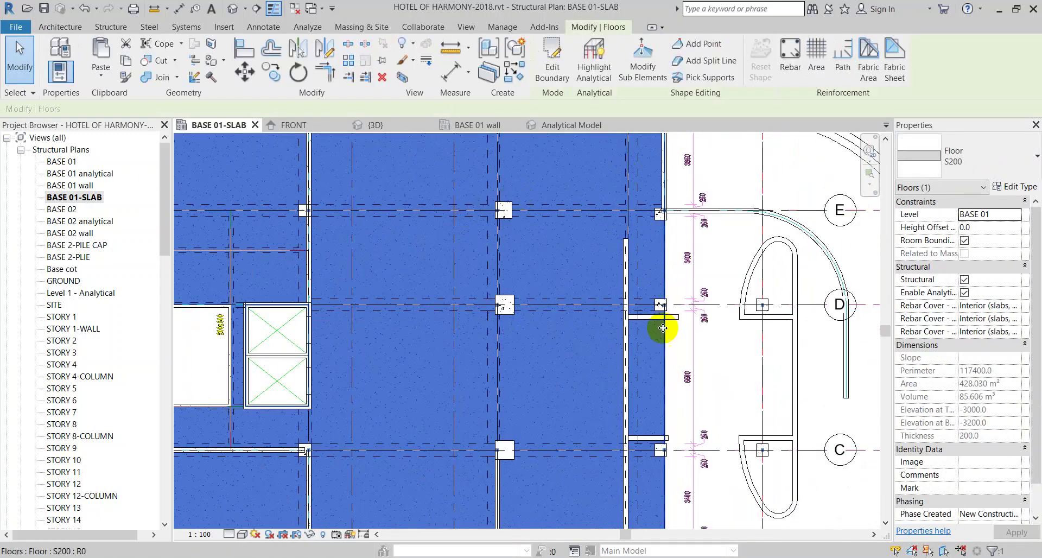
scroll(633, 510, down, 1)
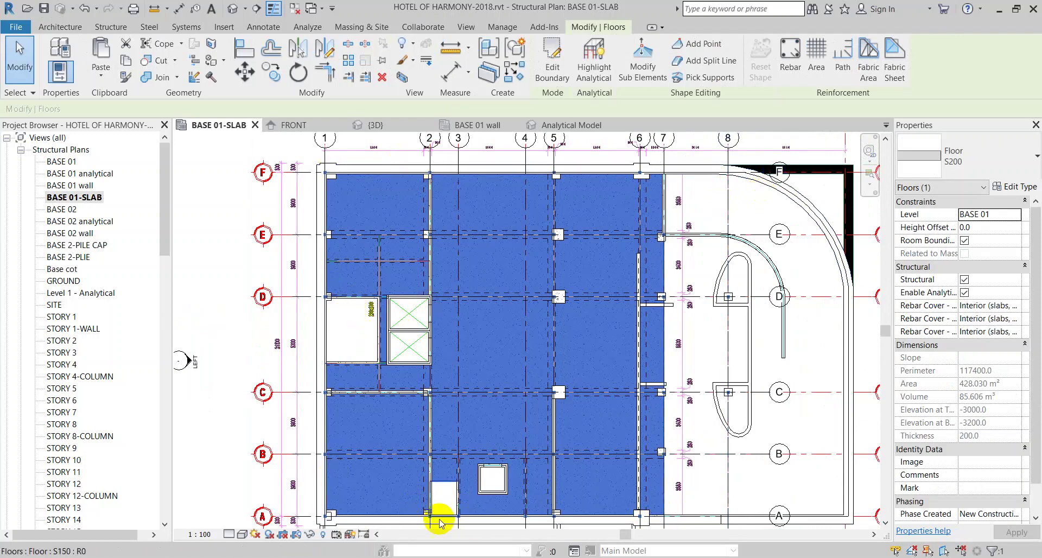
click(444, 497)
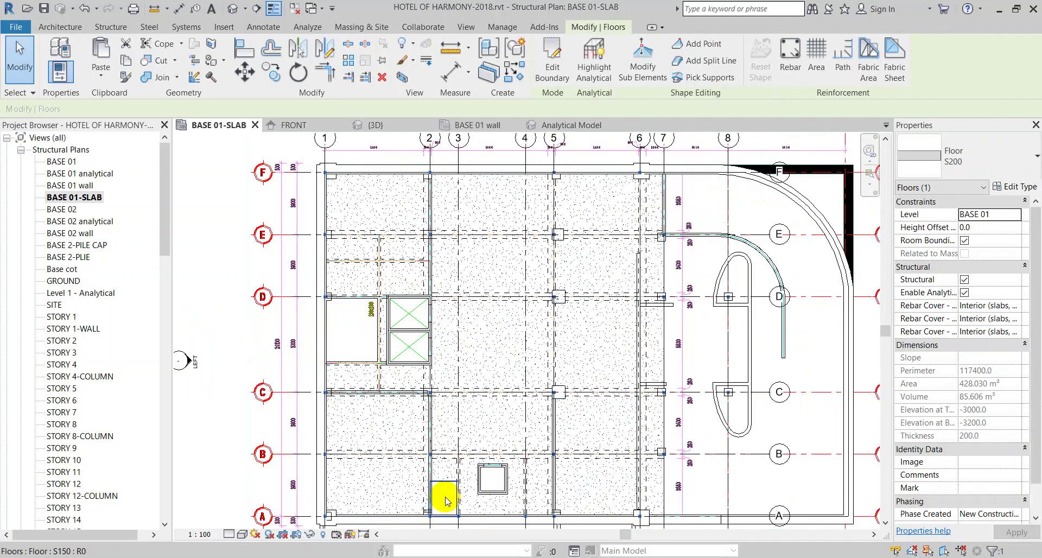
scroll(447, 507, up, 2)
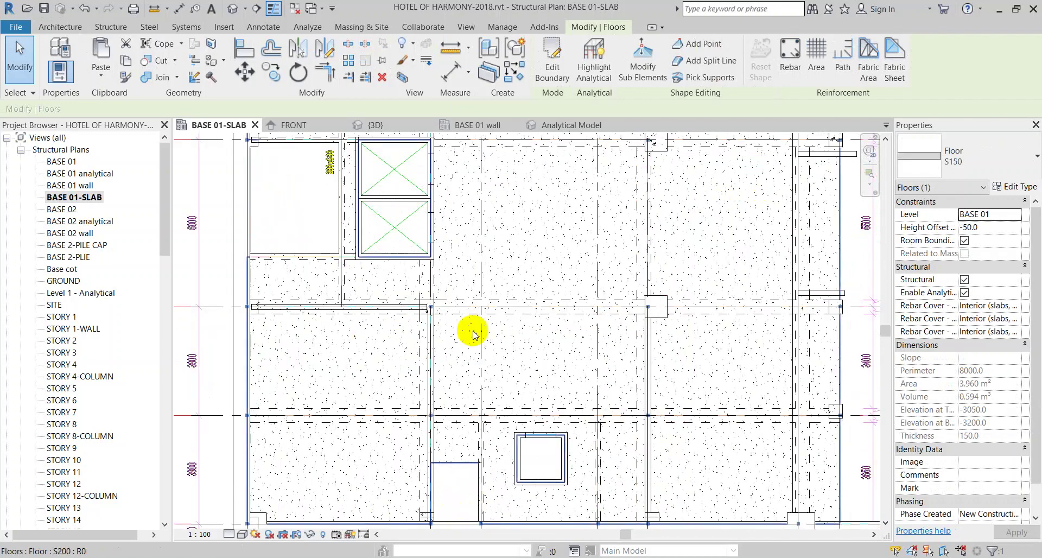
scroll(481, 379, down, 2)
click(752, 273)
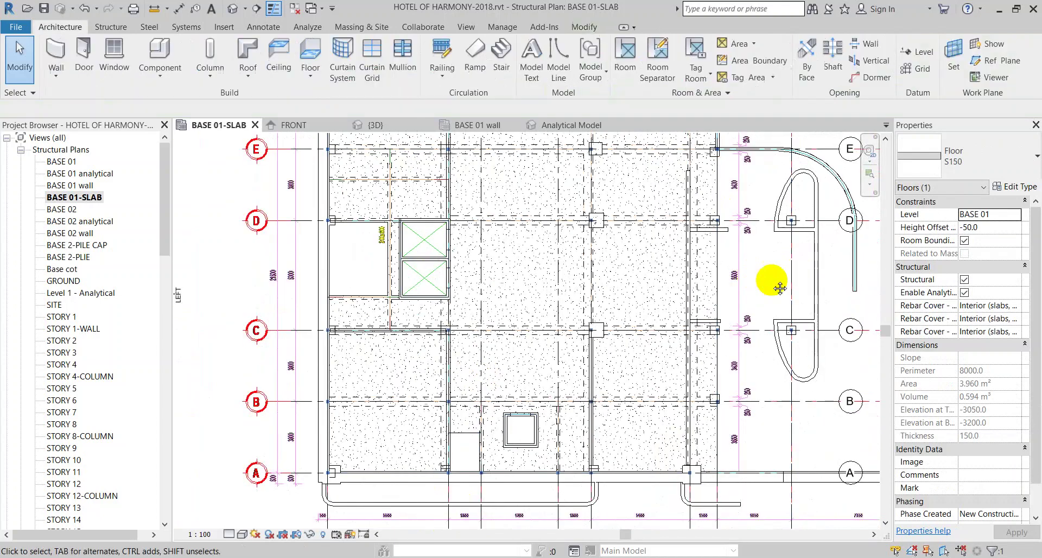
middle_drag(768, 281, 702, 324)
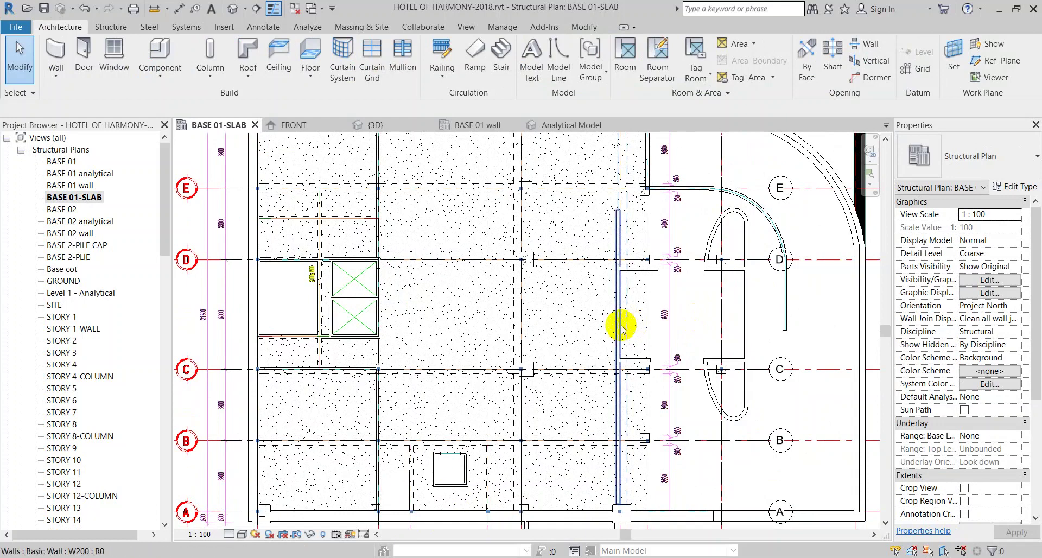
middle_drag(450, 230, 485, 321)
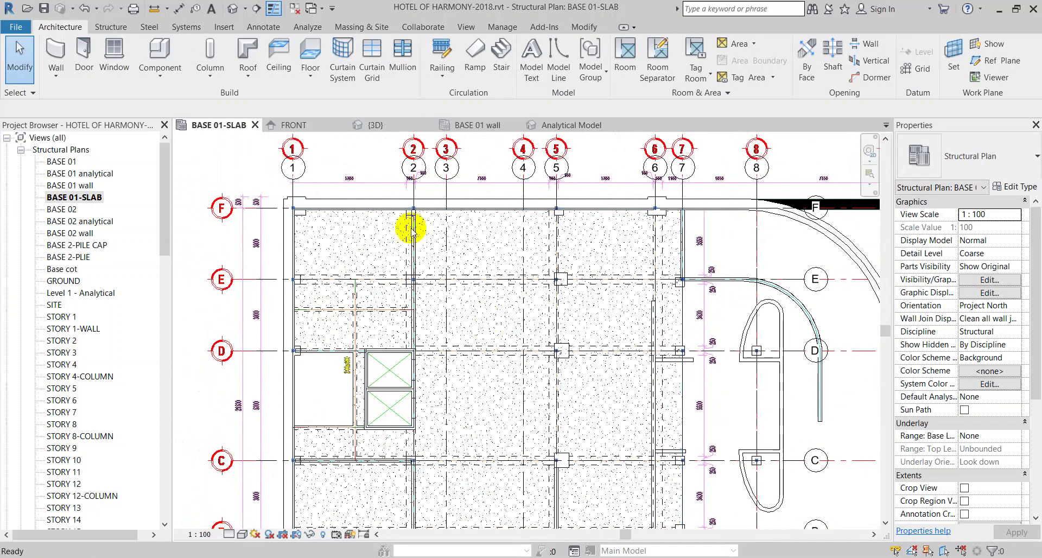
click(370, 125)
Orbit the 3D model and check the BASE 01 floor slab from below
shift+middle_drag(541, 368, 566, 389)
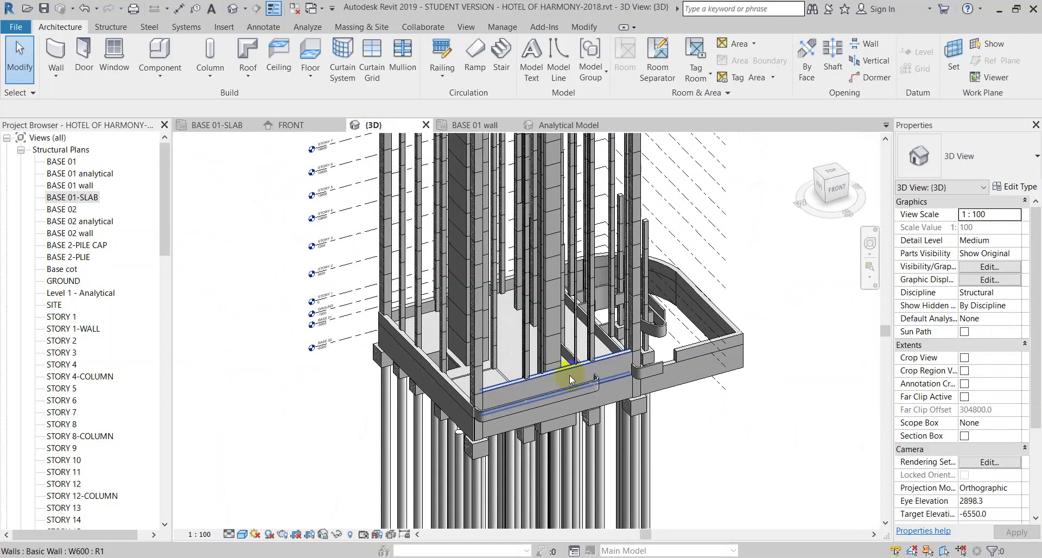
mouse_move(763, 418)
shift+middle_down()
mouse_move(682, 500)
mouse_move(543, 368)
shift+middle_up()
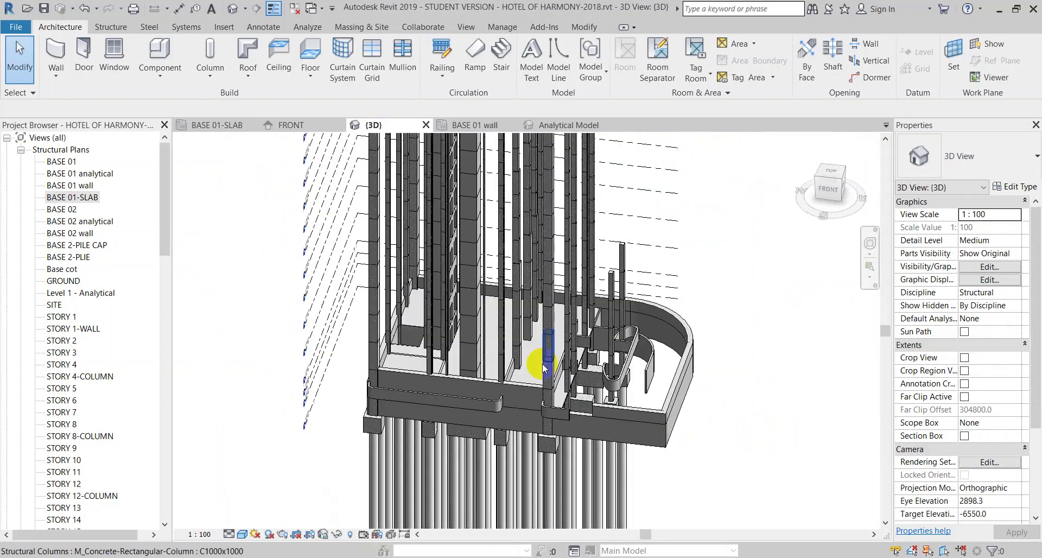
scroll(545, 368, up, 4)
click(521, 401)
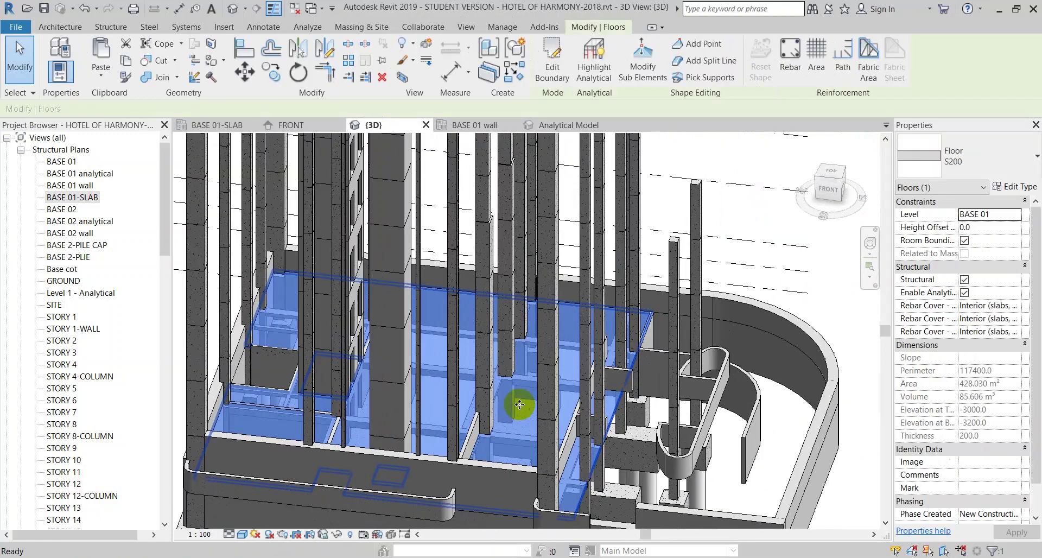
key(Escape)
mouse_move(521, 353)
shift+middle_down()
mouse_move(516, 415)
mouse_move(561, 417)
mouse_move(554, 305)
mouse_move(489, 330)
shift+middle_up()
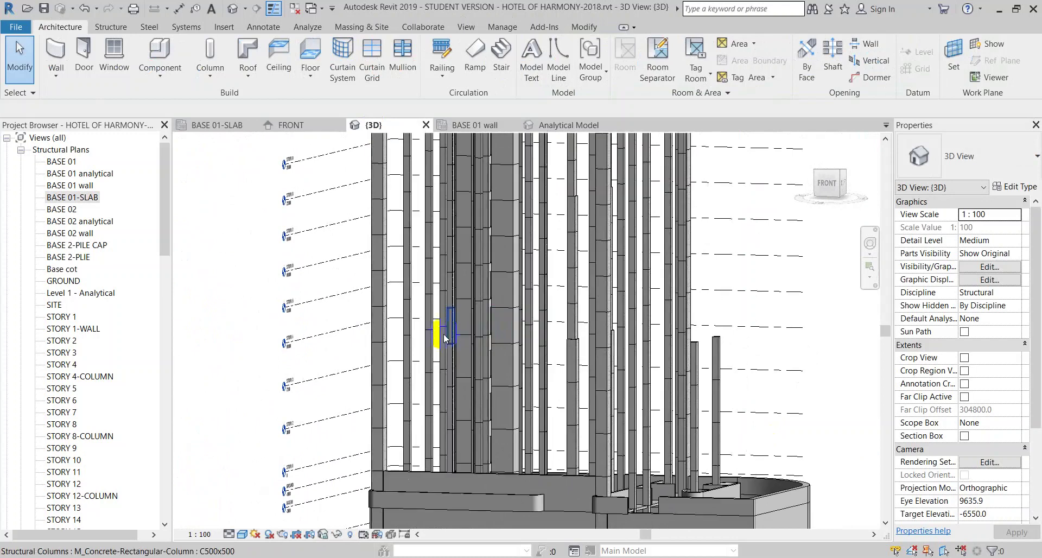
scroll(435, 334, up, 2)
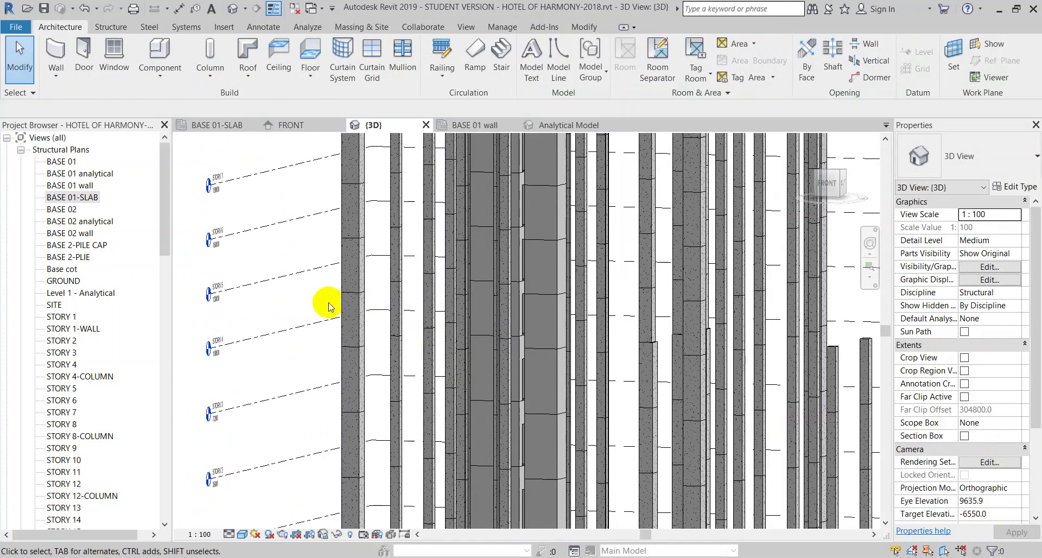
Check the STORY 4 and STORY 5 levels, confirming STORY 5 sits at 13800.0
click(303, 326)
key(Escape)
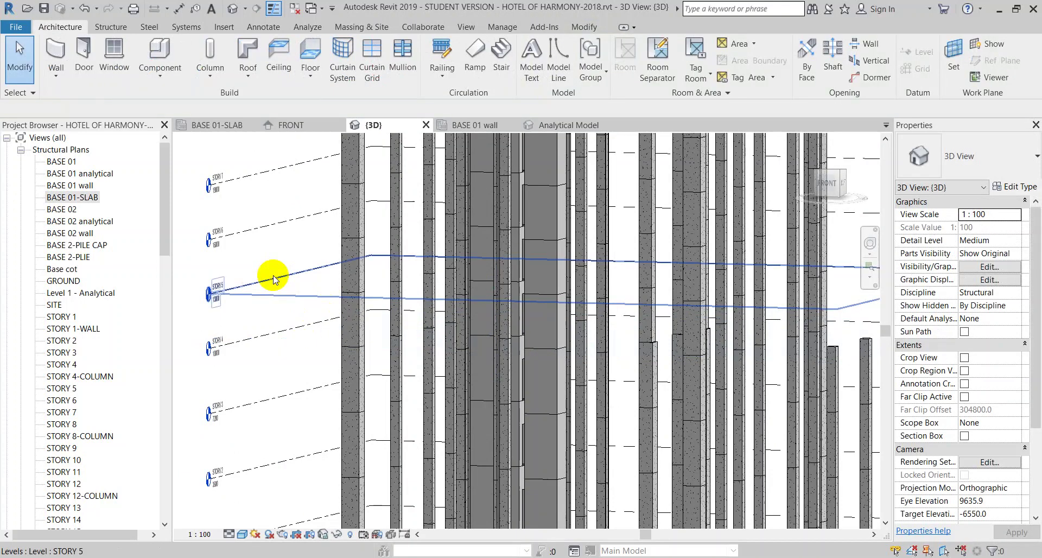
click(273, 280)
key(Escape)
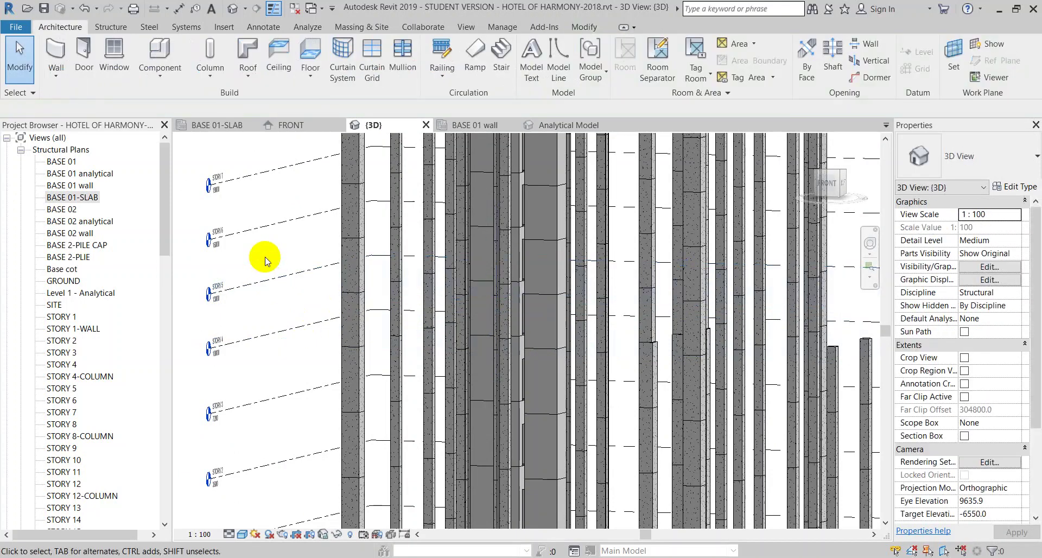
click(275, 276)
scroll(275, 275, down, 2)
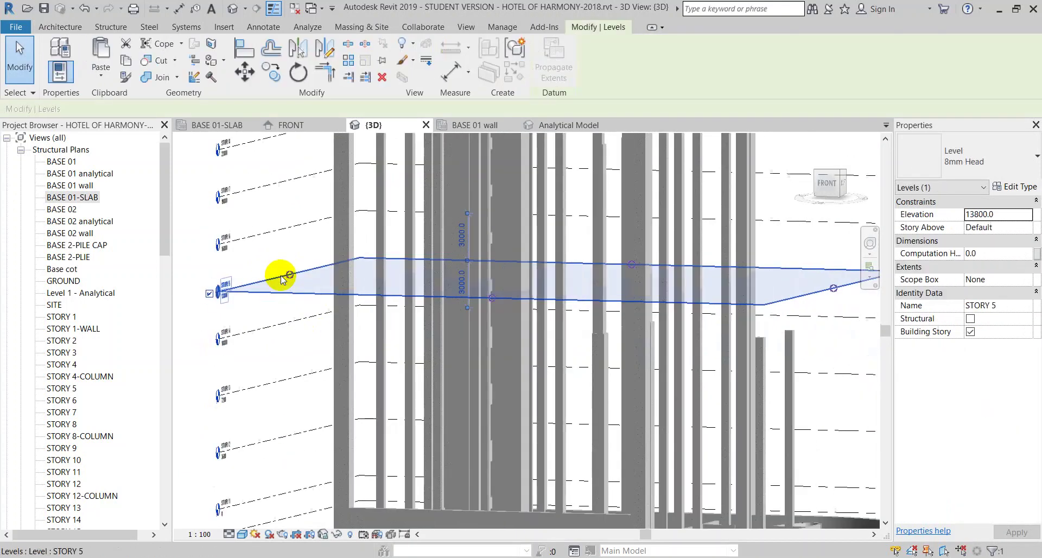
scroll(266, 272, down, 2)
key(Escape)
scroll(267, 273, up, 3)
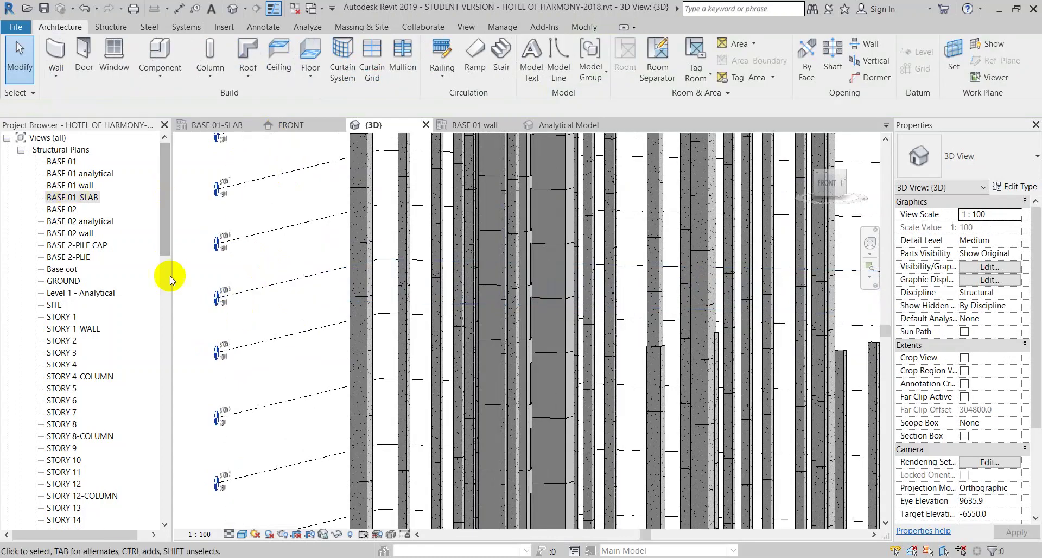
Open the 180526-Mat_Bang_Dinh_Vi_Dam_San folder under Input, then switch to the Zalo Web chat
click(122, 522)
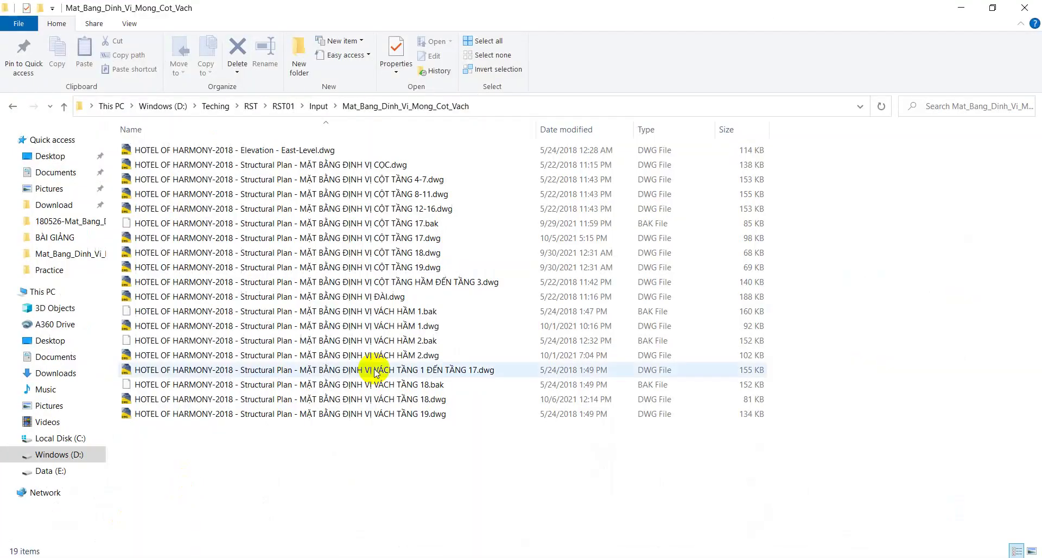
click(398, 373)
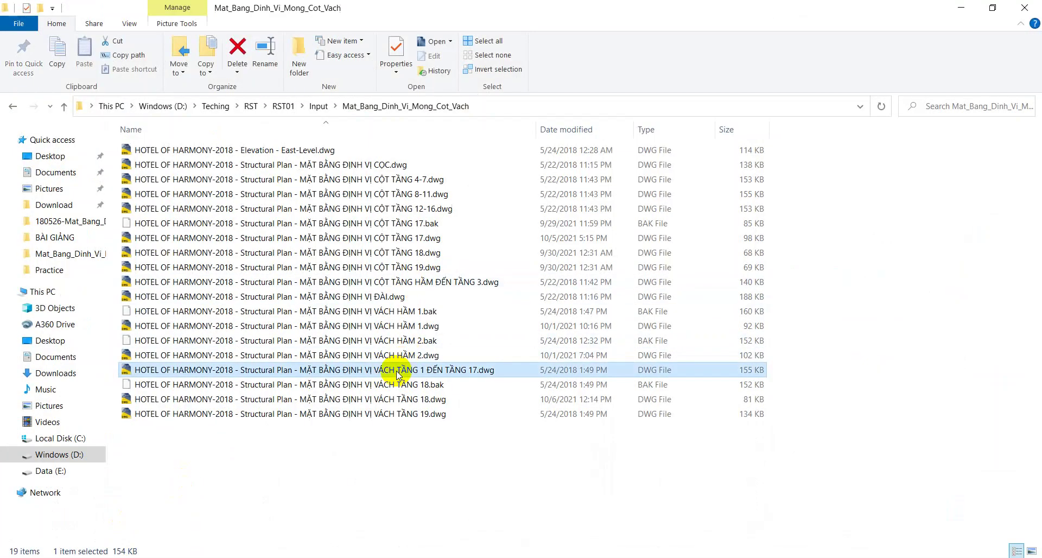
click(318, 106)
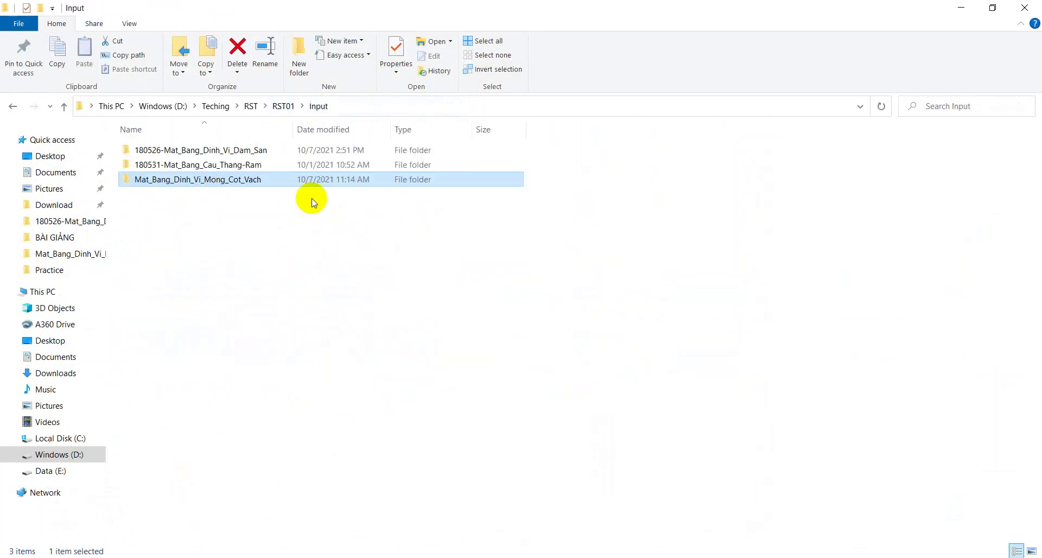
double_click(272, 150)
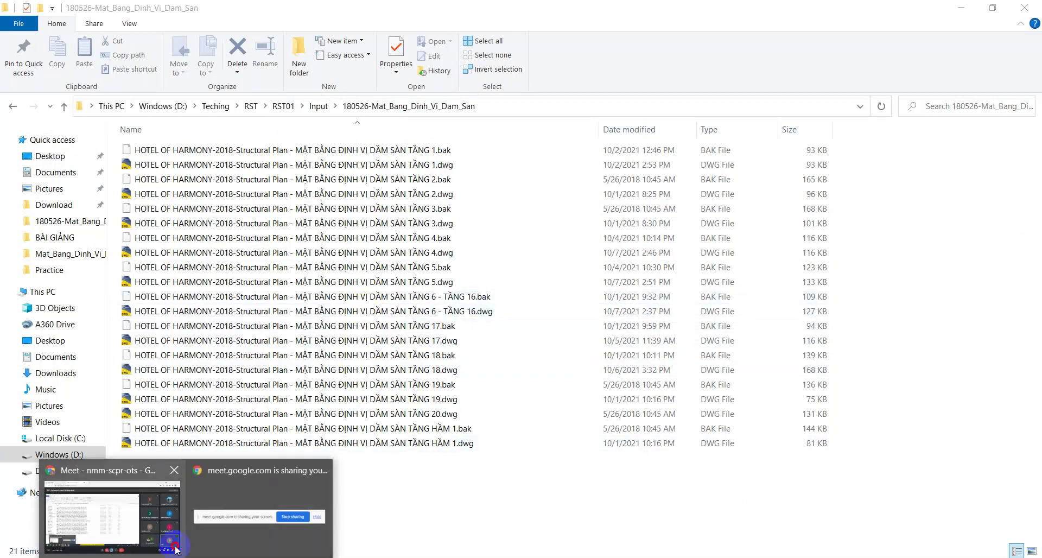
click(103, 505)
click(139, 10)
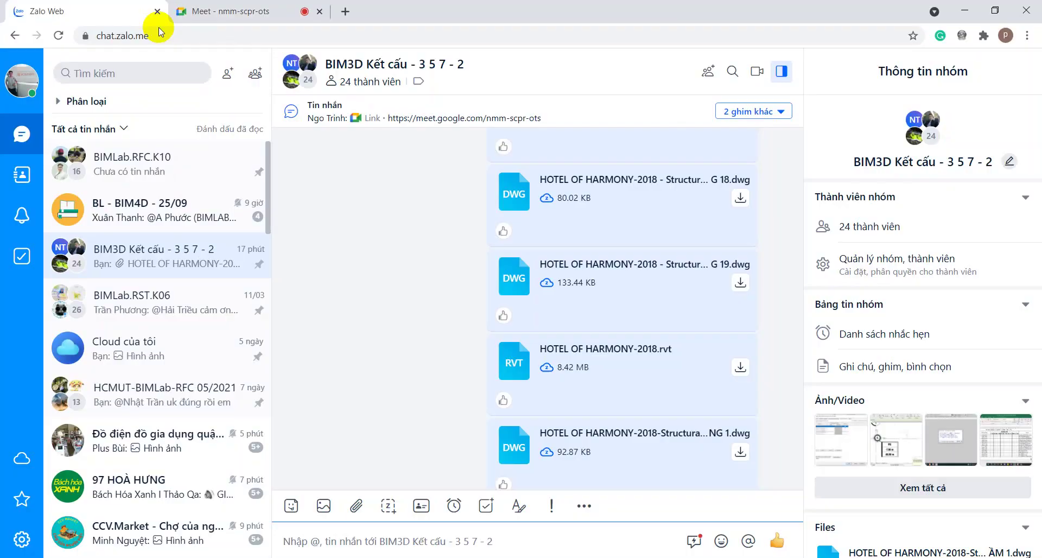
Send TẦNG 6 - TẦNG 16.dwg to the BIM3D Kết cấu chat, then return to Revit
click(359, 510)
click(374, 441)
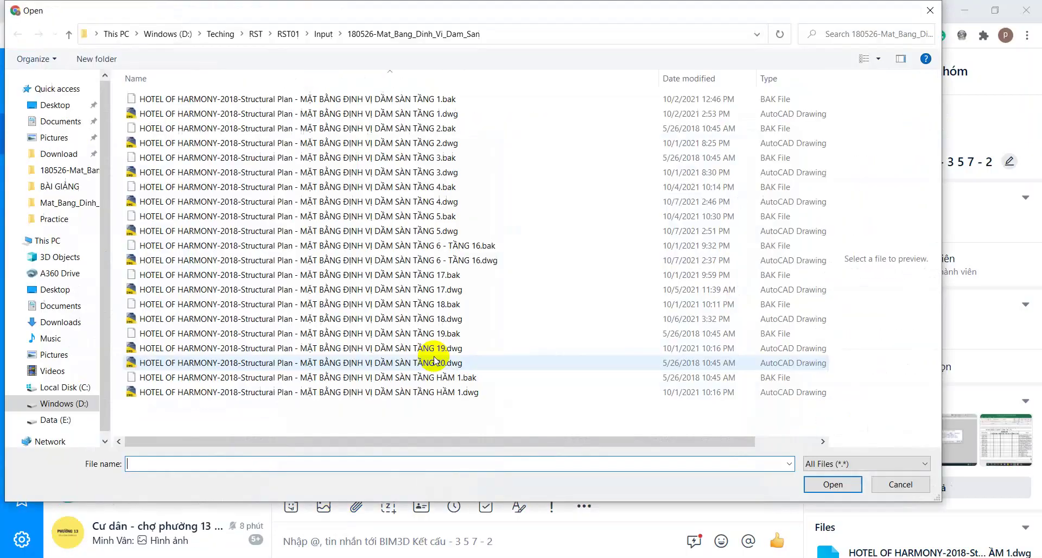
click(402, 261)
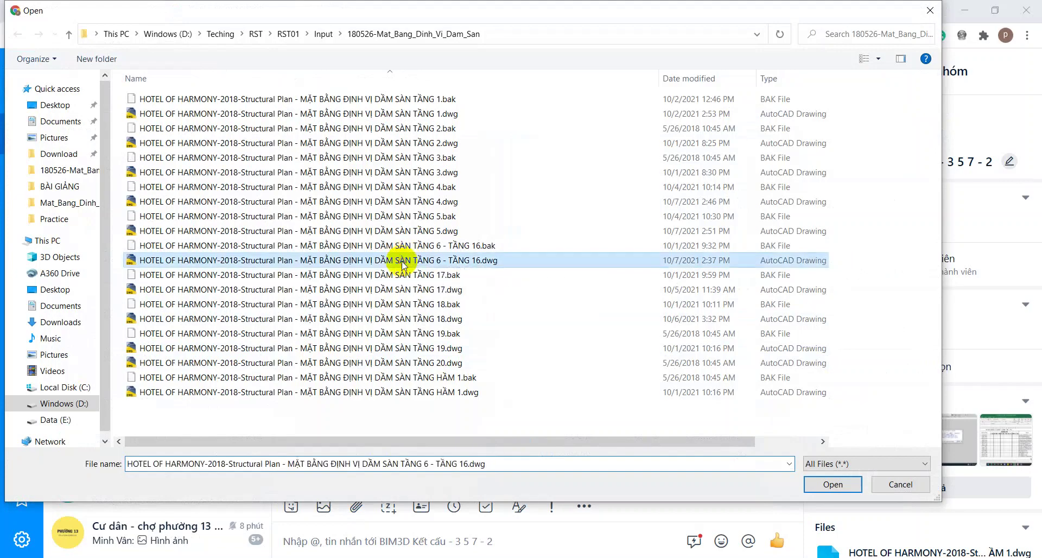
click(833, 485)
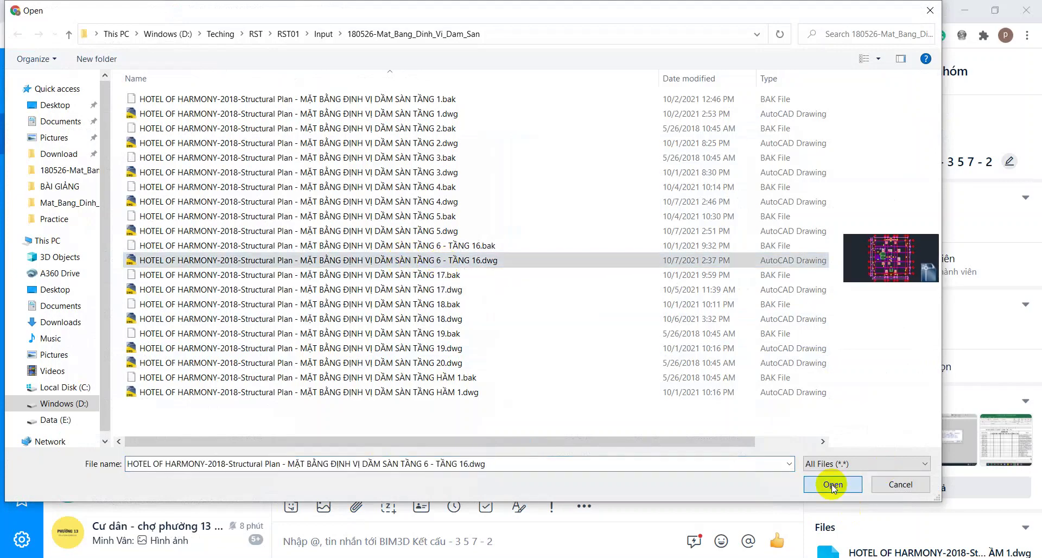
key(alt+Tab)
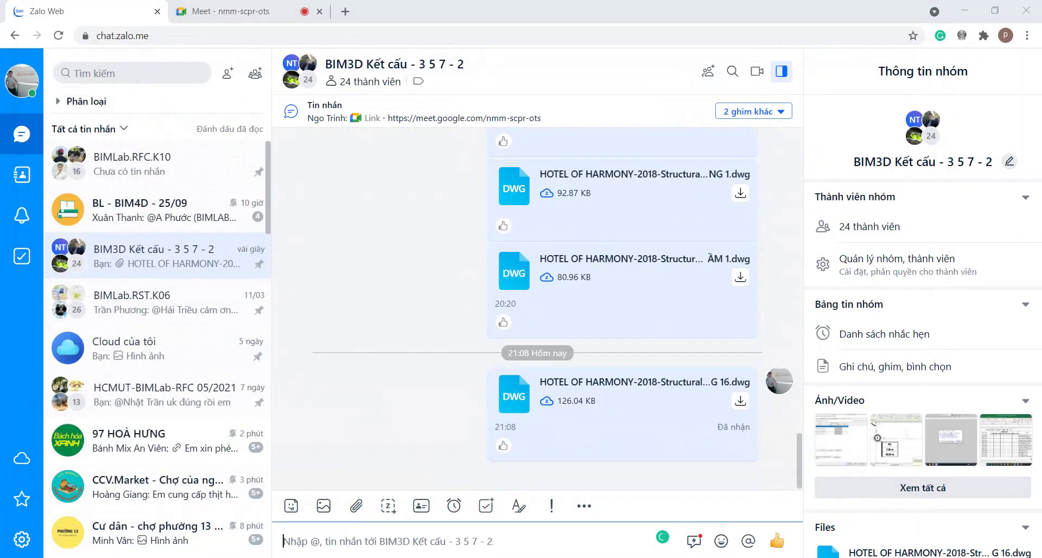
scroll(269, 359, up, 2)
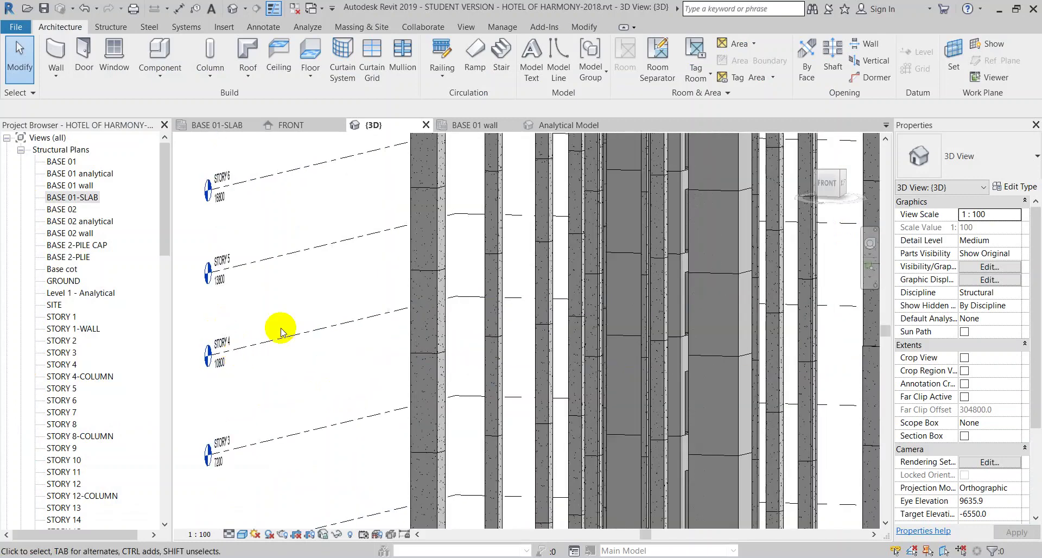
Duplicate the STORY 6 structural plan and name the copy STORY 6-SLAB
scroll(97, 344, down, 2)
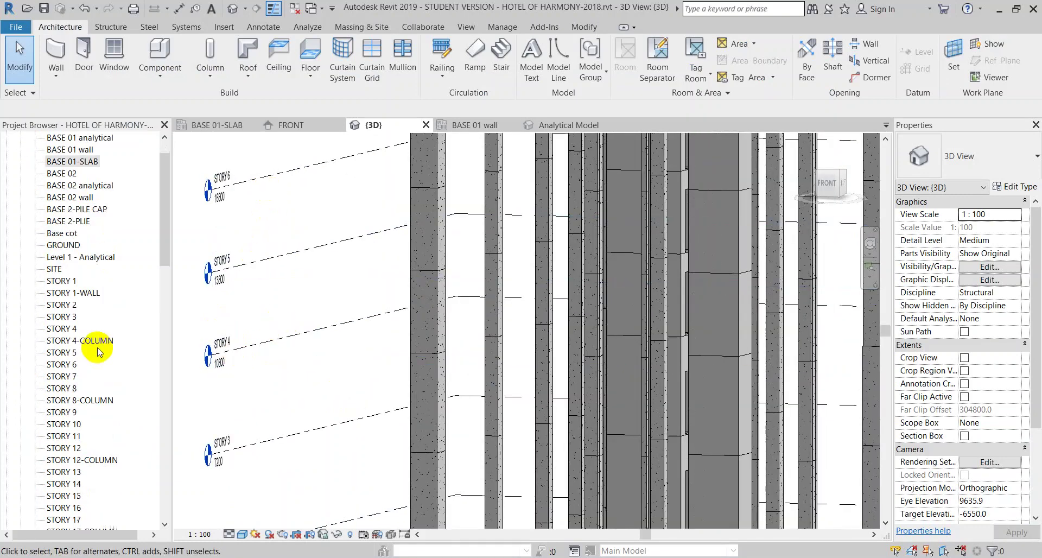
scroll(98, 344, down, 1)
double_click(65, 341)
right_click(67, 346)
mouse_move(114, 164)
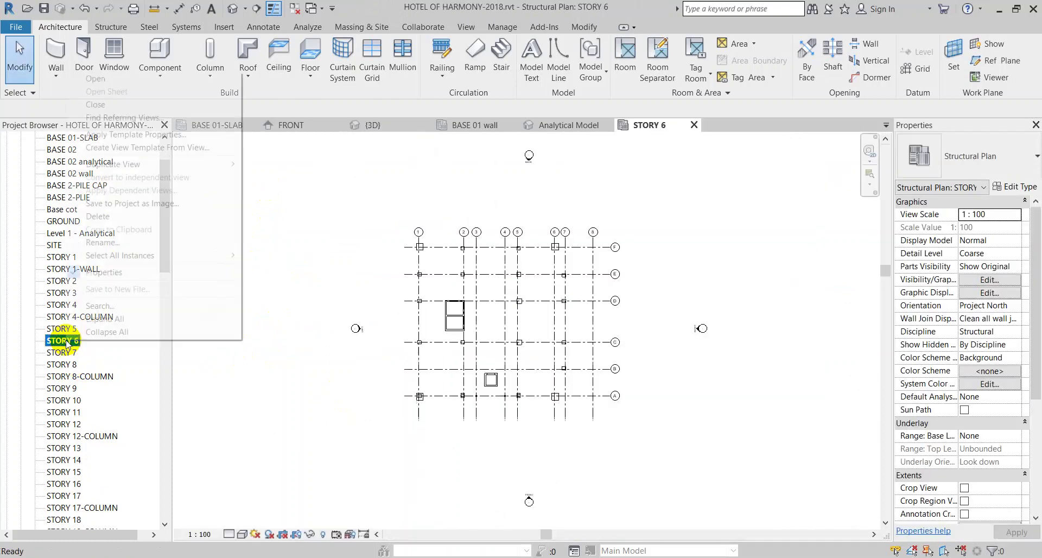
click(276, 164)
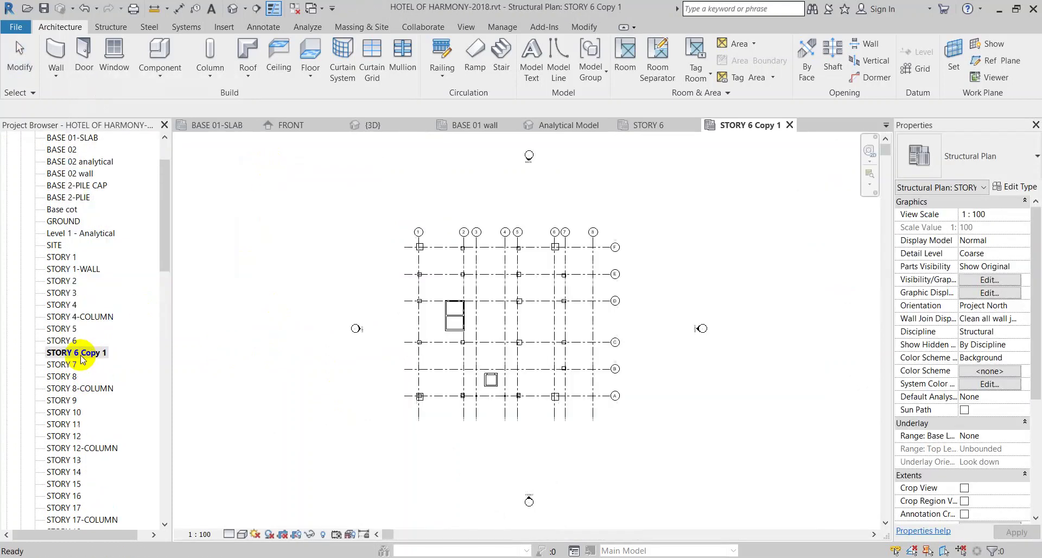
click(108, 353)
text(-SLAB)
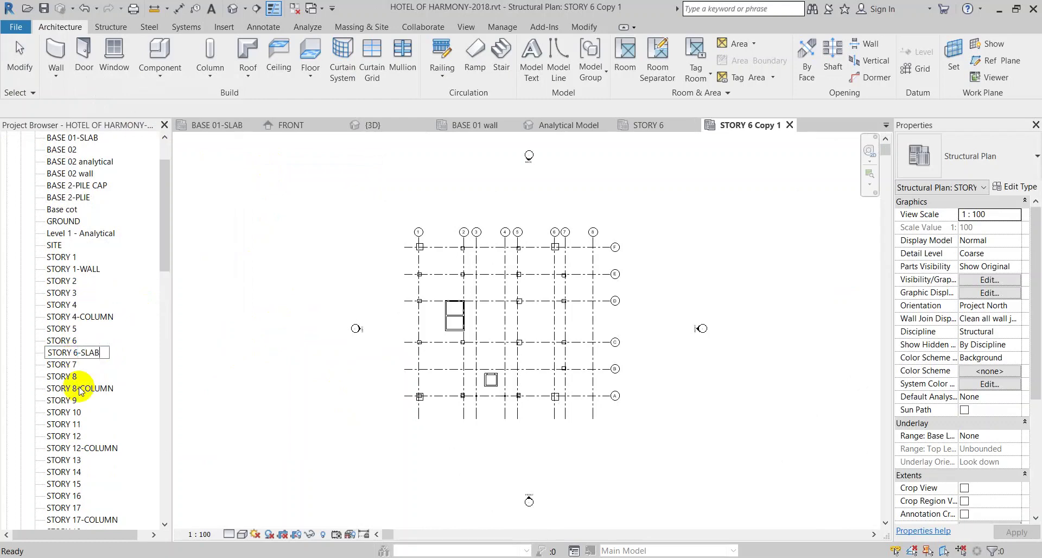
key(Return)
Set the STORY 6-SLAB view range bottom and view depth offsets to 0
scroll(442, 400, up, 4)
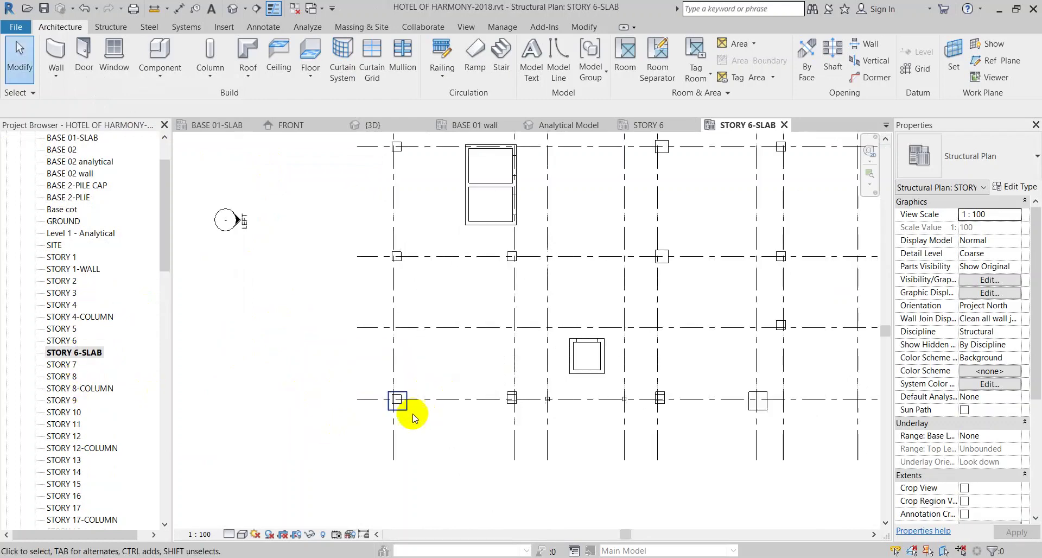
scroll(411, 419, up, 2)
click(414, 413)
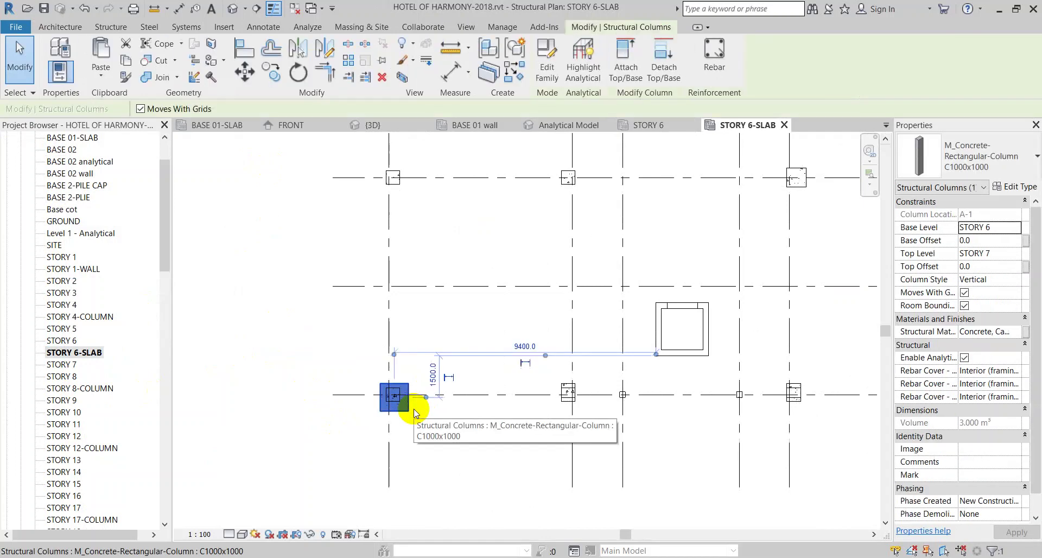
key(Escape)
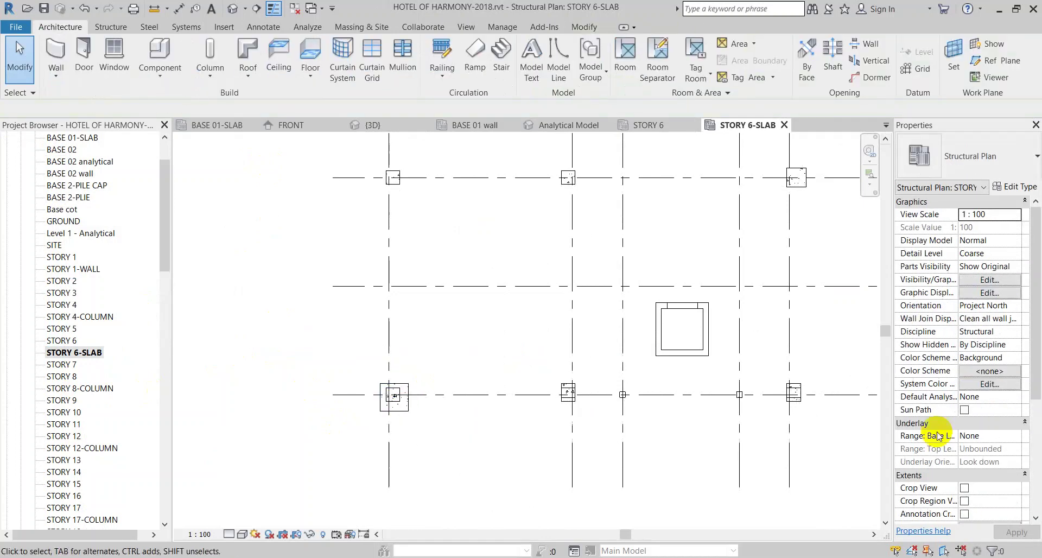
scroll(989, 422, down, 2)
scroll(985, 429, down, 3)
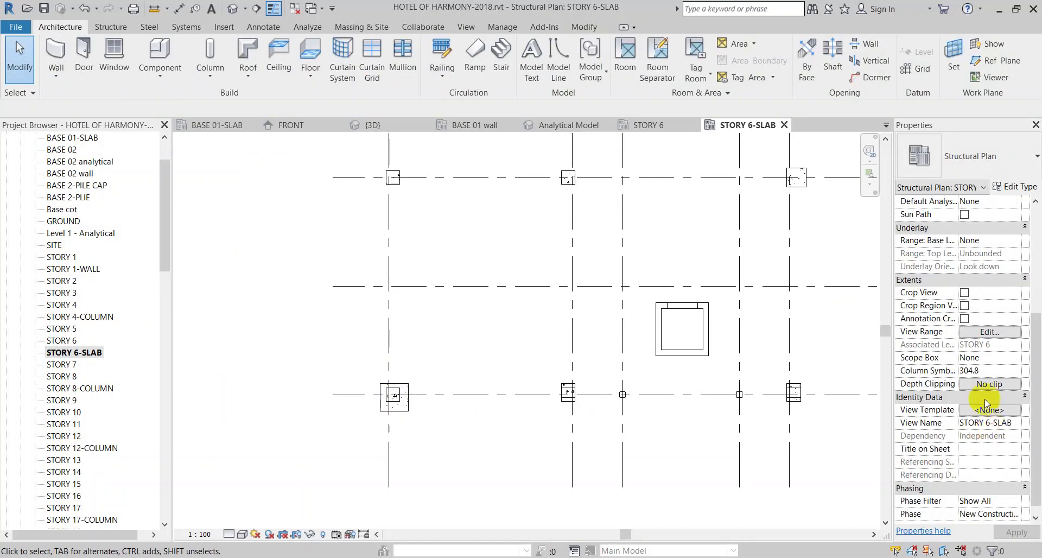
click(988, 330)
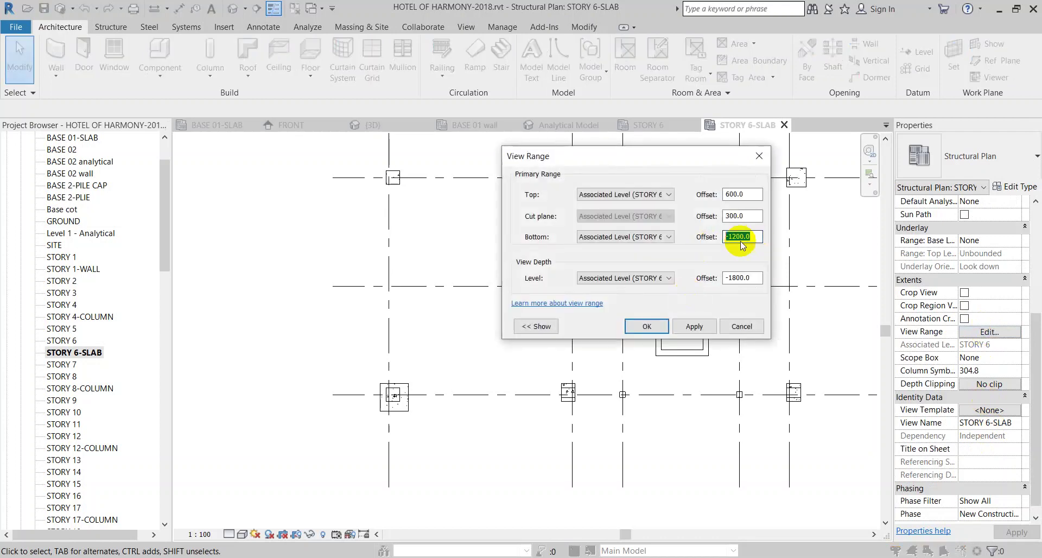
text(0)
key(Tab)
text(0)
click(648, 326)
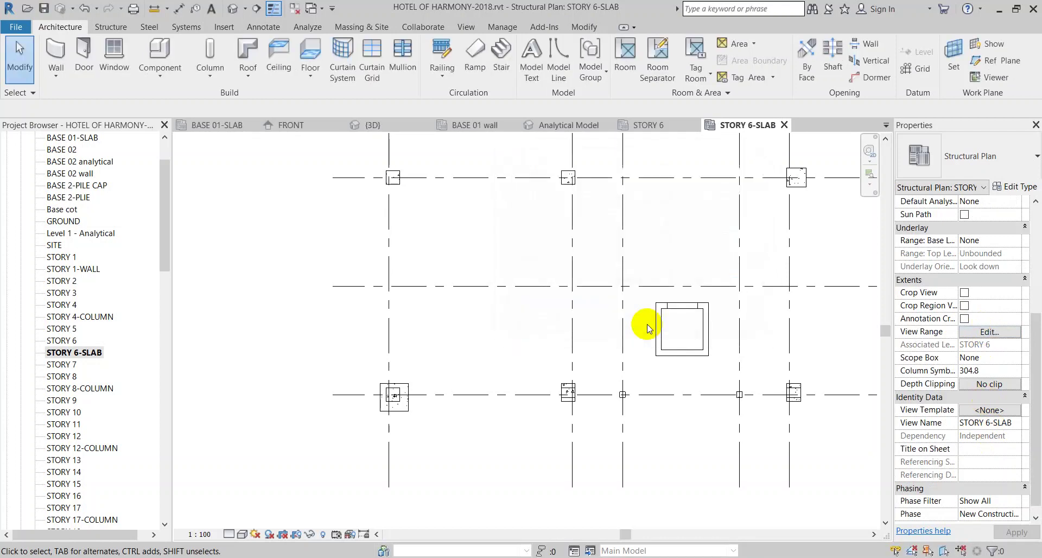
Inspect the columns at grids A-5 and A-2 while panning the STORY 6-SLAB plan
scroll(790, 391, up, 2)
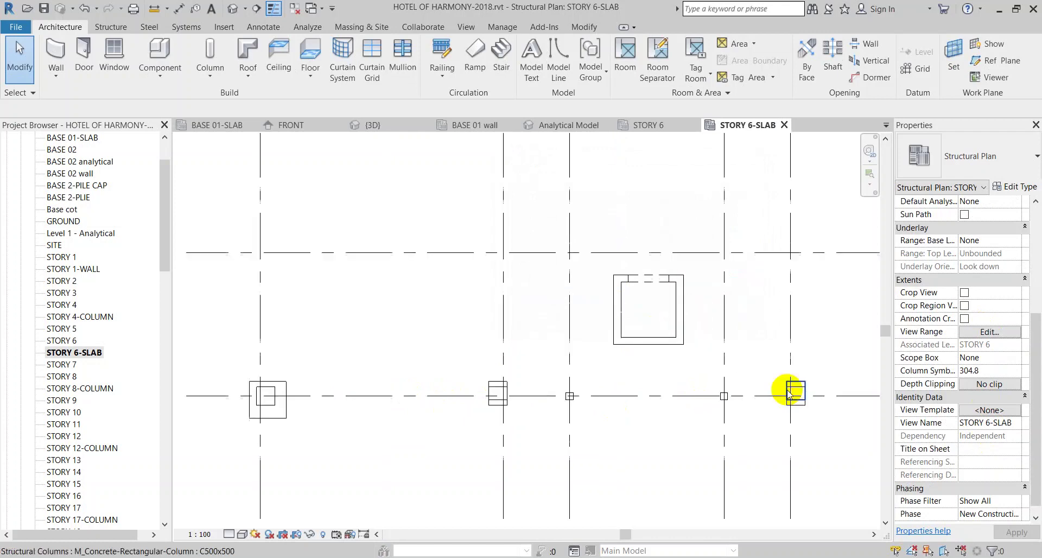
click(800, 402)
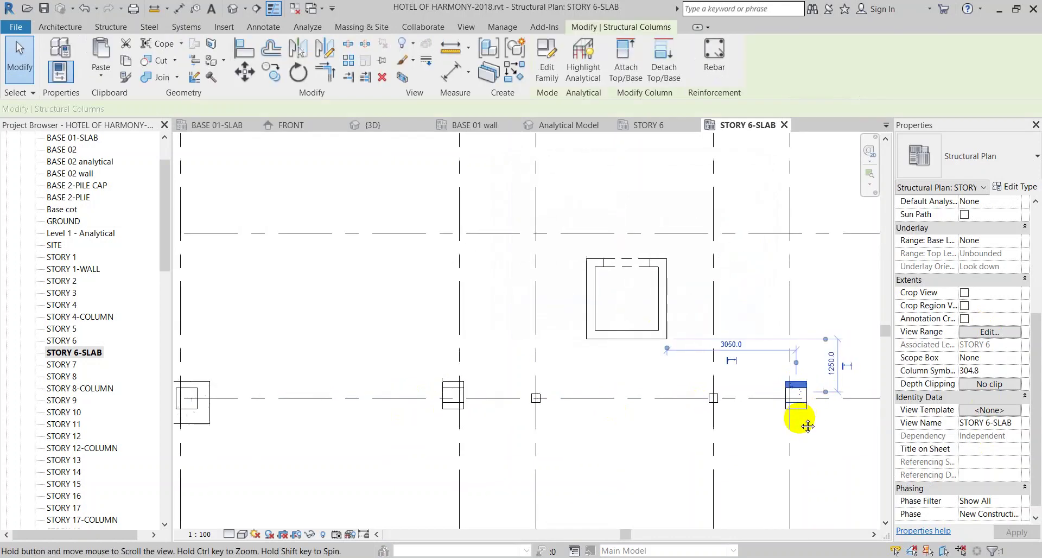
middle_drag(800, 419, 572, 437)
scroll(572, 438, down, 1)
scroll(573, 437, down, 3)
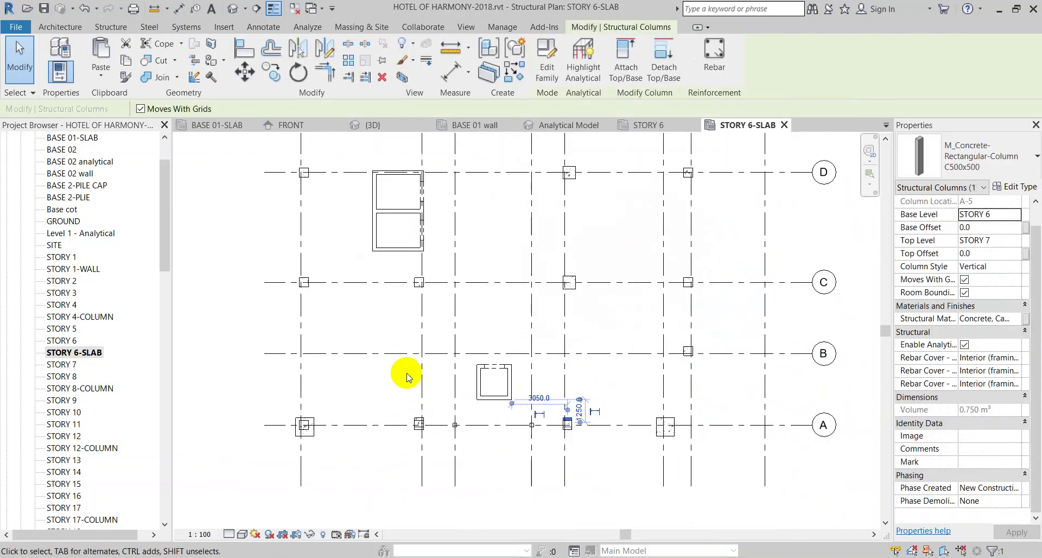
scroll(575, 401, up, 1)
scroll(574, 402, up, 2)
click(524, 368)
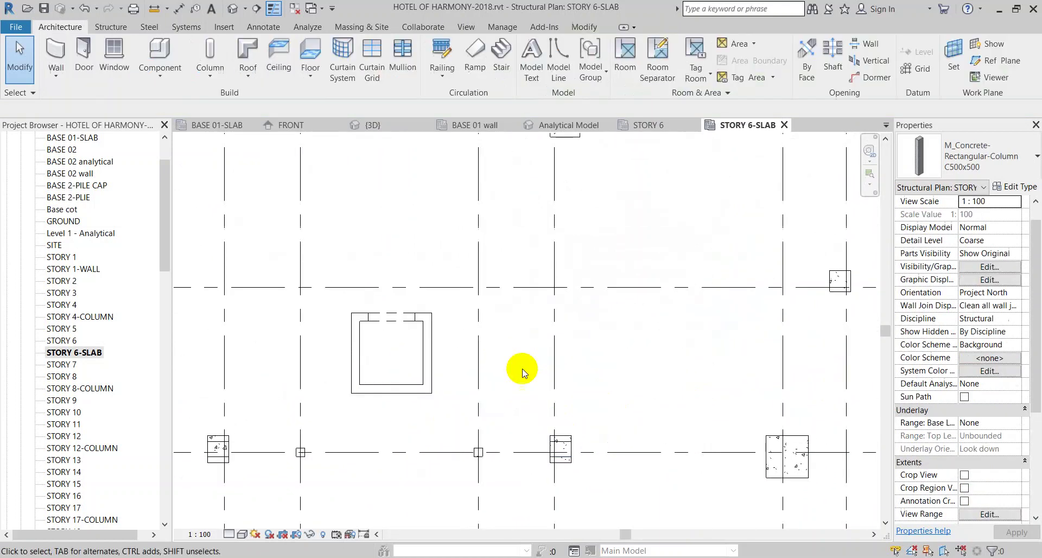
scroll(454, 396, up, 3)
scroll(455, 402, up, 1)
click(455, 402)
scroll(459, 400, down, 2)
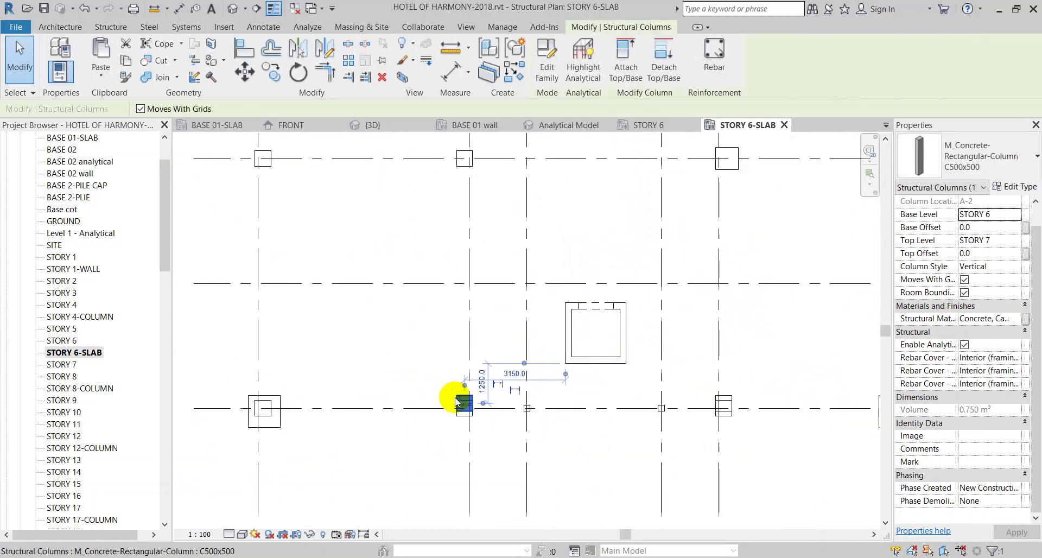
mouse_move(342, 442)
middle_down()
mouse_move(646, 416)
mouse_move(535, 431)
middle_up()
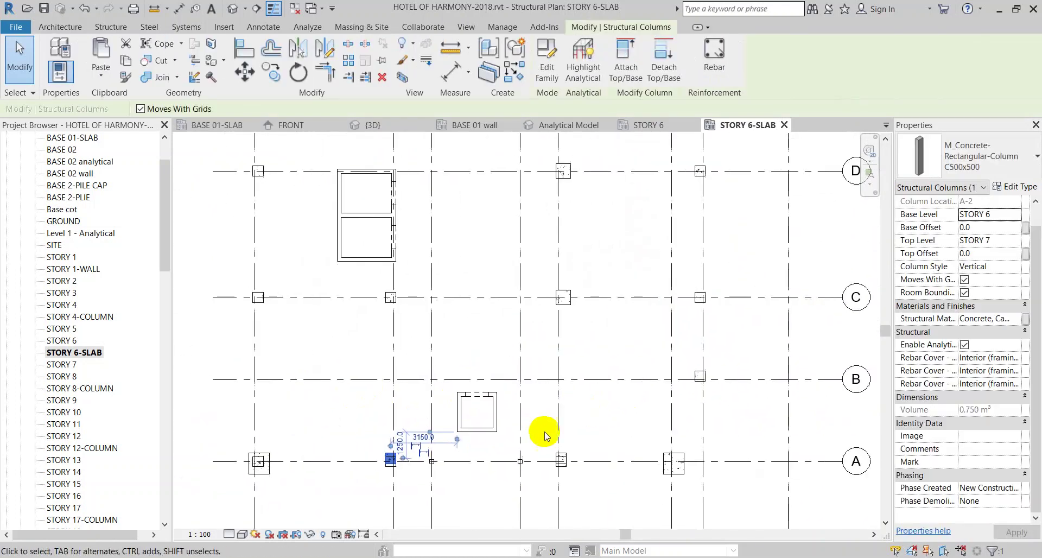
click(729, 429)
Check more structural columns on grid A and shift the plan to show more gridlines
mouse_move(729, 429)
middle_down()
mouse_move(663, 379)
mouse_move(617, 441)
middle_up()
click(646, 357)
scroll(672, 391, up, 2)
click(617, 441)
scroll(616, 441, down, 1)
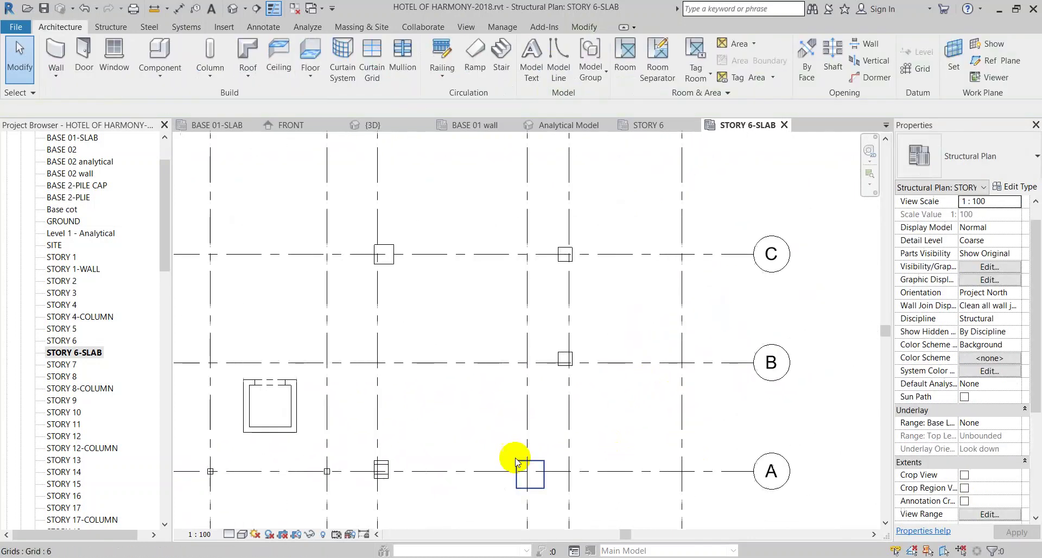
middle_drag(516, 465, 495, 448)
scroll(500, 449, down, 2)
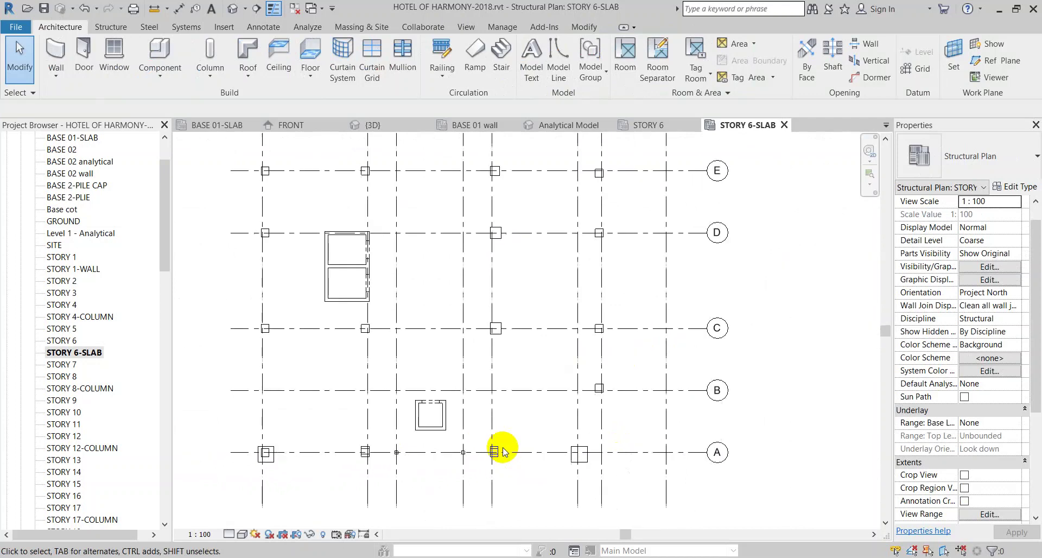
scroll(499, 449, down, 2)
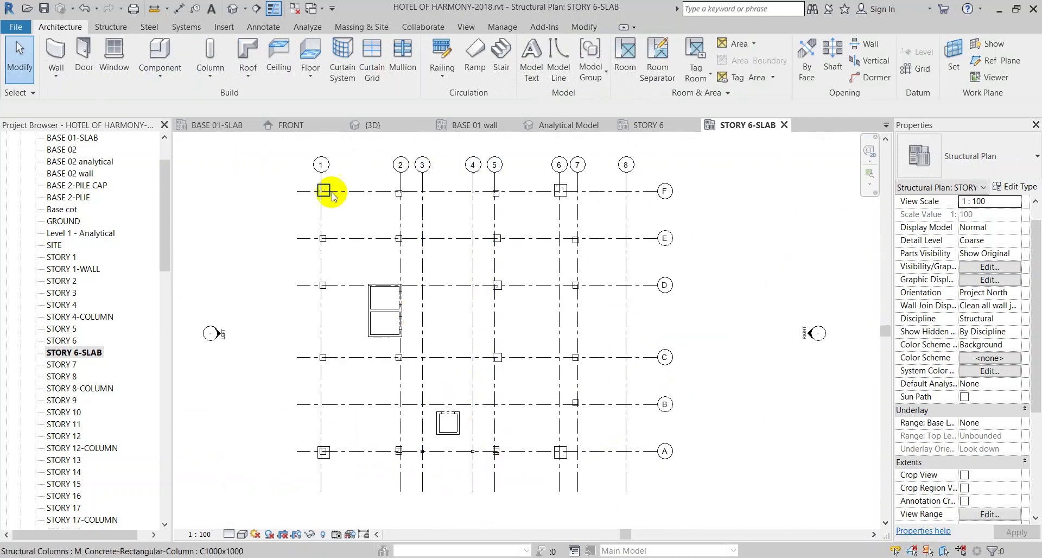
scroll(332, 190, up, 2)
scroll(358, 207, down, 1)
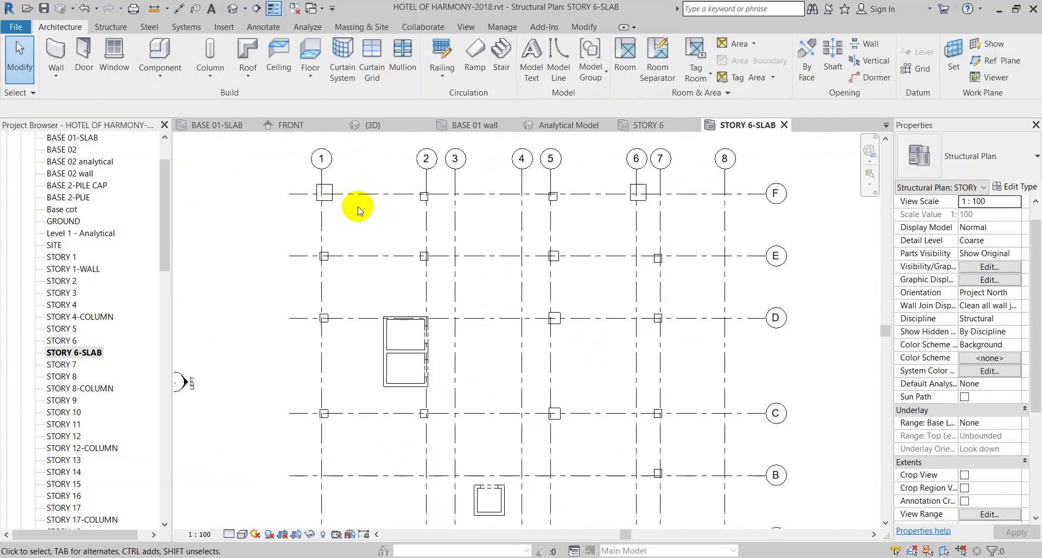
scroll(358, 206, down, 2)
Close all other open views, leaving STORY 6-SLAB, and save the project
click(251, 27)
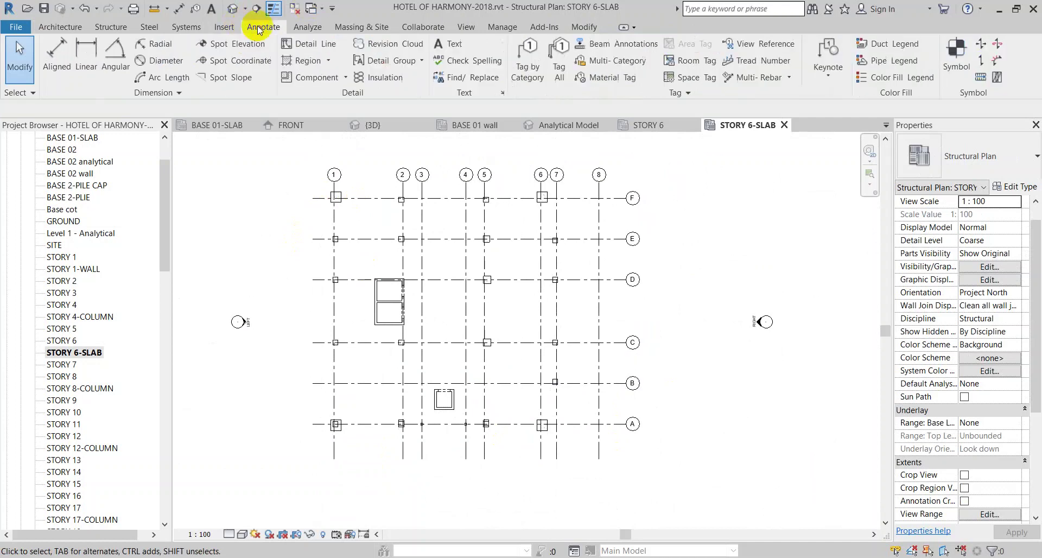
click(223, 27)
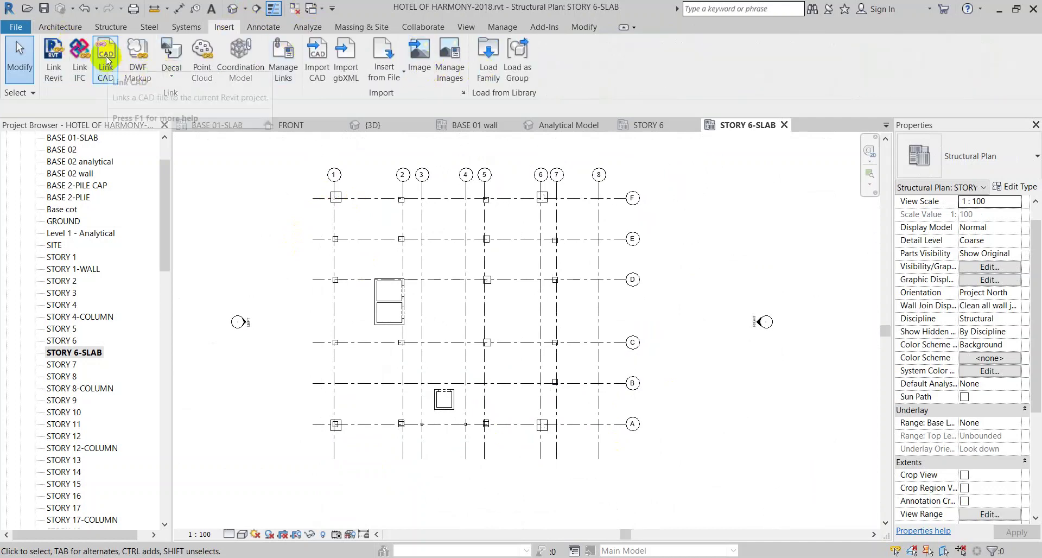
click(232, 429)
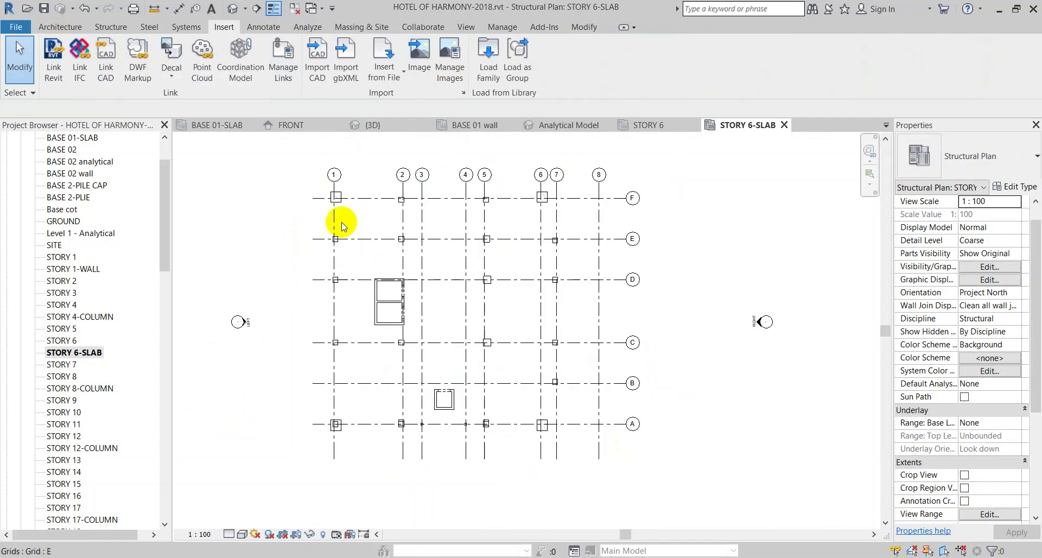
scroll(385, 233, up, 1)
scroll(359, 206, up, 1)
click(292, 9)
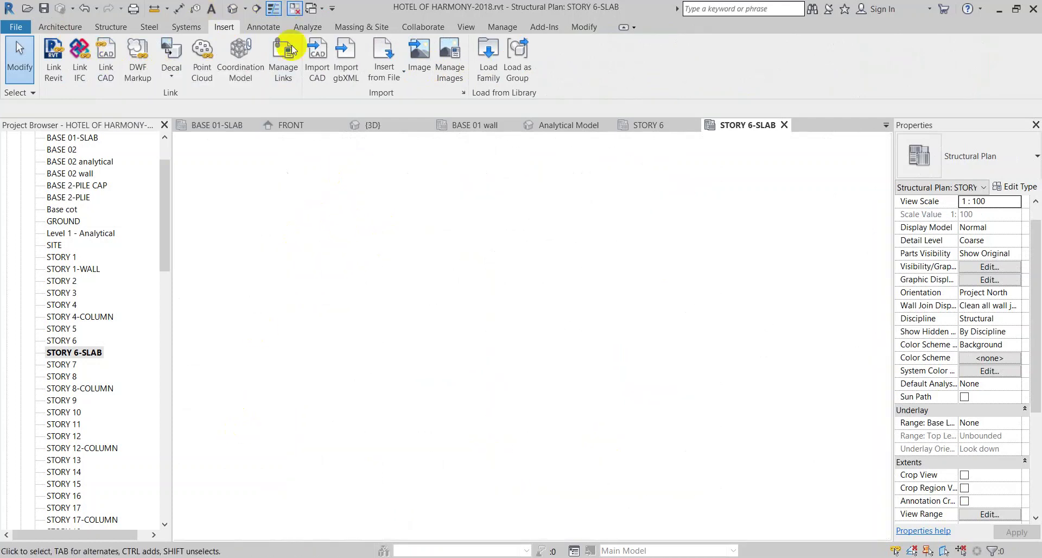
click(46, 11)
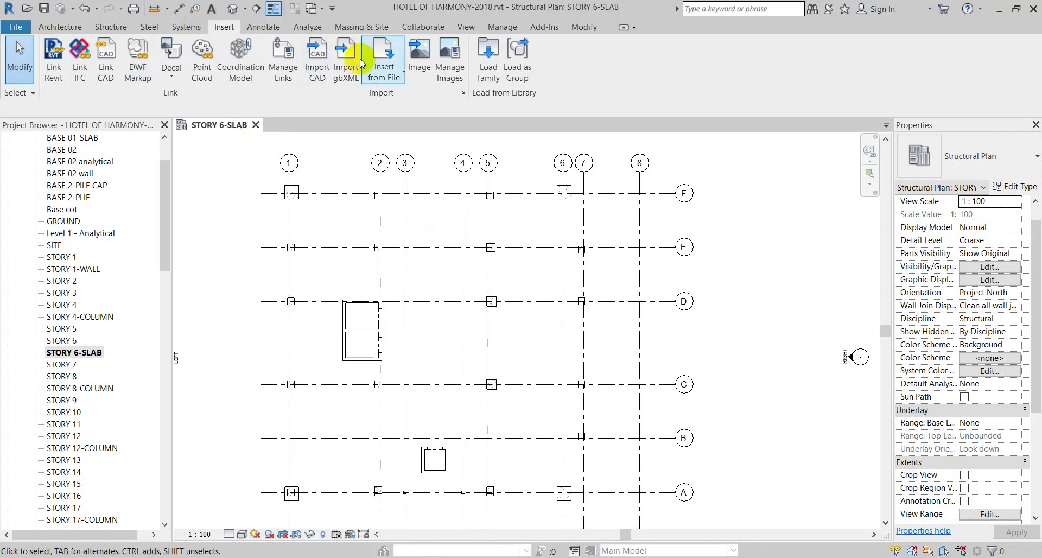
Import the TẦNG 6 - TẦNG 16 DWG file via Import CAD
click(317, 55)
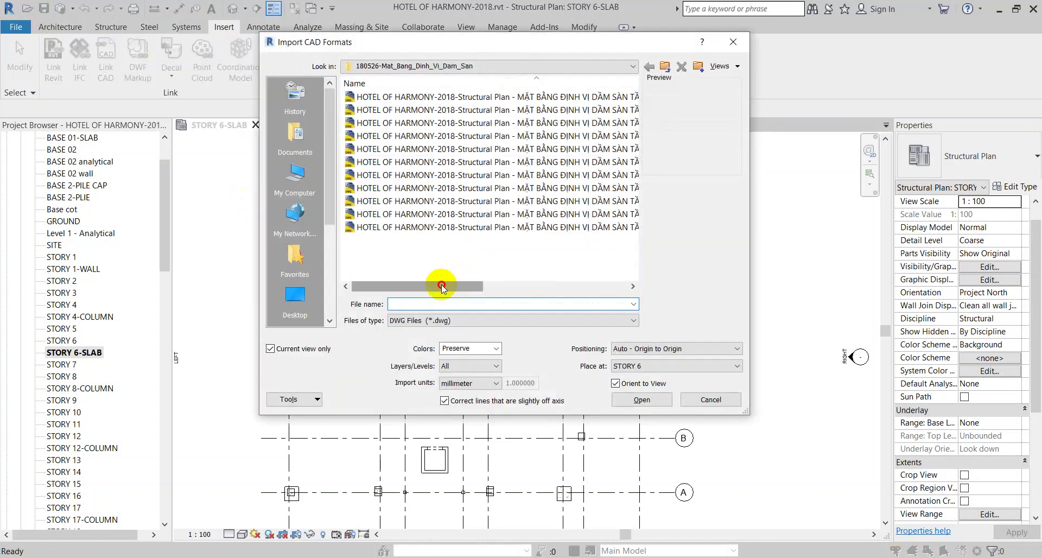
drag(437, 286, 511, 286)
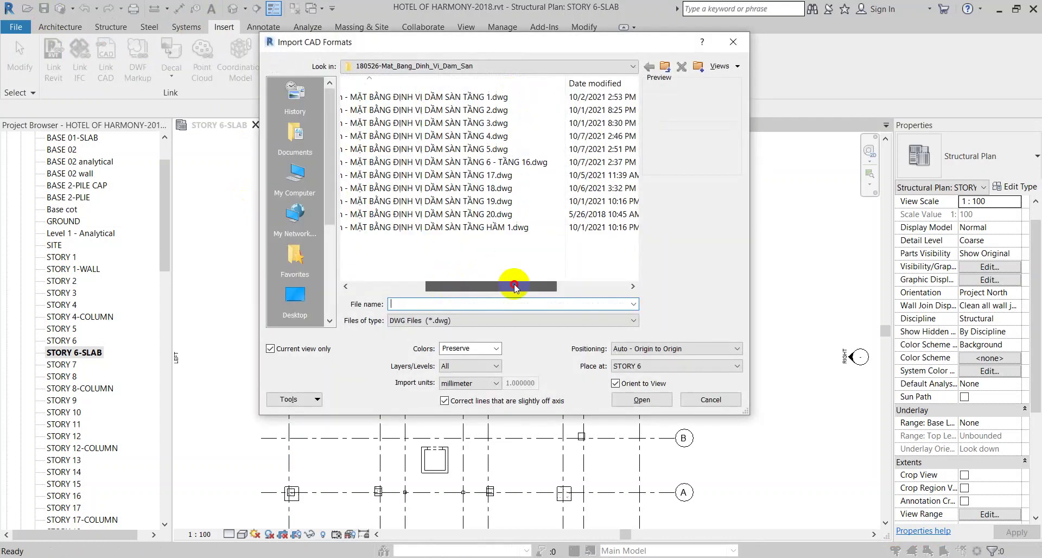
click(494, 163)
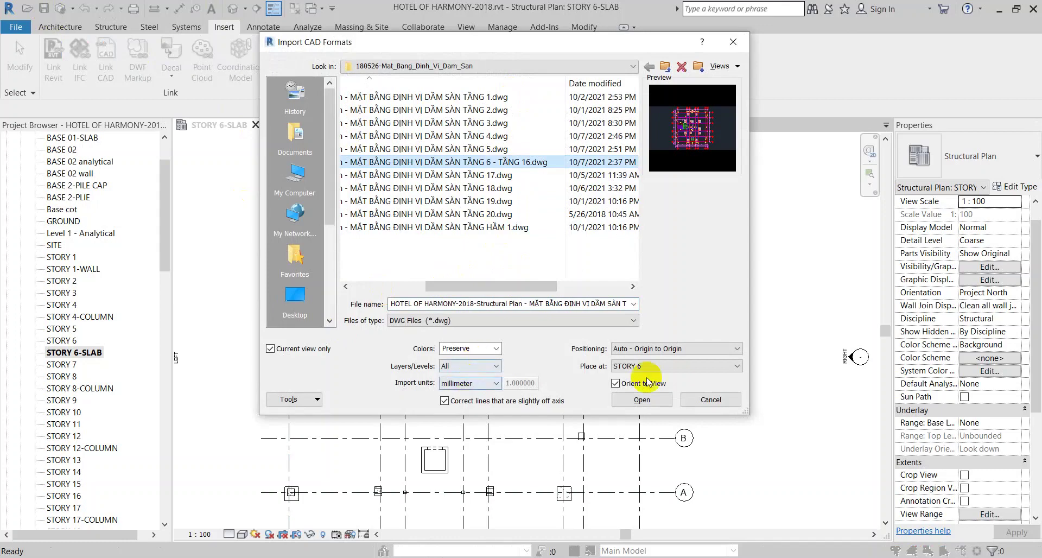
click(642, 399)
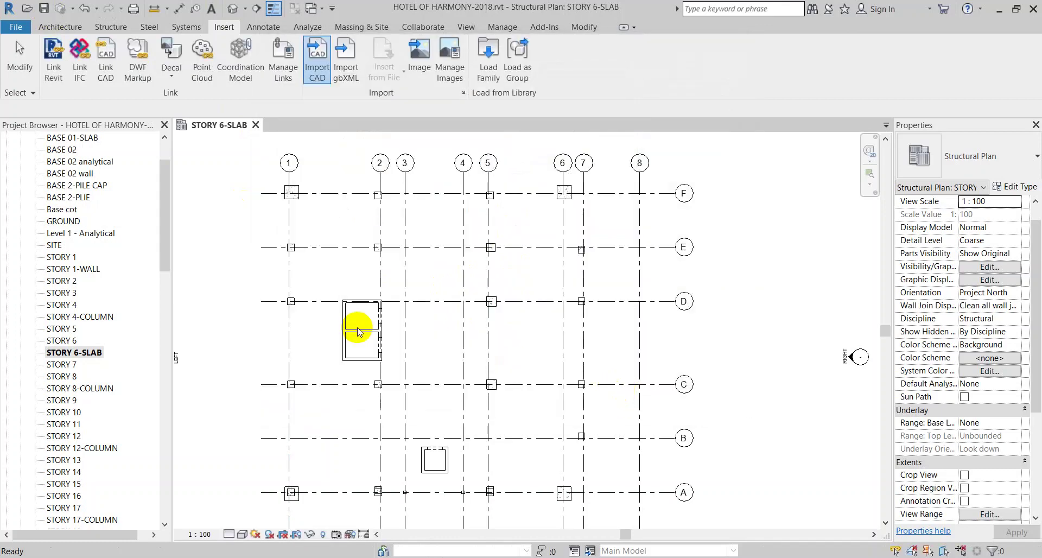
click(358, 331)
scroll(369, 348, up, 5)
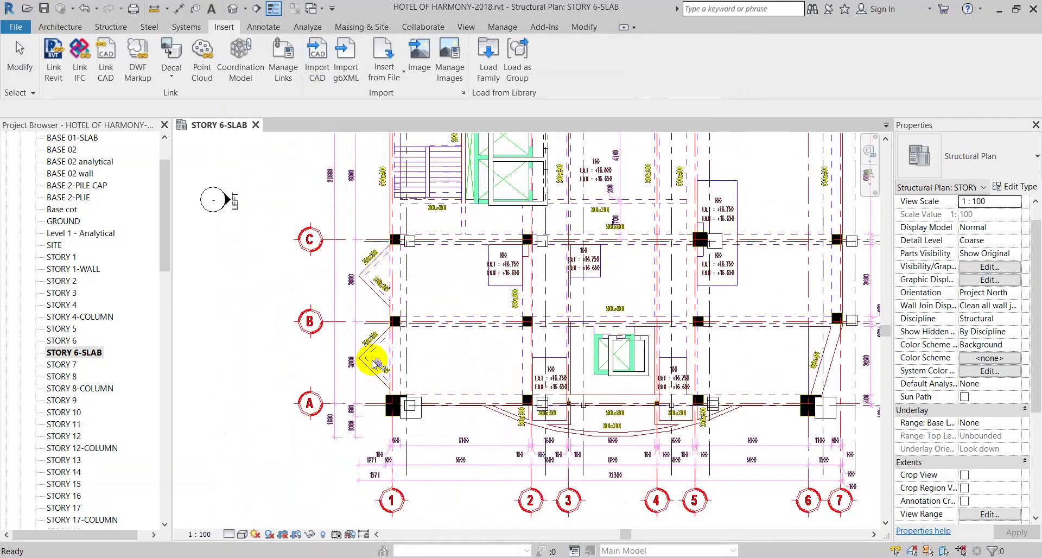
key(l)
scroll(406, 435, up, 2)
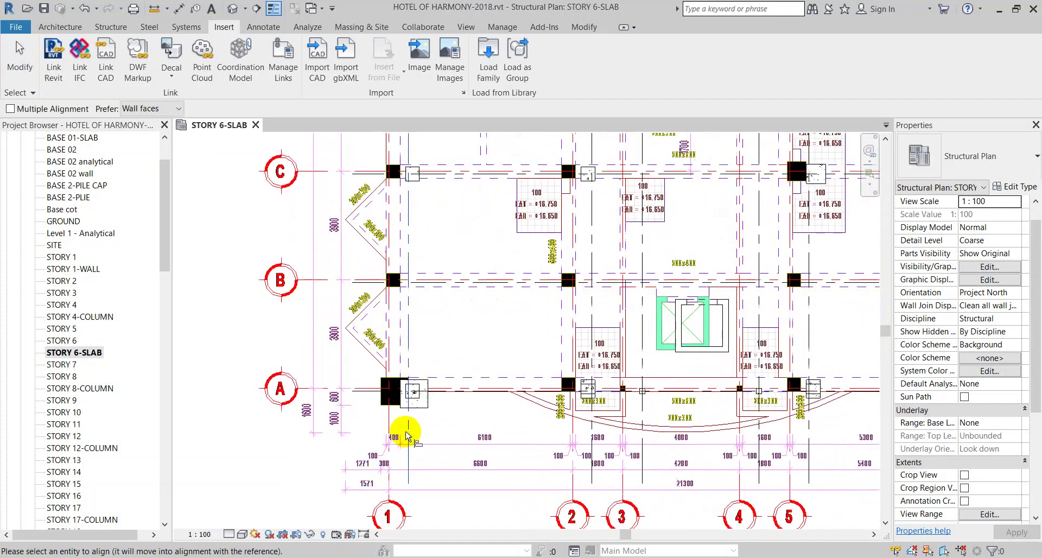
key(Escape)
click(388, 429)
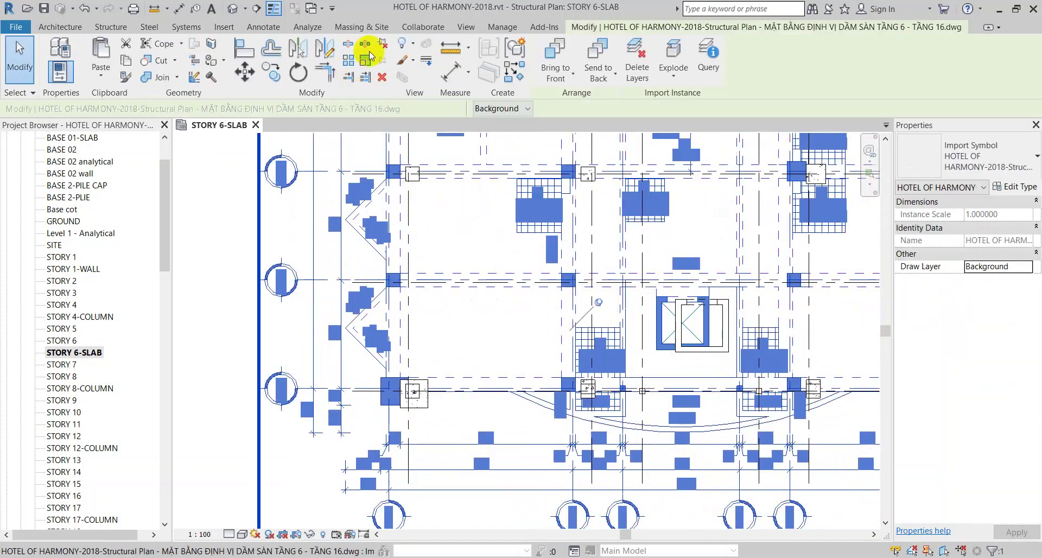
click(383, 78)
scroll(421, 434, up, 2)
key(a)
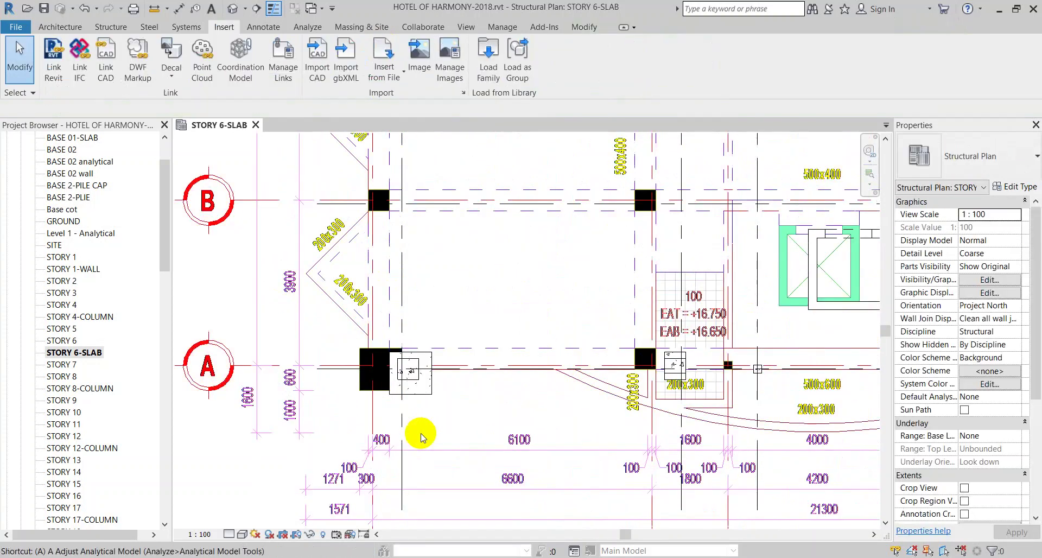
key(l)
scroll(372, 427, up, 1)
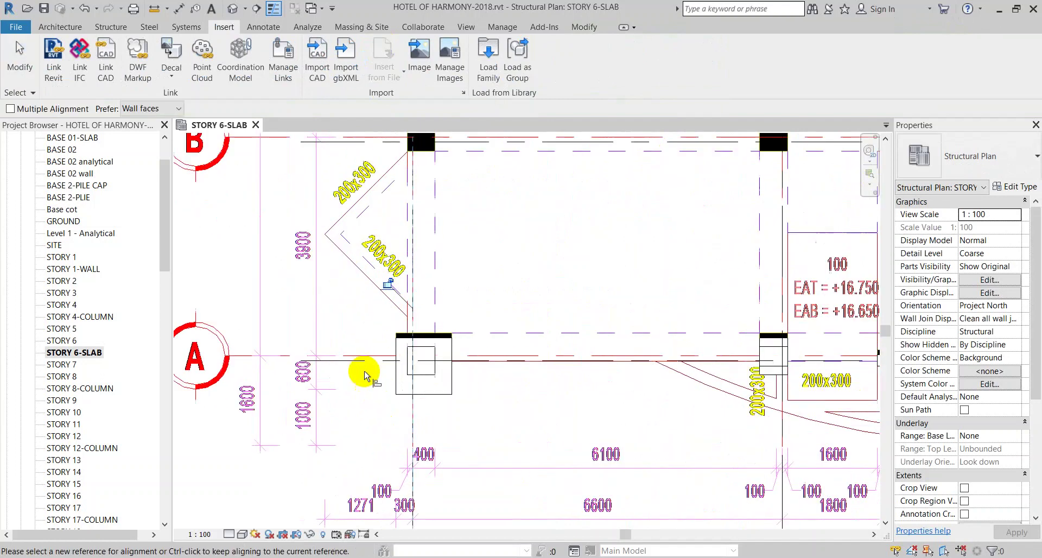
scroll(365, 433, up, 2)
click(355, 359)
click(352, 356)
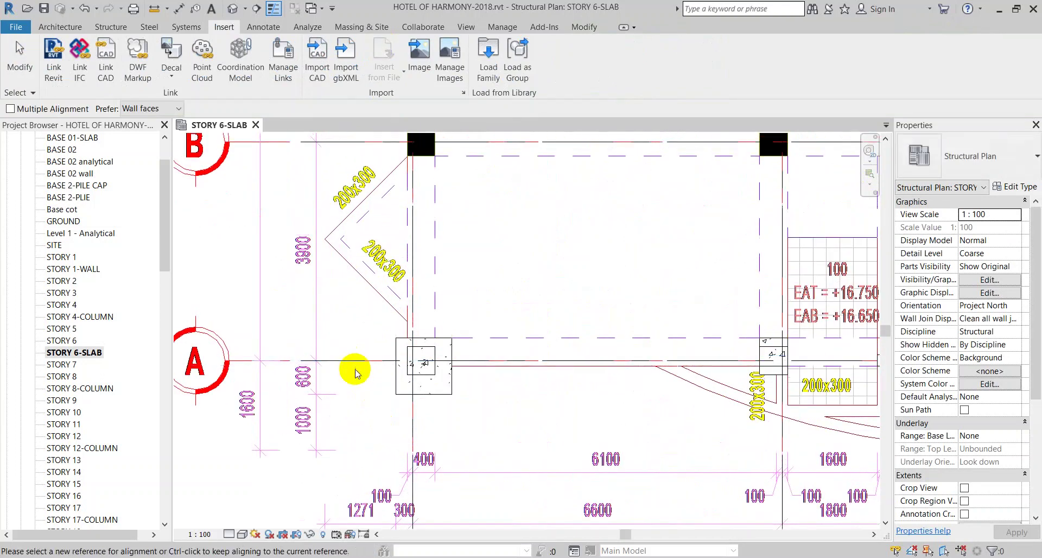
key(Escape)
click(312, 342)
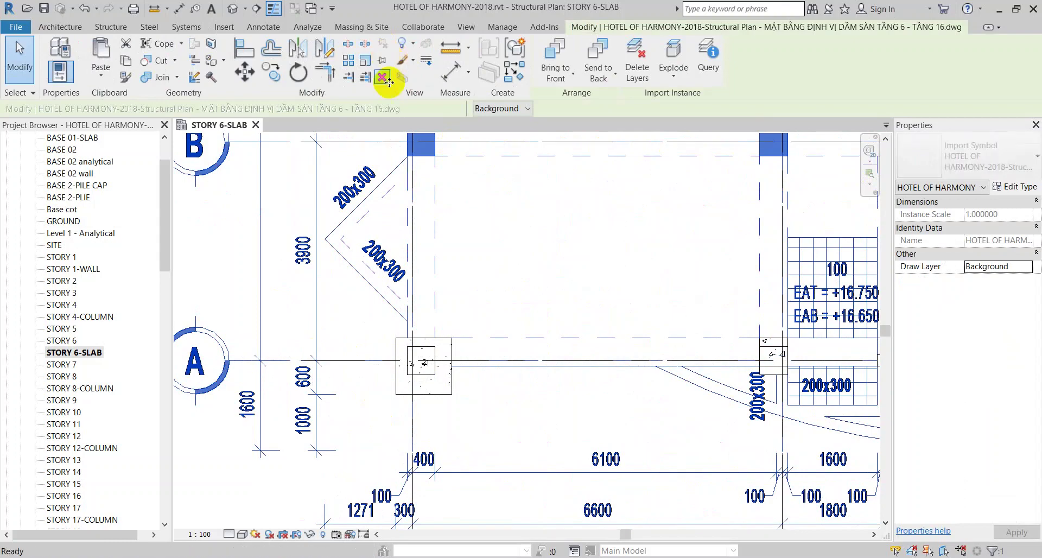
scroll(424, 361, down, 2)
scroll(424, 361, down, 1)
scroll(401, 326, down, 2)
click(407, 314)
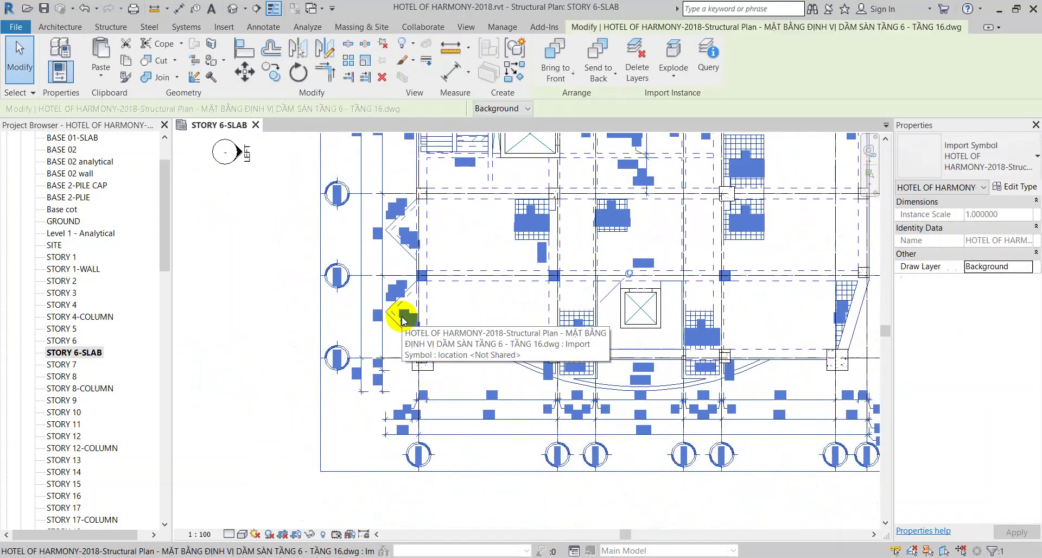
scroll(525, 286, down, 1)
middle_drag(565, 249, 475, 326)
key(Escape)
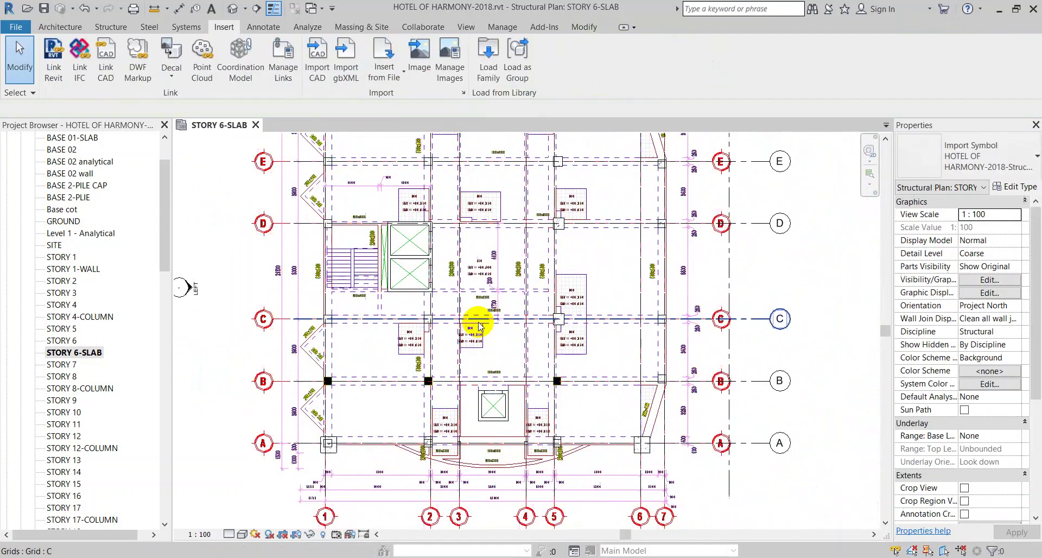
scroll(349, 203, up, 1)
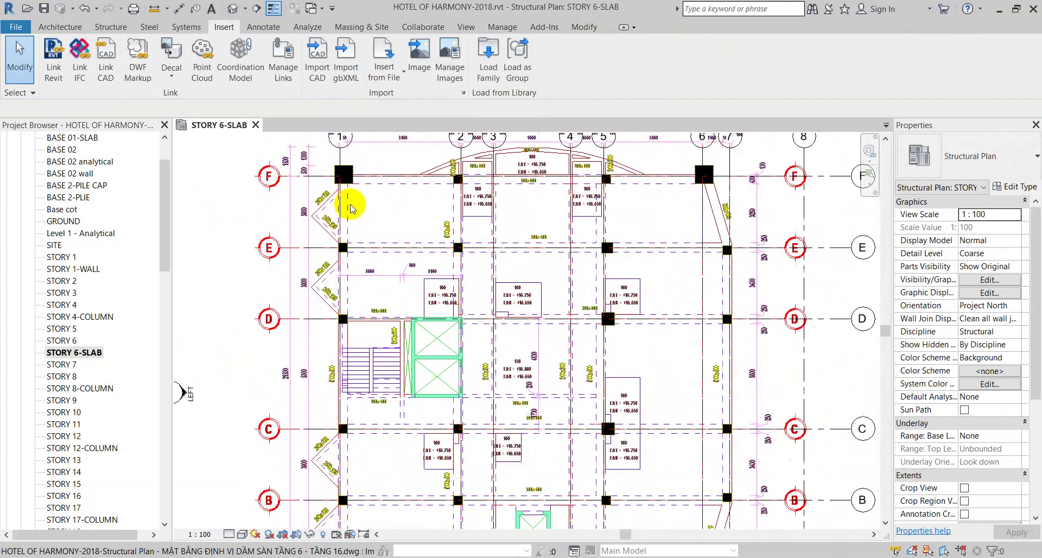
scroll(604, 190, up, 1)
scroll(470, 241, up, 2)
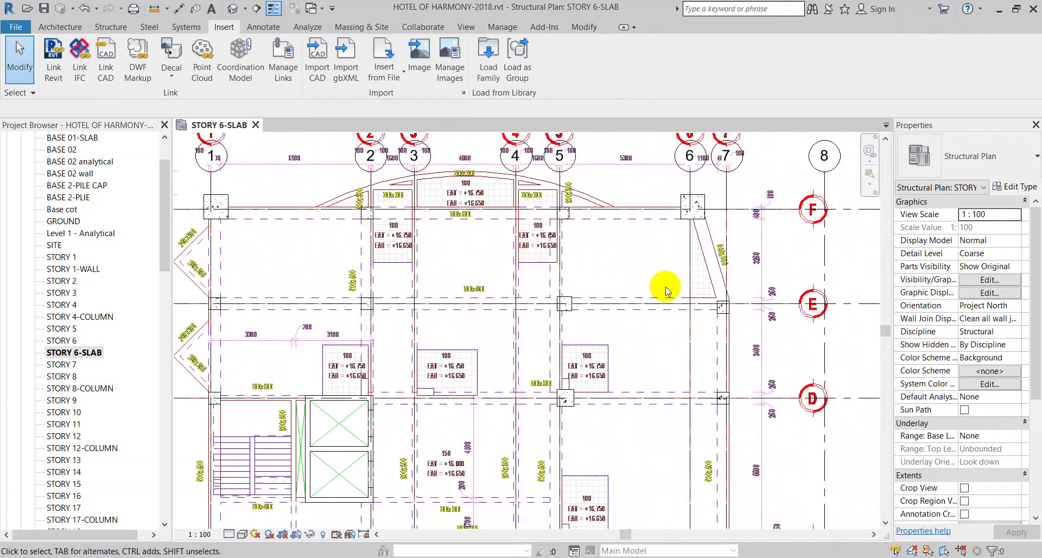
middle_drag(668, 353, 645, 233)
scroll(614, 275, down, 1)
scroll(616, 274, down, 1)
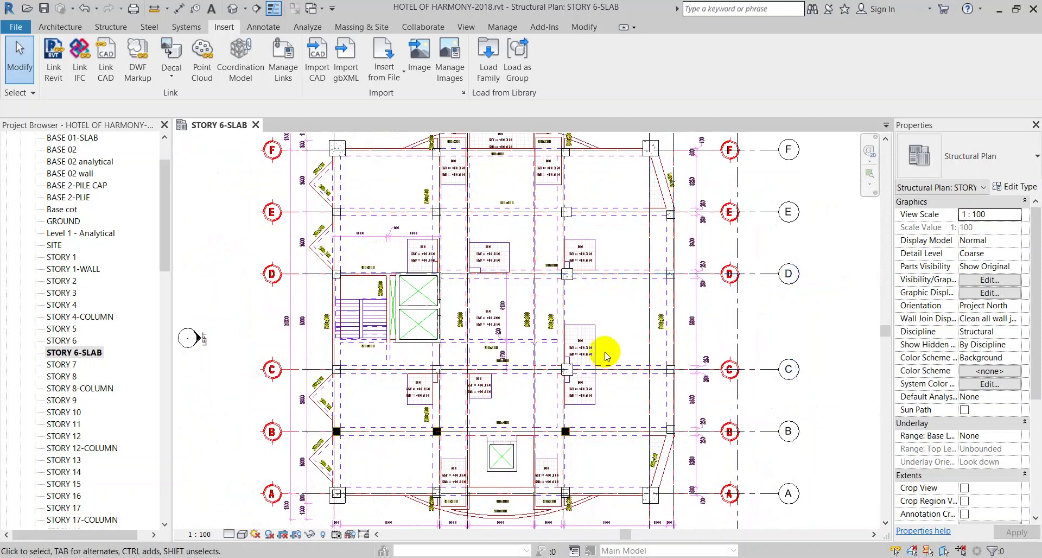
scroll(288, 146, up, 2)
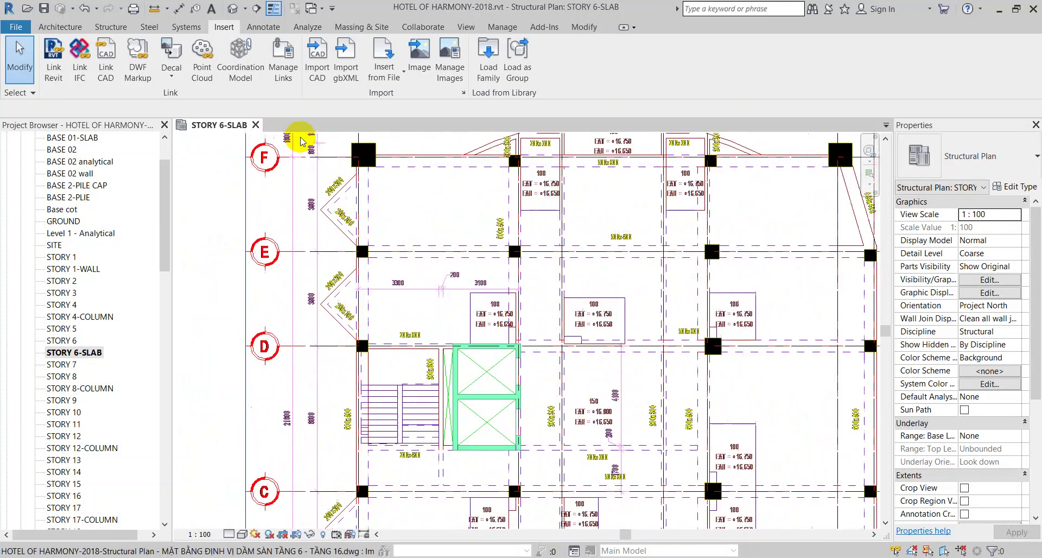
scroll(314, 166, up, 1)
scroll(337, 185, up, 2)
middle_drag(346, 193, 323, 237)
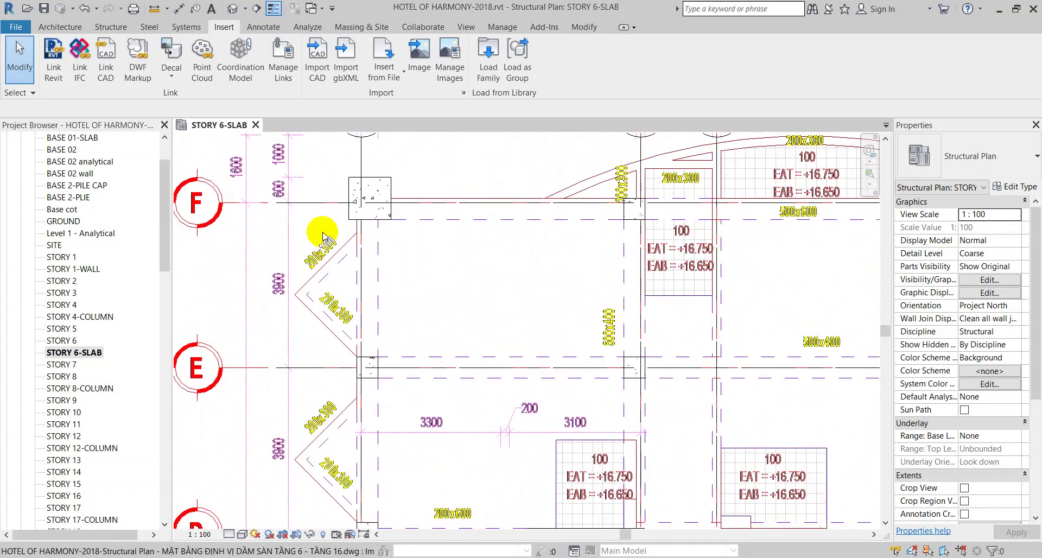
scroll(342, 226, down, 2)
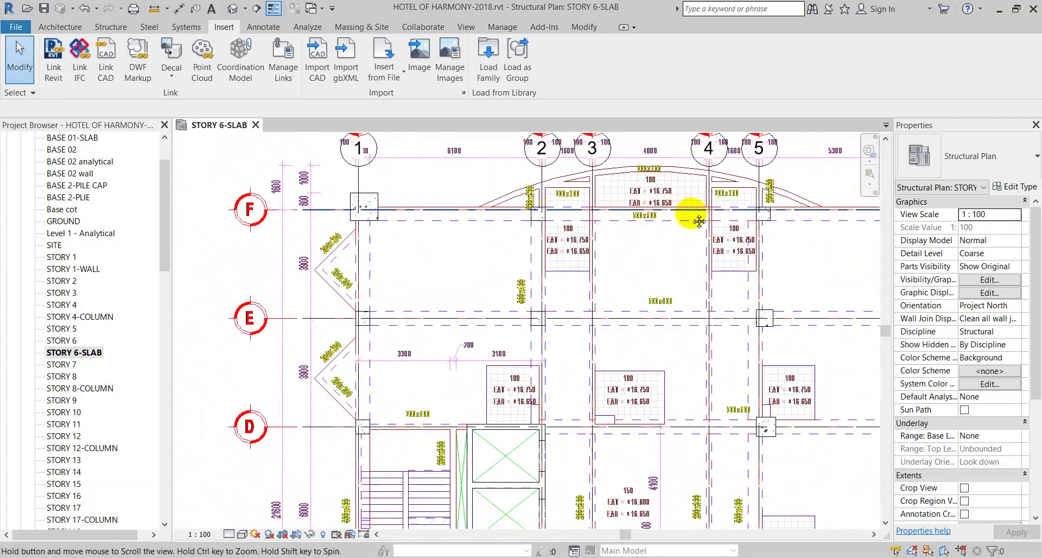
middle_drag(699, 221, 394, 223)
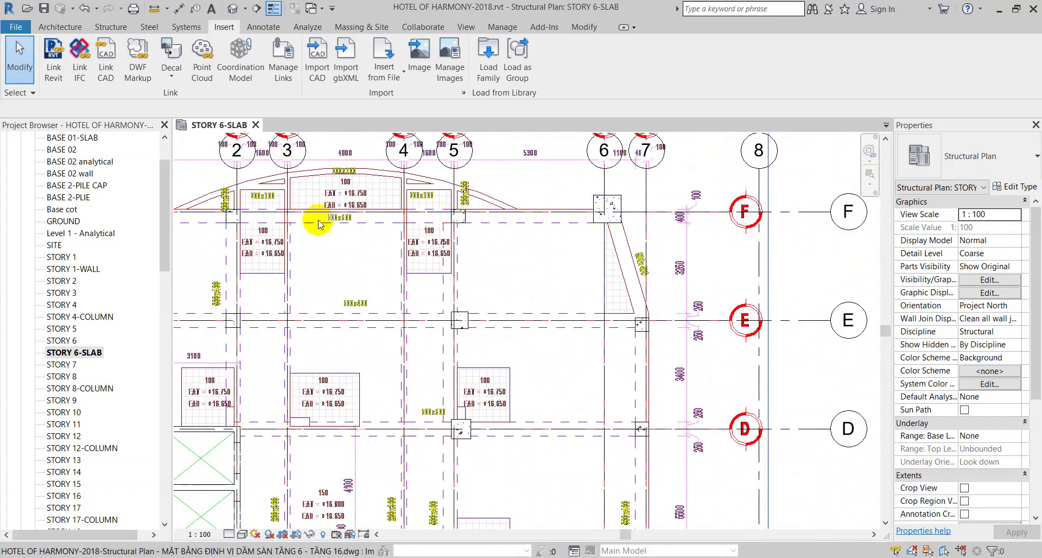
middle_drag(319, 224, 521, 209)
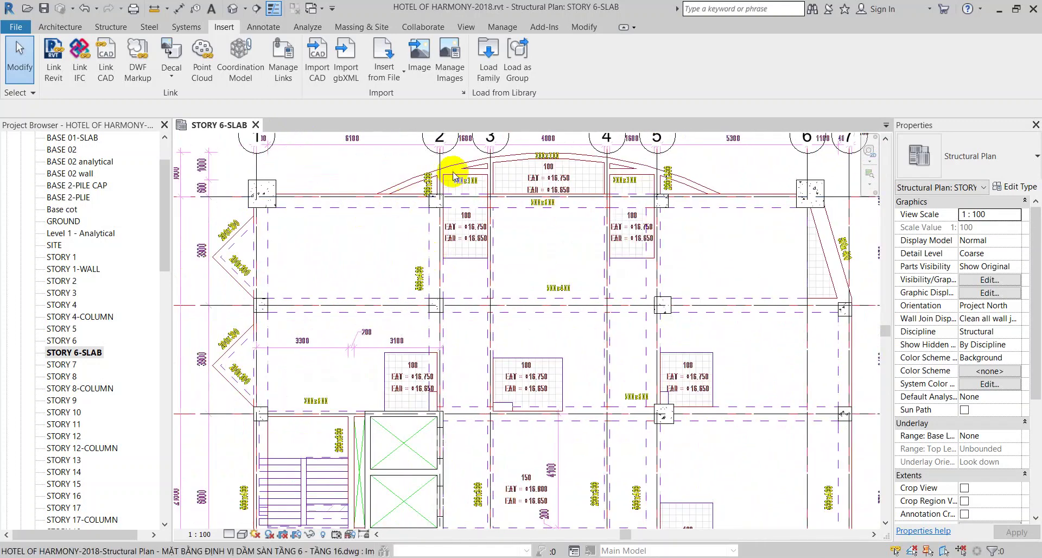
scroll(453, 175, up, 3)
middle_drag(421, 199, 417, 255)
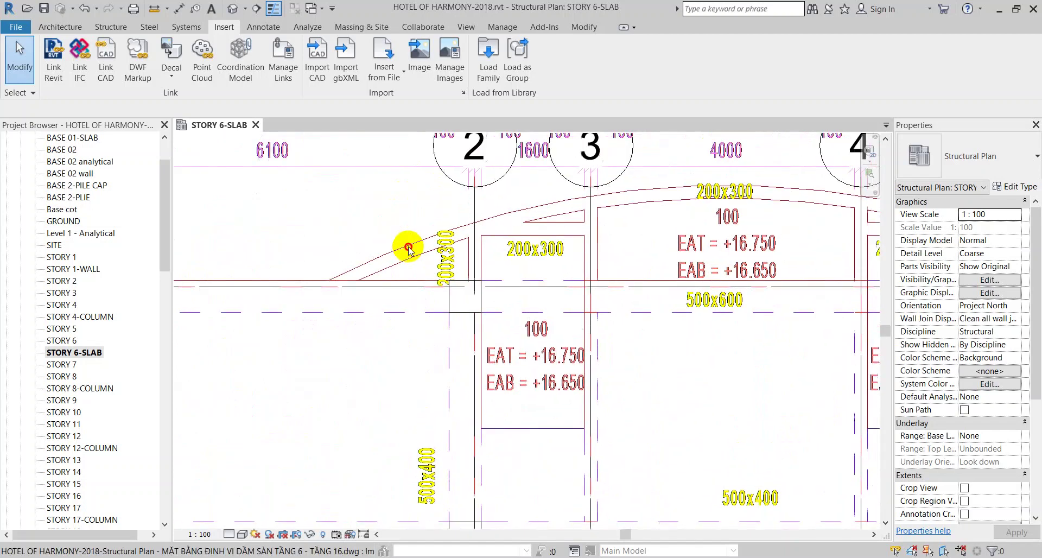
click(60, 27)
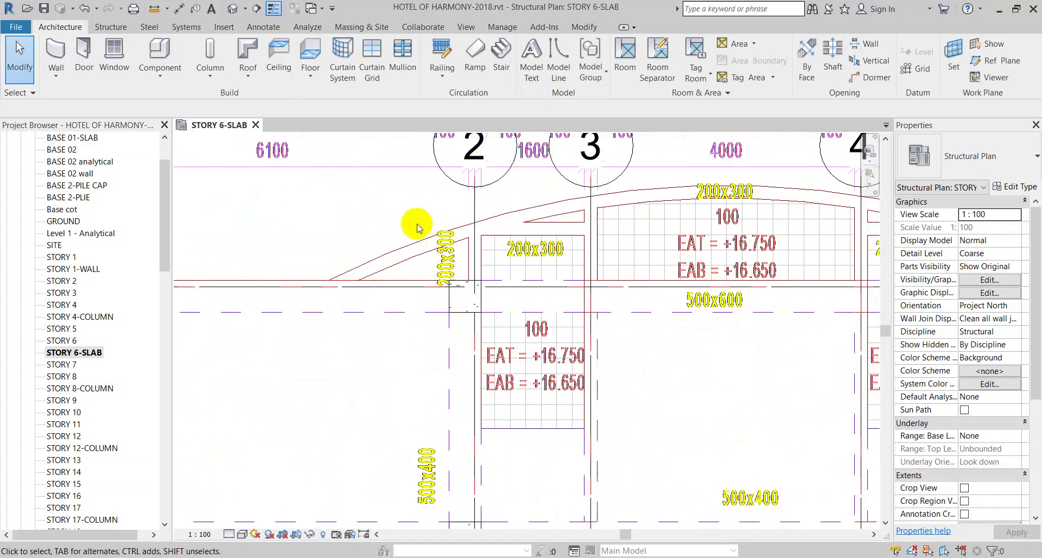
Create a B500X400 concrete beam along the imported DWG arc line, then move the visibility warning aside
click(107, 25)
click(52, 55)
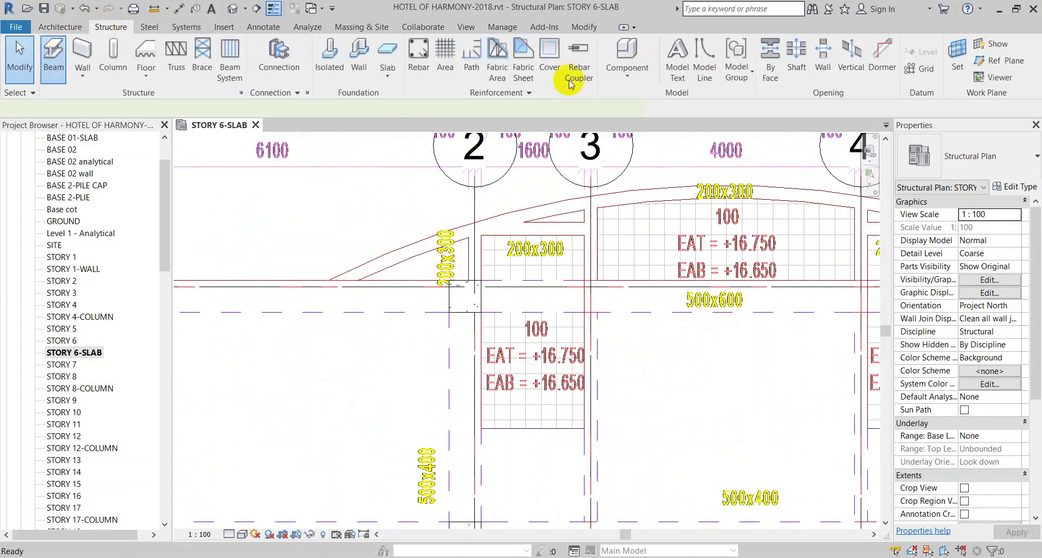
click(424, 241)
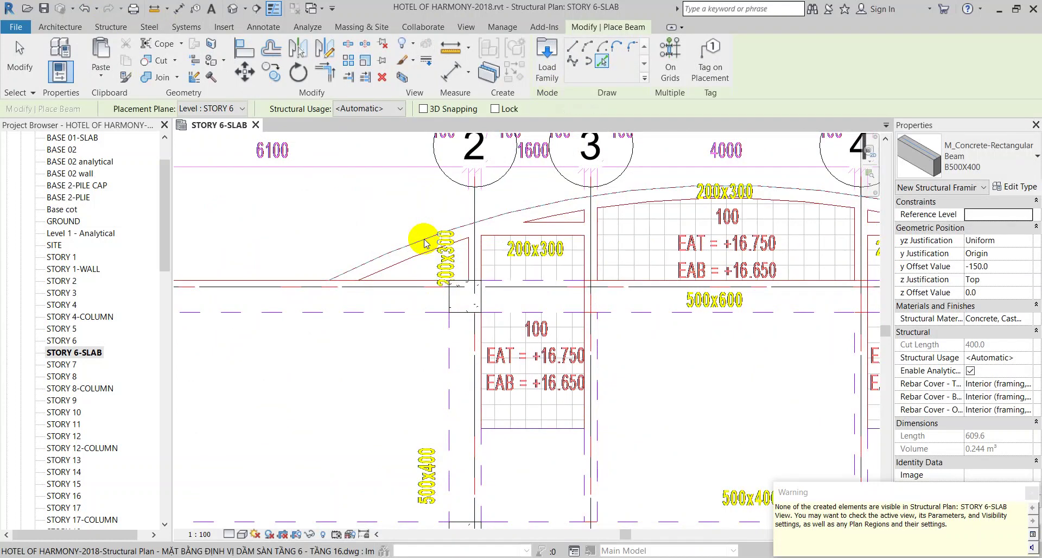
key(Escape)
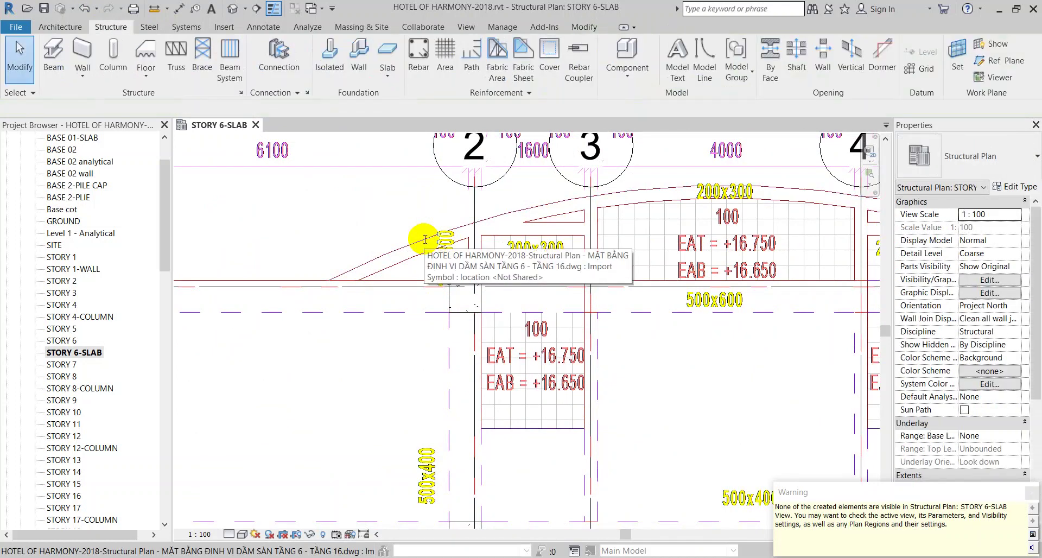
drag(939, 520, 790, 361)
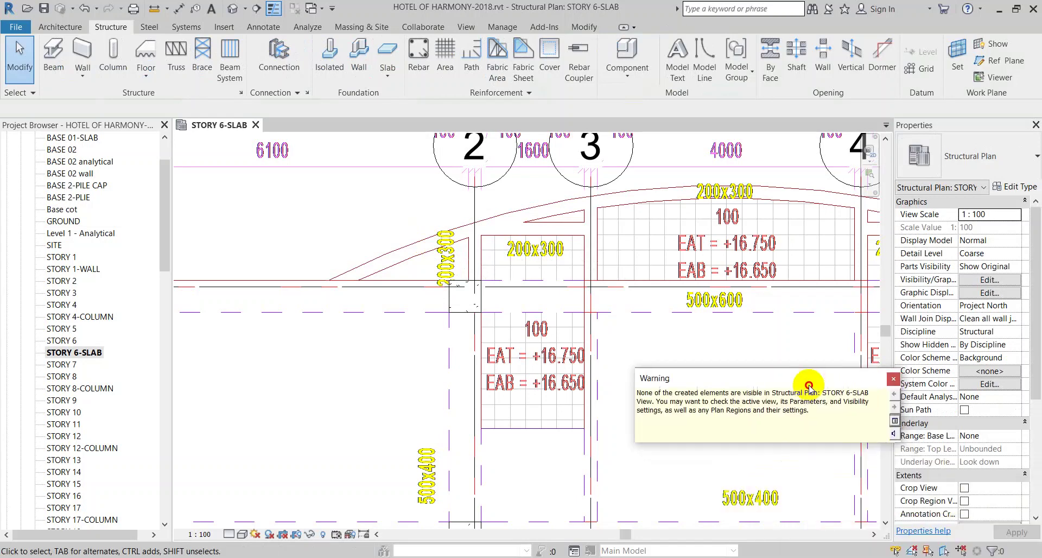
Lower the STORY 6-SLAB view range bottom offset to -1200 and select the revealed arc beam
scroll(974, 416, down, 4)
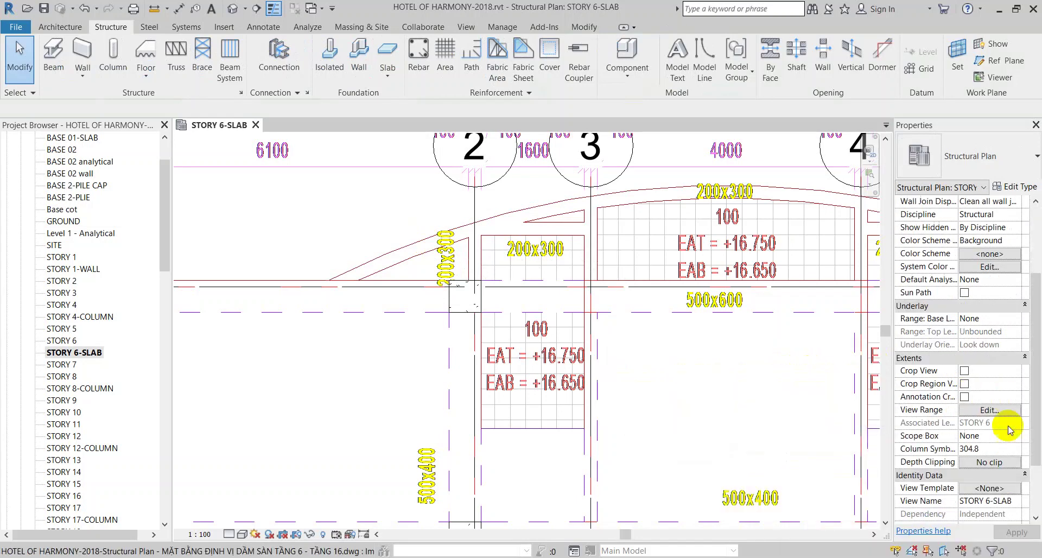
scroll(1008, 426, down, 4)
click(989, 319)
text(-1200)
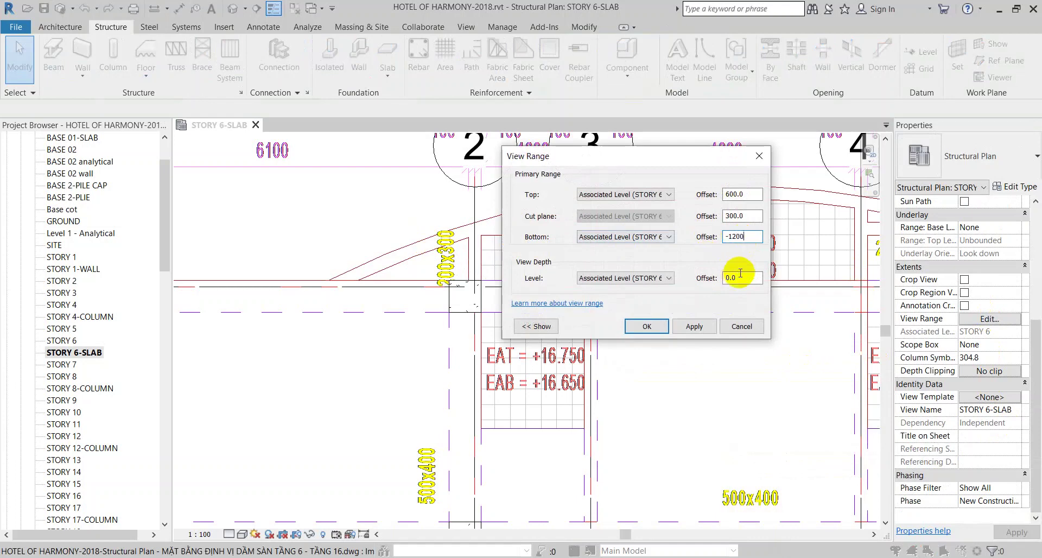
click(741, 273)
text(-1800)
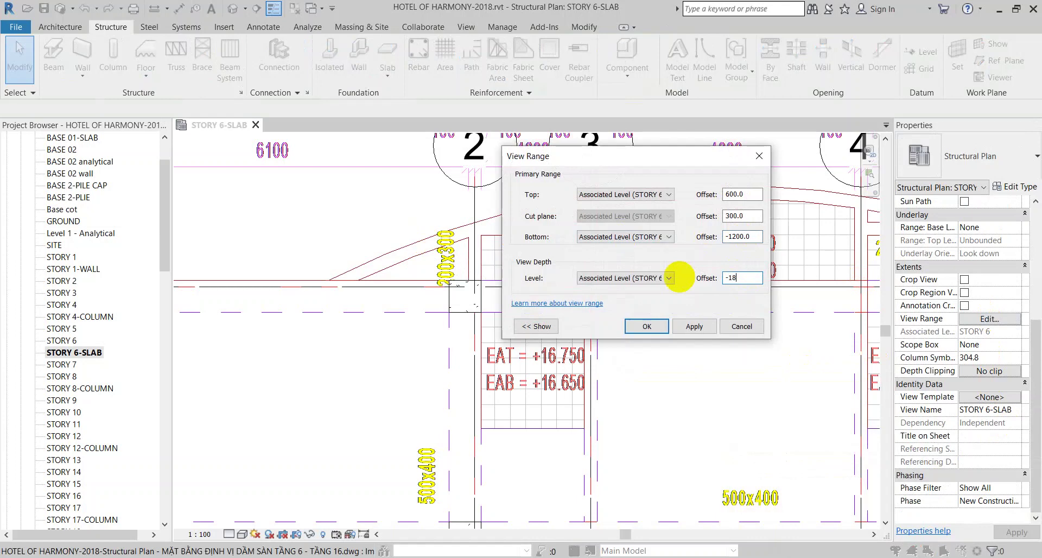
click(667, 324)
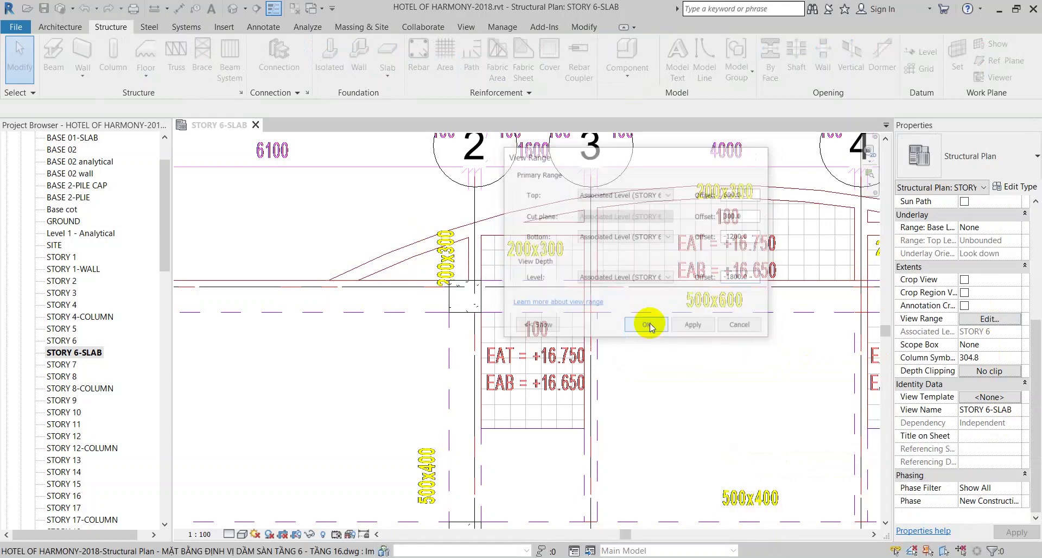
click(444, 227)
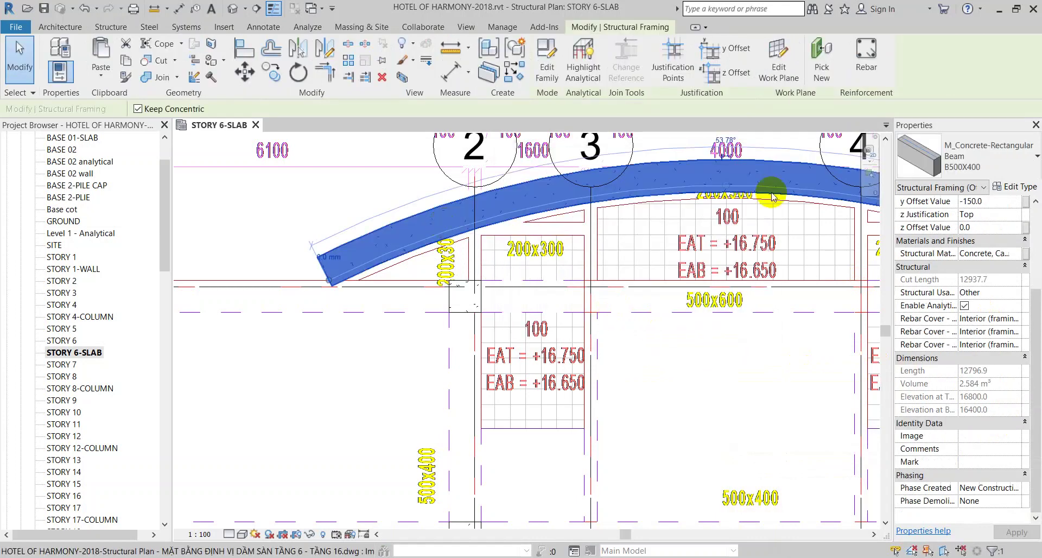
Change the arc beam to B200X300 and align its edge with the DWG arc
click(923, 157)
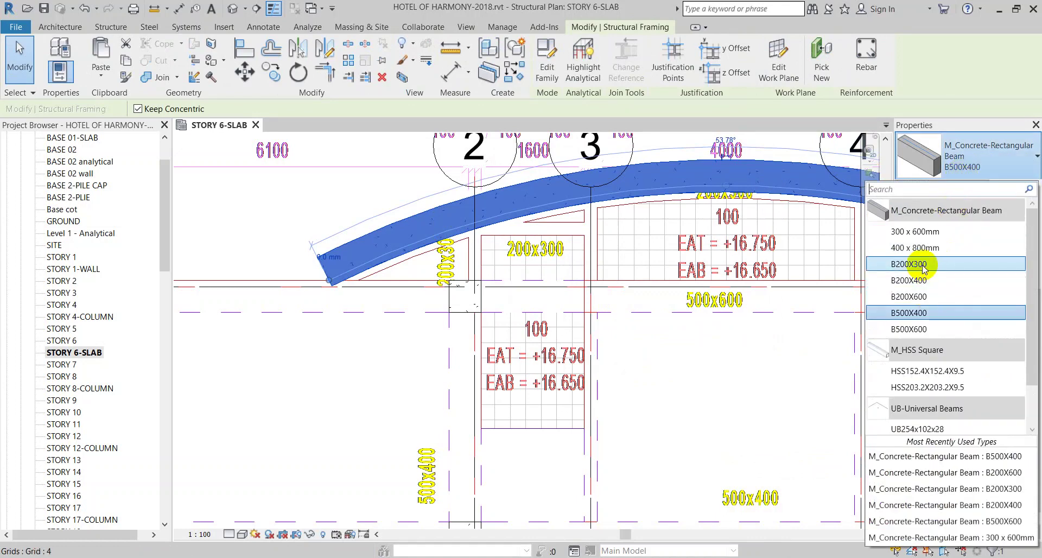
click(977, 264)
scroll(384, 249, up, 2)
key(Escape)
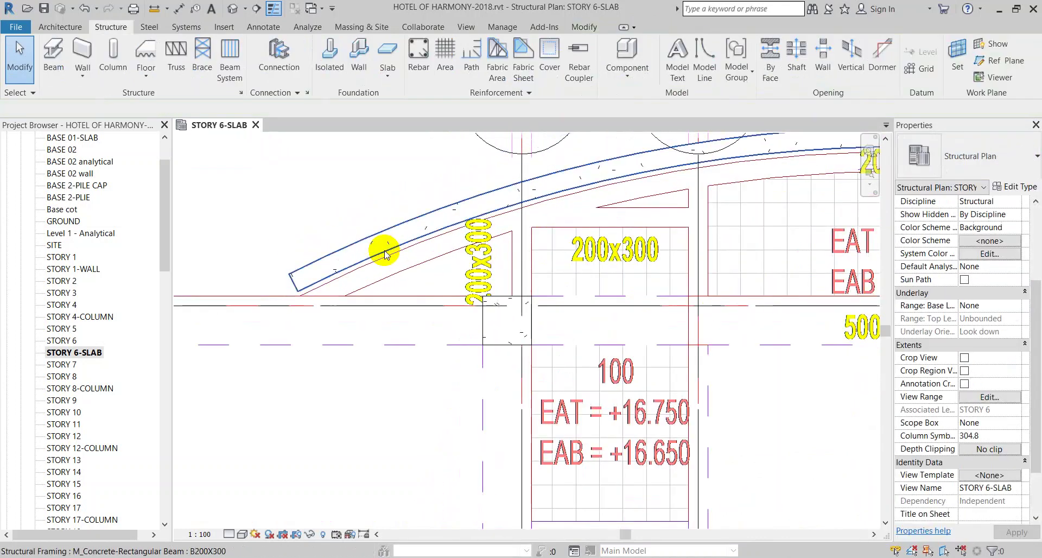
click(742, 181)
key(Escape)
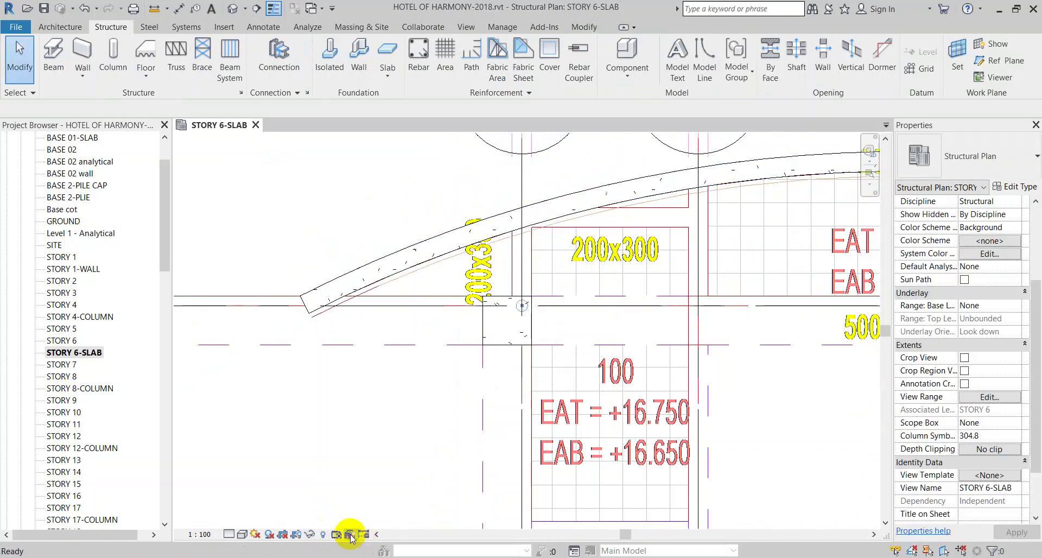
Pan and zoom along the arc beam to inspect its right end and middle
scroll(426, 268, down, 2)
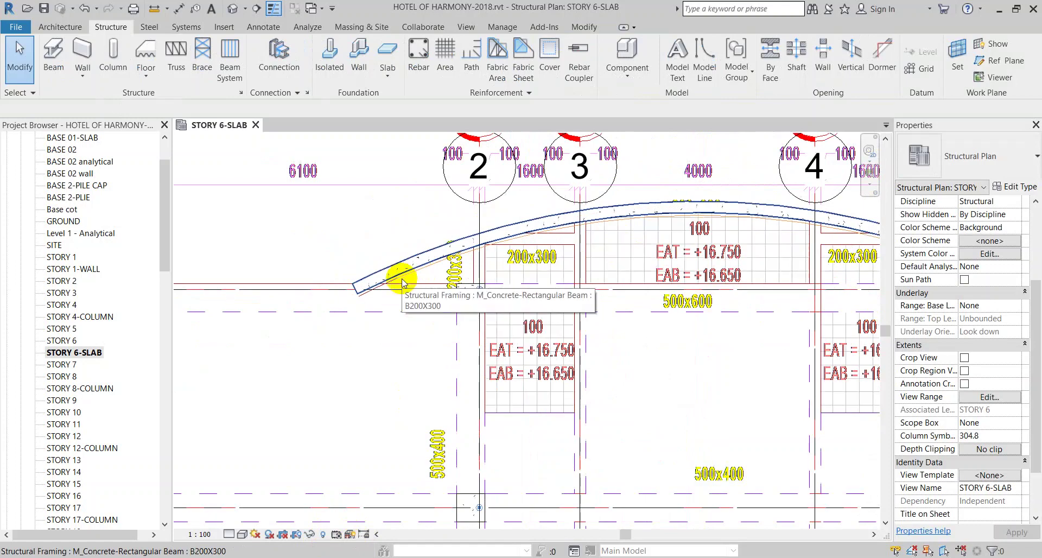
middle_drag(613, 263, 536, 262)
middle_drag(858, 232, 726, 232)
scroll(737, 318, up, 3)
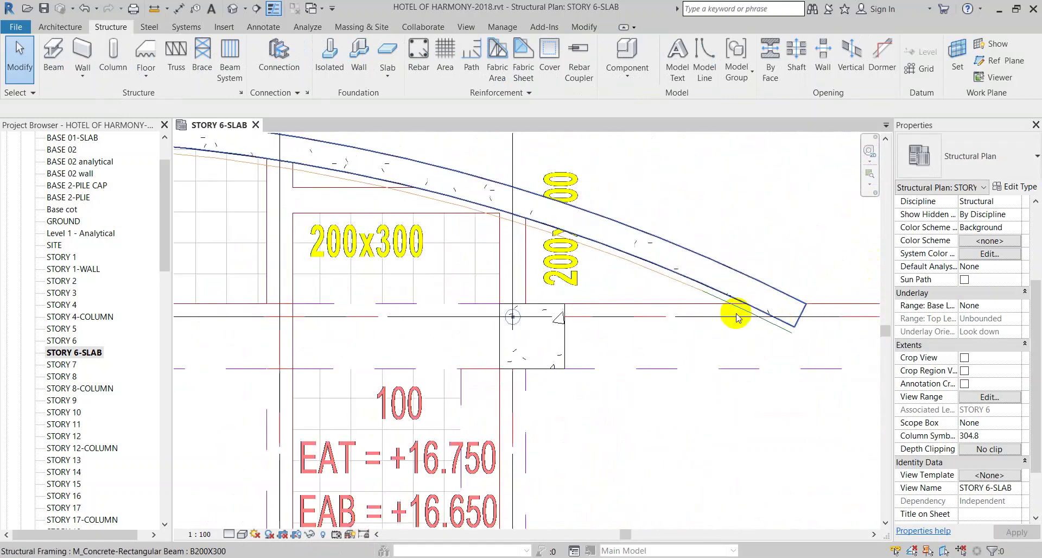
scroll(737, 317, down, 2)
scroll(710, 280, down, 1)
middle_drag(298, 263, 623, 245)
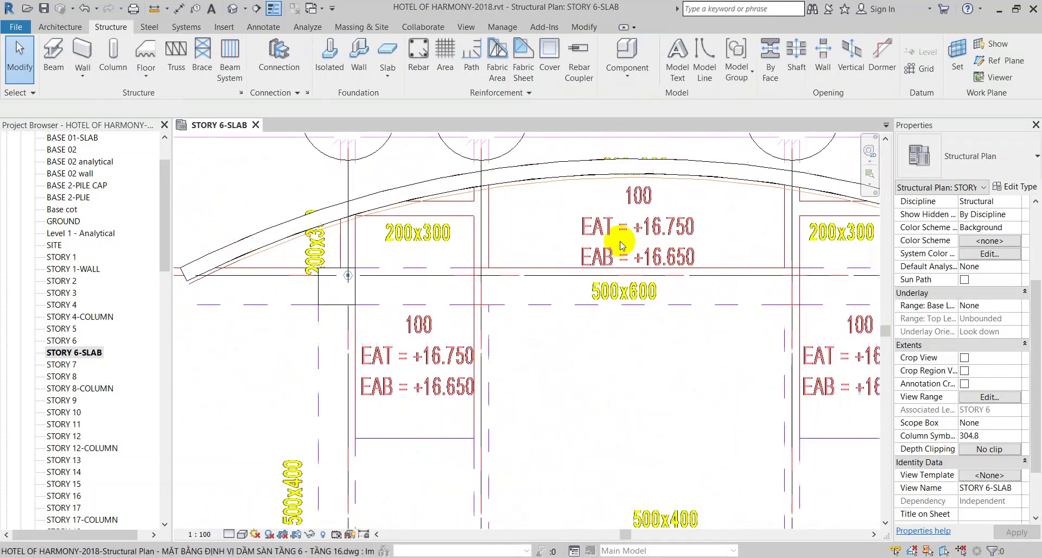
scroll(340, 267, up, 1)
scroll(350, 263, up, 1)
scroll(358, 253, up, 1)
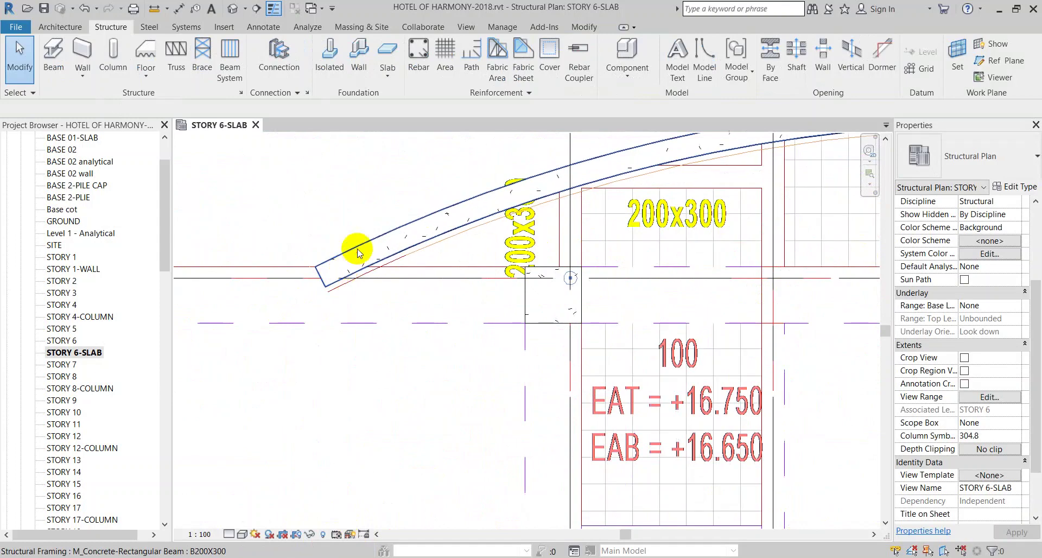
Select the arc beam to verify it, then bring grid 1 into view
click(357, 249)
key(Escape)
scroll(350, 244, down, 1)
scroll(345, 209, down, 1)
scroll(401, 255, up, 1)
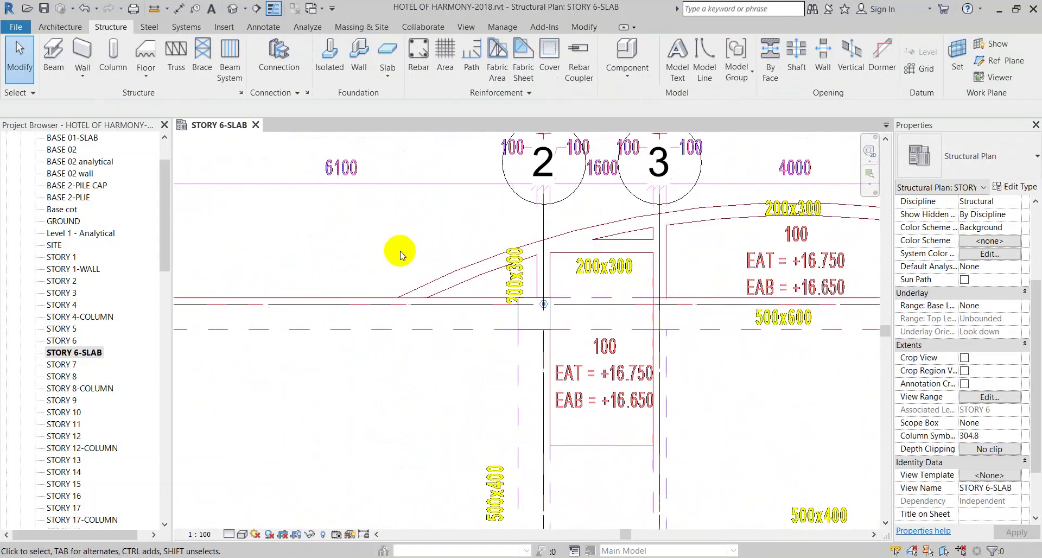
scroll(398, 247, down, 1)
middle_drag(230, 231, 310, 230)
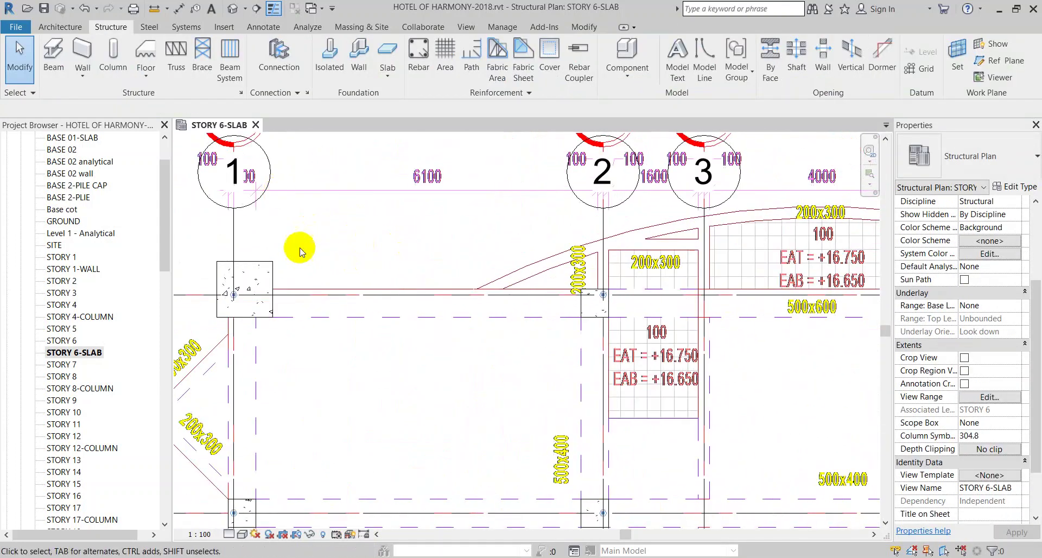
Draw a B500X600 concrete beam from the grid 1 column to the grid 6 column
click(53, 55)
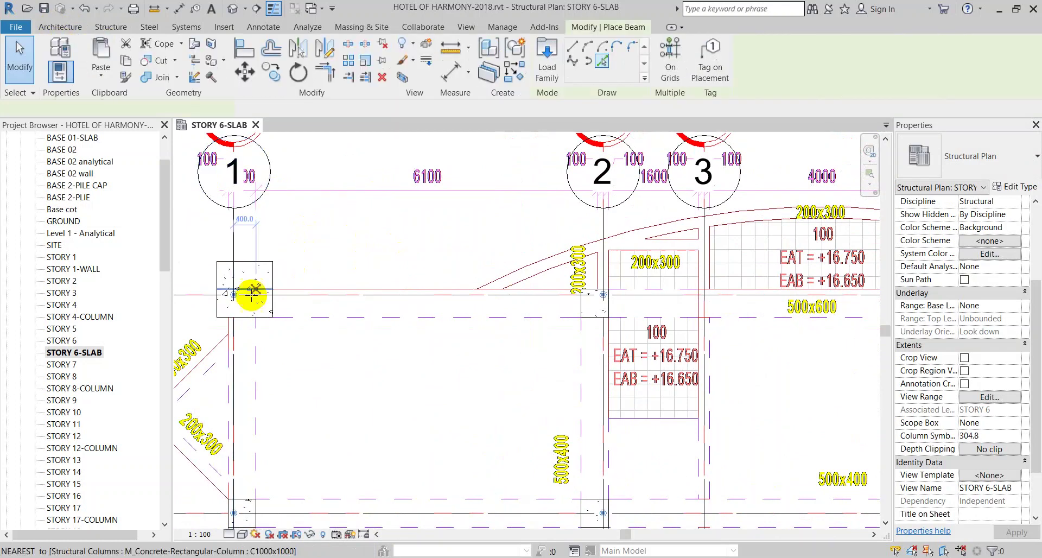
click(232, 293)
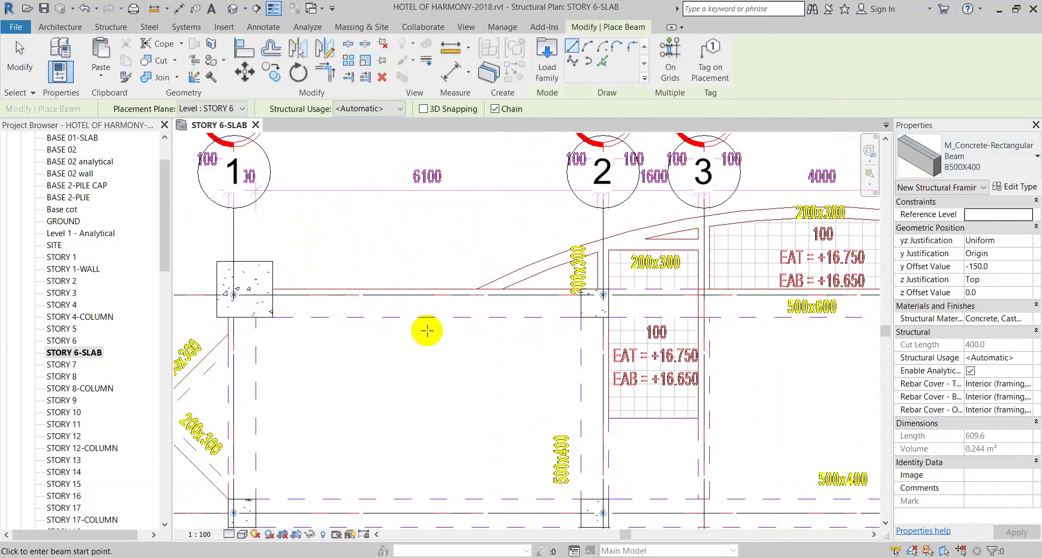
click(1037, 156)
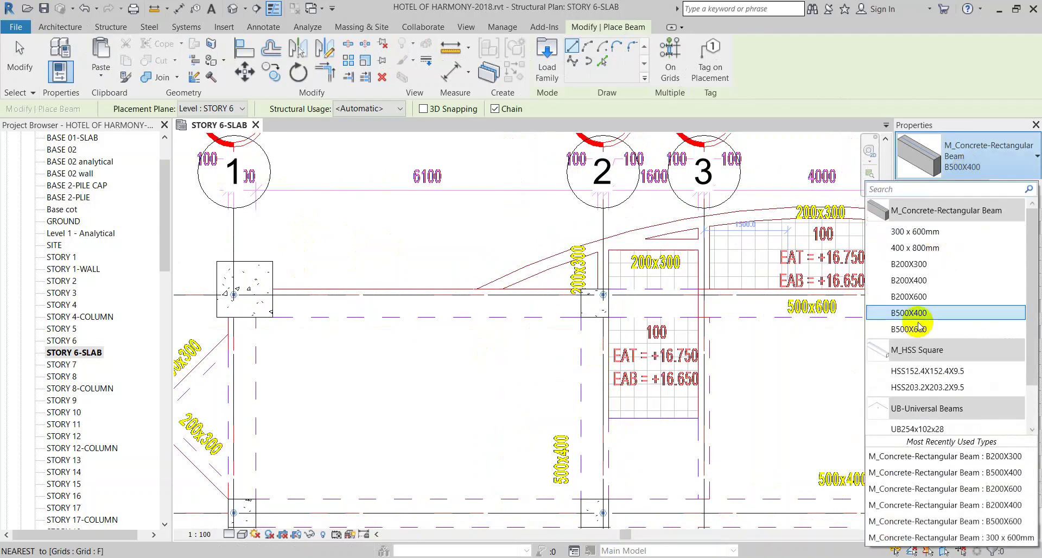
click(896, 312)
scroll(250, 295, up, 1)
scroll(232, 294, down, 1)
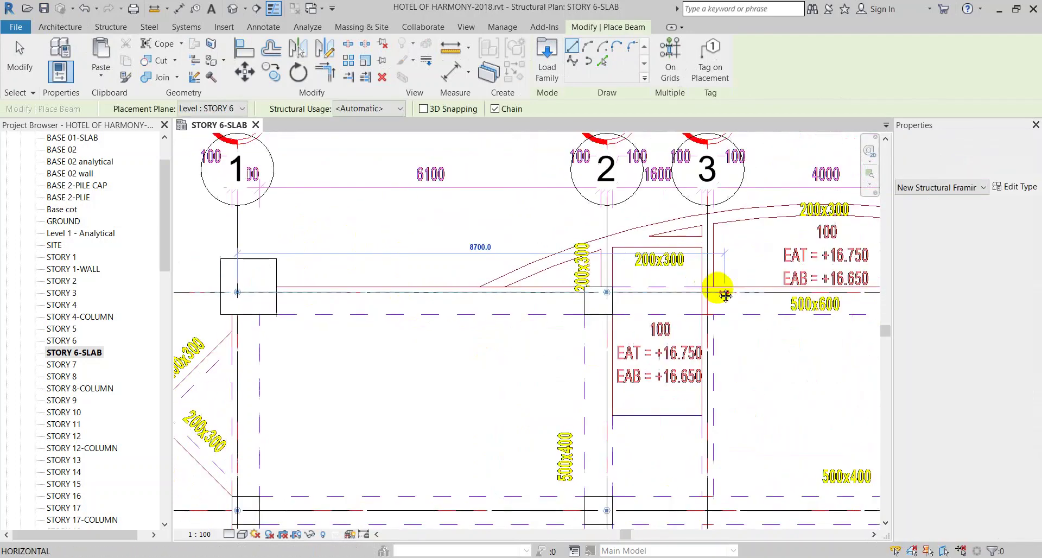
middle_drag(720, 290, 521, 291)
scroll(736, 267, up, 1)
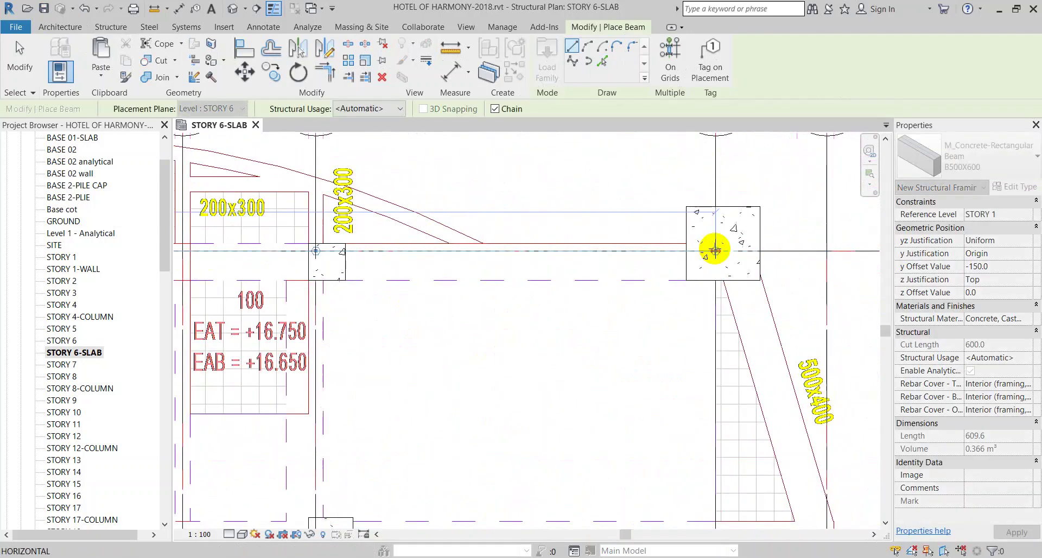
click(712, 257)
key(Escape)
Finish beam placement and select the new 18700-long grid beam to review it
scroll(410, 296, down, 2)
middle_drag(410, 295, 603, 308)
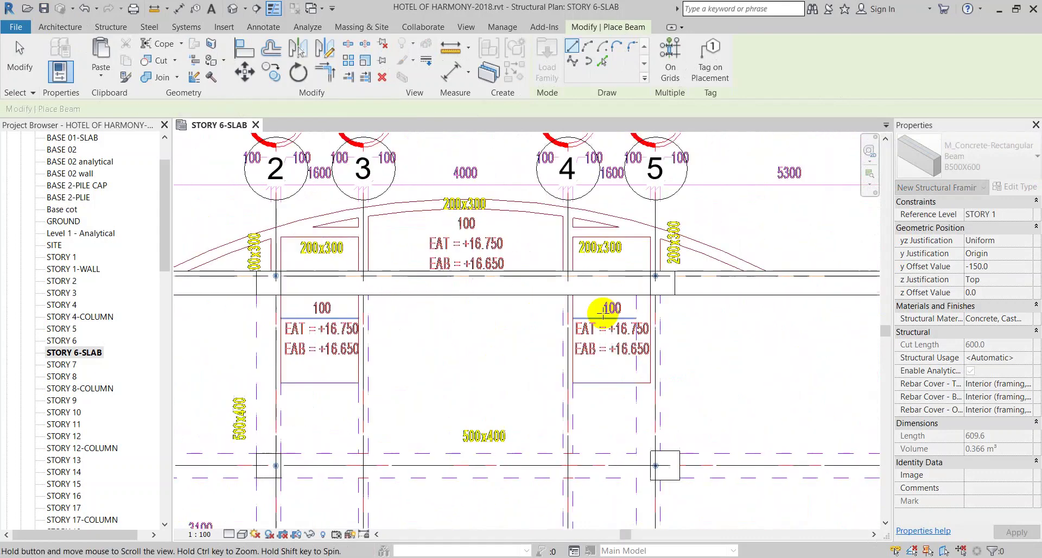
scroll(352, 251, up, 2)
key(Escape)
middle_drag(430, 216, 374, 252)
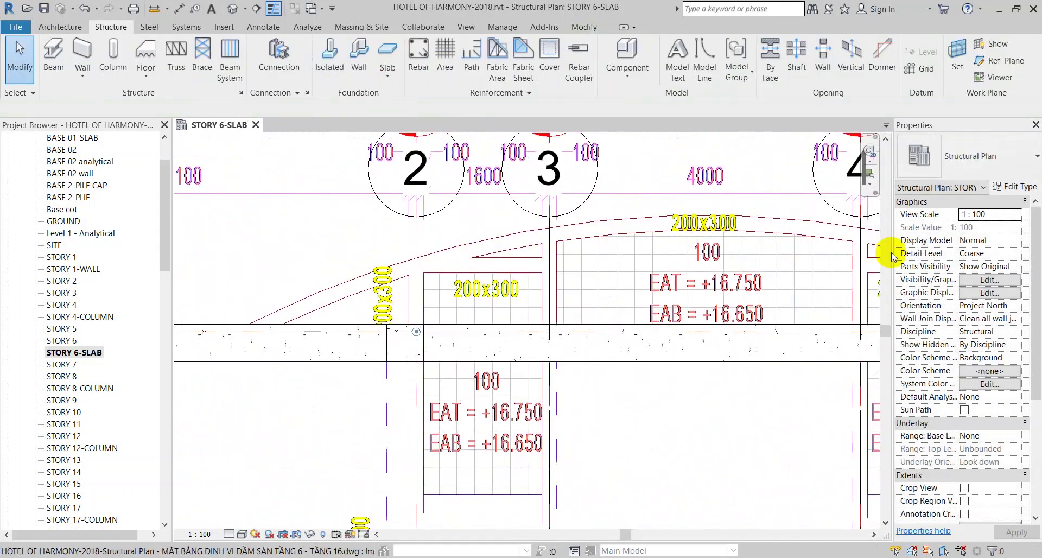
click(673, 345)
middle_drag(698, 376, 618, 370)
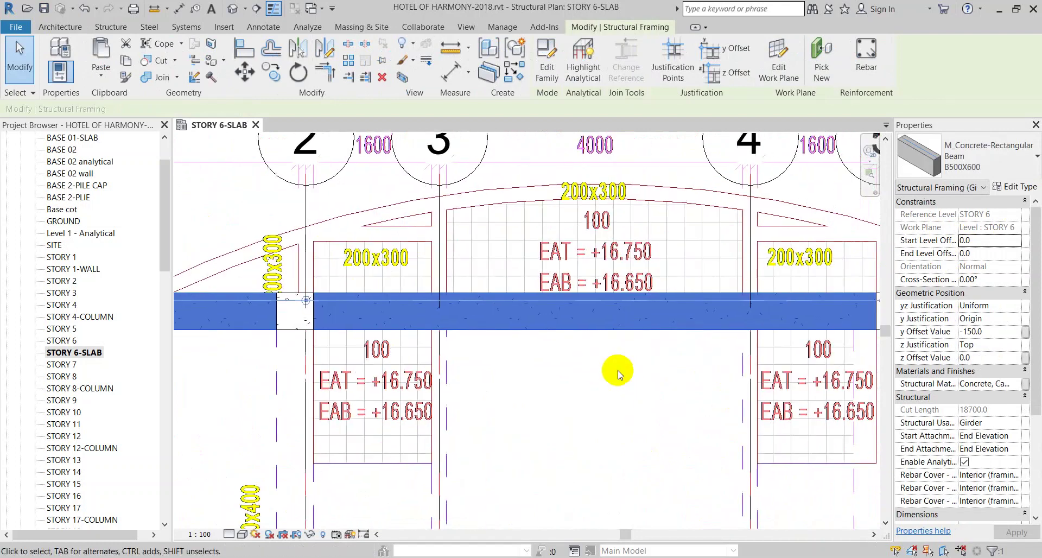
Start another beam with CS, choose the B200X300 type, and pan toward grids 2 to 4
key(c)
key(s)
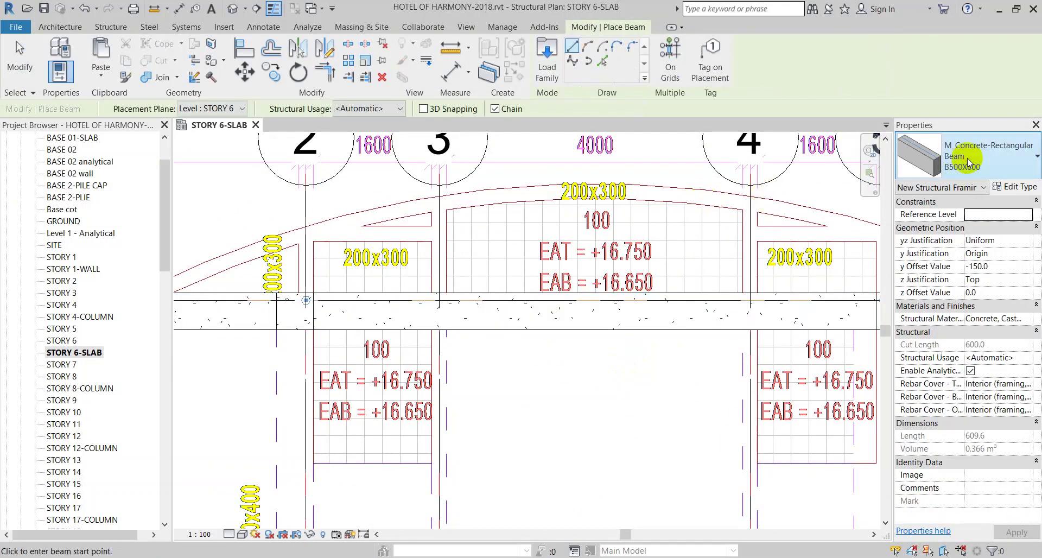
click(967, 158)
click(925, 269)
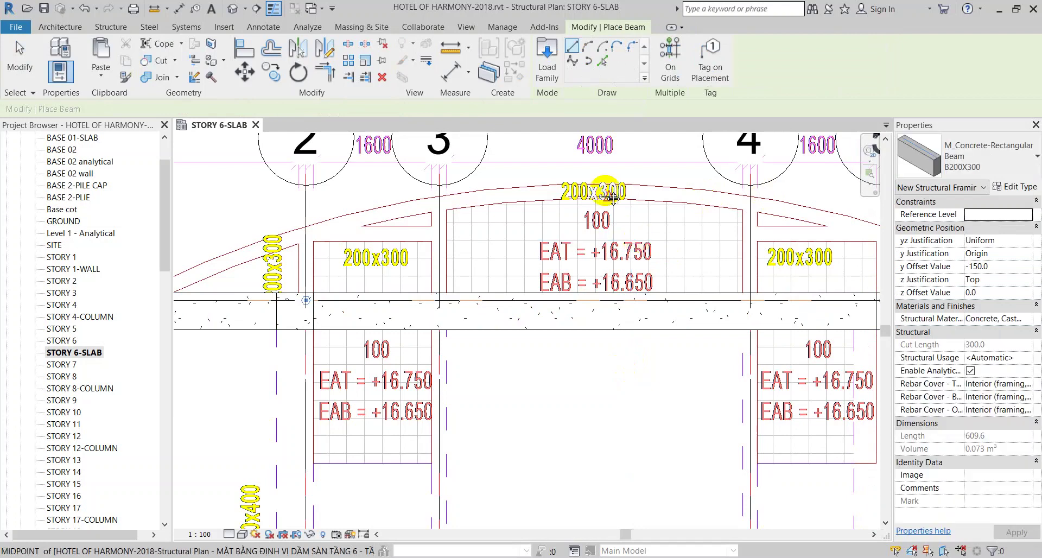
middle_drag(604, 191, 628, 247)
middle_drag(524, 276, 617, 282)
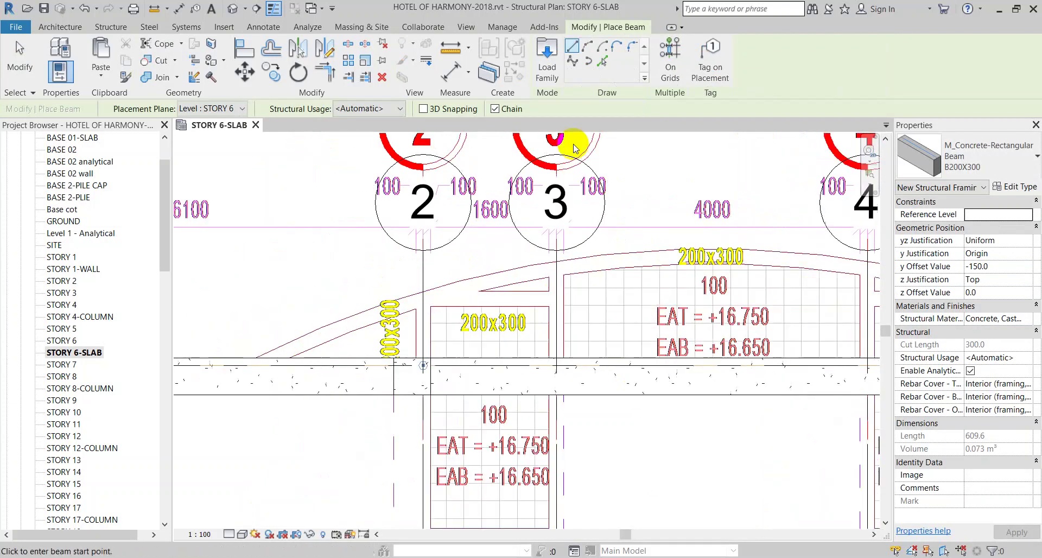
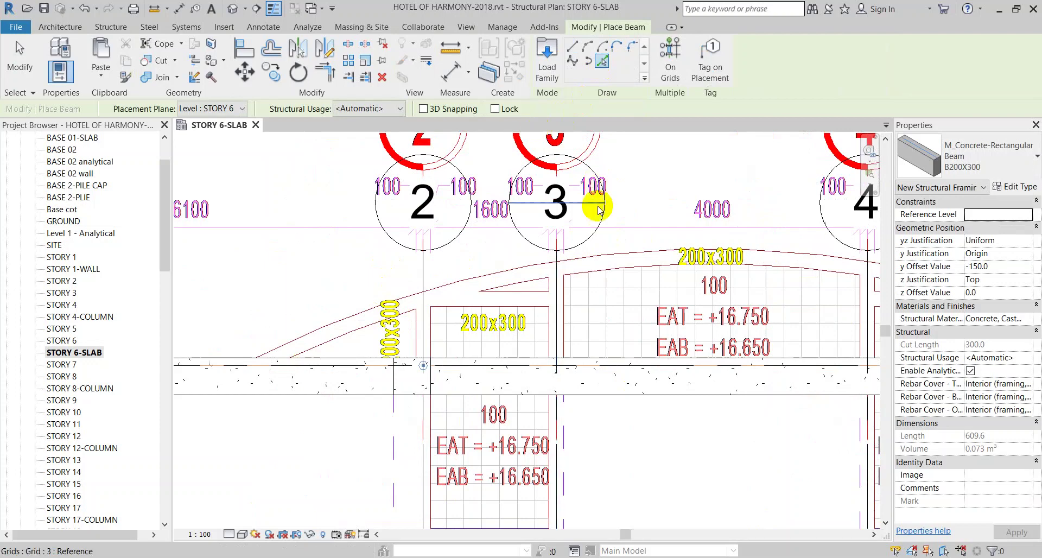
Place a B200X300 beam along the linked DWG arc using Pick Lines
click(622, 256)
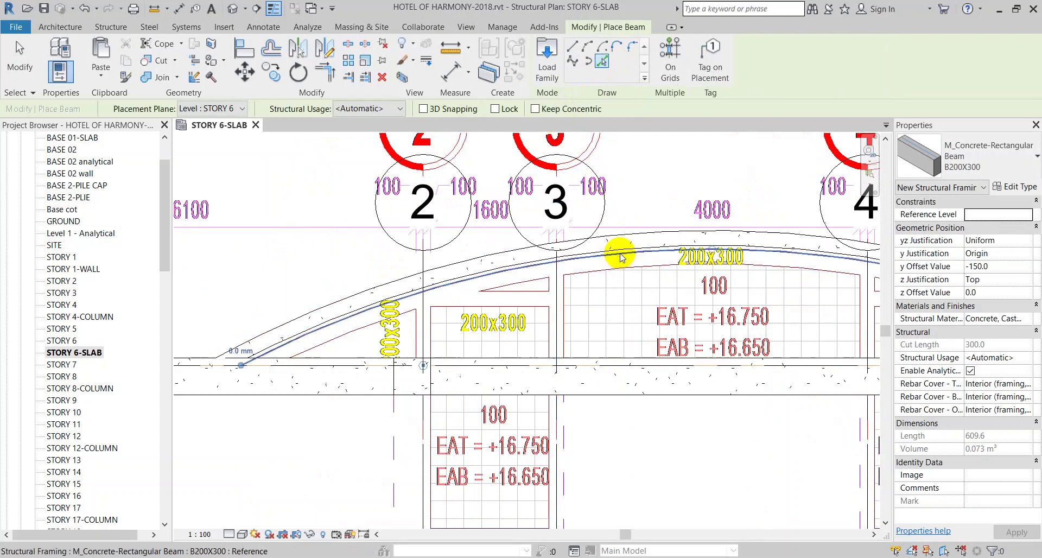
key(Escape)
key(Escape)
middle_drag(335, 325, 440, 325)
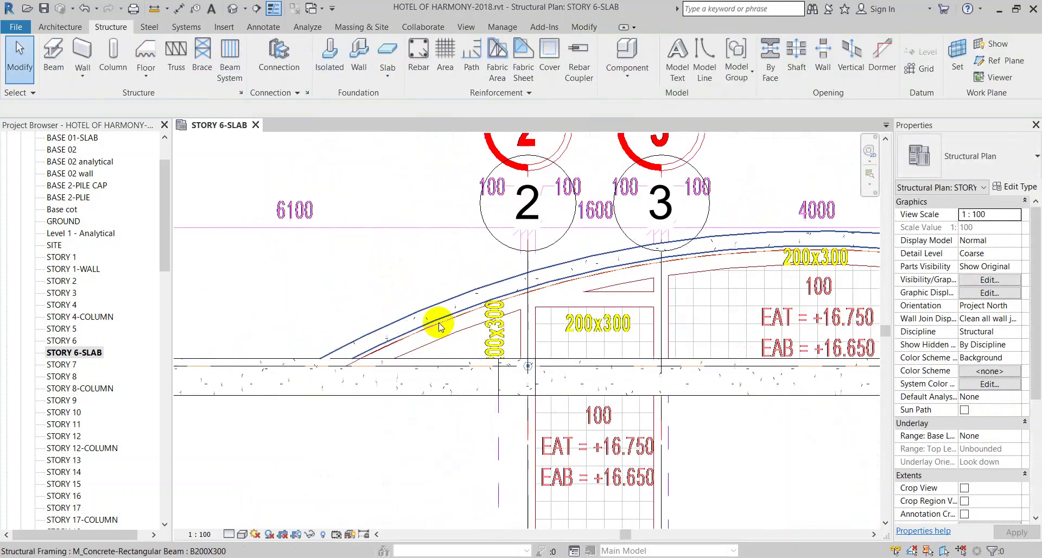
scroll(439, 326, up, 2)
Align the beam's edge to the arc line at its left end
key(l)
click(441, 326)
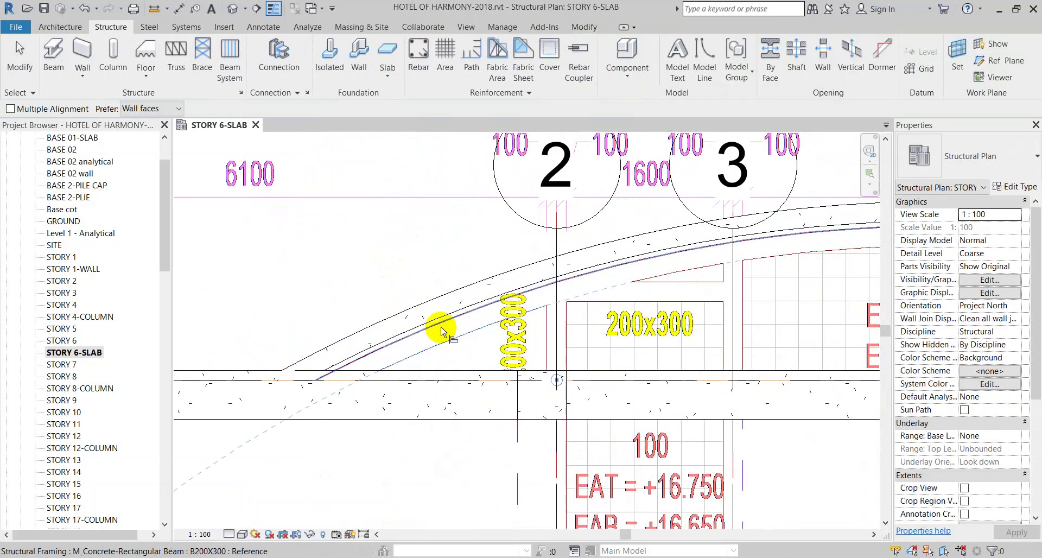
click(433, 320)
key(Escape)
key(Escape)
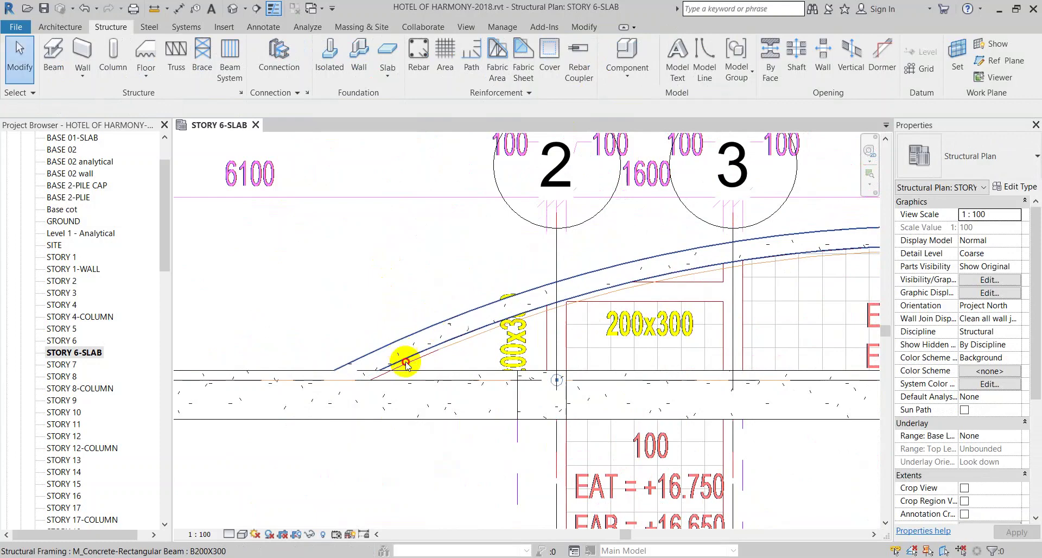
Select the curved beam and review it across grids 2 to 5
click(406, 362)
scroll(600, 419, down, 3)
mouse_move(868, 418)
middle_down()
mouse_move(663, 414)
mouse_move(547, 354)
middle_up()
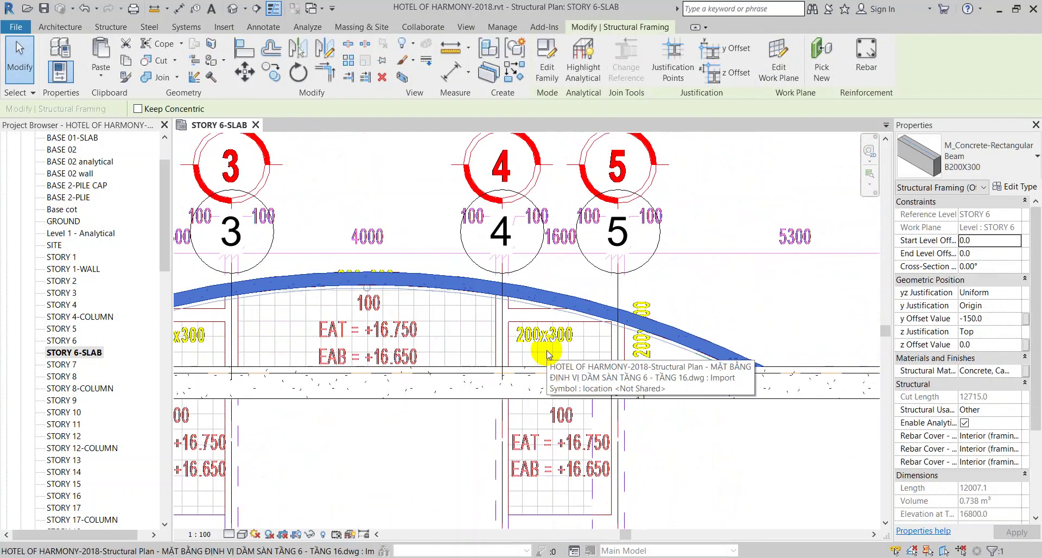
middle_drag(547, 354, 763, 320)
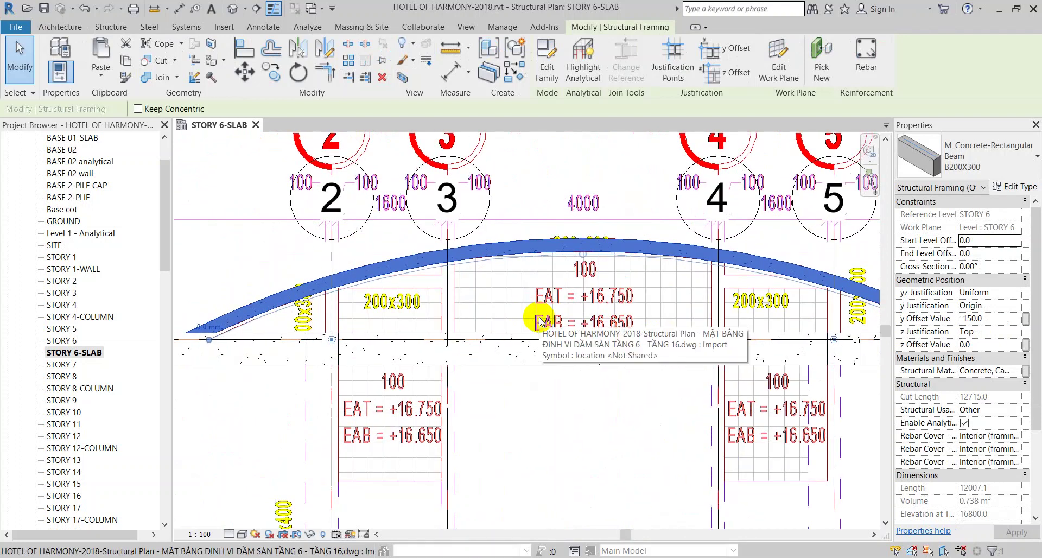
key(Escape)
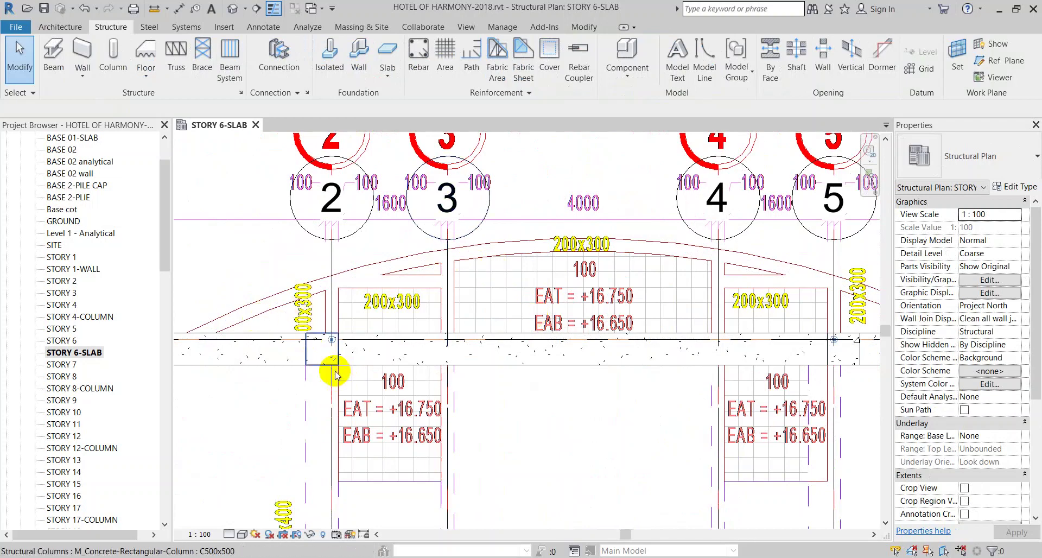
scroll(326, 282, up, 2)
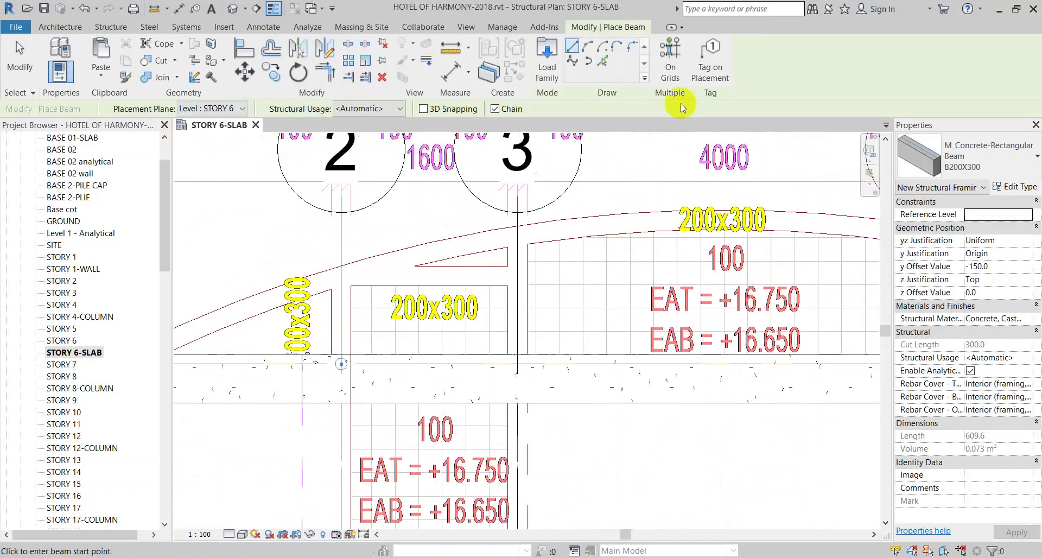
Start a B200X300 beam, cancel the straight segment, set y Offset to 0, choose Pick Lines
click(999, 164)
click(340, 364)
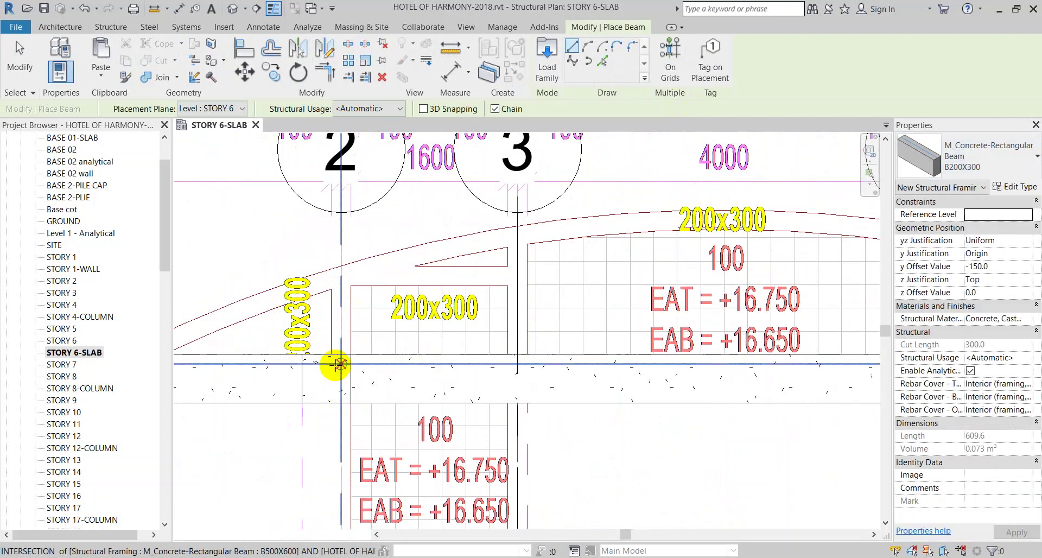
click(341, 364)
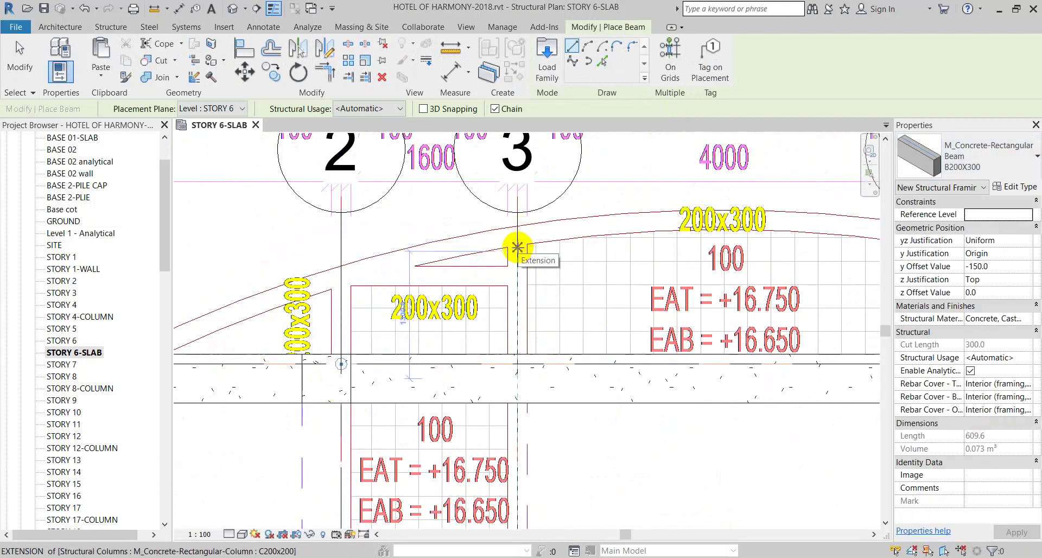
scroll(315, 325, down, 3)
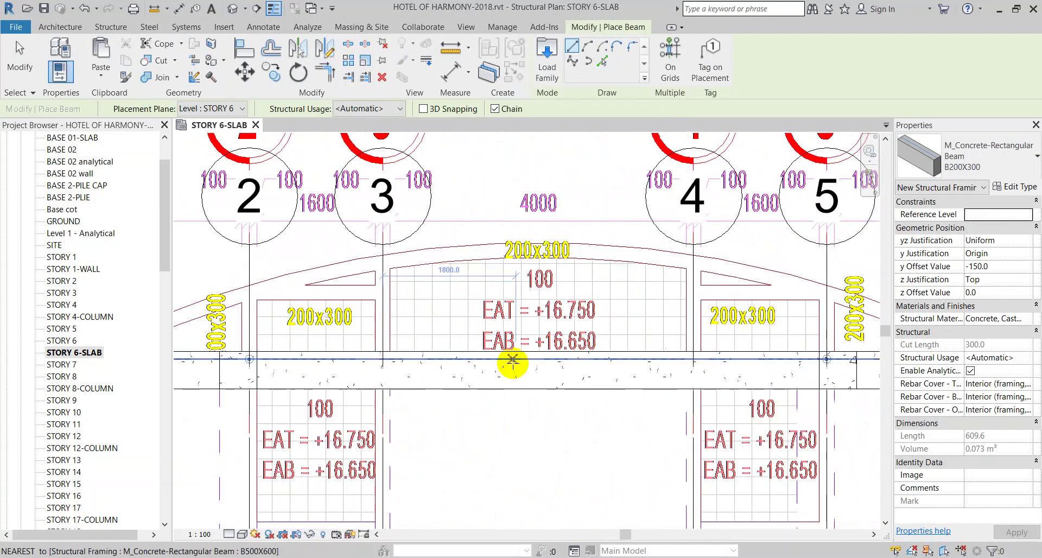
scroll(651, 372, down, 1)
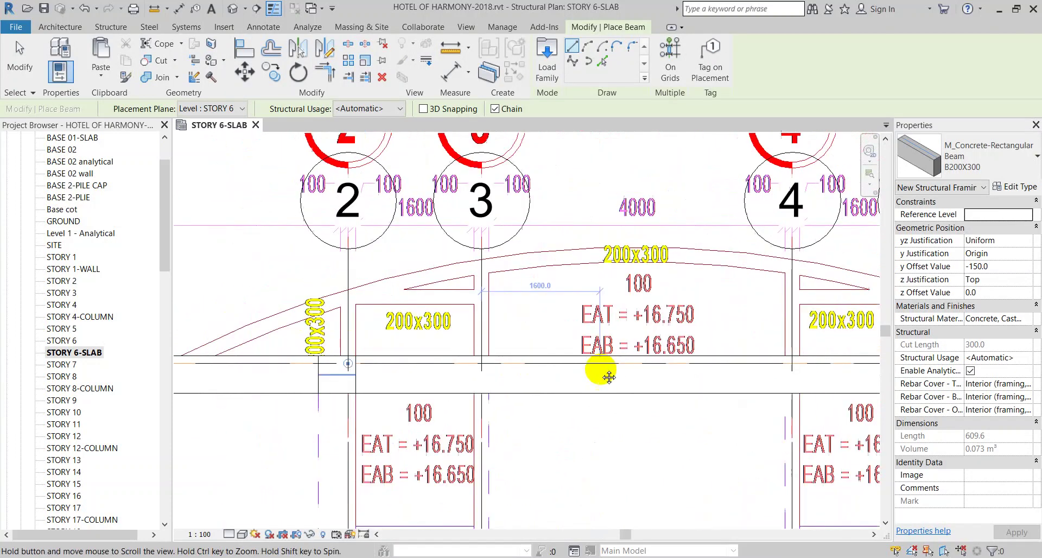
scroll(668, 372, down, 1)
scroll(663, 391, down, 1)
key(Escape)
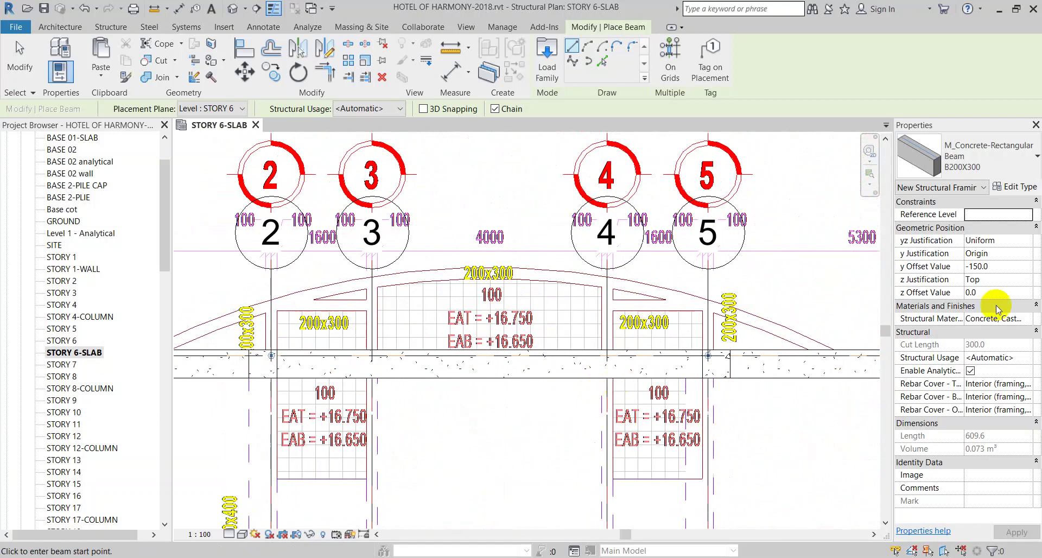
text(0)
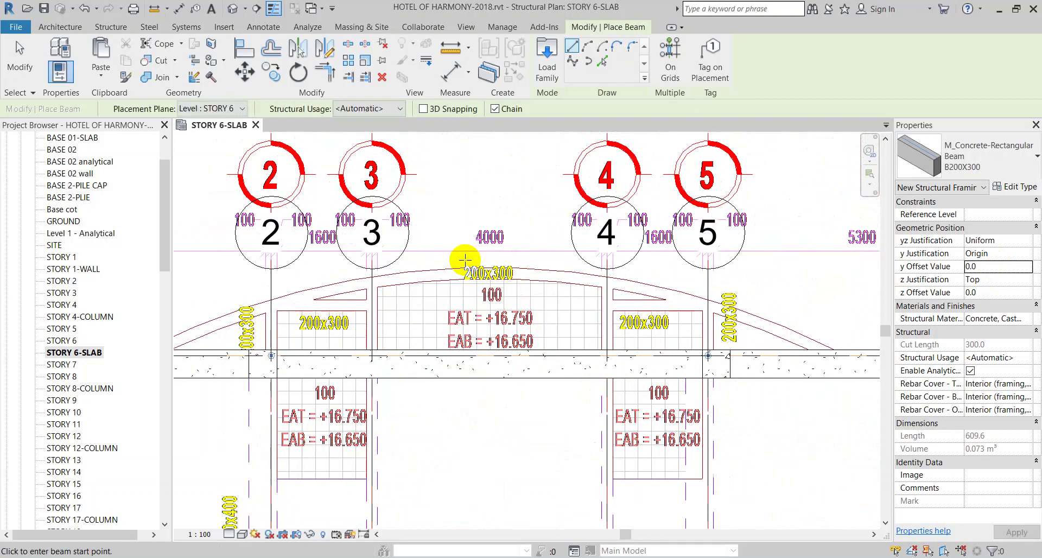
click(600, 63)
scroll(523, 274, up, 1)
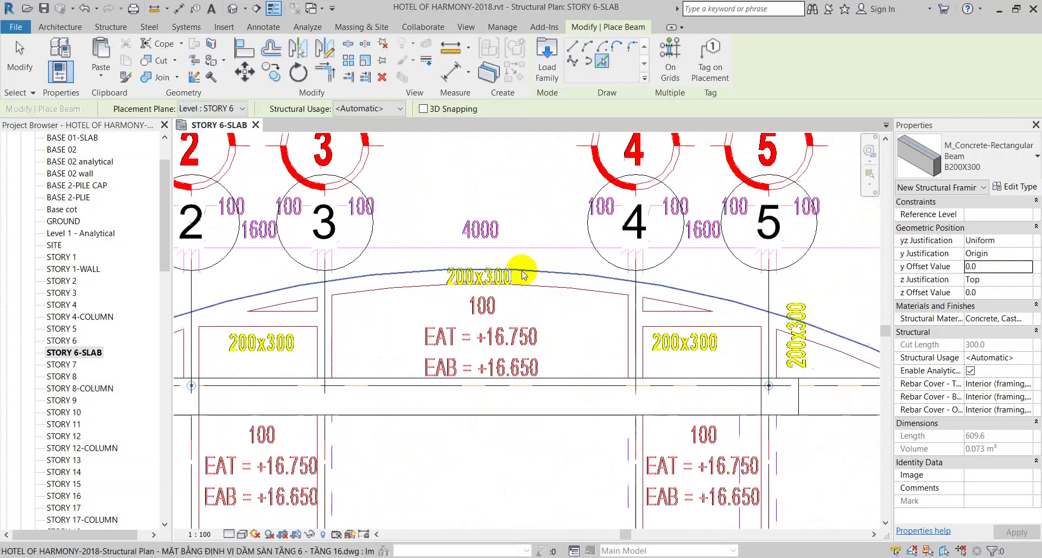
Place a curved beam along the arc, then select and delete it
click(550, 276)
scroll(310, 349, down, 2)
scroll(313, 344, up, 2)
scroll(320, 337, up, 2)
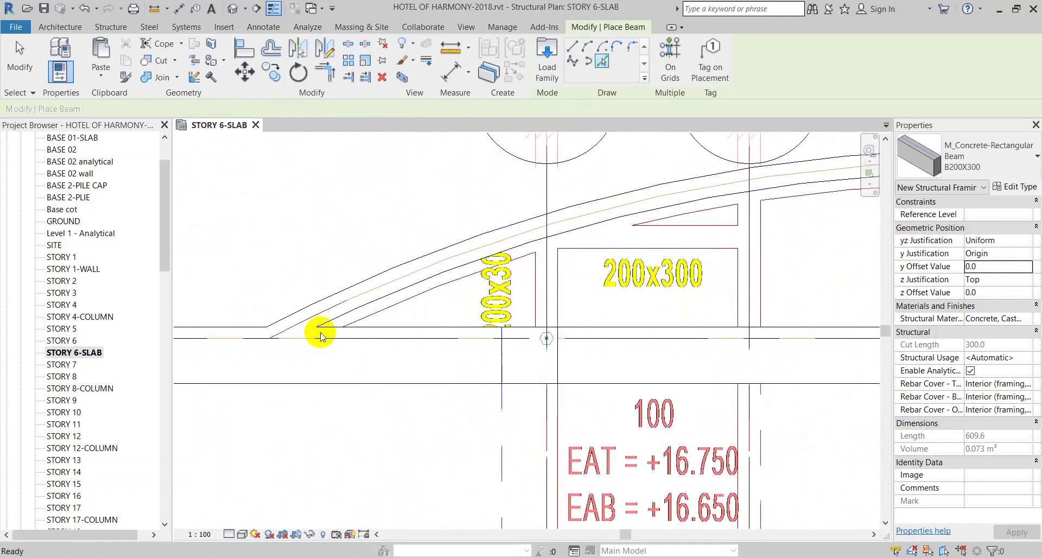
key(Escape)
key(Escape)
click(333, 312)
key(Delete)
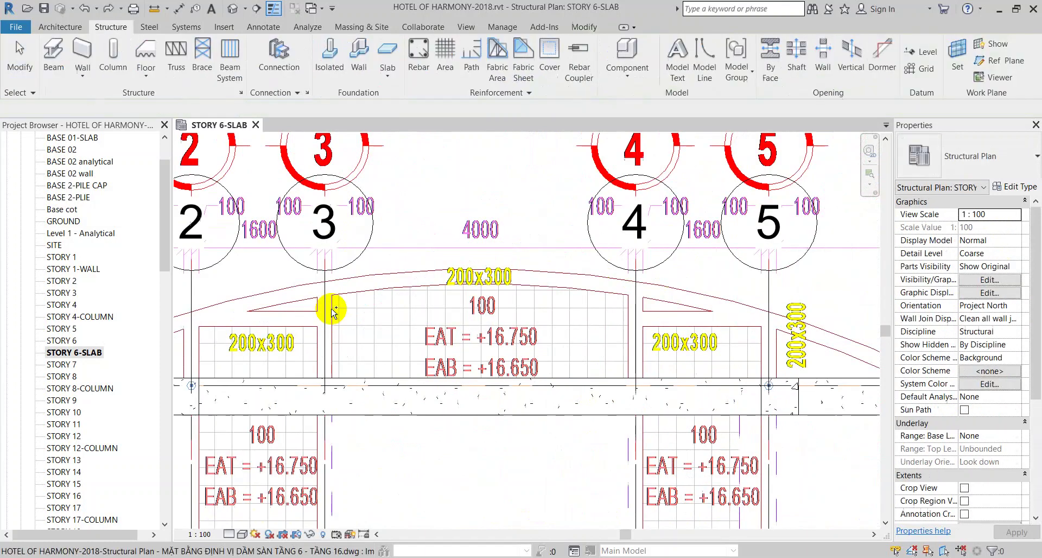
Select the existing curved beam and apply a y Offset of 0.0
middle_drag(415, 325, 539, 302)
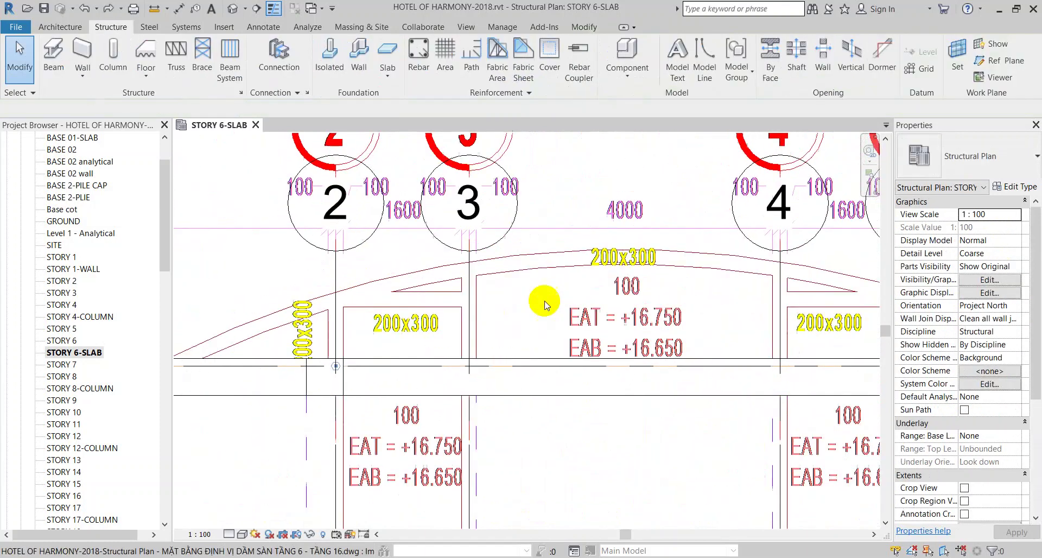
scroll(600, 298, down, 1)
click(449, 256)
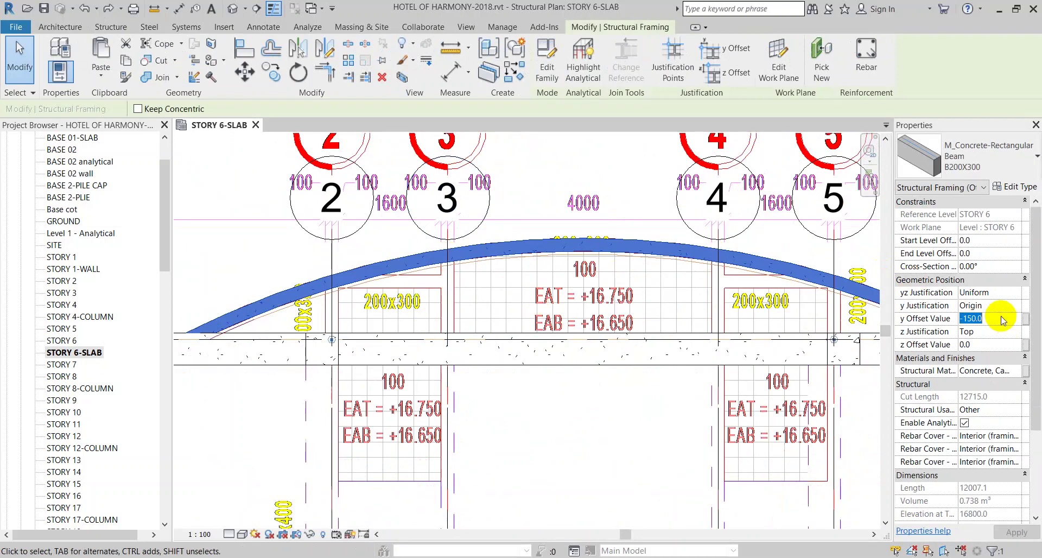
click(592, 403)
Select the B500X600 girder and the curved beam to compare their properties
click(611, 354)
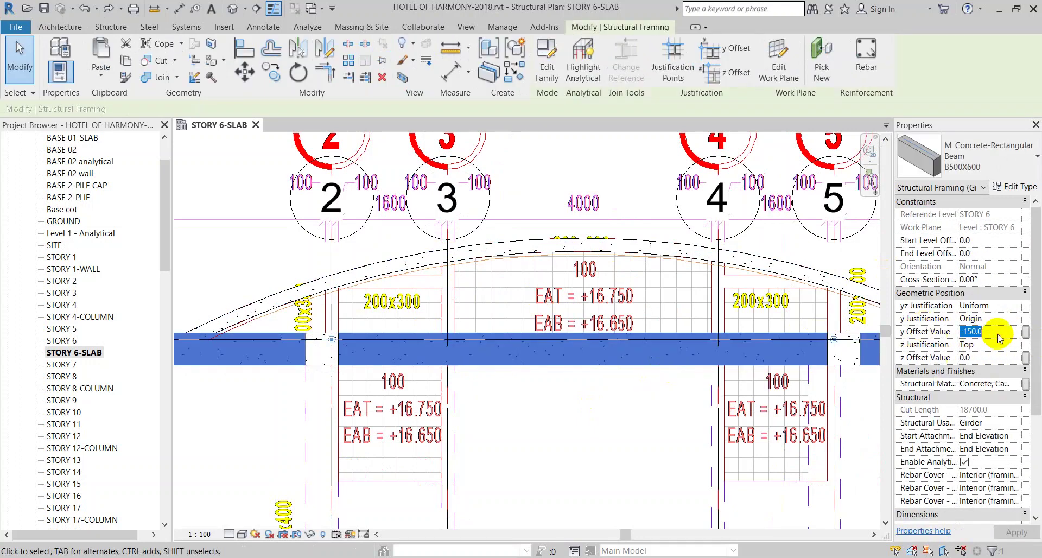
click(663, 379)
click(633, 244)
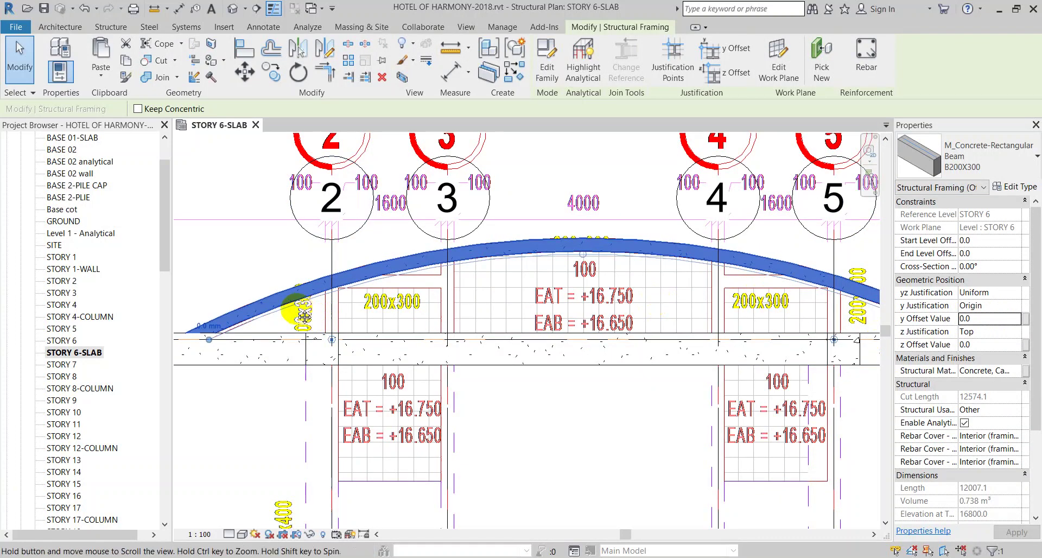
middle_drag(263, 294, 357, 303)
key(Escape)
click(357, 303)
Create a similar beam from the girder as B200X300 with y offset 0, using Pick Lines
key(Escape)
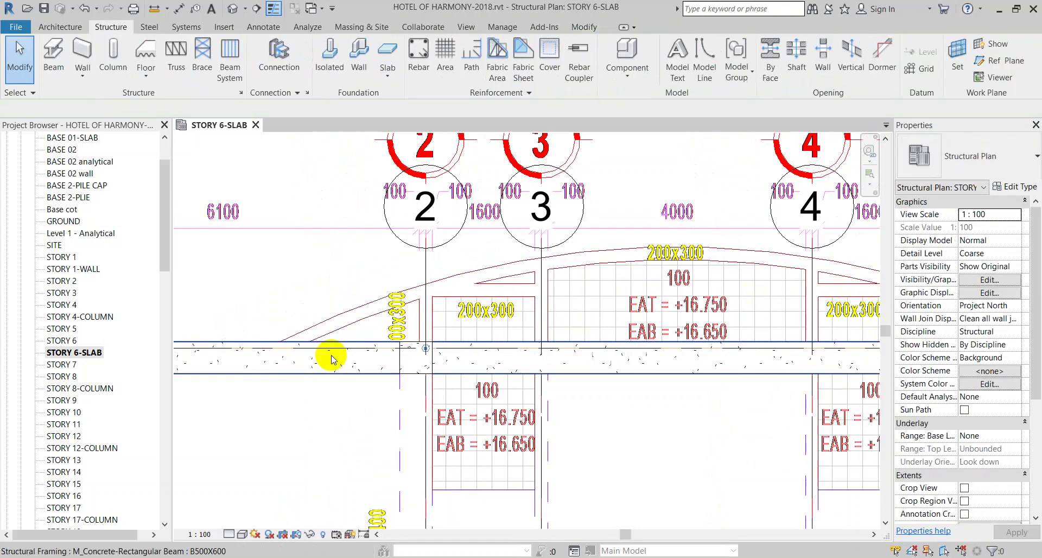
click(335, 371)
key(c)
key(s)
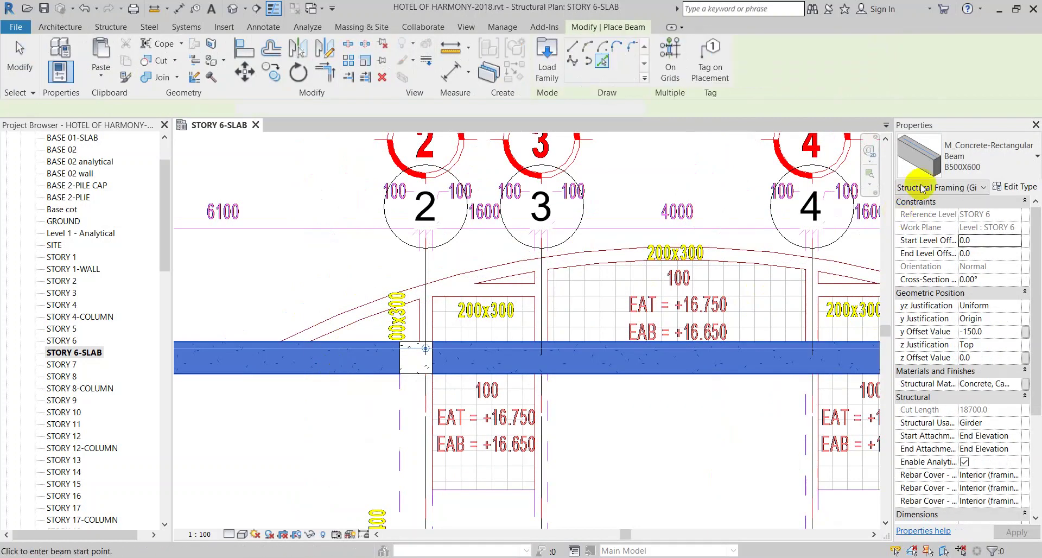
click(937, 170)
scroll(936, 217, up, 3)
click(923, 215)
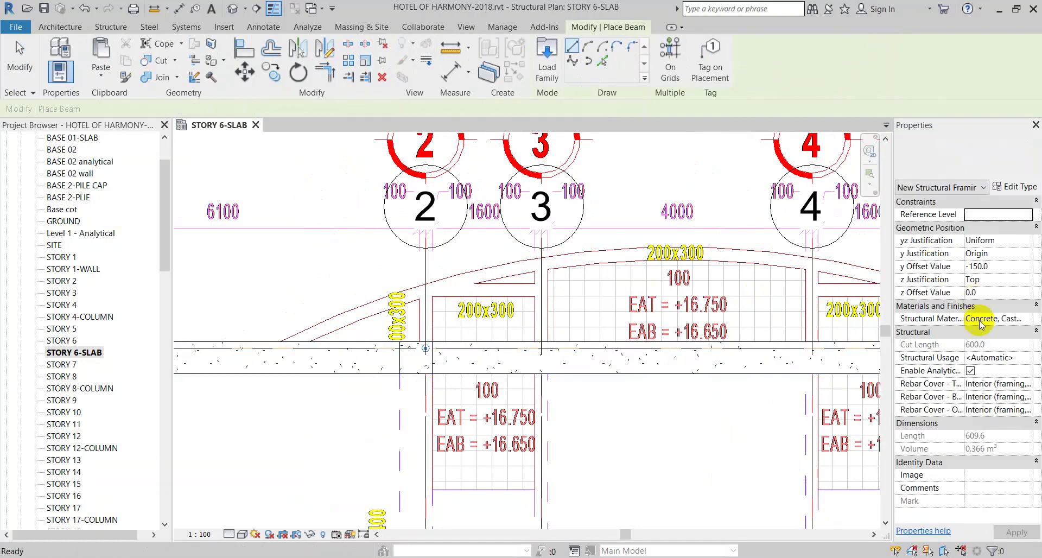
text(0)
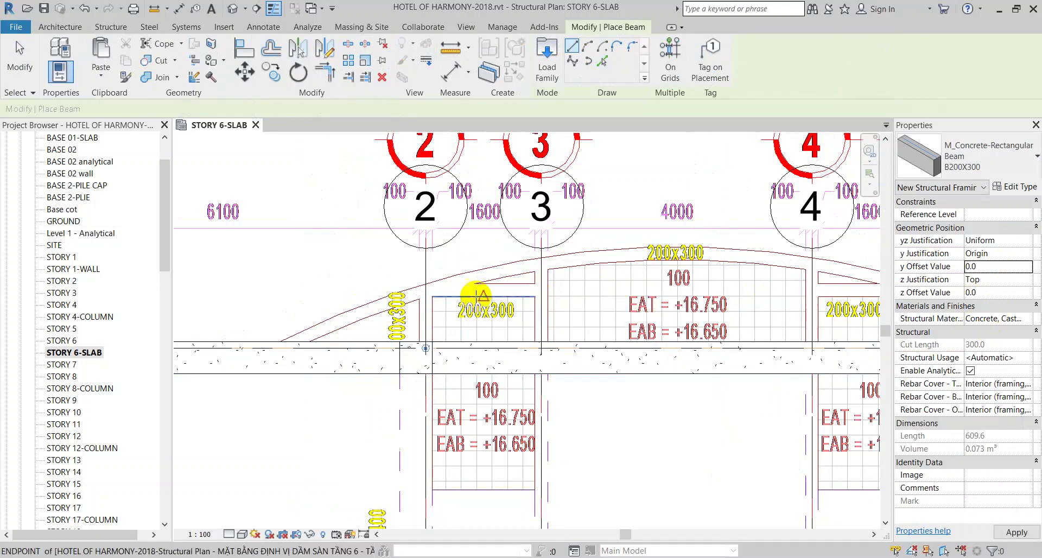
click(601, 61)
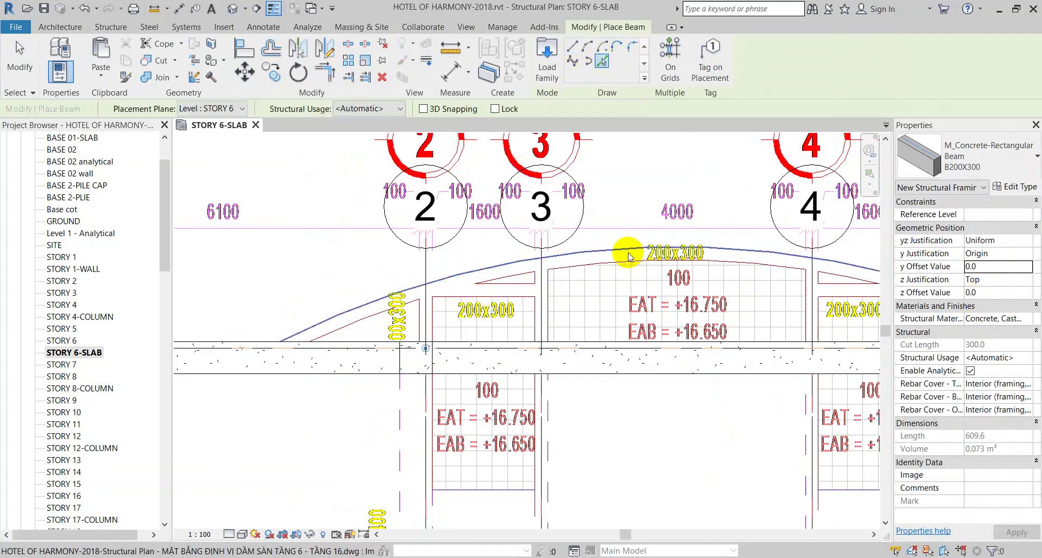
Place a beam along the arc and align it to the arc line
click(629, 256)
scroll(321, 353, up, 2)
key(Escape)
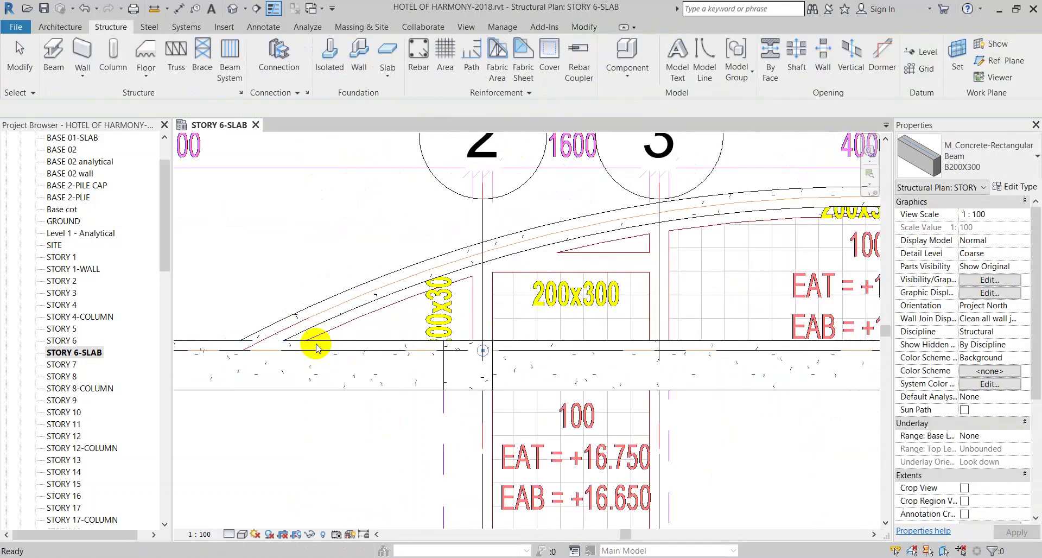
key(a)
key(l)
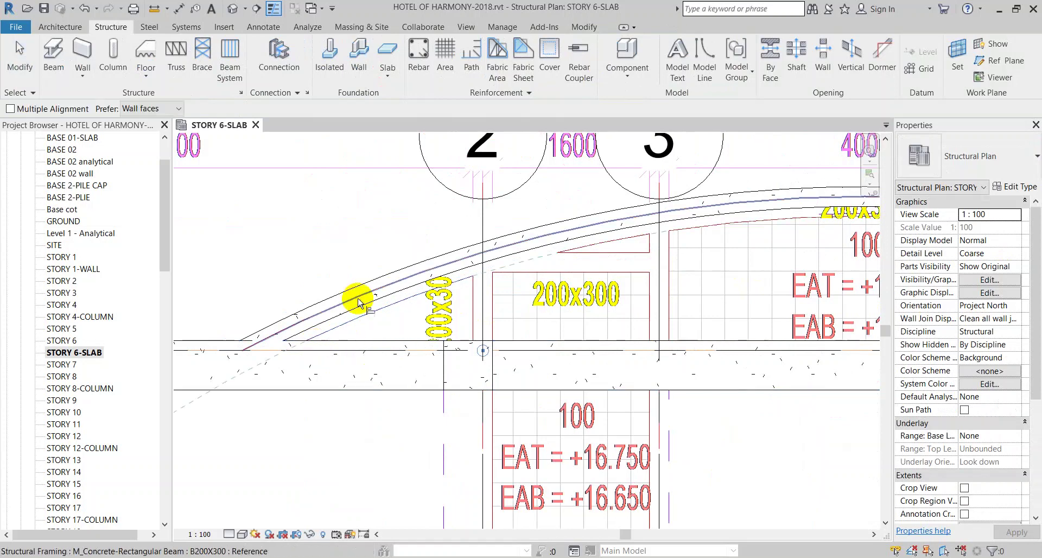
click(357, 301)
key(Escape)
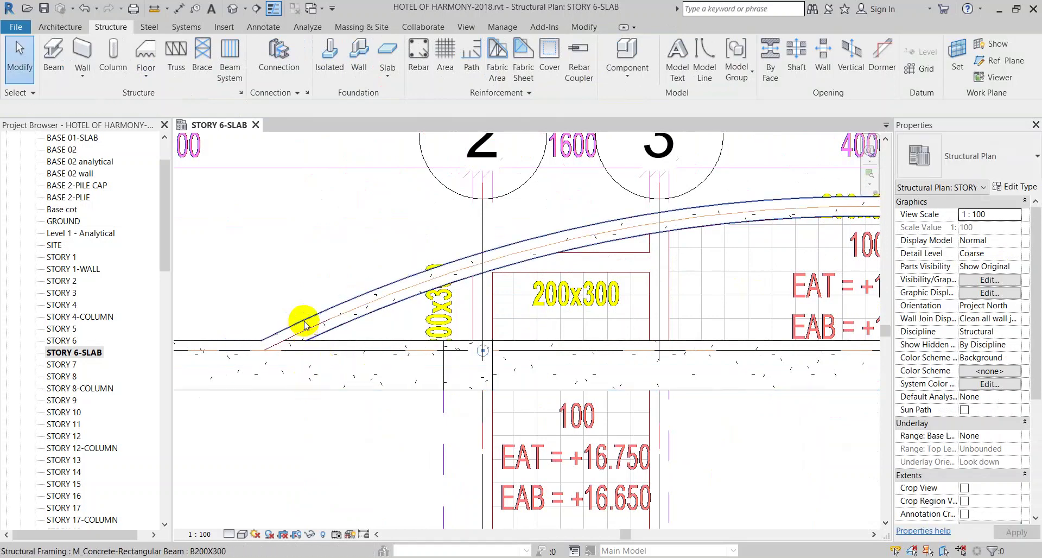
Select the curved beam over grids 2 to 5 and start a similar beam with CS
scroll(304, 325, down, 2)
middle_drag(447, 279, 410, 304)
middle_drag(675, 384, 543, 299)
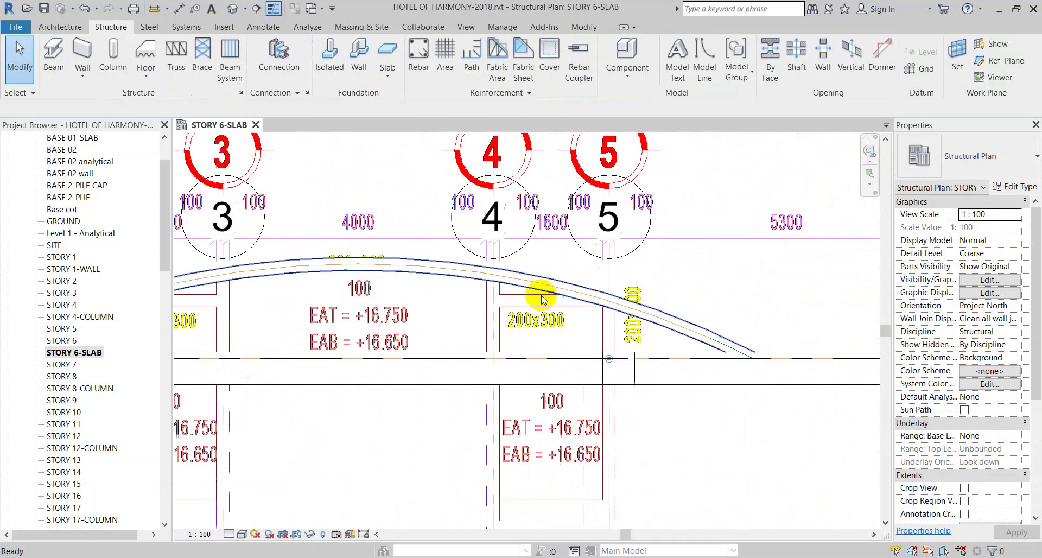
scroll(687, 338, up, 1)
click(687, 337)
scroll(431, 255, down, 2)
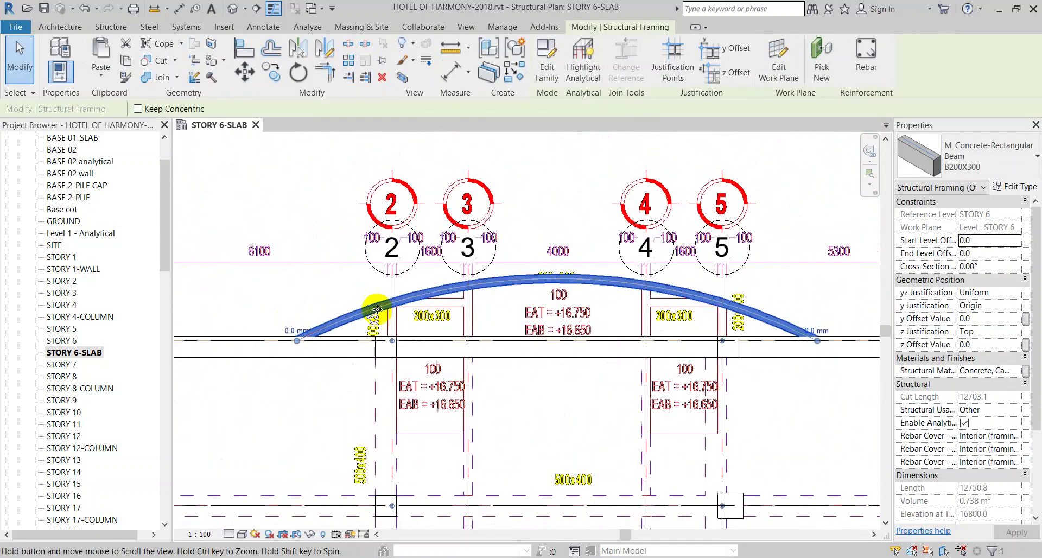
scroll(384, 321, up, 2)
key(c)
key(s)
scroll(413, 332, up, 2)
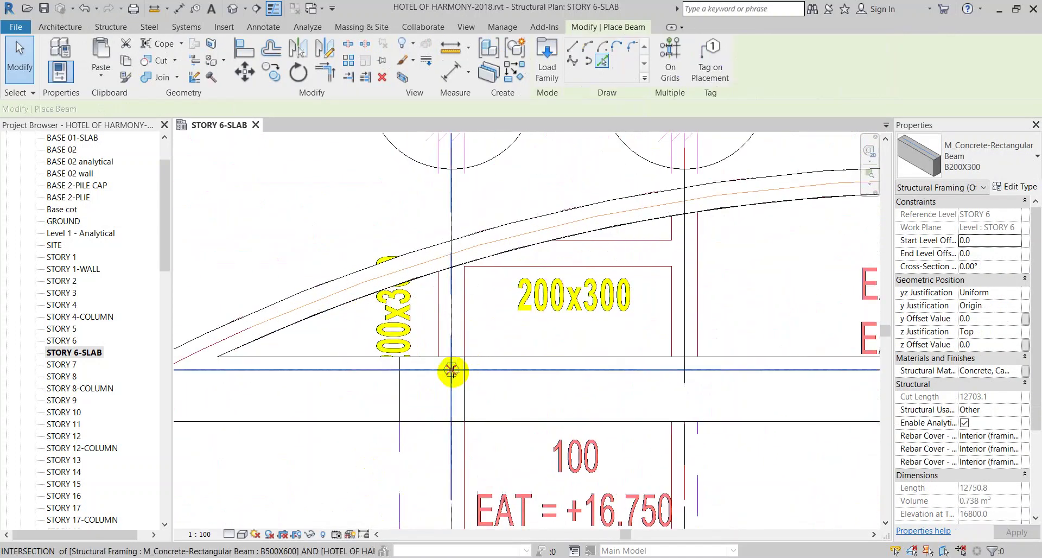
Start a beam at the grid intersection and cancel the unwanted vertical segment
click(452, 370)
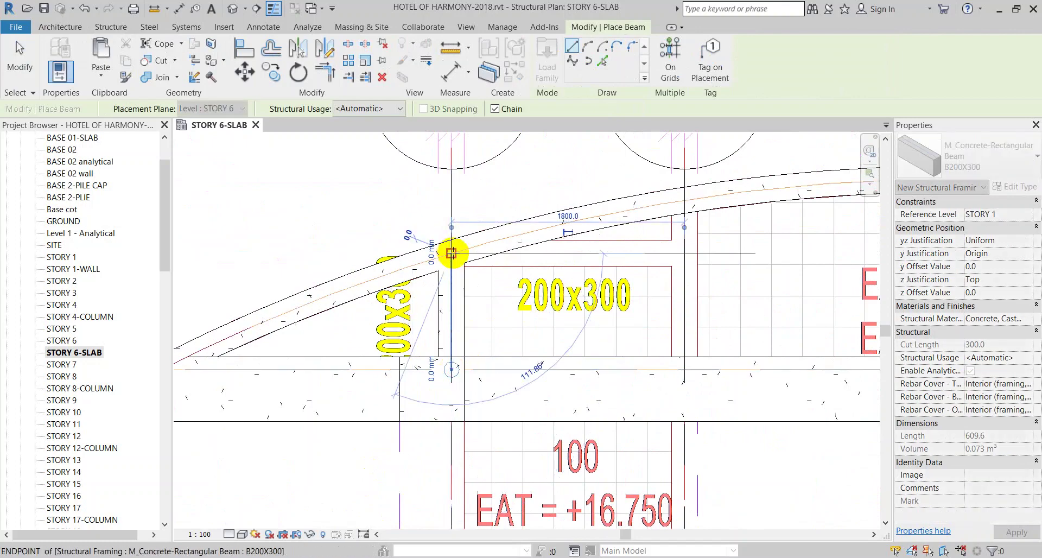
key(Escape)
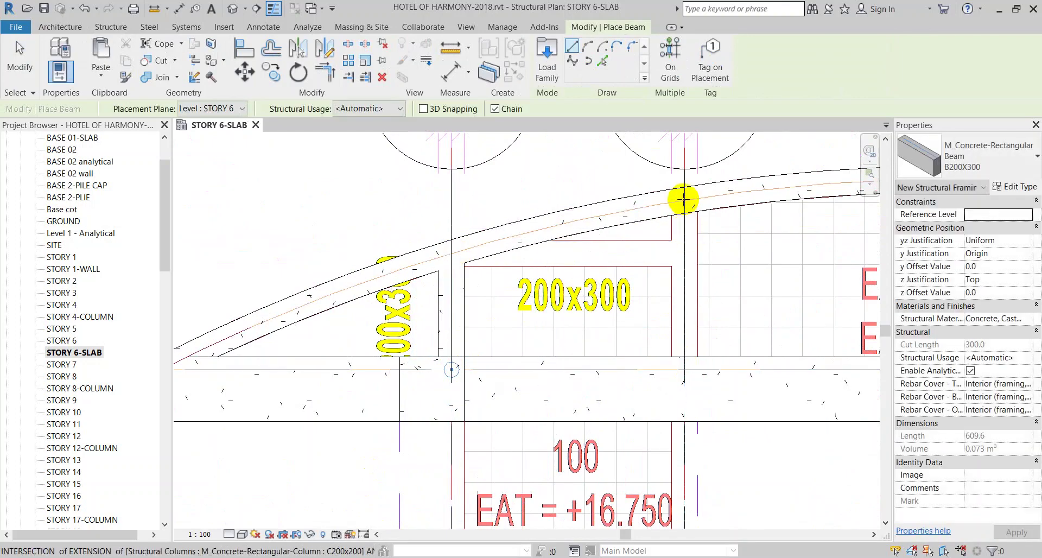
scroll(684, 200, down, 3)
scroll(680, 279, down, 2)
scroll(668, 426, up, 2)
Frame grids 1 to 5 and D to F, then place a beam by picking the drawing line
middle_drag(667, 425, 662, 218)
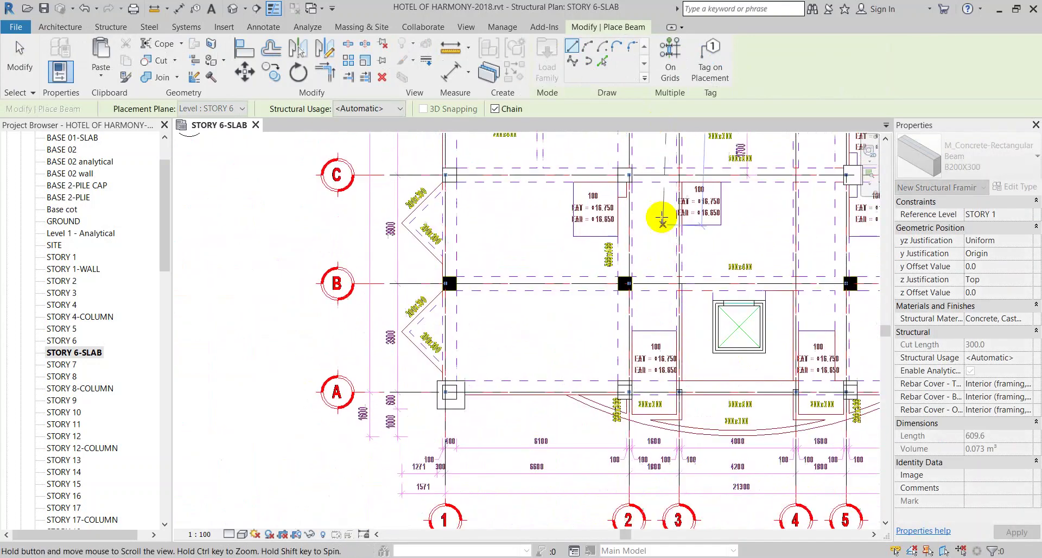
scroll(675, 414, up, 2)
scroll(675, 402, up, 1)
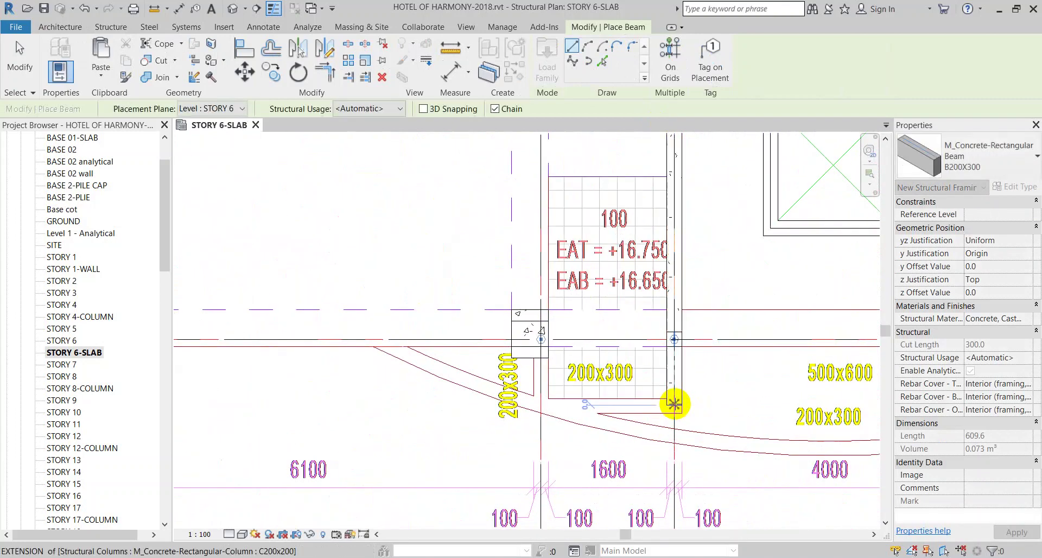
scroll(675, 404, down, 3)
mouse_move(663, 298)
middle_down()
mouse_move(669, 182)
mouse_move(654, 235)
middle_up()
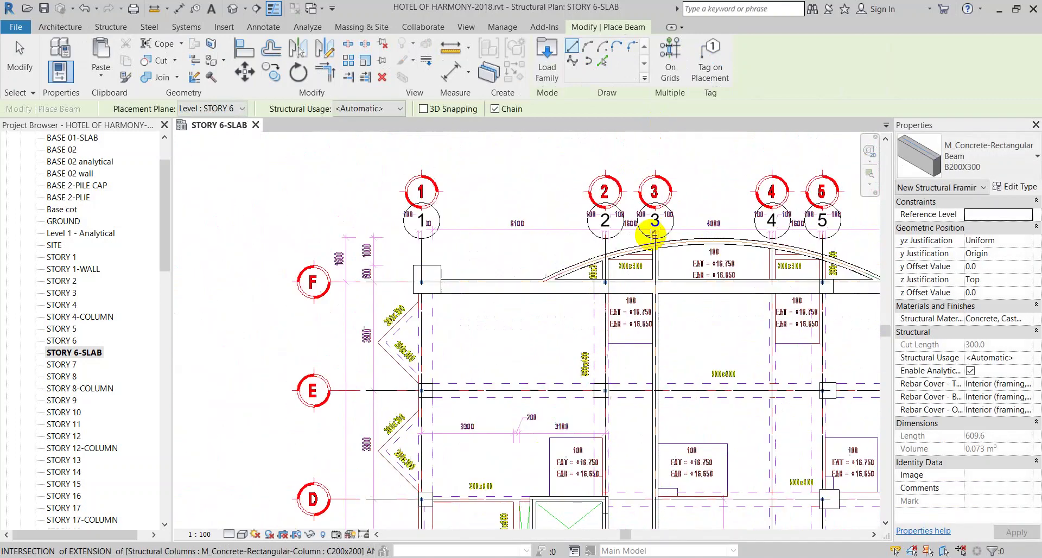
scroll(633, 266, up, 5)
scroll(628, 282, up, 1)
click(605, 59)
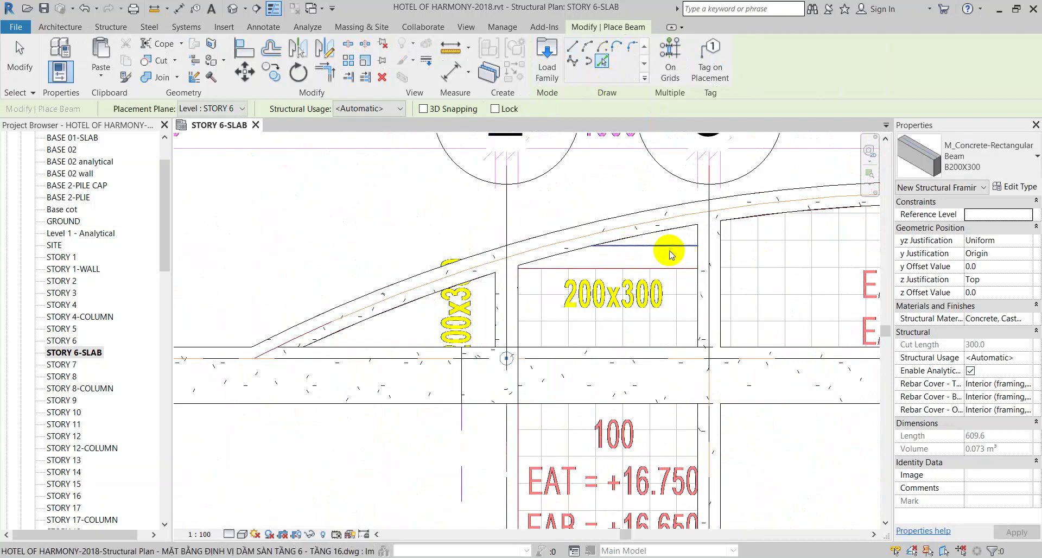
key(Escape)
key(Escape)
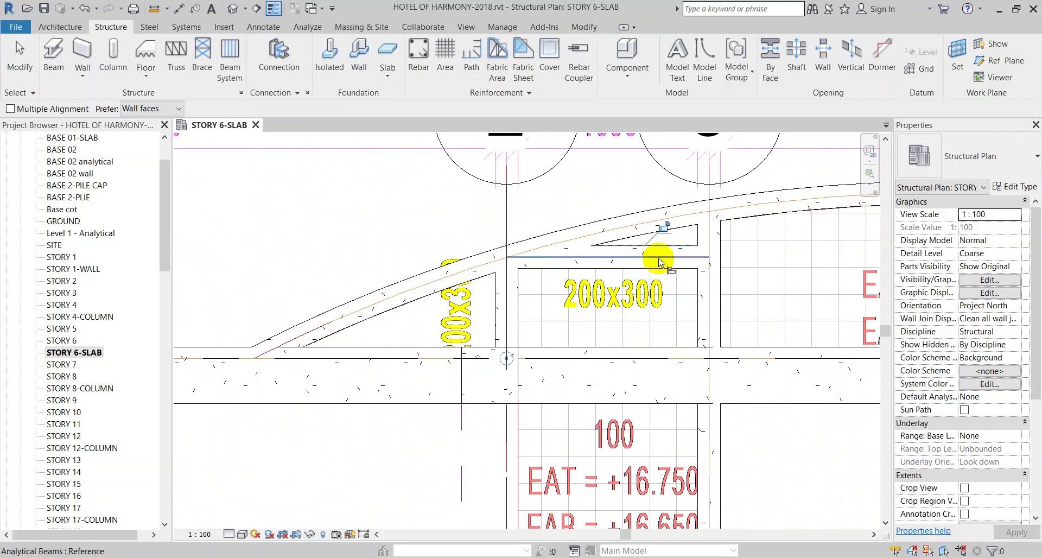
Exit the active tool and zoom in on a corner column past grids 2 to 6
key(Escape)
scroll(513, 269, down, 3)
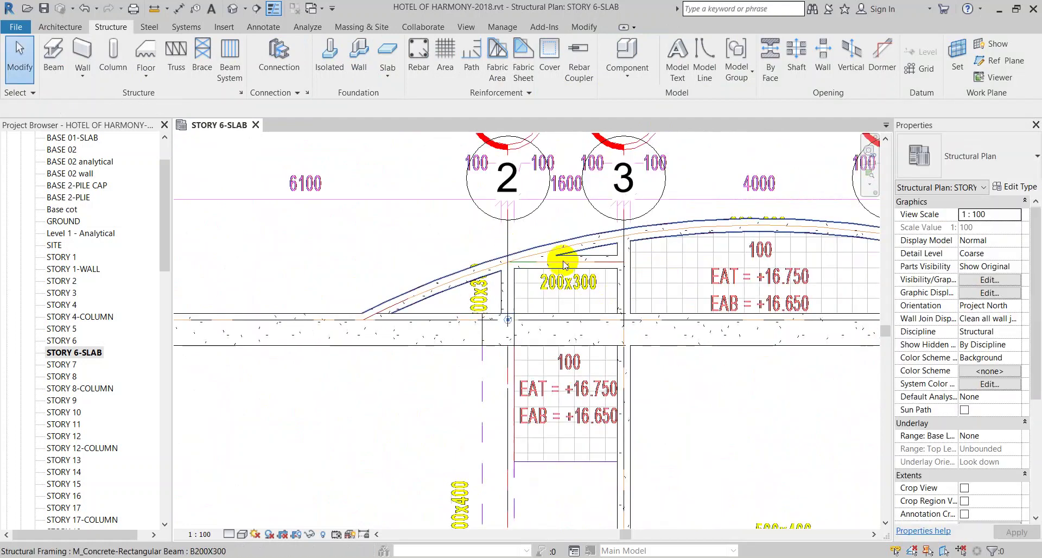
middle_drag(564, 264, 514, 258)
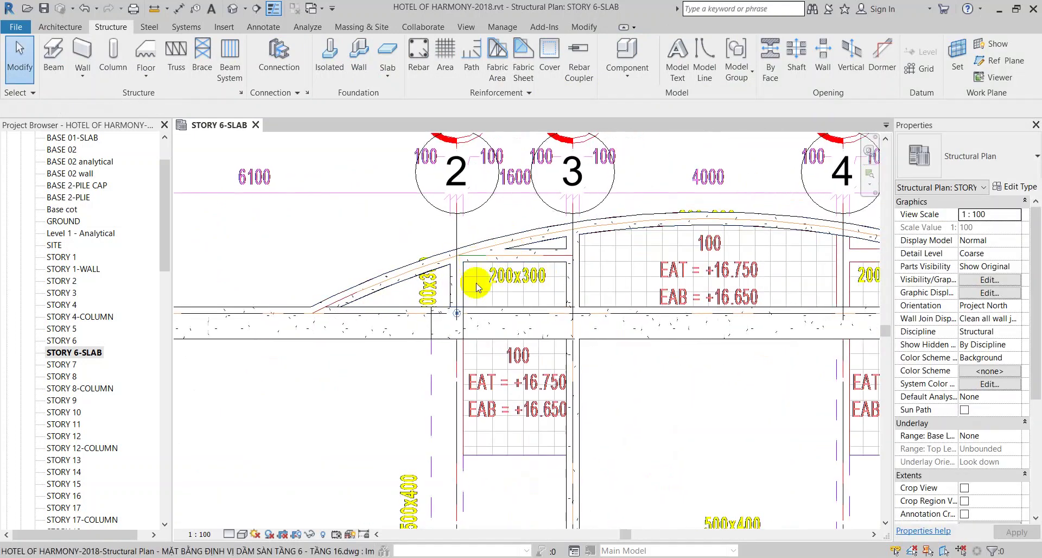
scroll(476, 288, down, 3)
middle_drag(426, 296, 309, 228)
scroll(354, 254, down, 1)
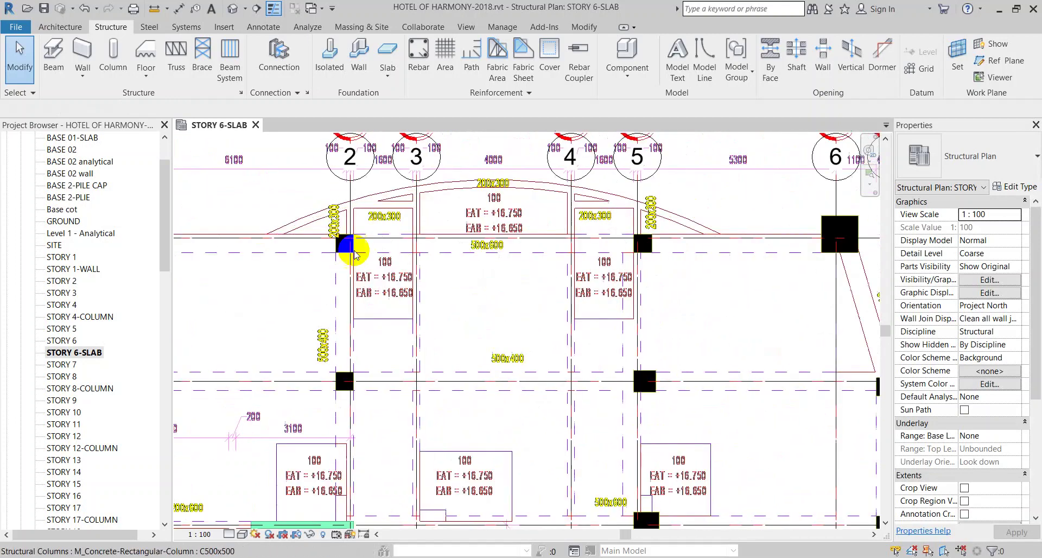
scroll(380, 261, down, 2)
middle_drag(442, 274, 391, 221)
scroll(399, 228, up, 5)
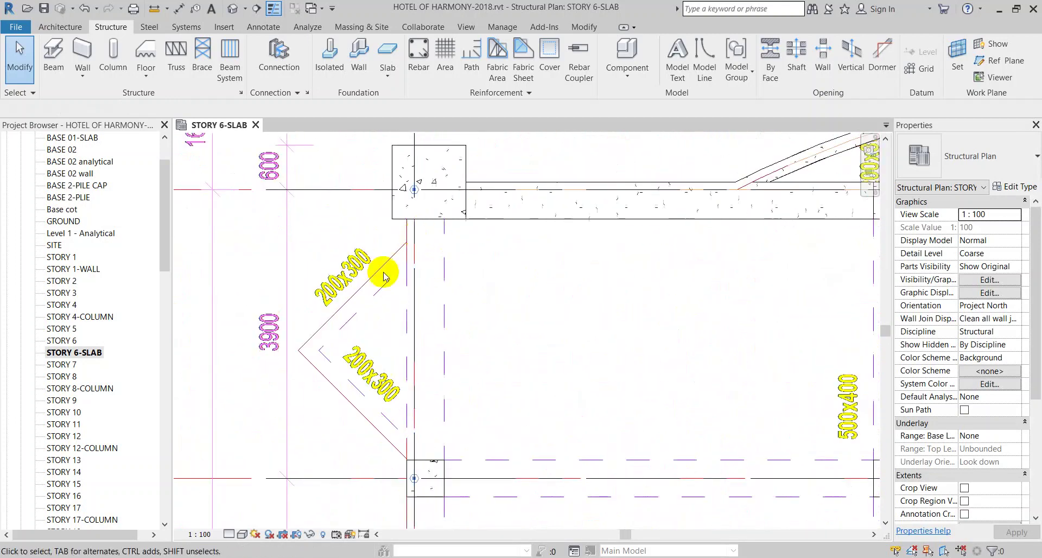
Select the B500X600 beam beside the column and review grids A to F
click(535, 203)
scroll(534, 204, down, 3)
middle_drag(454, 460, 434, 290)
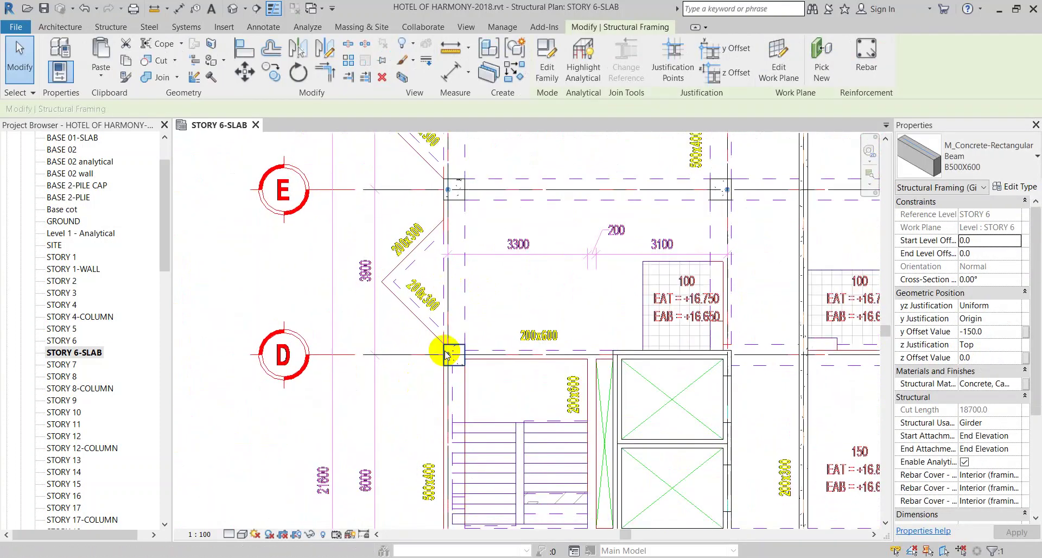
middle_drag(445, 354, 425, 174)
scroll(425, 360, down, 2)
middle_drag(426, 360, 432, 235)
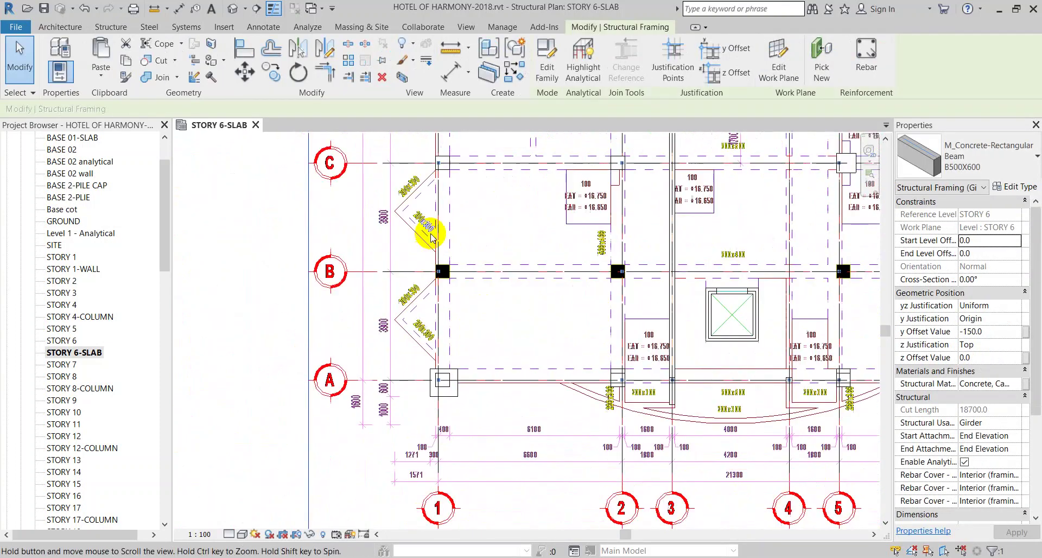
scroll(427, 334, up, 2)
middle_drag(427, 334, 454, 419)
middle_drag(456, 186, 458, 349)
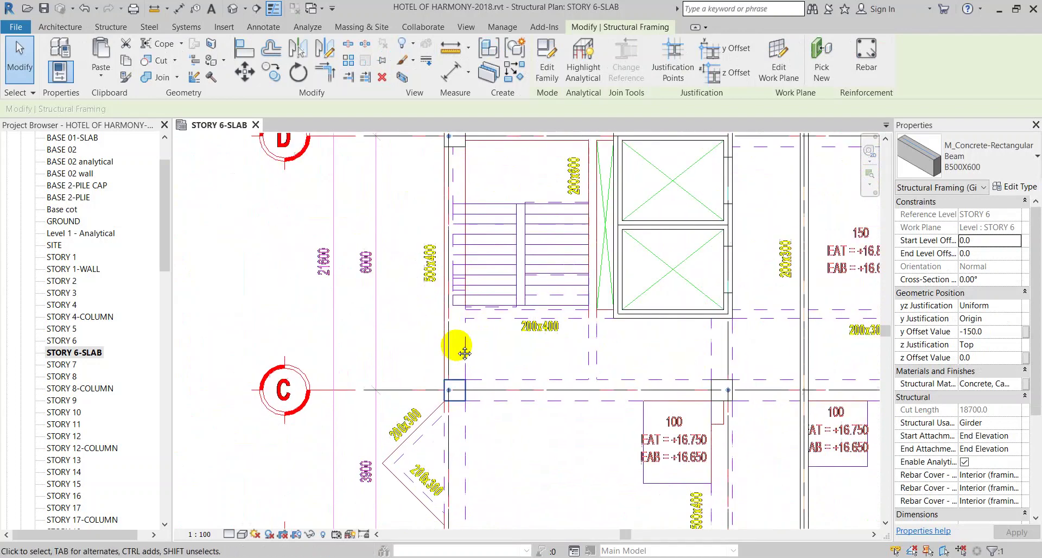
middle_drag(472, 136, 477, 239)
middle_drag(479, 182, 484, 320)
mouse_move(481, 266)
middle_down()
mouse_move(477, 365)
mouse_move(472, 233)
middle_up()
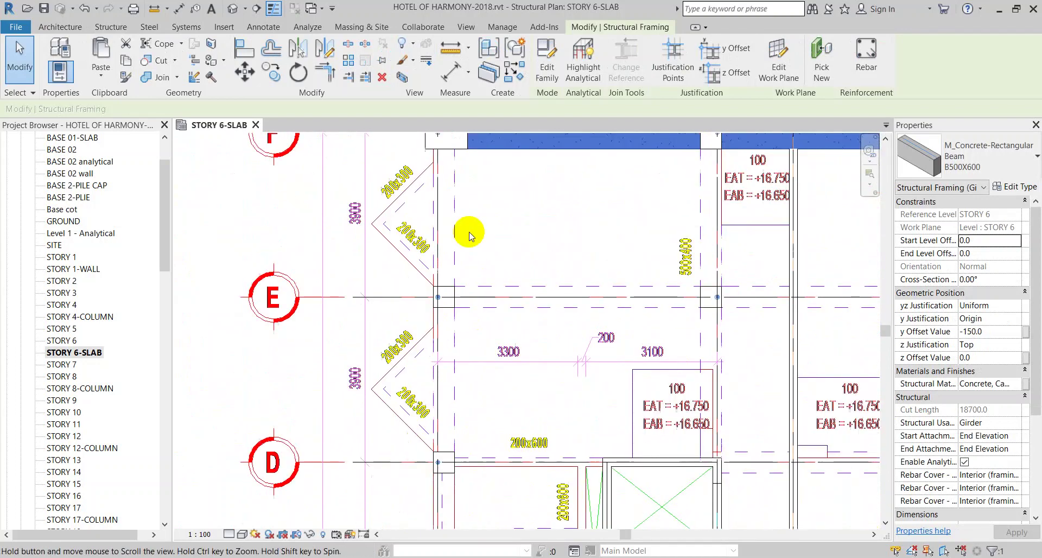
Clear the selection, then start and cancel an Aligned Dimension (DI)
key(Escape)
key(d)
key(i)
scroll(456, 334, down, 2)
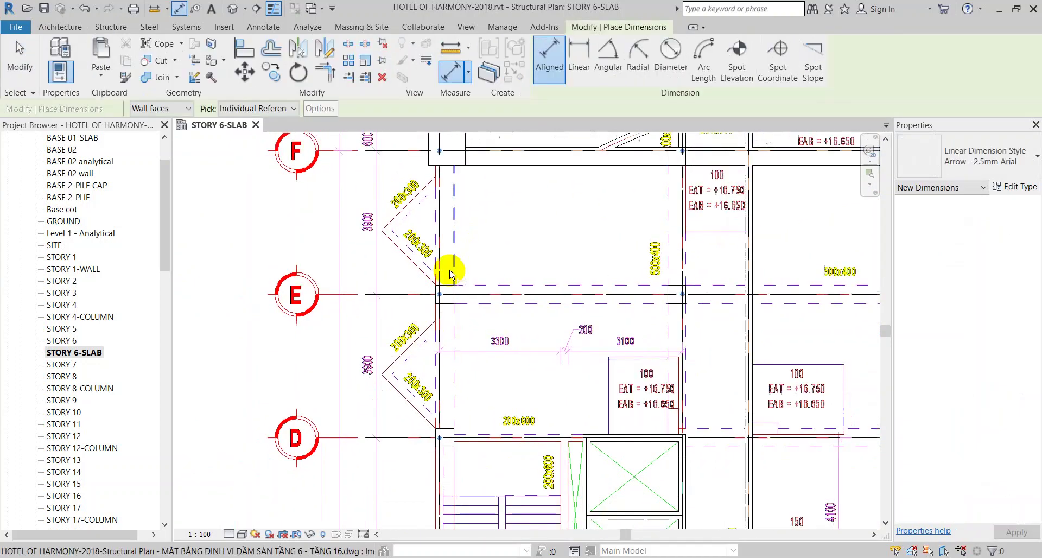
scroll(461, 326, down, 2)
key(Escape)
scroll(451, 434, up, 3)
scroll(484, 430, down, 2)
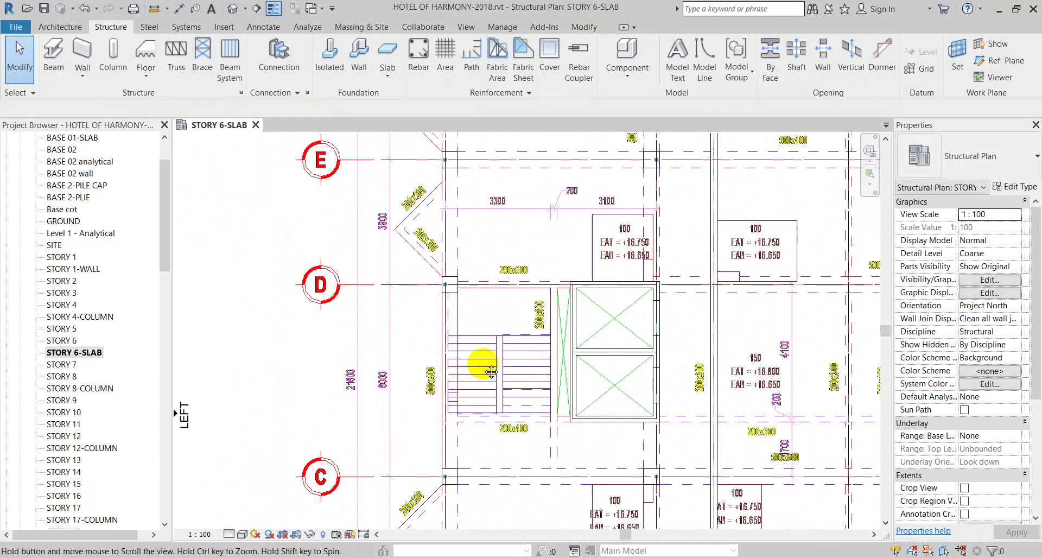
scroll(526, 237, up, 2)
scroll(475, 217, up, 2)
Start the Beam tool (BM) and bring grids D to A into view
key(b)
key(m)
scroll(472, 204, up, 2)
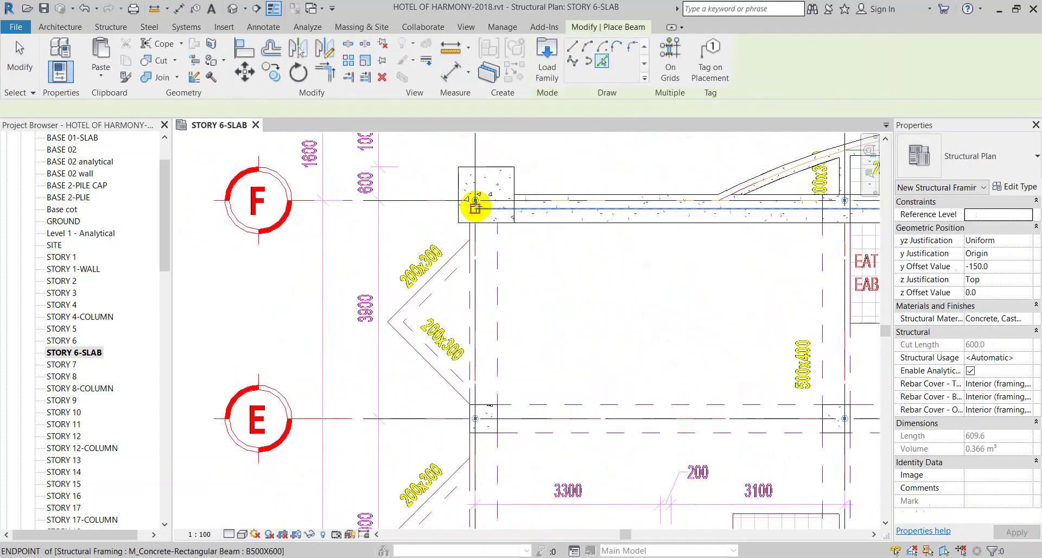
scroll(475, 200, up, 1)
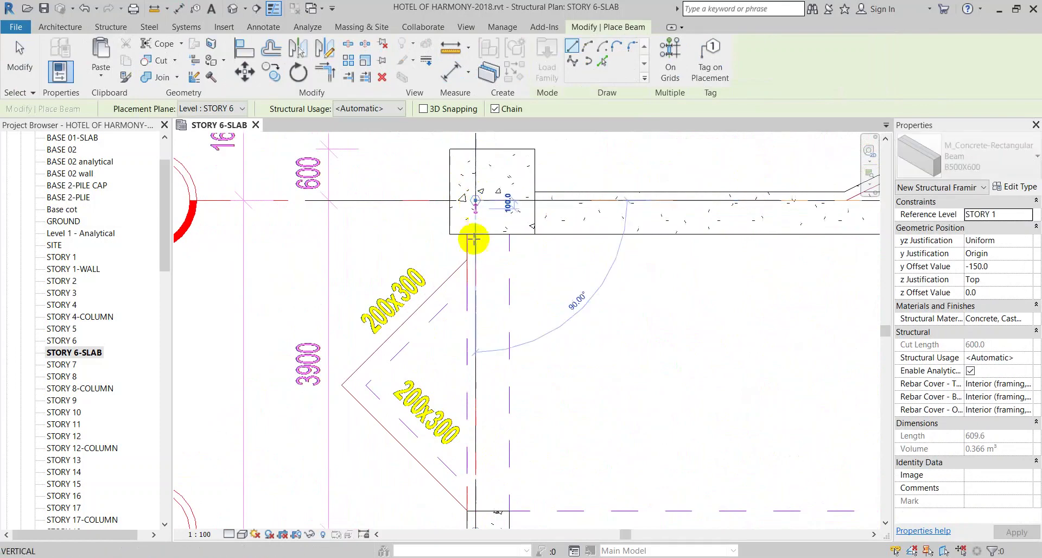
scroll(476, 272, down, 3)
middle_drag(477, 348, 464, 130)
scroll(476, 472, up, 1)
scroll(472, 468, up, 1)
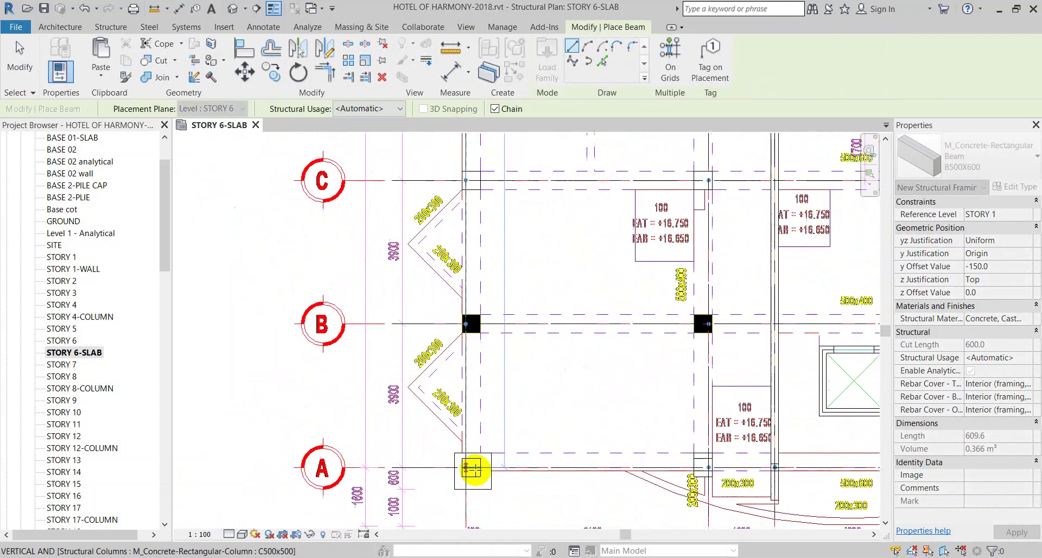
scroll(458, 467, up, 2)
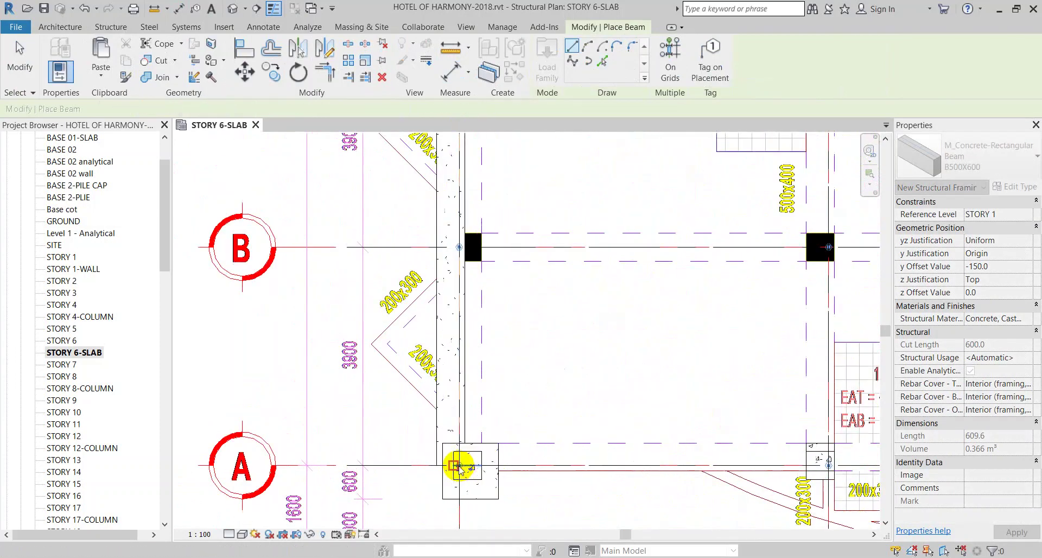
Give the grid-1 B500X600 girder a y Offset of 150
key(Escape)
key(Escape)
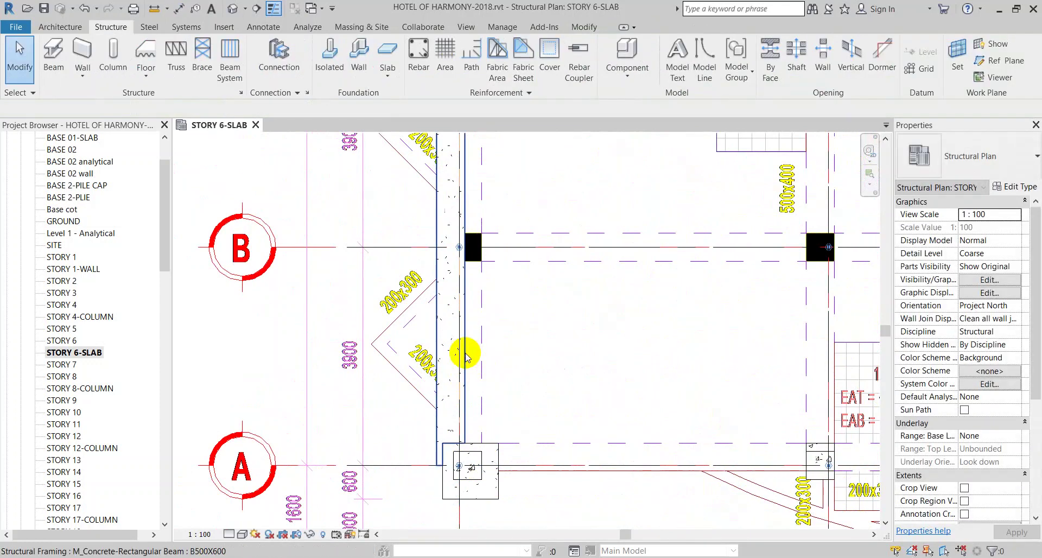
click(464, 354)
text(0)
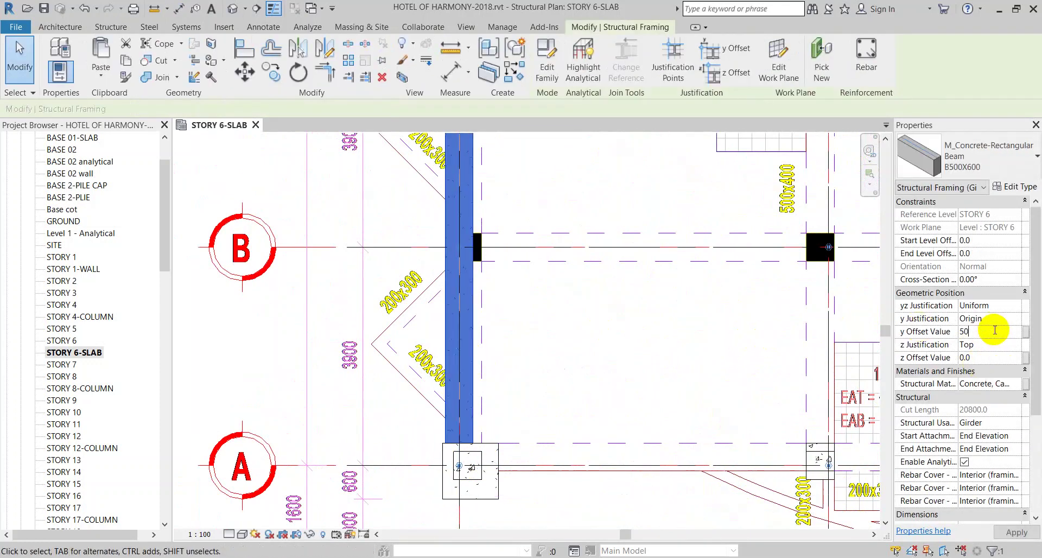
text(150.0)
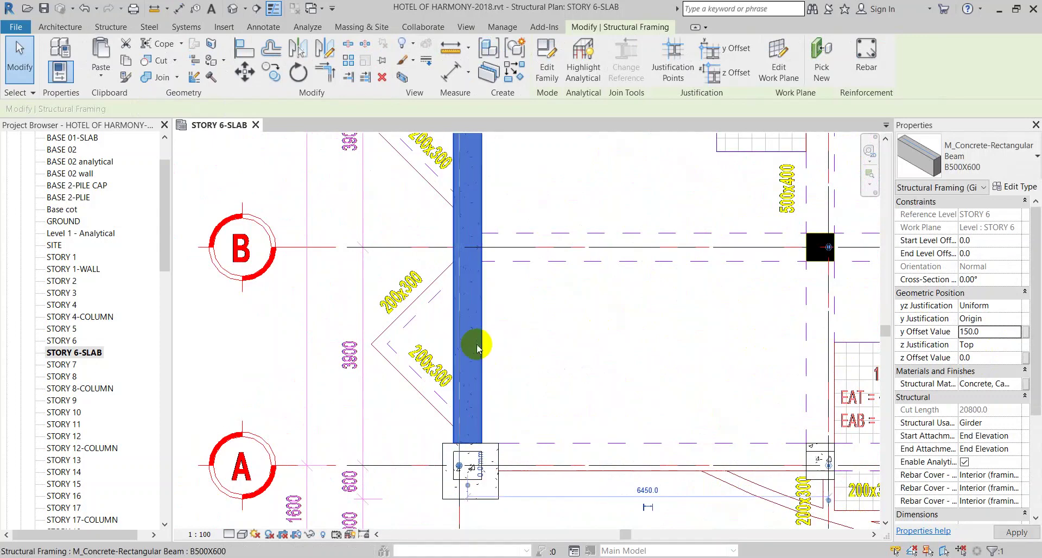
key(Escape)
scroll(477, 344, down, 2)
middle_drag(517, 256, 540, 221)
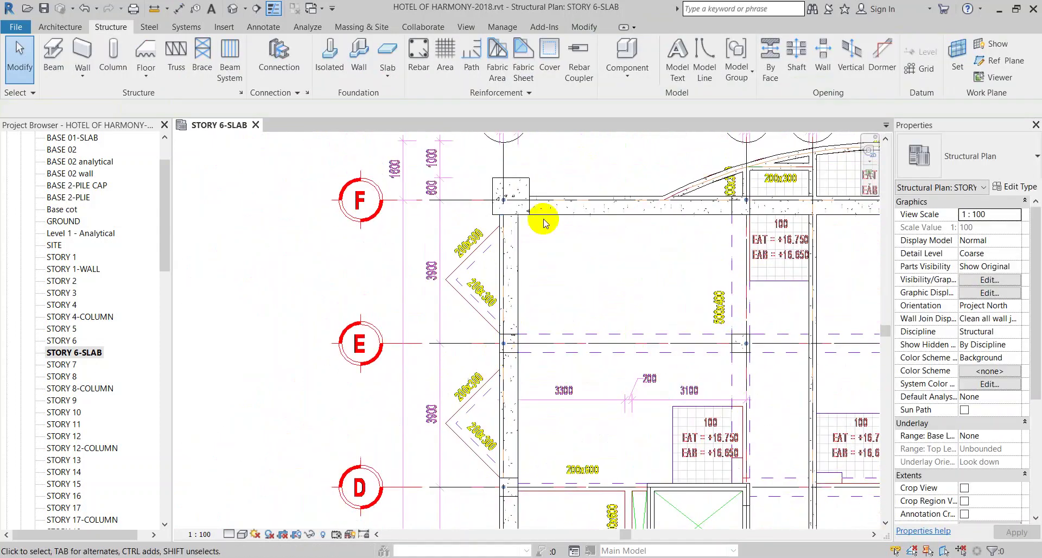
Place beams along the upper and lower diagonal DWG lines using CS with Pick Lines
click(477, 240)
scroll(454, 256, up, 2)
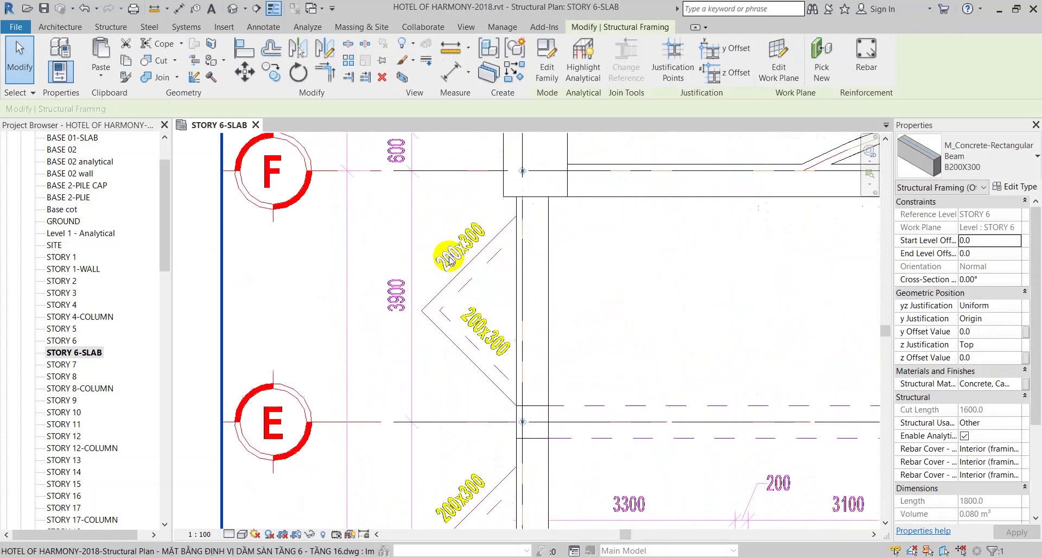
scroll(524, 205, up, 2)
key(c)
key(s)
click(602, 61)
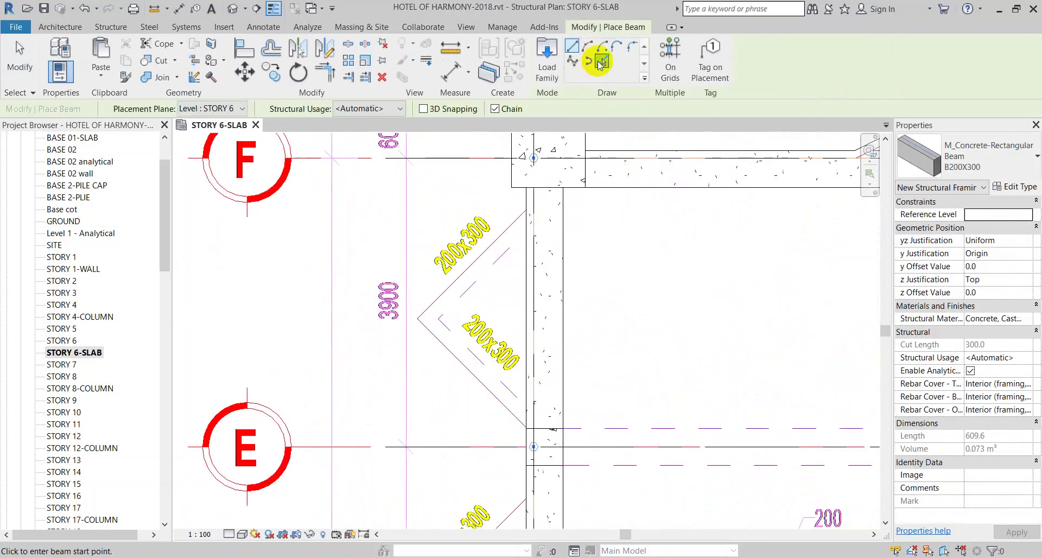
click(460, 280)
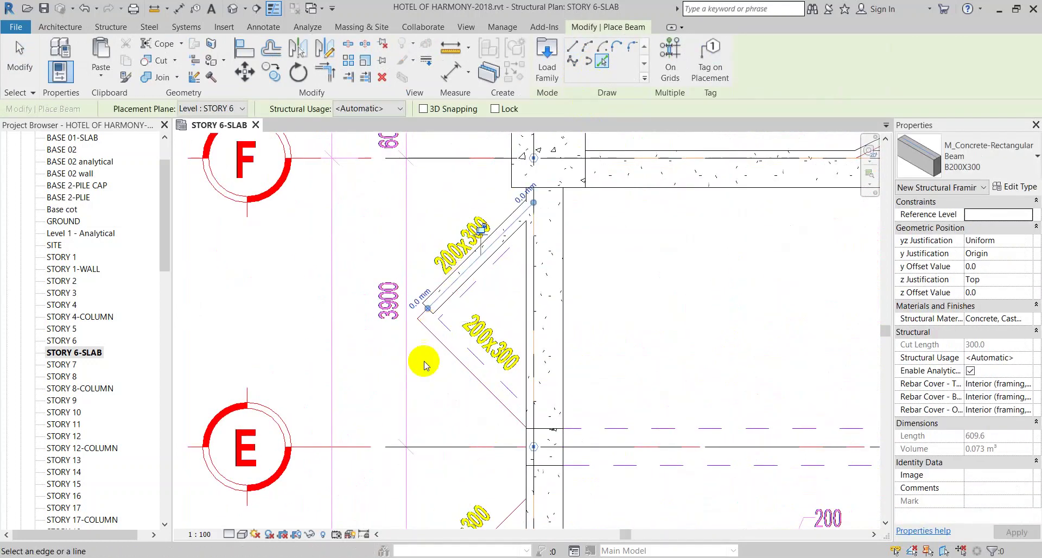
click(439, 346)
key(Escape)
key(Escape)
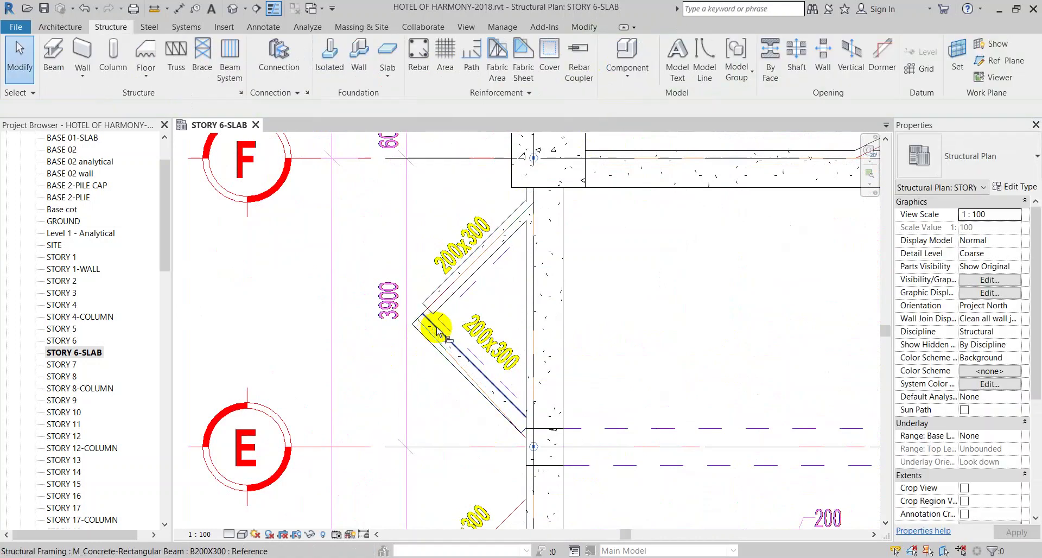
Attempt aligning the lower diagonal beam with AL, then cancel the failed alignment
scroll(433, 332, up, 2)
key(a)
key(l)
click(462, 361)
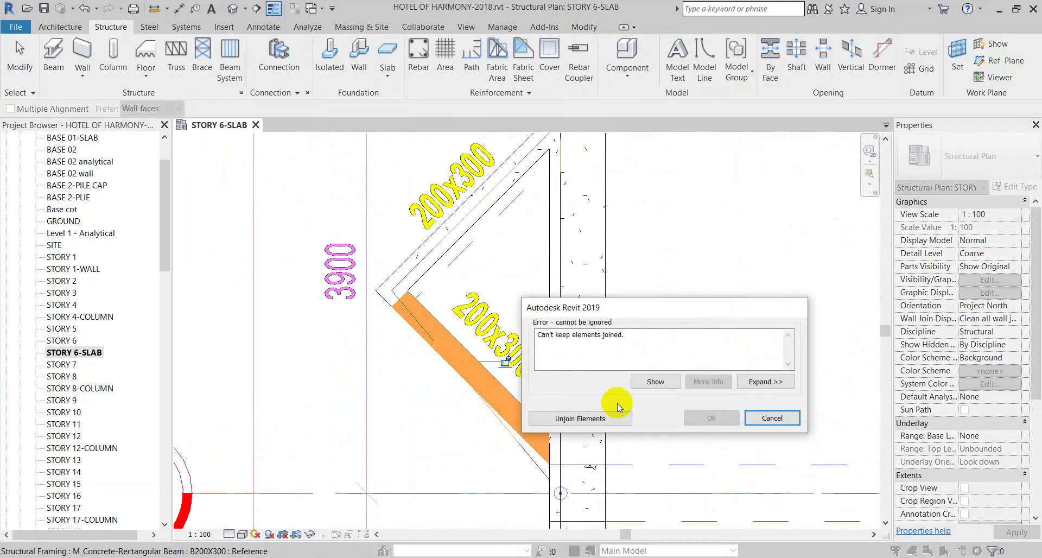
drag(623, 306, 674, 245)
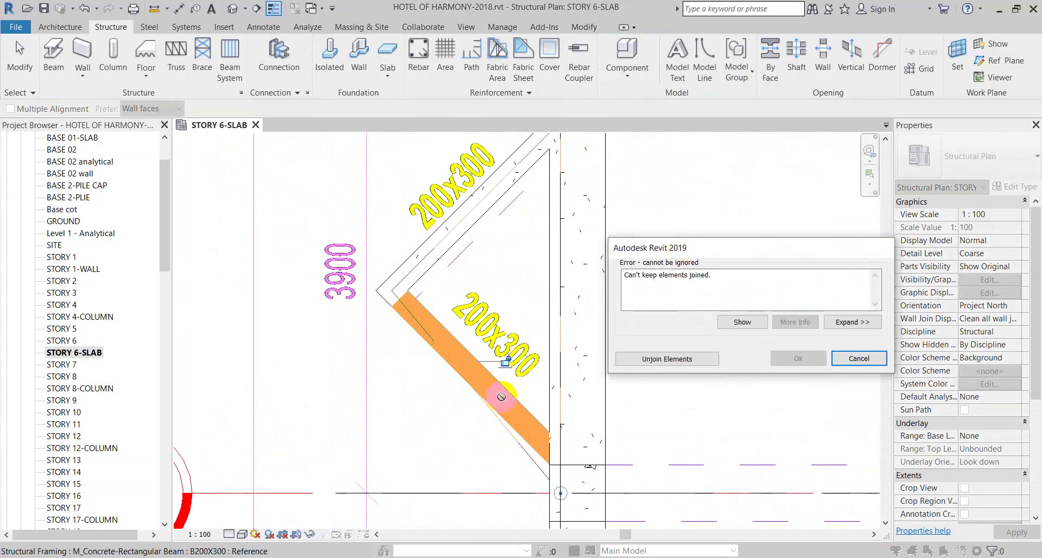
key(Escape)
key(Escape)
Align the lower diagonal beam's edge to the DWG beam outline, unjoining it so it holds
click(518, 431)
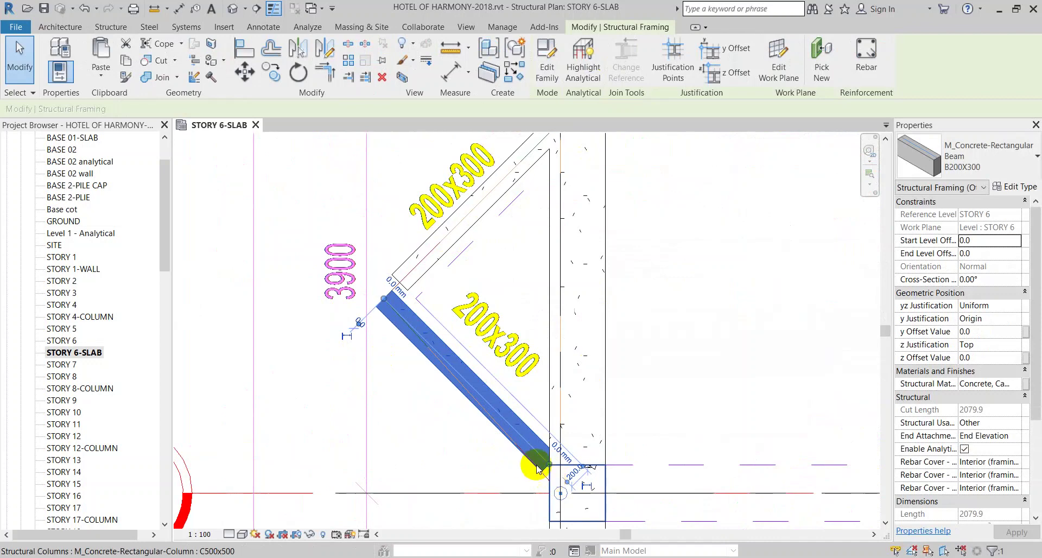
scroll(549, 476, up, 3)
scroll(561, 456, down, 2)
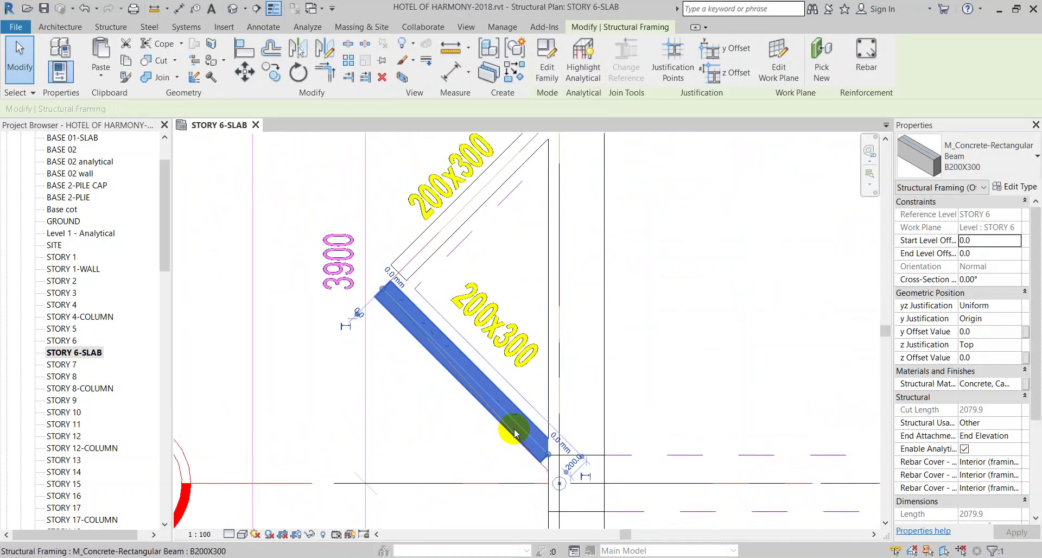
key(Escape)
key(a)
key(l)
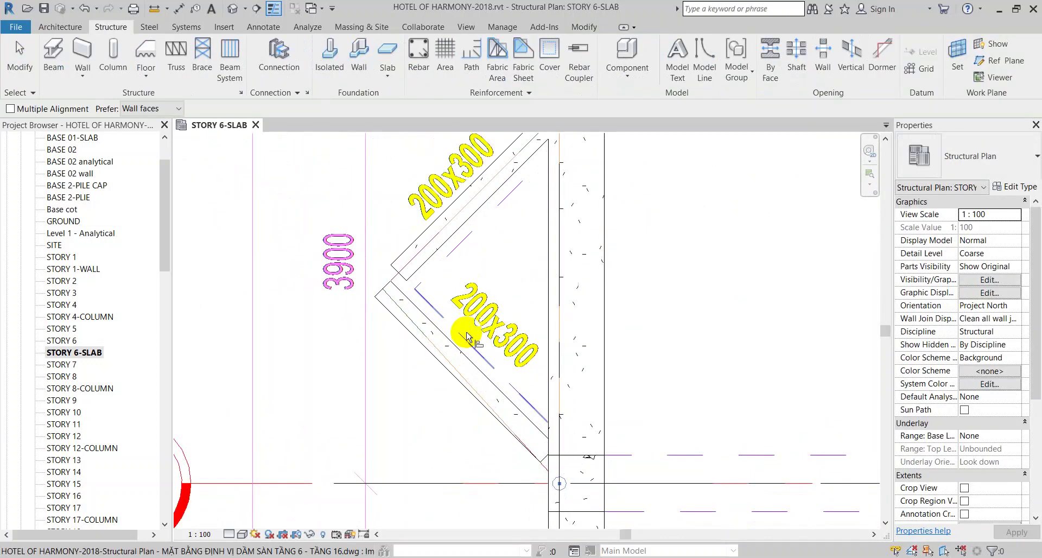
click(444, 337)
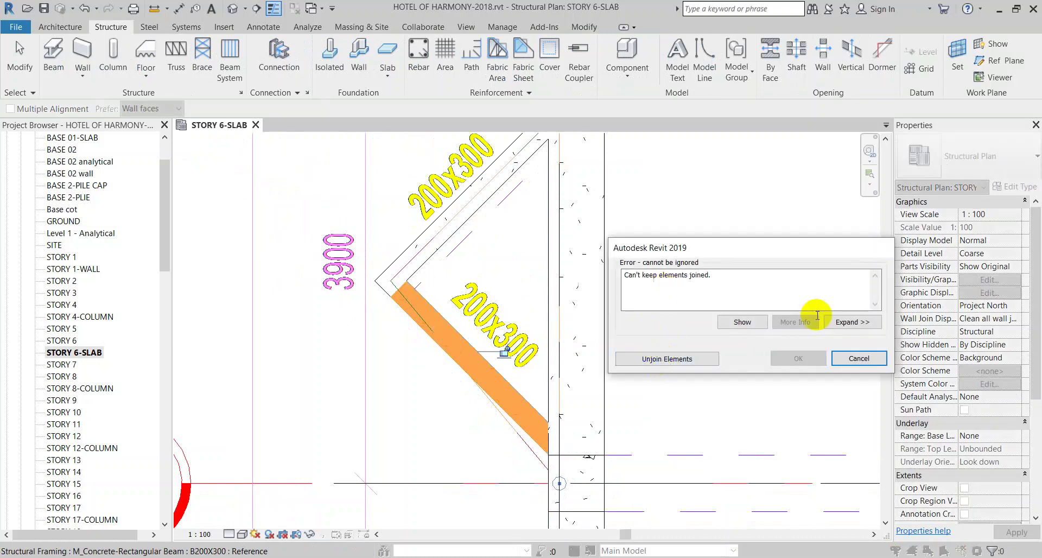
click(661, 360)
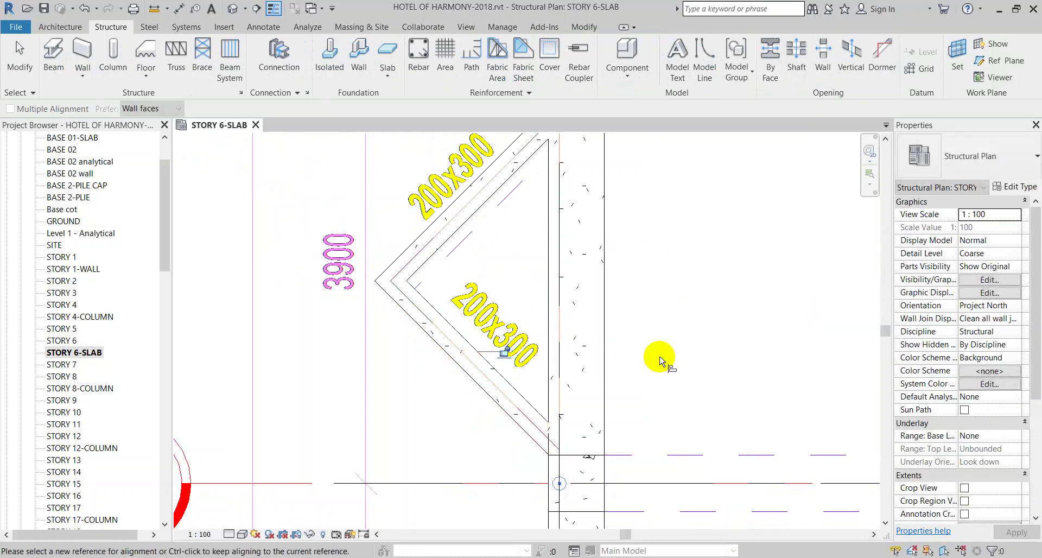
middle_drag(458, 247, 465, 304)
click(466, 304)
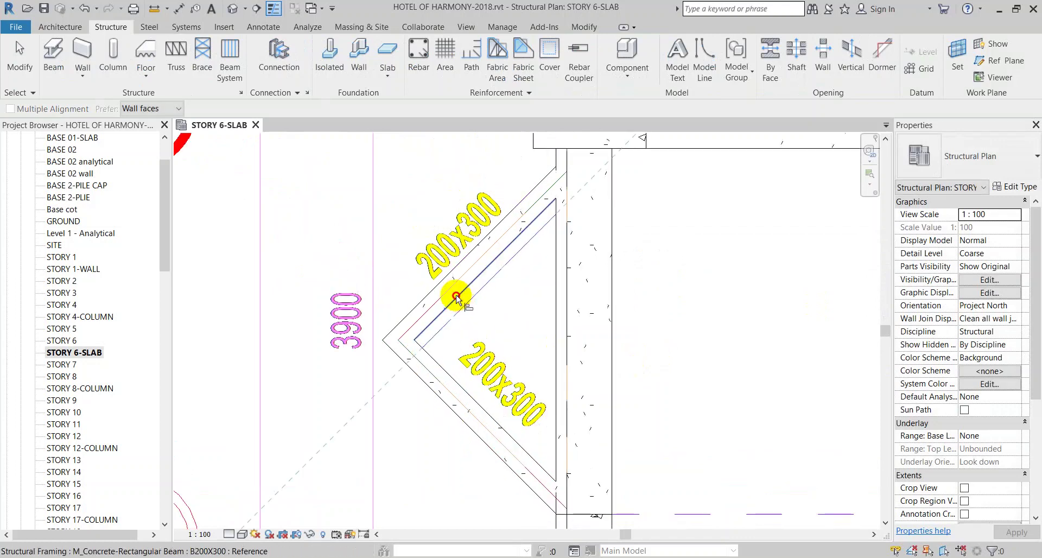
key(Escape)
scroll(493, 262, down, 2)
scroll(505, 353, up, 2)
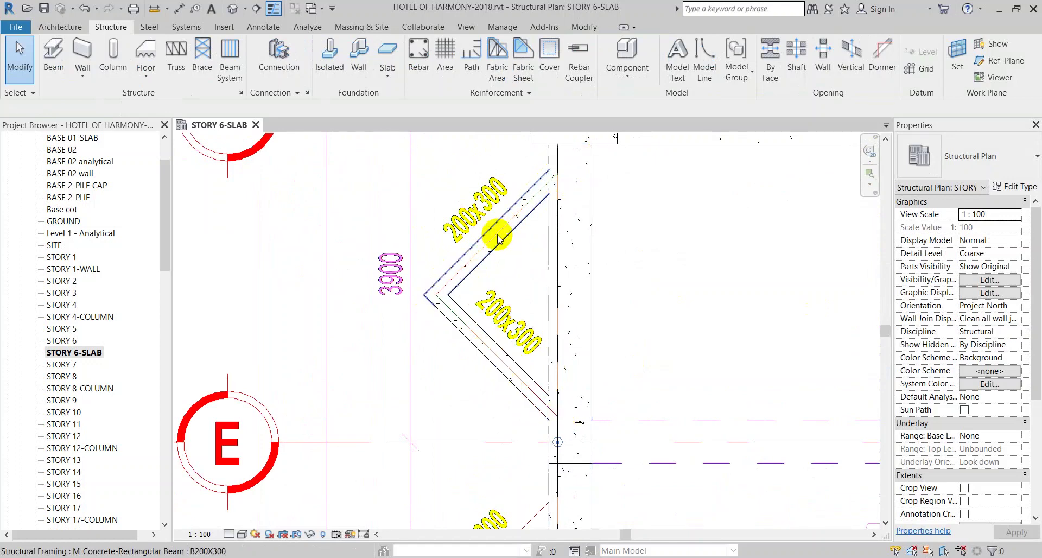
scroll(559, 168, down, 3)
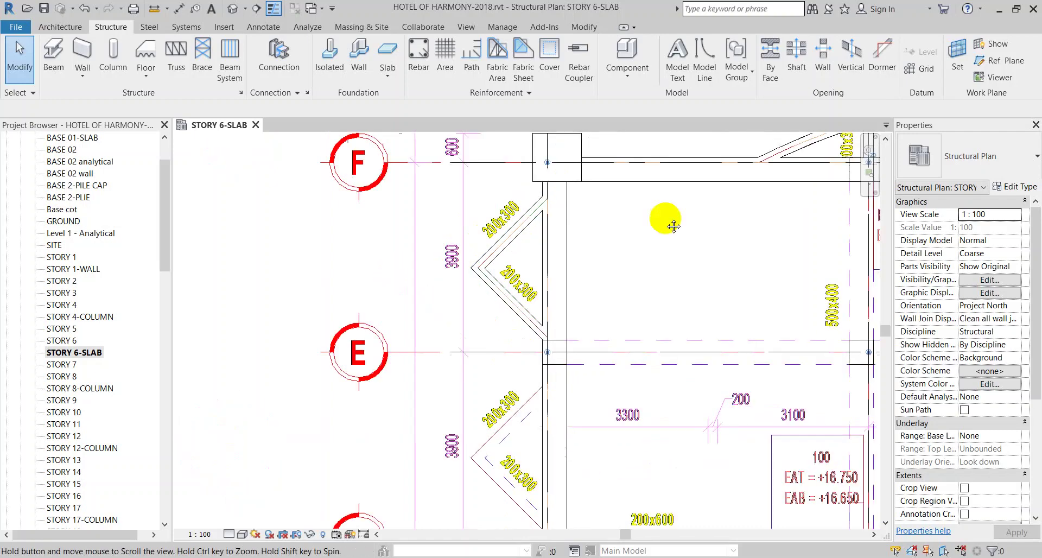
middle_drag(670, 221, 623, 261)
mouse_move(738, 328)
middle_down()
mouse_move(496, 298)
mouse_move(568, 324)
middle_up()
scroll(571, 335, down, 2)
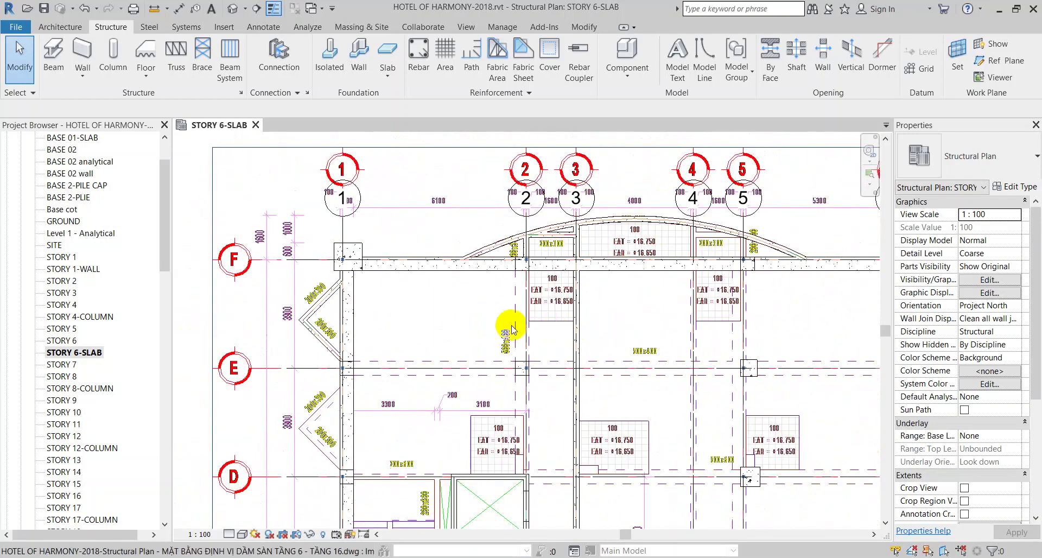
middle_drag(507, 328, 493, 293)
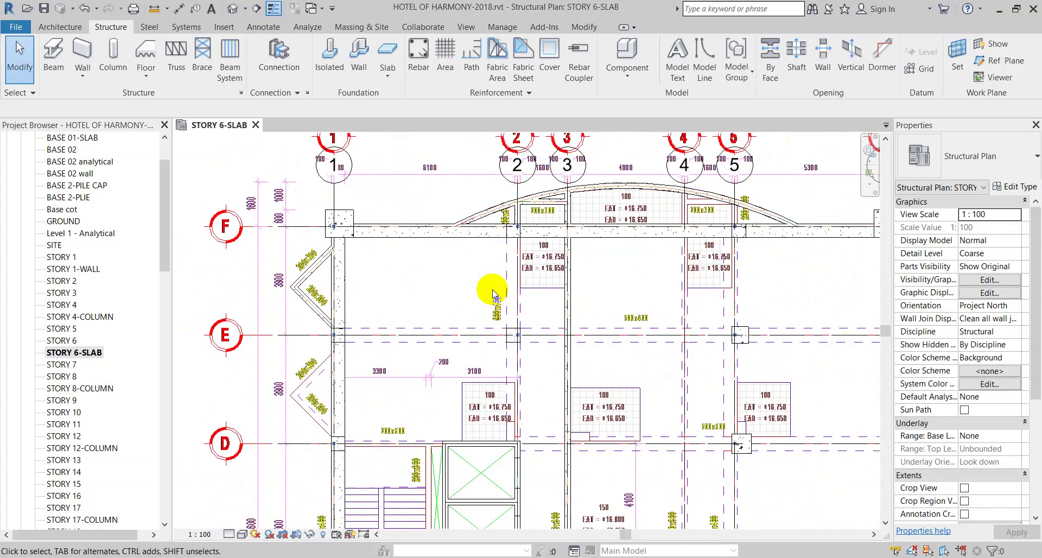
middle_drag(476, 418, 482, 220)
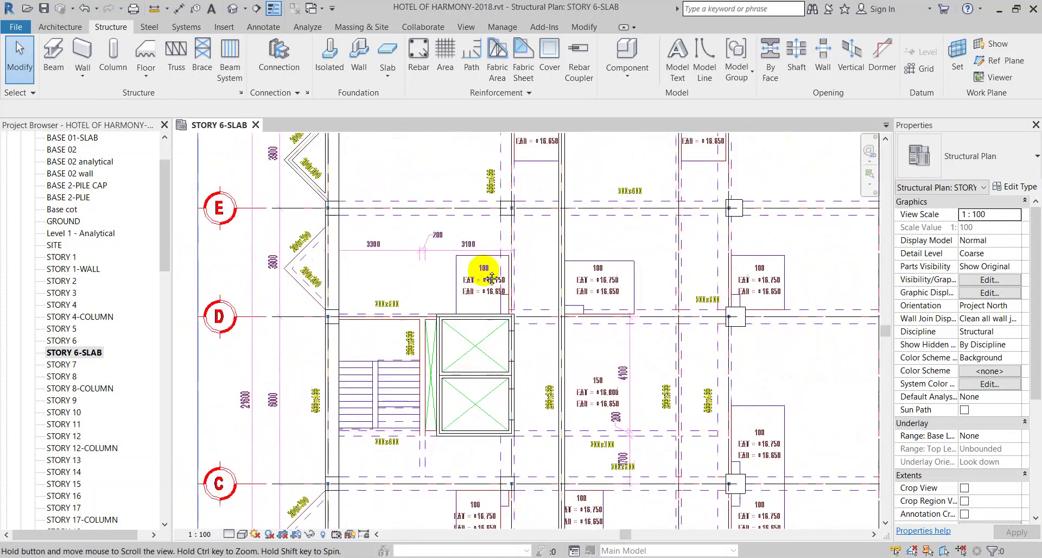
middle_drag(516, 411, 496, 280)
middle_drag(590, 384, 524, 318)
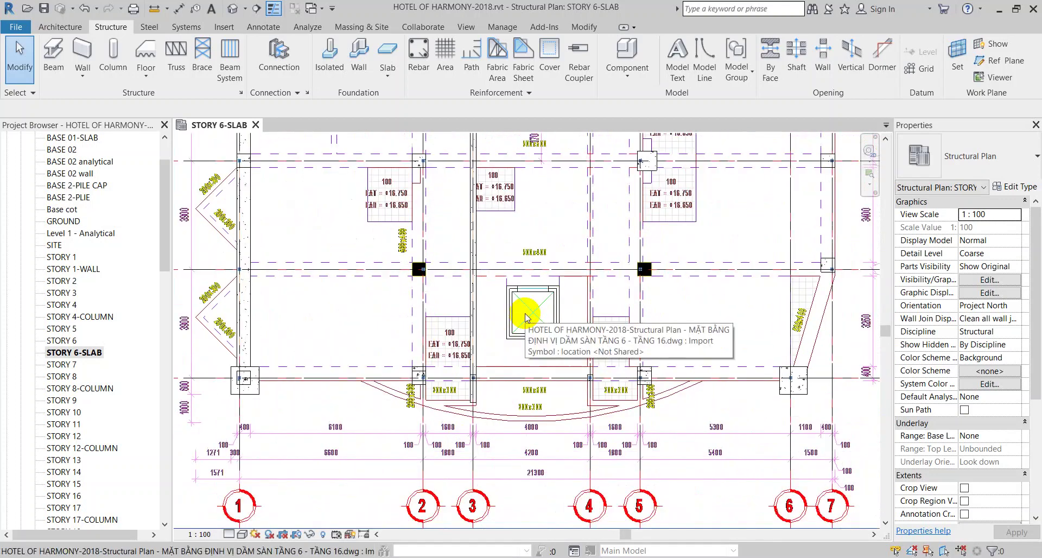
mouse_move(418, 76)
middle_down()
mouse_move(426, 267)
mouse_move(402, 440)
mouse_move(407, 431)
middle_up()
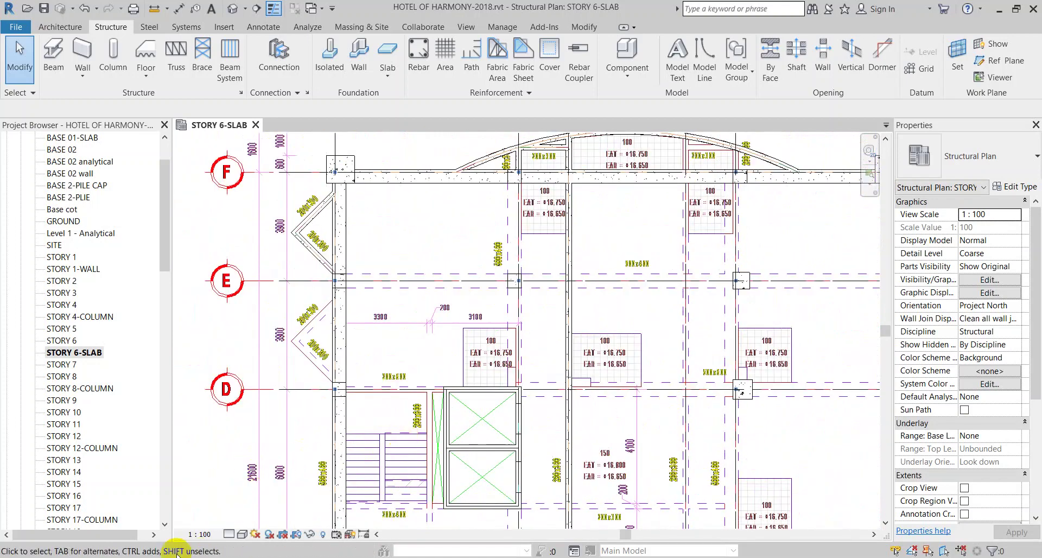
click(103, 499)
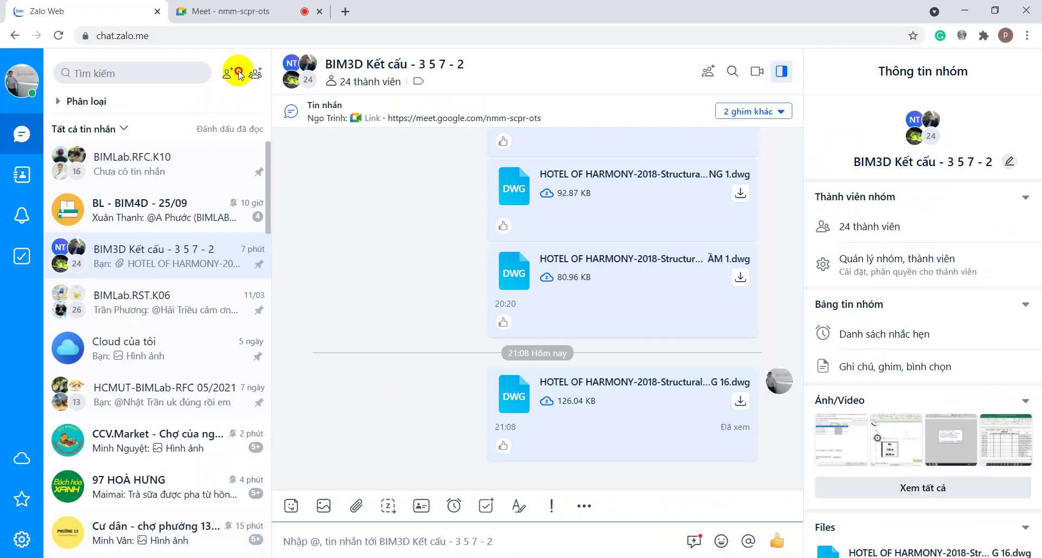
click(228, 11)
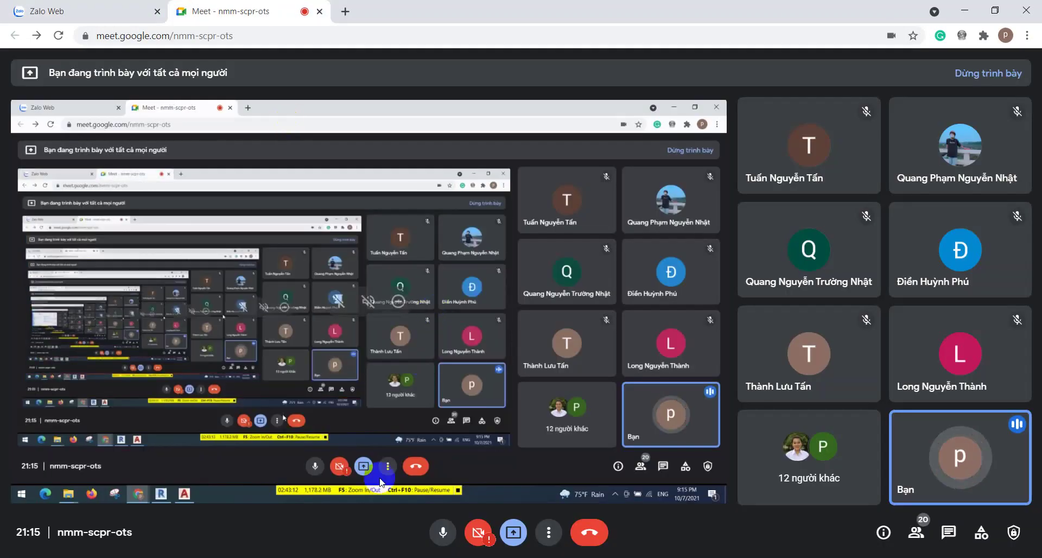
click(270, 555)
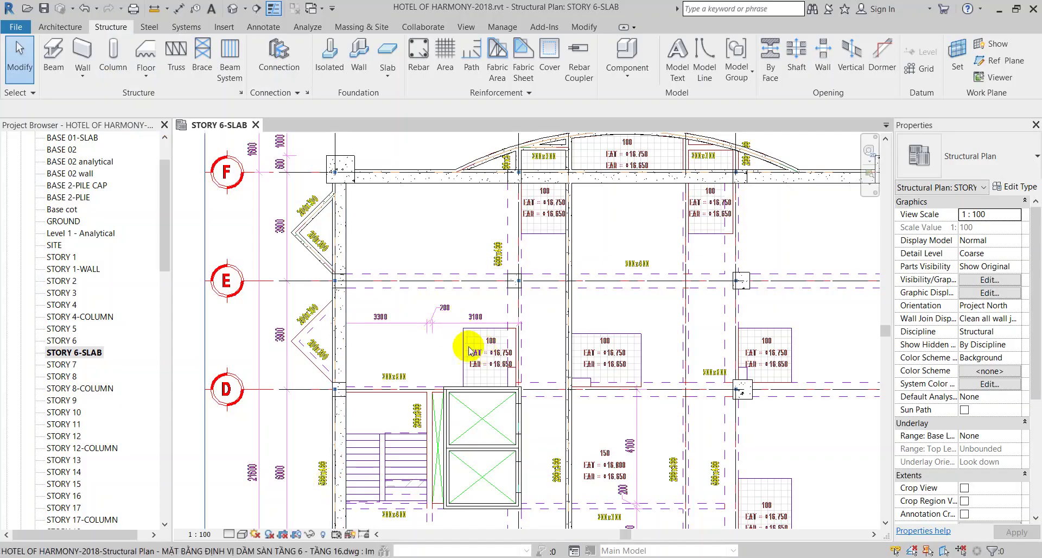
scroll(444, 212, down, 1)
scroll(444, 255, down, 1)
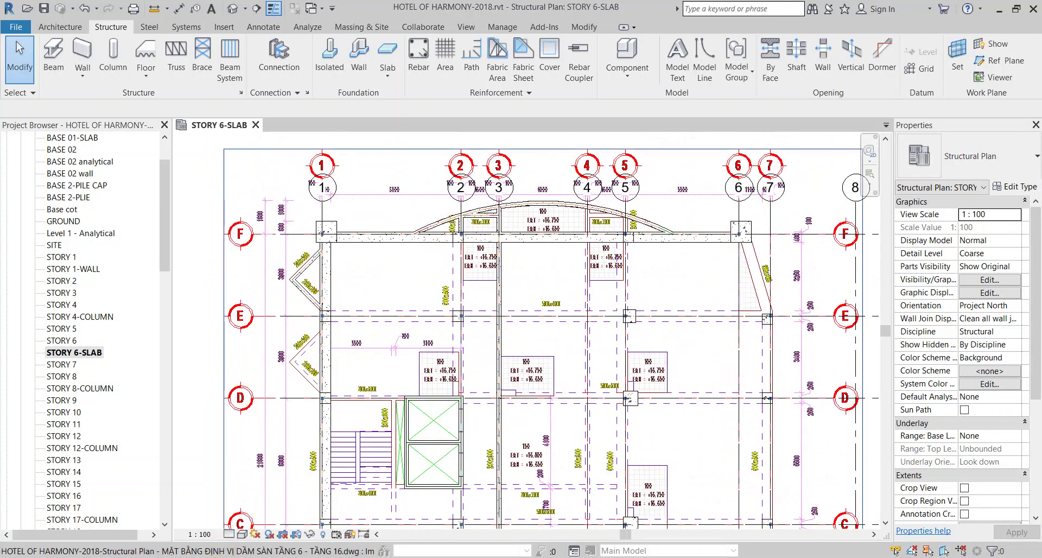
click(109, 510)
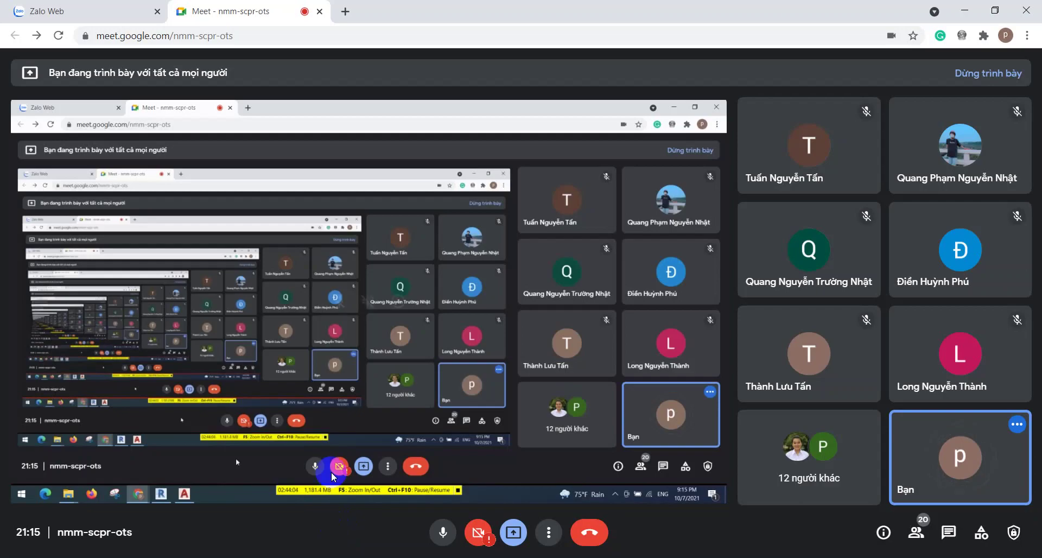
mouse_move(121, 494)
click(166, 495)
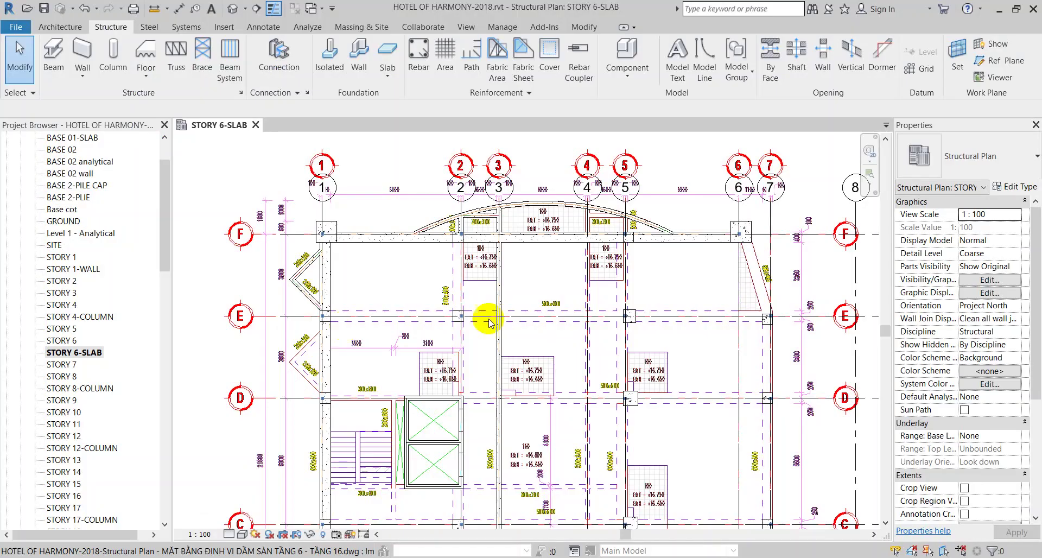
click(406, 239)
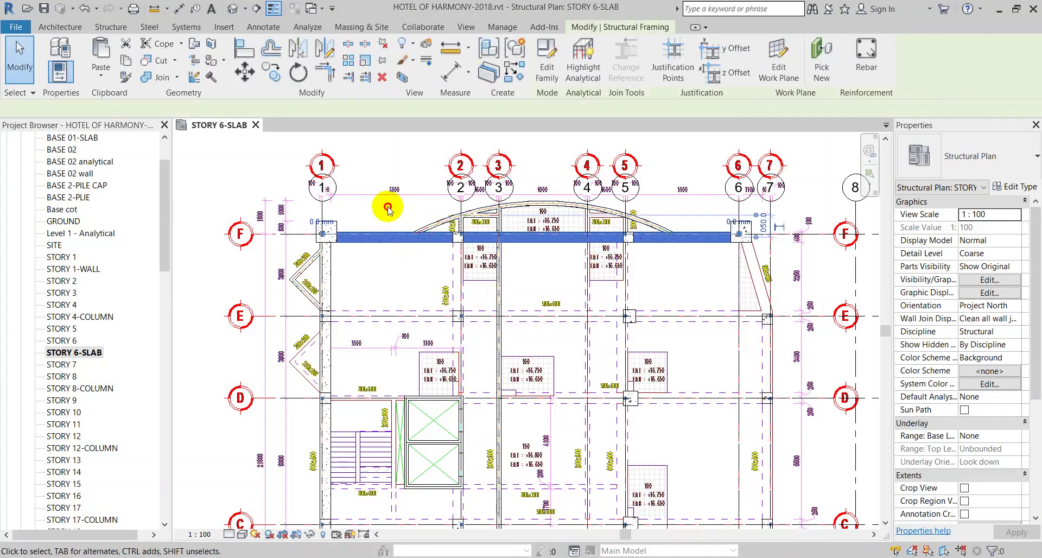
key(Escape)
scroll(384, 239, up, 2)
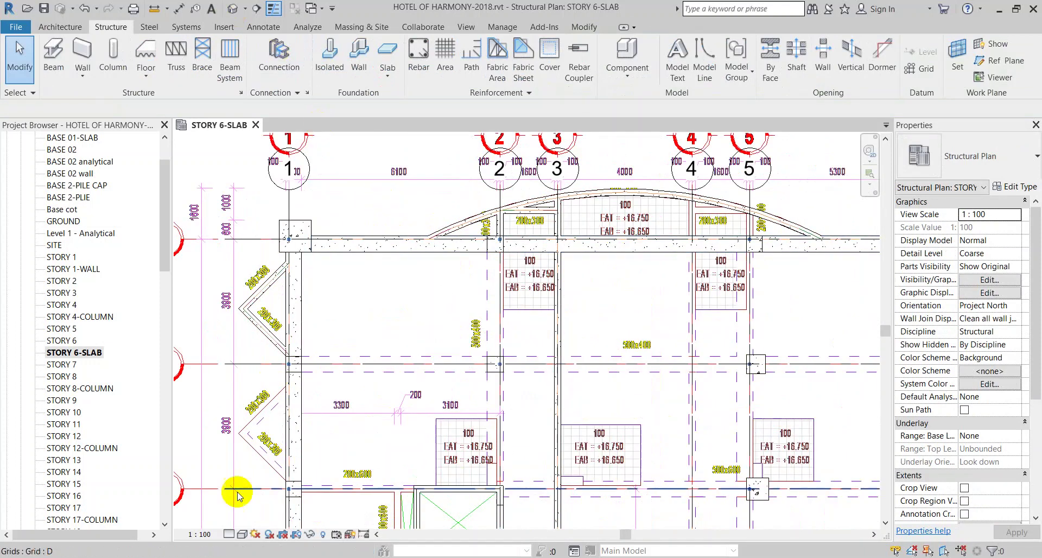
mouse_move(139, 533)
click(114, 516)
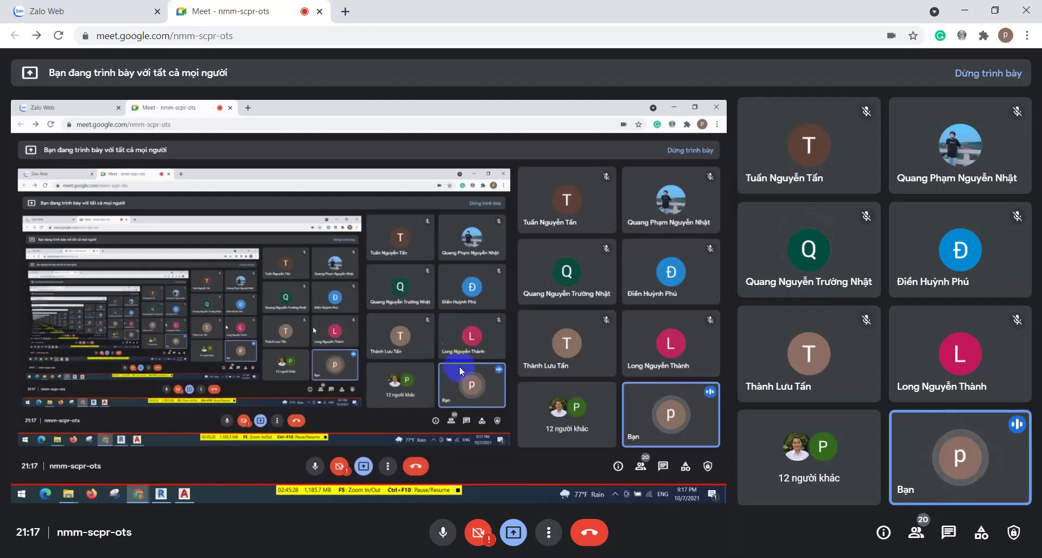
key(alt+Tab)
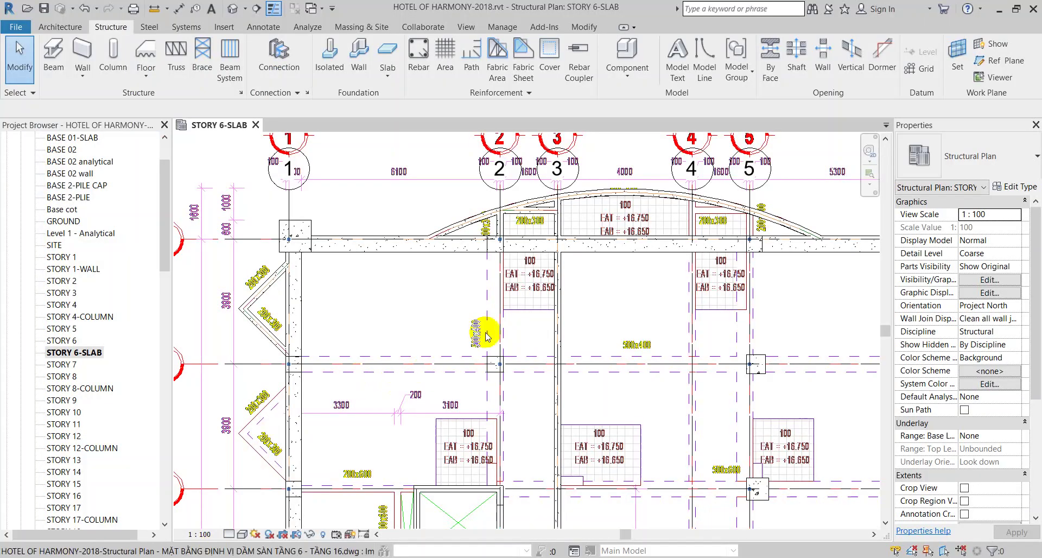
scroll(503, 330, down, 1)
click(579, 415)
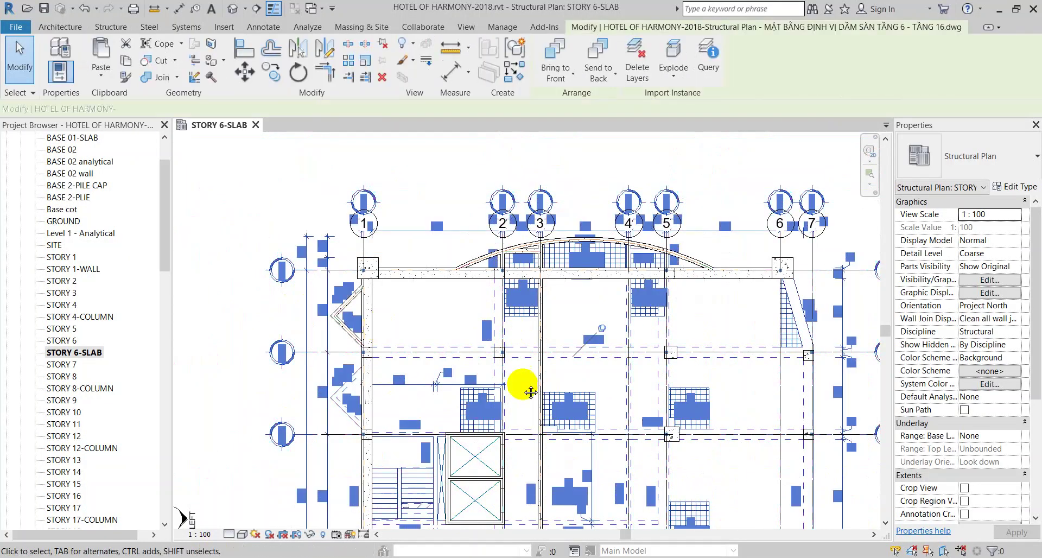
scroll(523, 391, up, 3)
scroll(646, 280, up, 2)
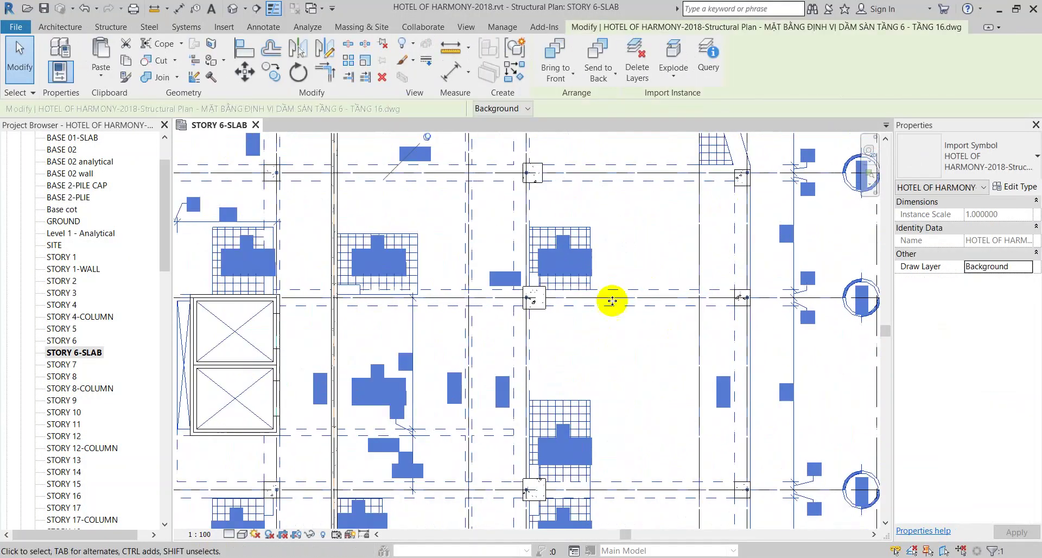
scroll(610, 298, down, 3)
middle_drag(570, 446, 702, 288)
scroll(624, 426, up, 2)
scroll(625, 426, up, 1)
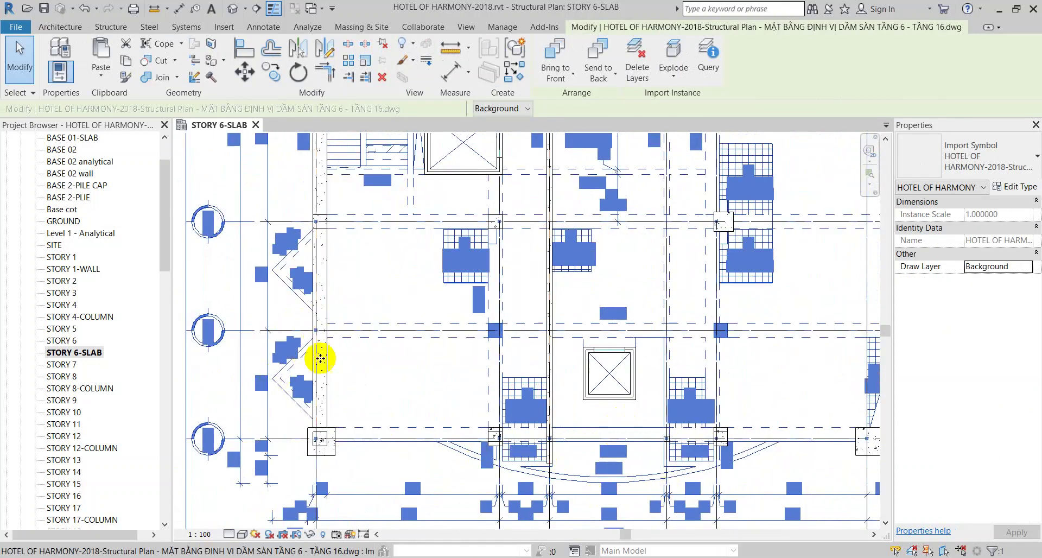
mouse_move(320, 371)
middle_down()
mouse_move(402, 333)
mouse_move(465, 424)
middle_up()
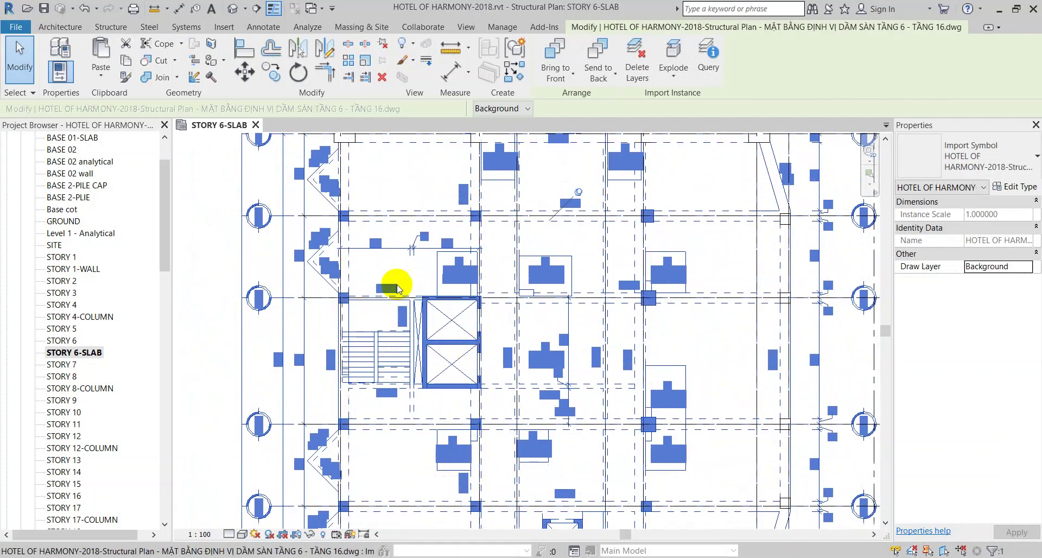
key(Escape)
middle_drag(333, 303, 418, 400)
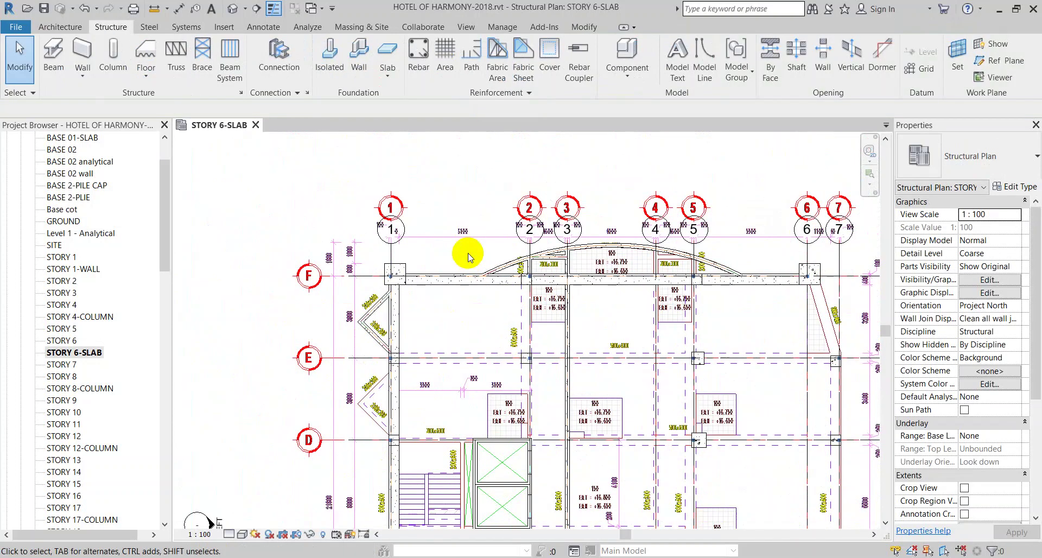
Pan to grid 8, check Google Meet, then return to Revit's STORY 6-SLAB plan
middle_drag(687, 426, 672, 351)
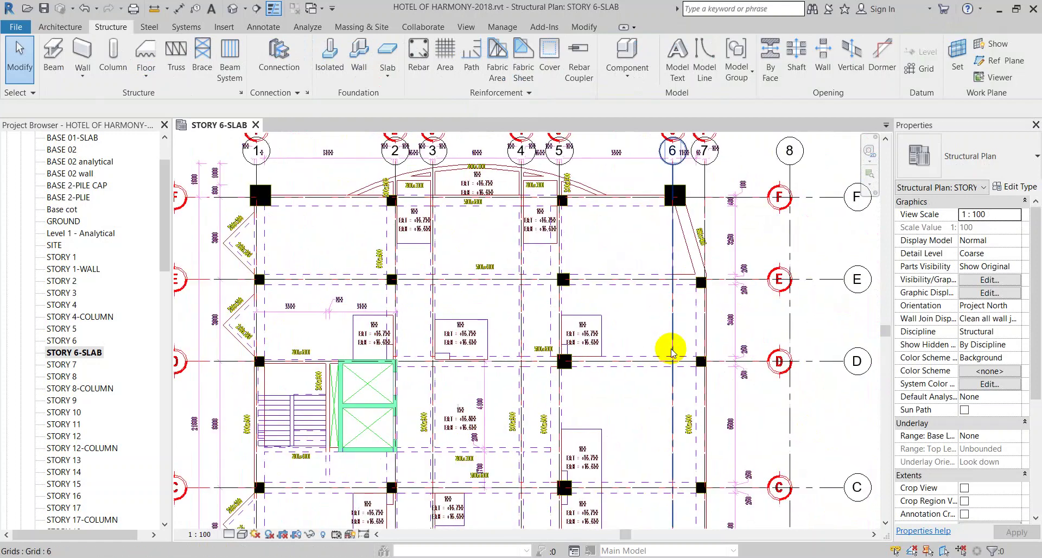
mouse_move(175, 549)
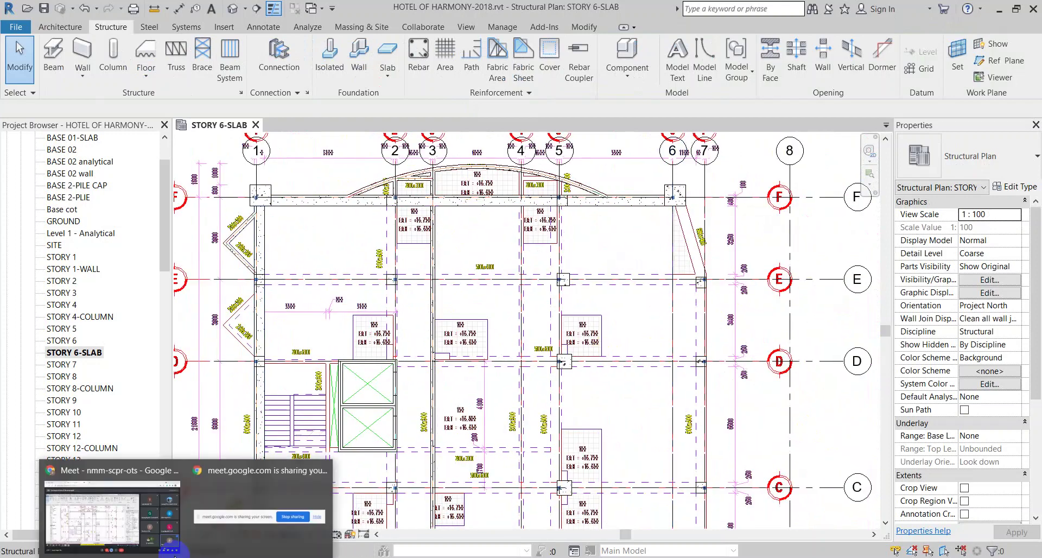
click(136, 521)
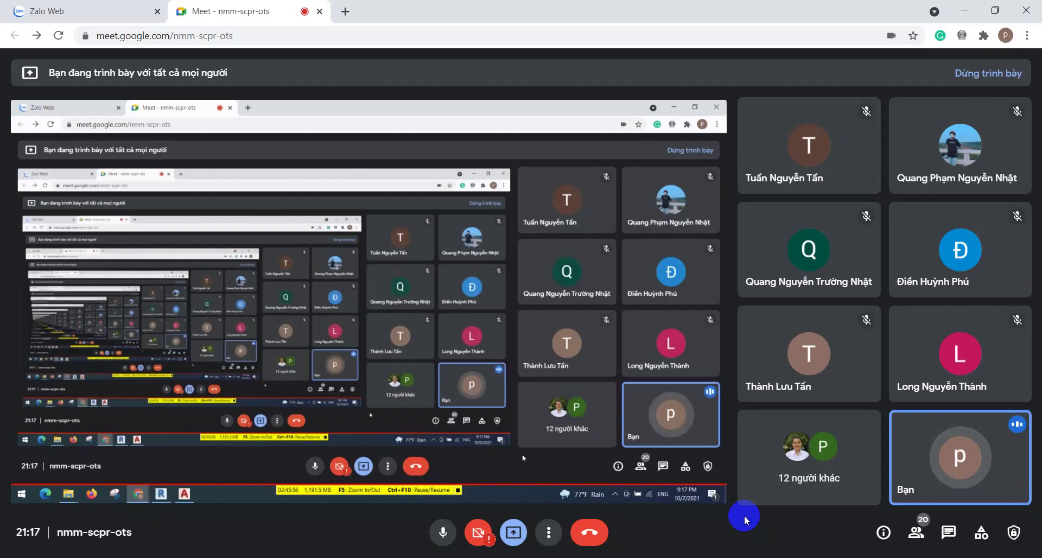
key(alt+Tab)
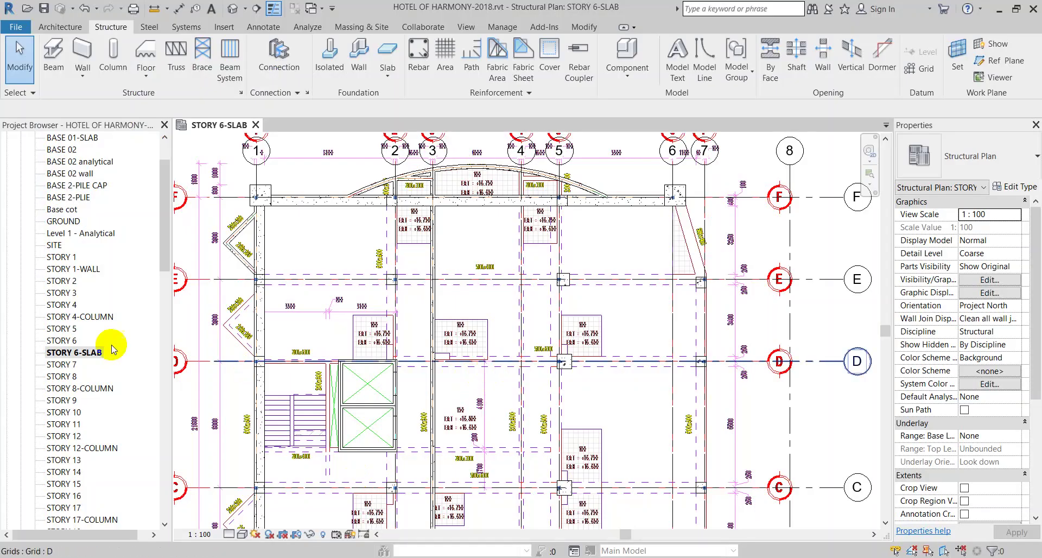
click(85, 354)
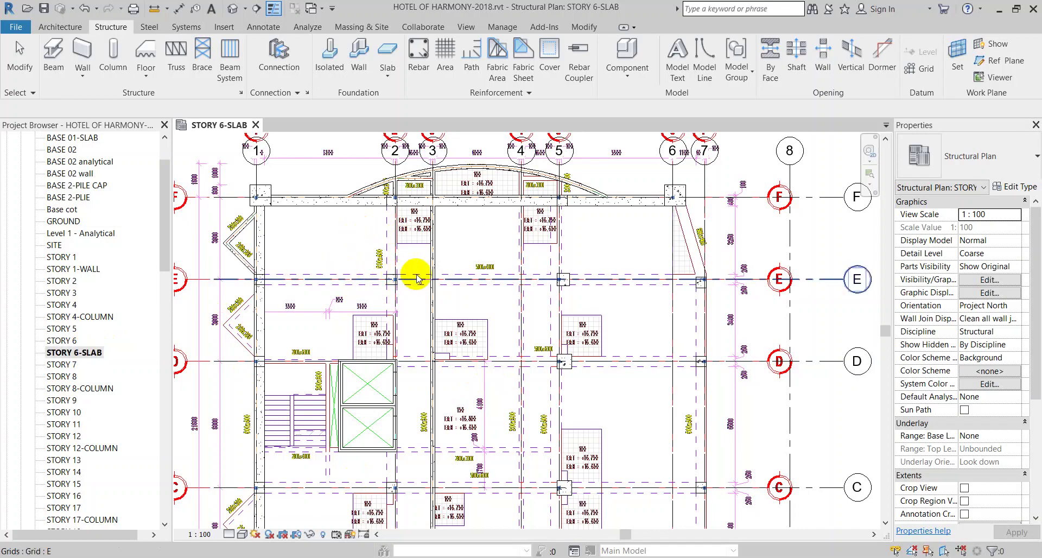
middle_drag(418, 279, 523, 275)
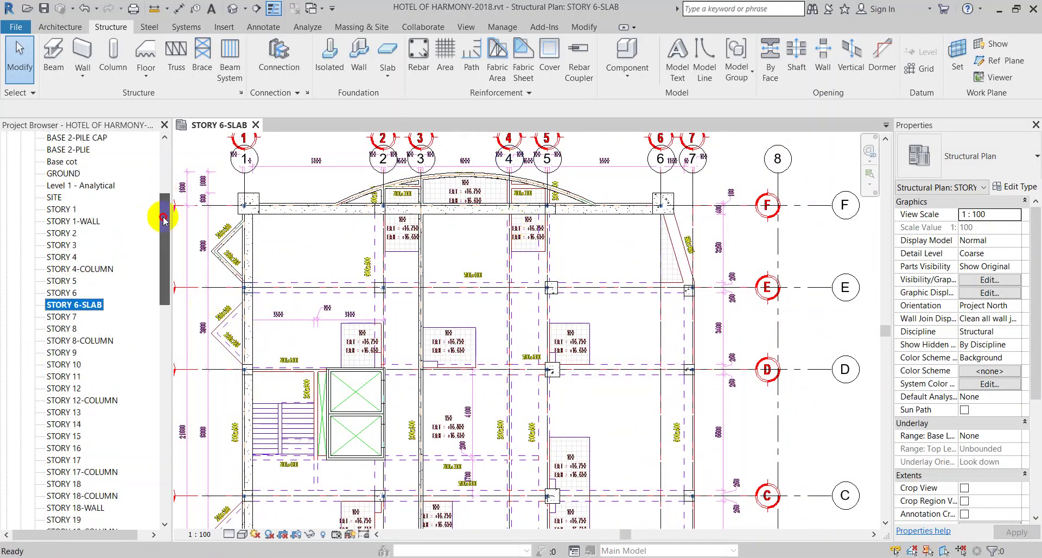
drag(162, 199, 158, 340)
scroll(103, 217, up, 1)
click(78, 175)
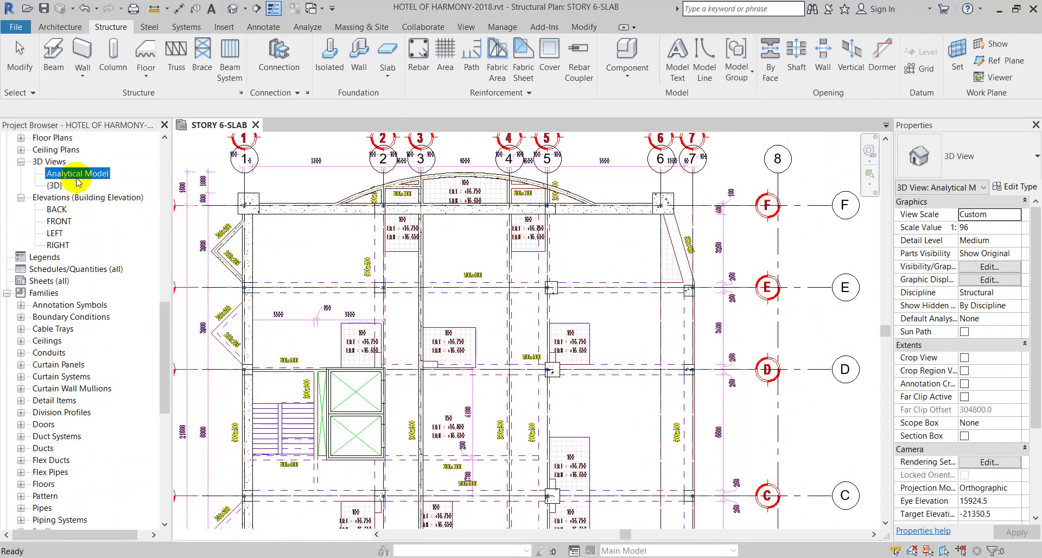
Open the Analytical Model 3D view without assigning a view template and orbit to the slab
double_click(77, 175)
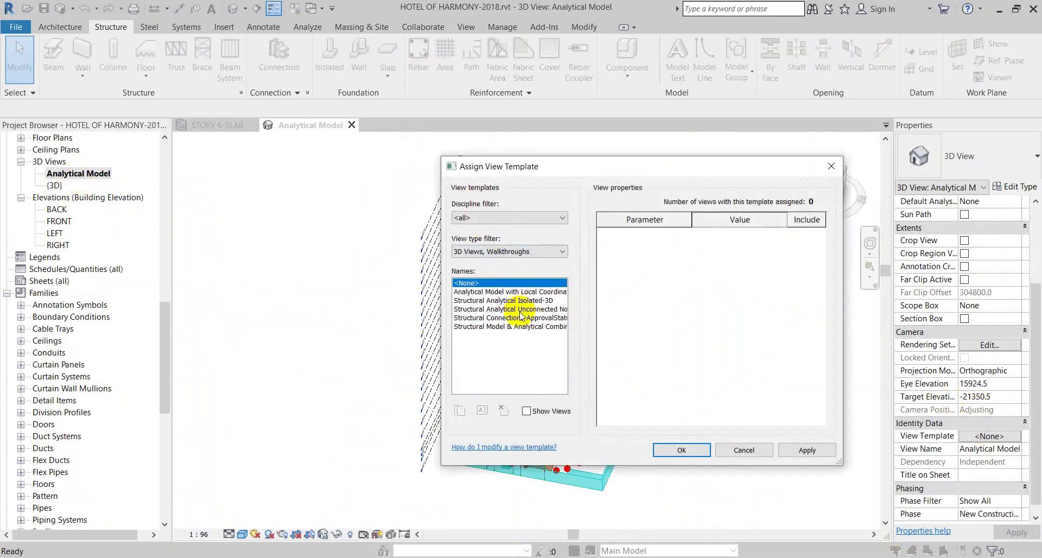
click(744, 450)
scroll(663, 424, up, 2)
scroll(651, 432, up, 2)
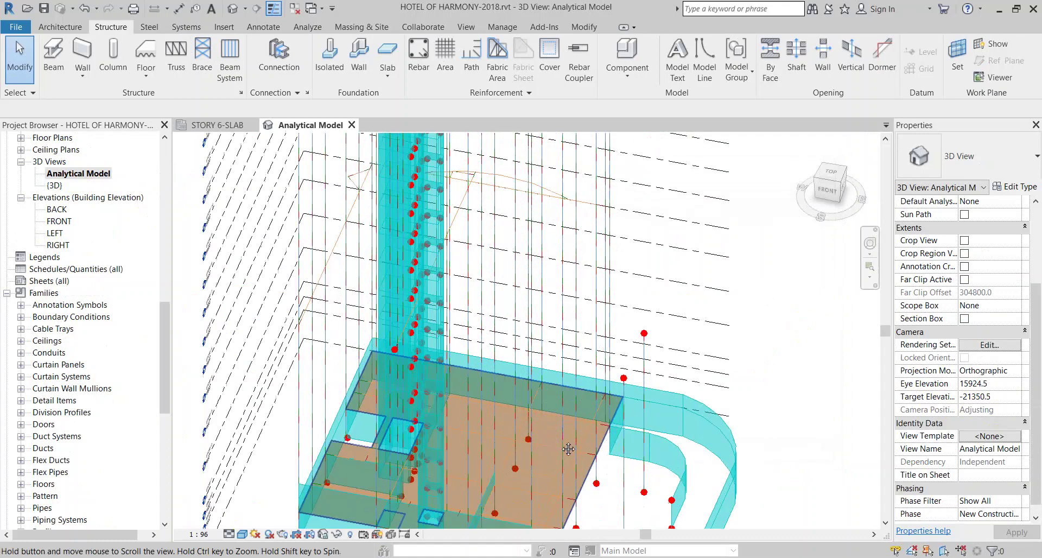
scroll(637, 441, up, 2)
mouse_move(637, 442)
shift+middle_down()
mouse_move(461, 383)
mouse_move(487, 328)
shift+middle_up()
scroll(450, 354, up, 2)
scroll(487, 328, up, 2)
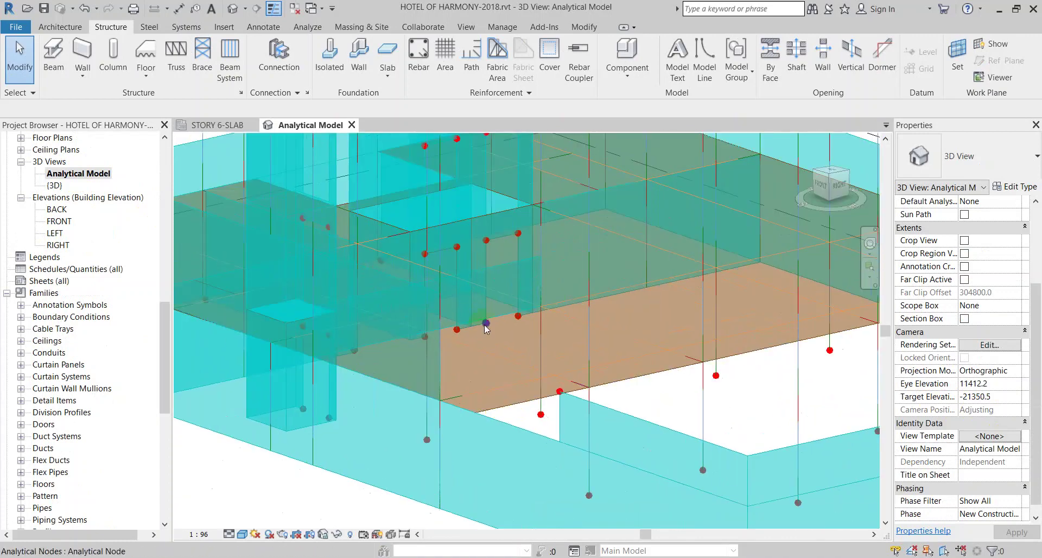
scroll(472, 347, down, 2)
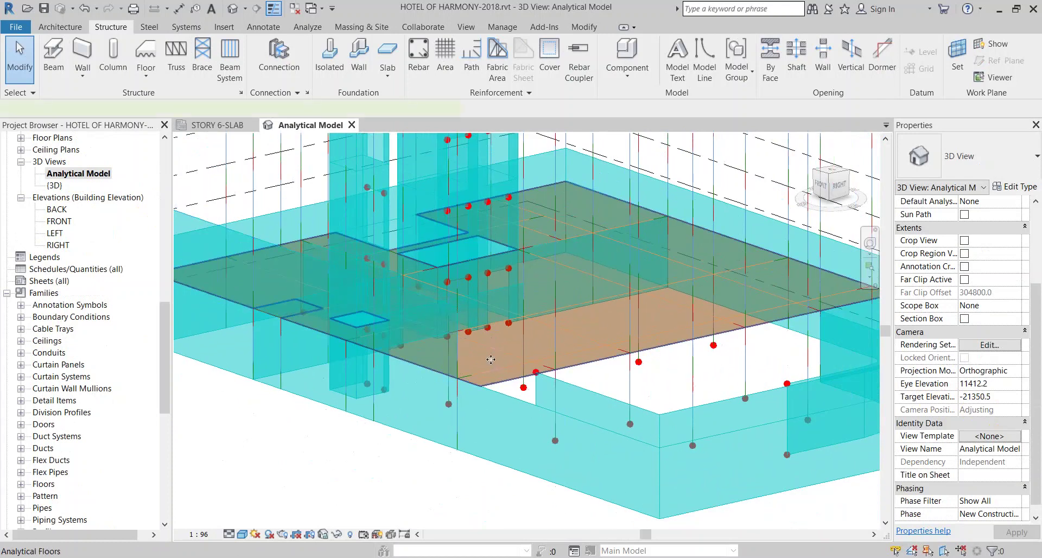
Select the analytical floor to check its properties, then return to the STORY 6-SLAB plan
click(578, 337)
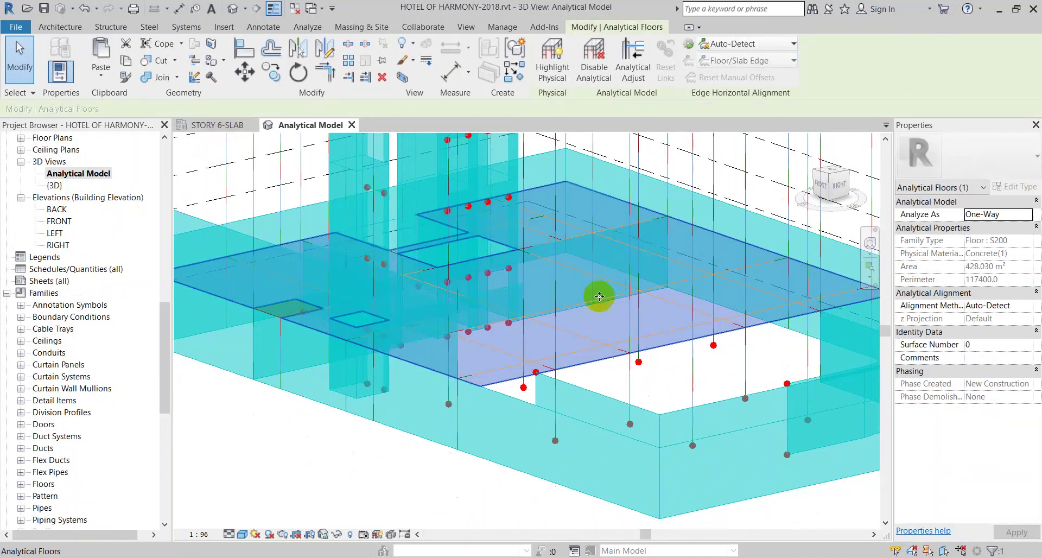
scroll(559, 318, down, 3)
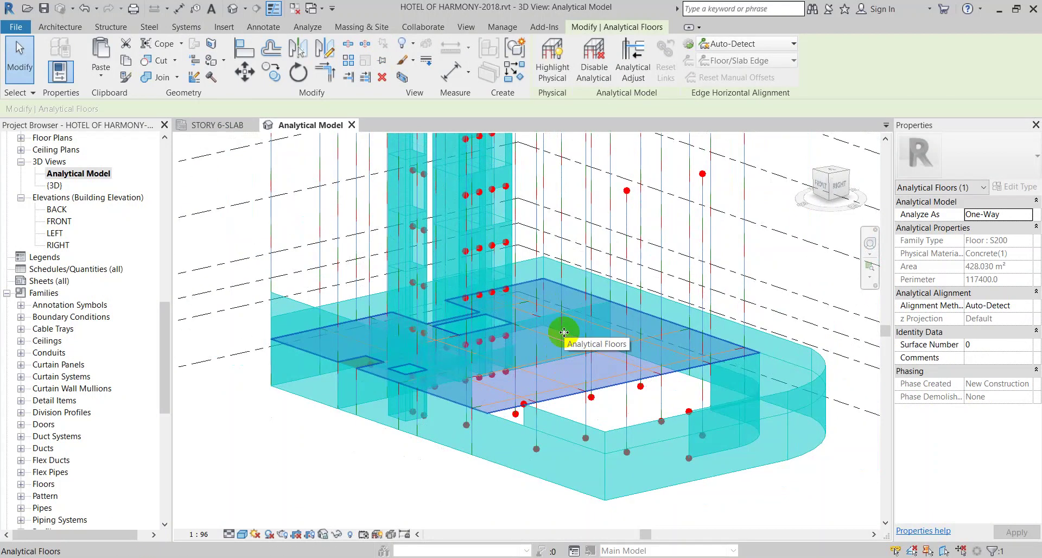
key(Escape)
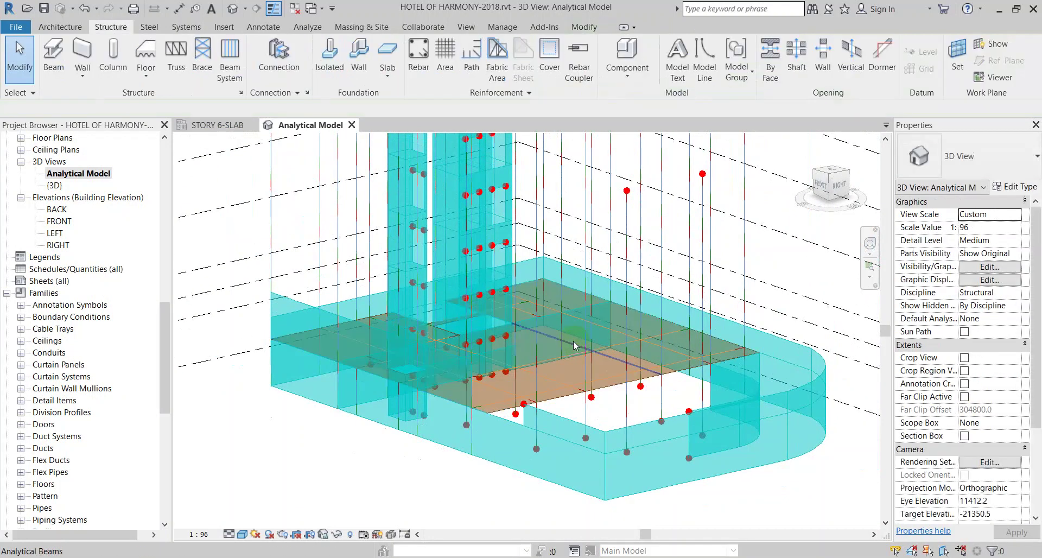
click(209, 125)
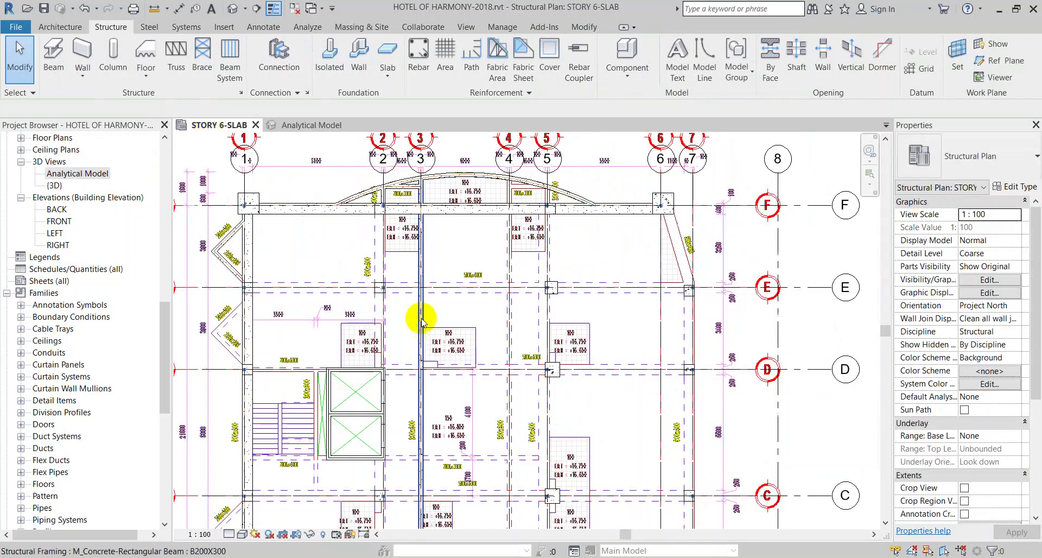
scroll(300, 293, up, 2)
scroll(261, 293, up, 2)
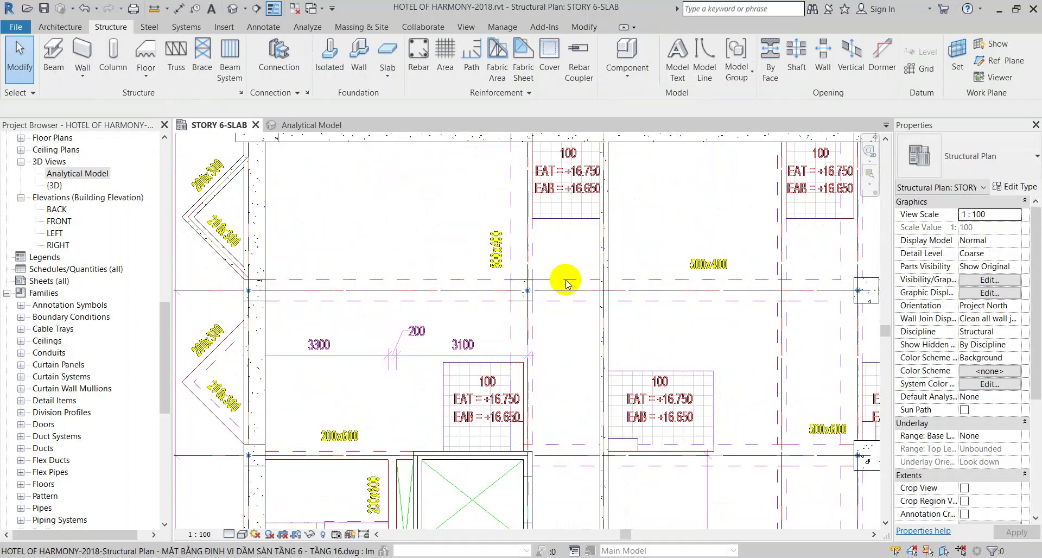
click(603, 263)
middle_drag(446, 243, 454, 304)
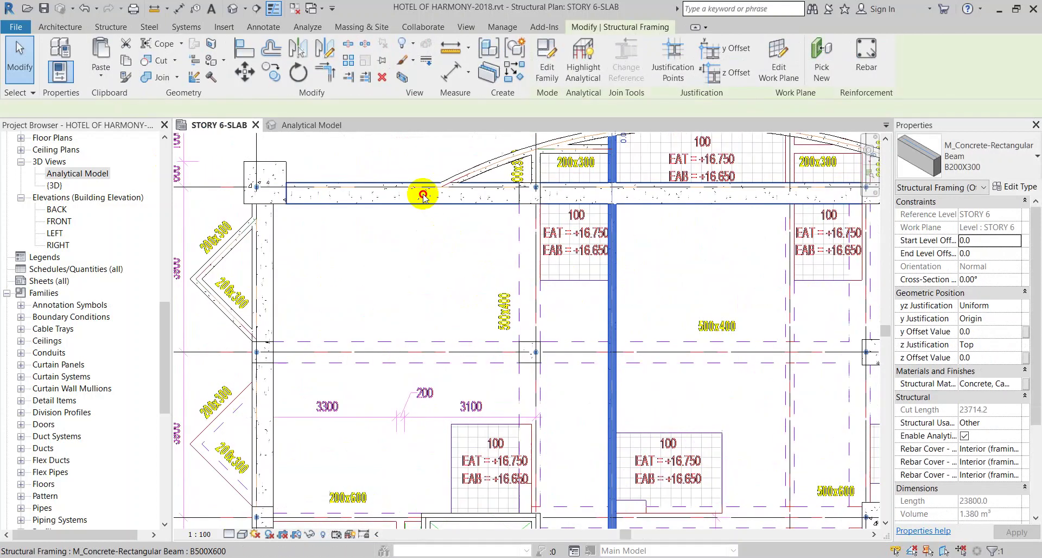
click(419, 195)
click(1001, 332)
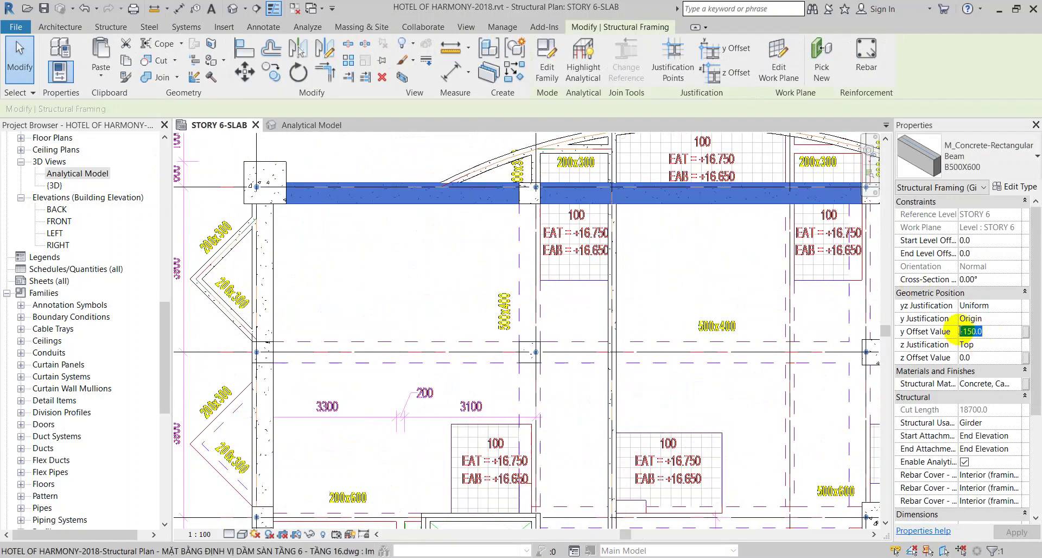
click(364, 225)
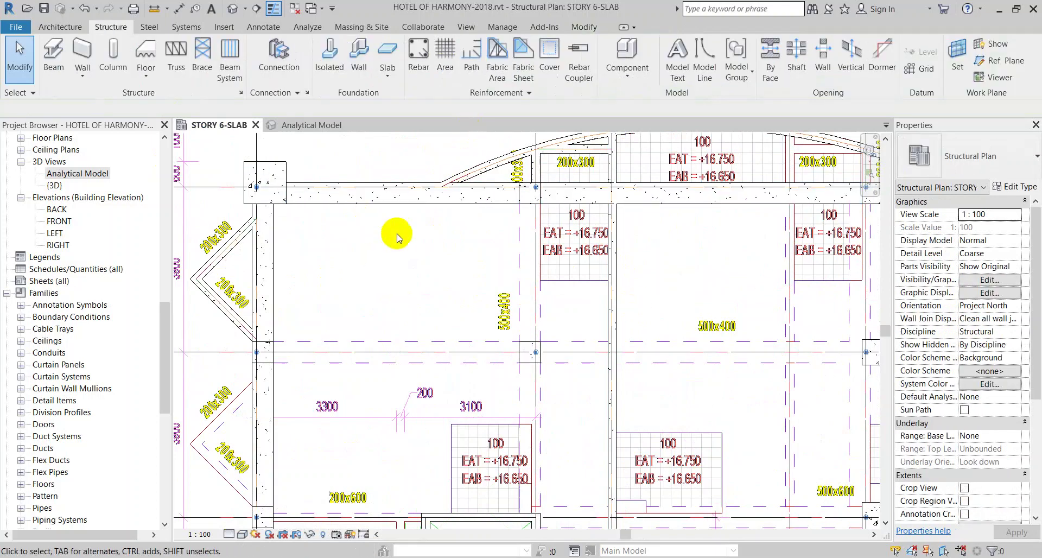
middle_drag(424, 207, 466, 213)
click(263, 255)
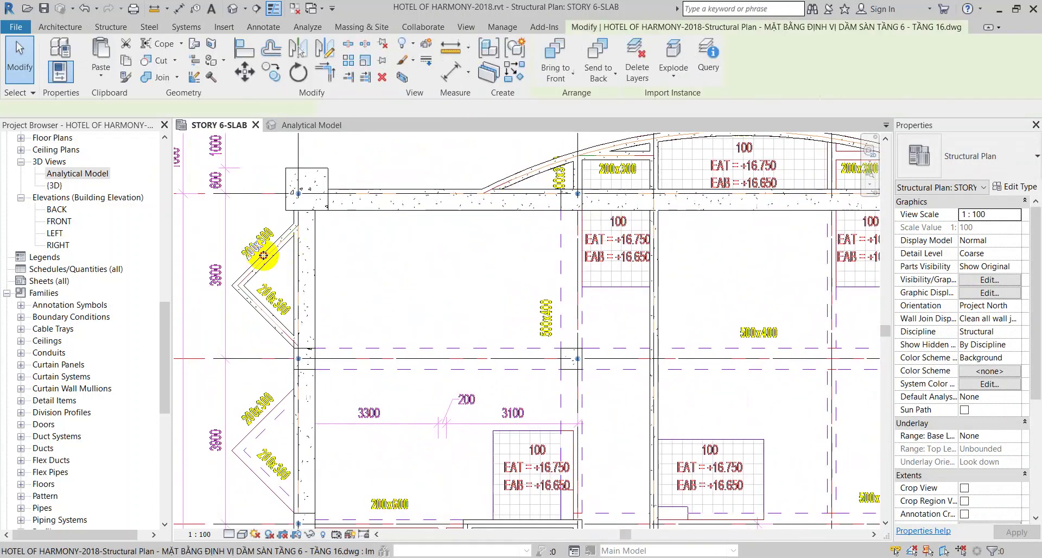
key(Escape)
click(264, 312)
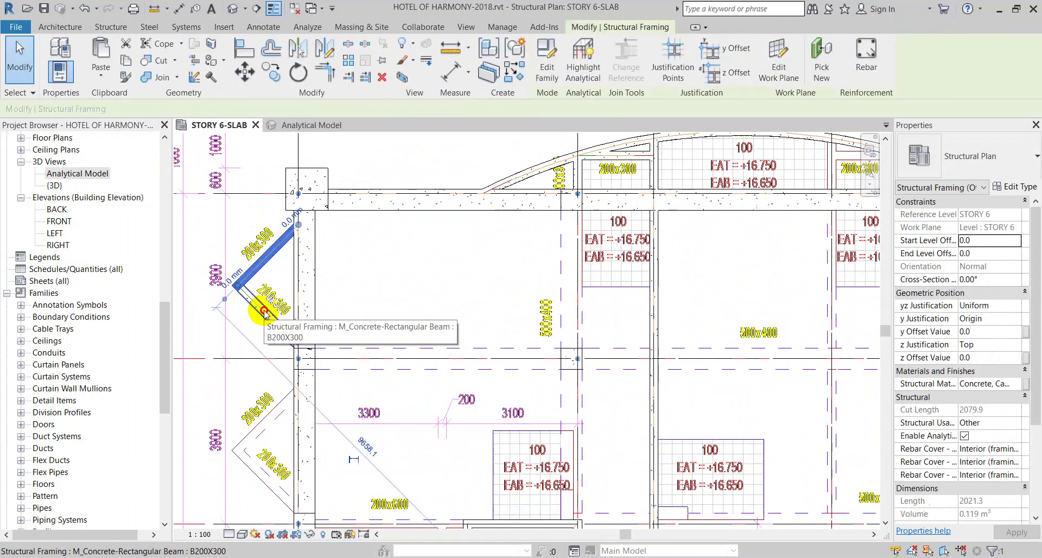
scroll(332, 370, down, 2)
scroll(540, 245, up, 2)
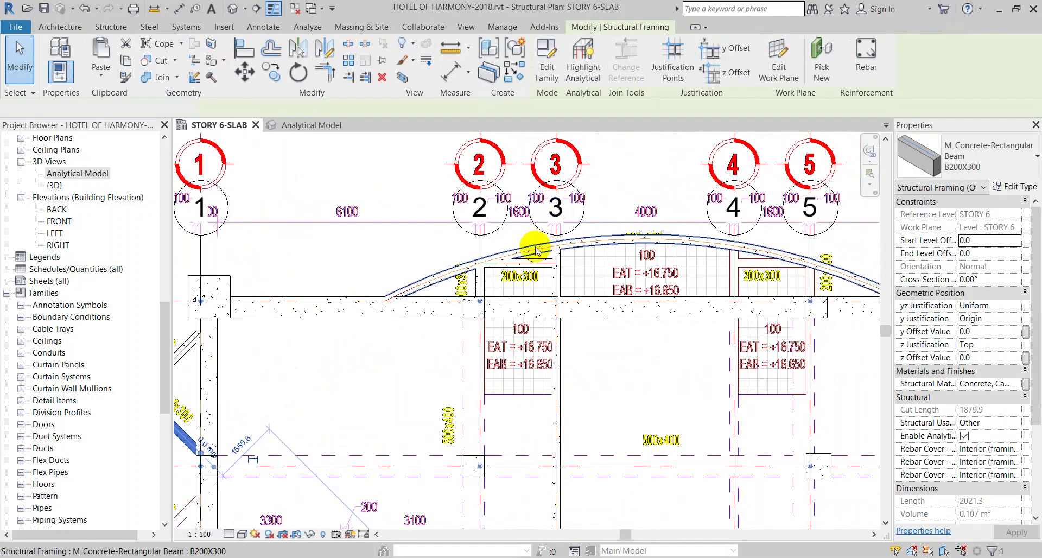
middle_drag(651, 270, 516, 232)
click(516, 233)
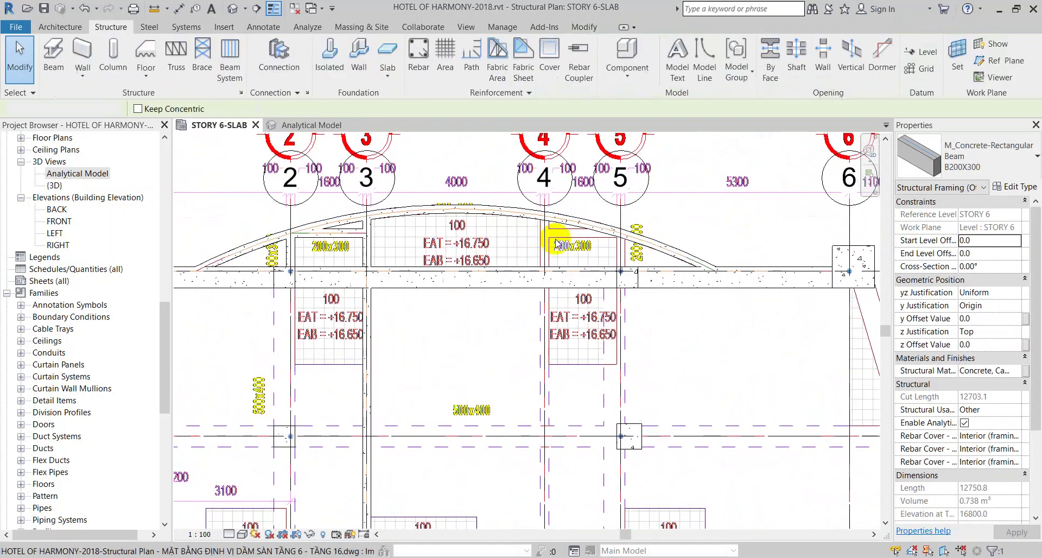
key(Escape)
scroll(320, 234, up, 3)
scroll(344, 231, down, 2)
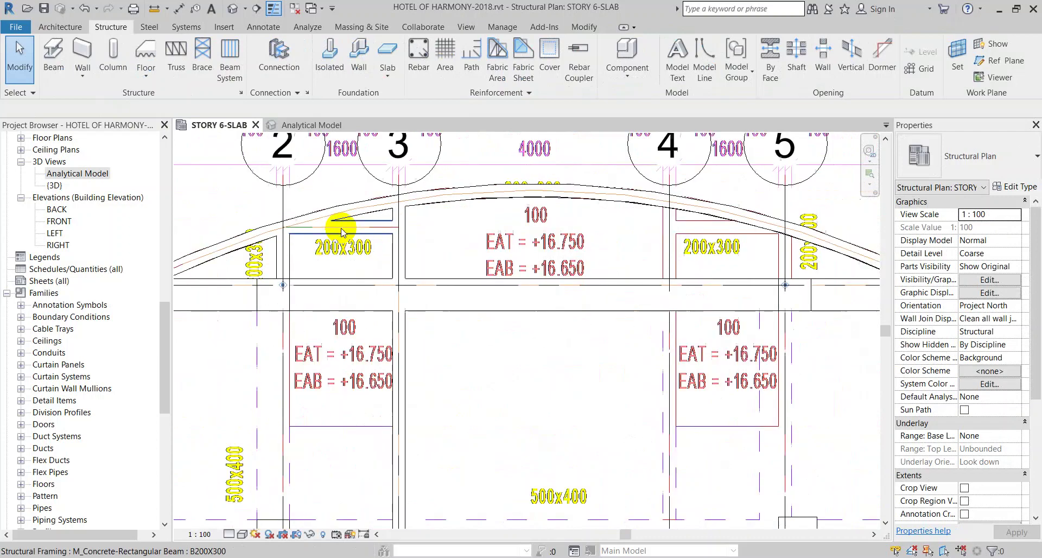
scroll(344, 230, down, 2)
scroll(678, 216, down, 2)
middle_drag(656, 344, 610, 251)
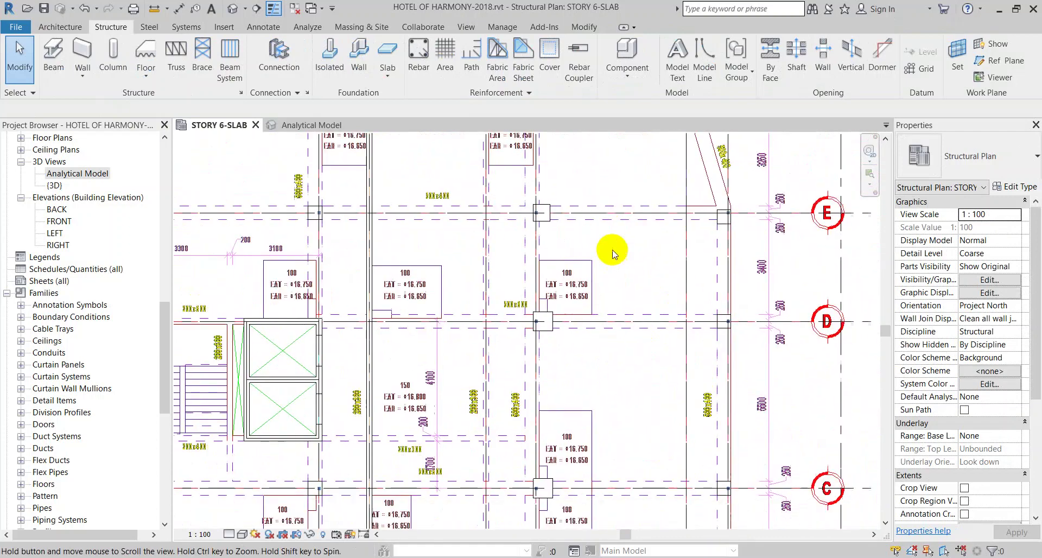
scroll(594, 349, up, 1)
scroll(540, 307, up, 2)
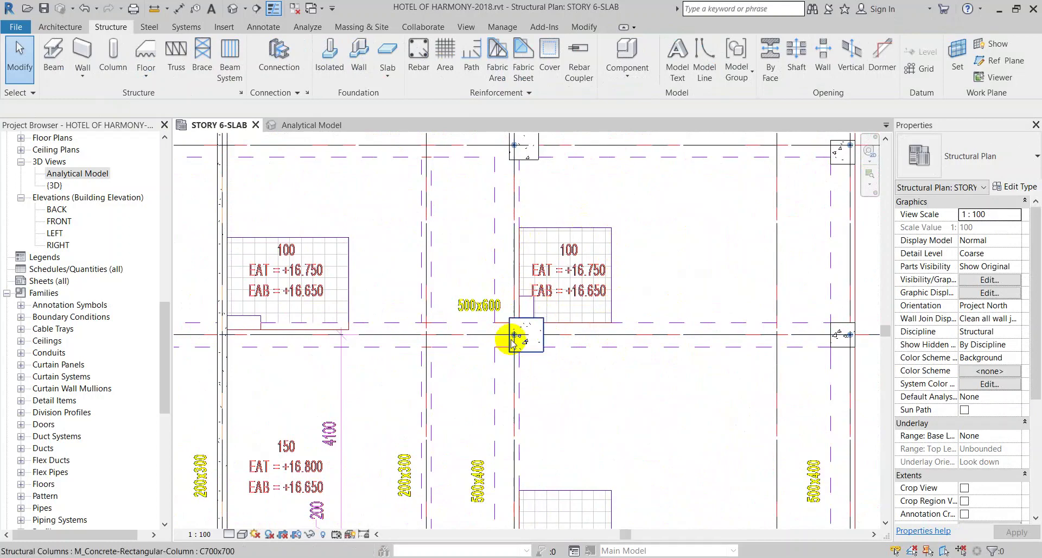
scroll(542, 296, down, 3)
scroll(546, 300, down, 1)
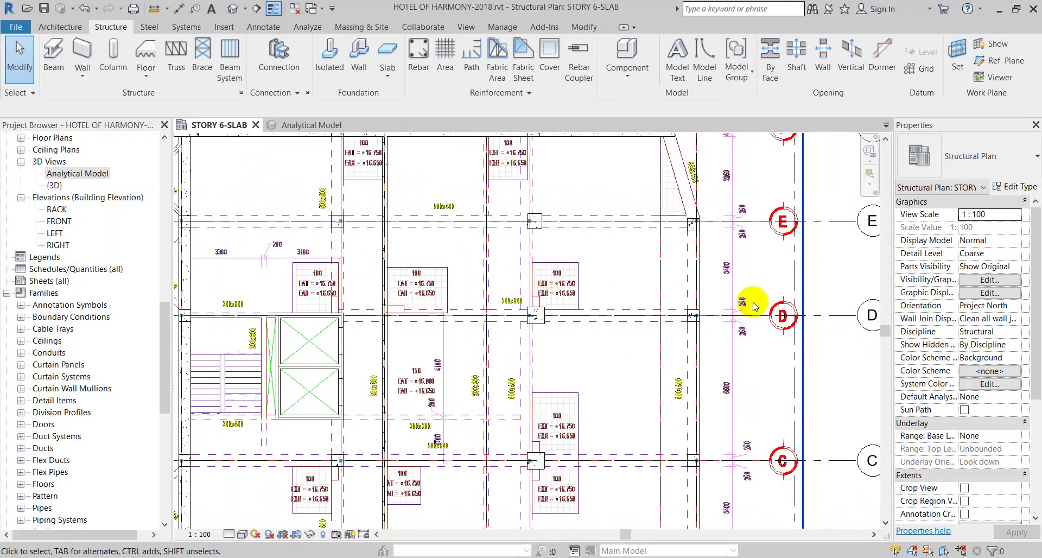
scroll(751, 302, down, 1)
scroll(752, 305, down, 1)
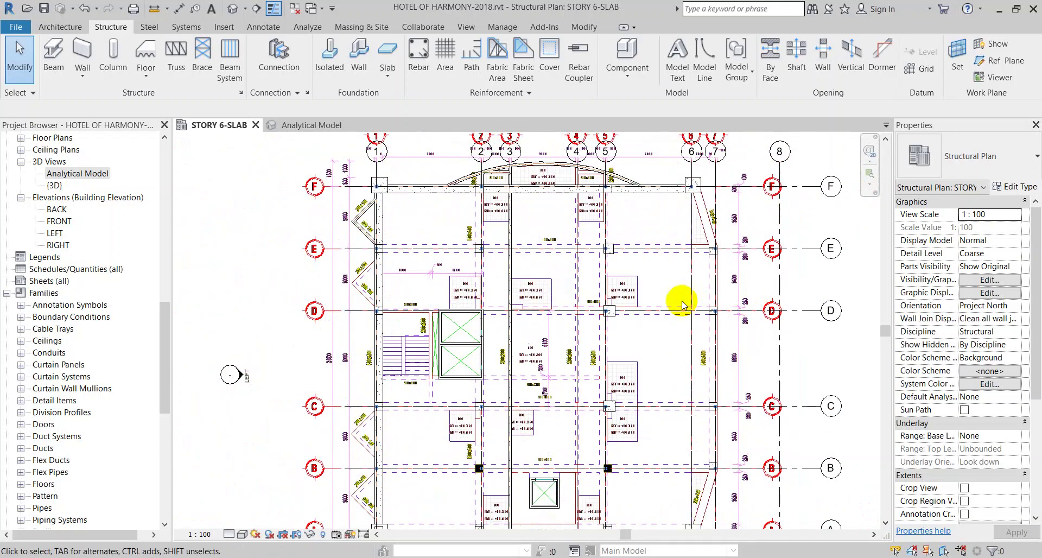
scroll(379, 172, up, 1)
scroll(383, 174, up, 2)
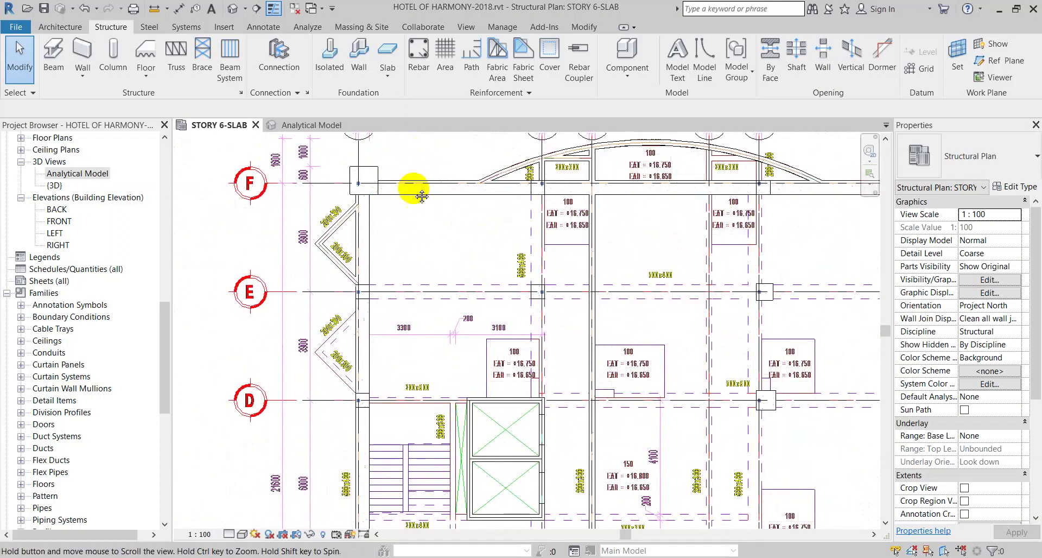
middle_drag(414, 191, 410, 229)
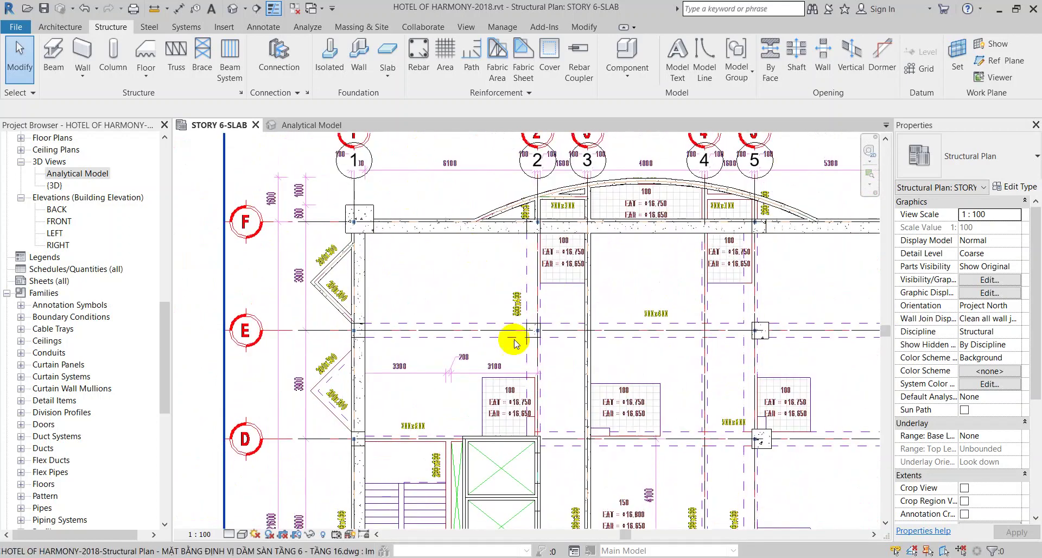
Start a structural floor and draw a boundary line along grid F from the column
click(151, 78)
click(154, 97)
scroll(343, 222, up, 2)
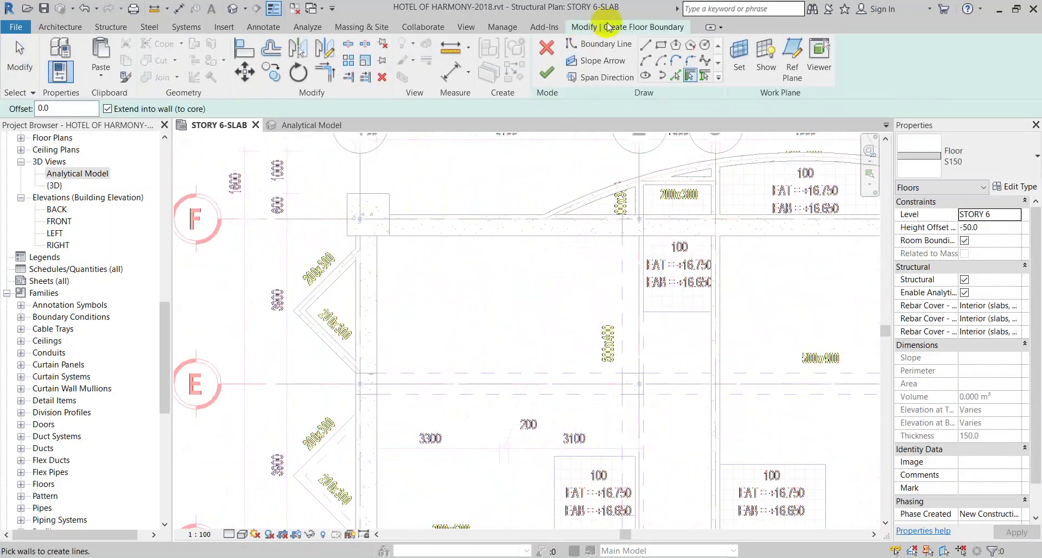
click(646, 46)
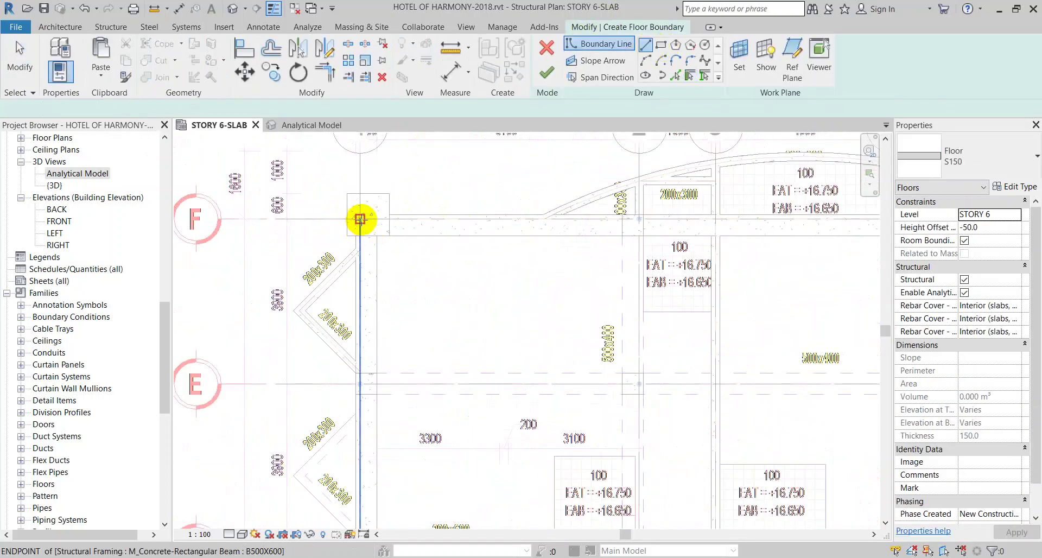
scroll(360, 219, up, 1)
click(360, 219)
scroll(360, 219, down, 2)
middle_drag(686, 226, 431, 216)
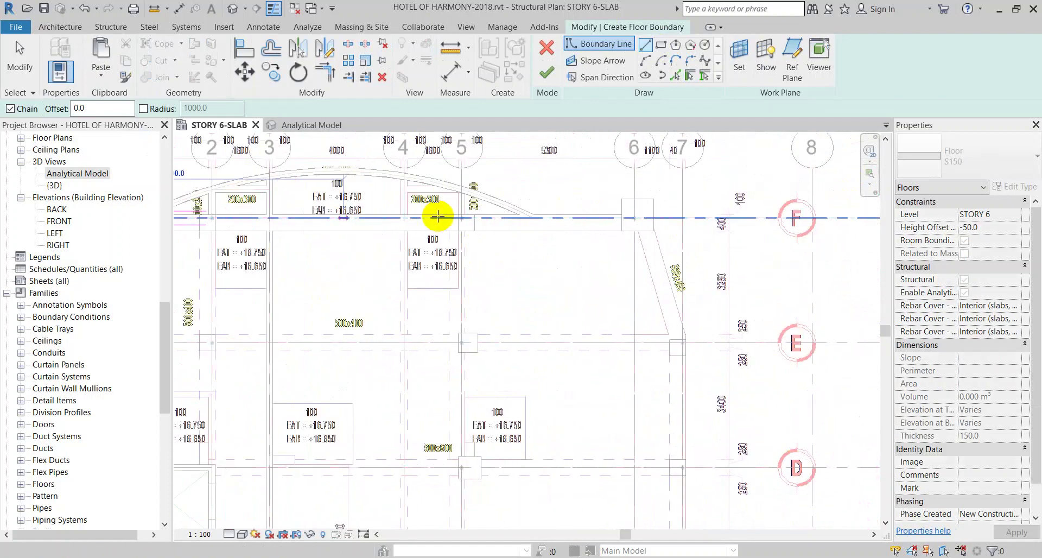
scroll(634, 222, up, 1)
click(632, 223)
scroll(633, 224, down, 2)
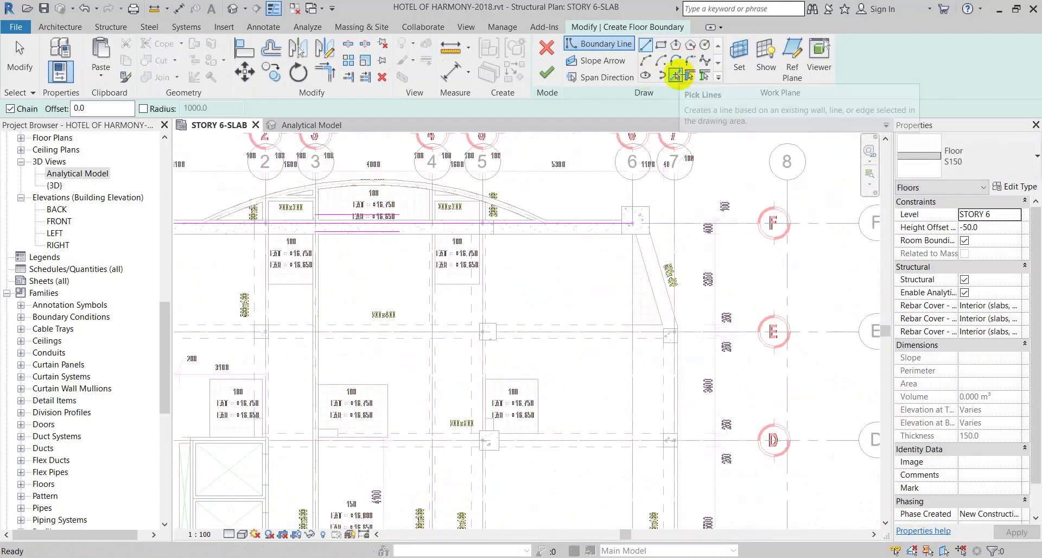
scroll(641, 239, up, 1)
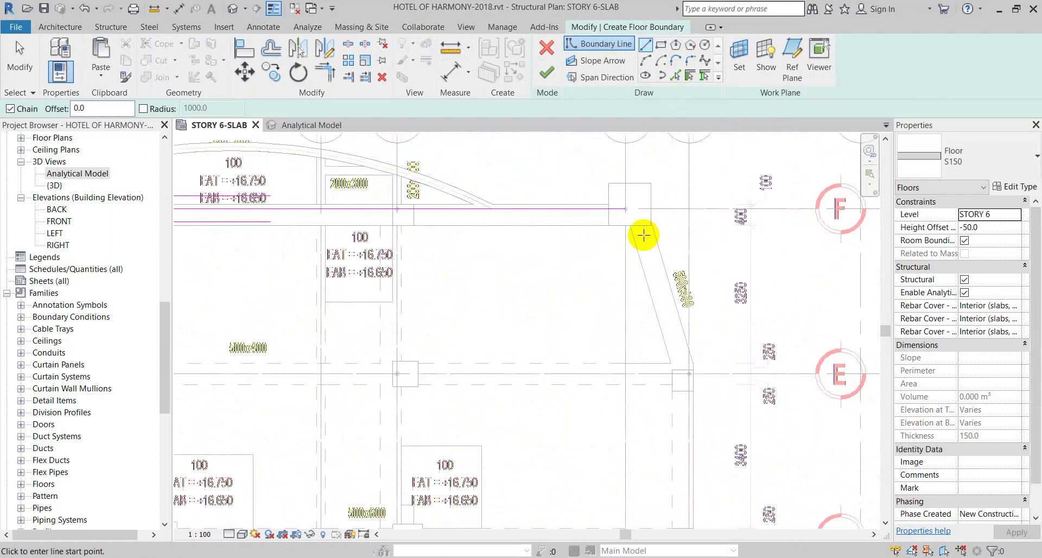
click(626, 208)
scroll(624, 208, down, 1)
key(Escape)
scroll(401, 233, up, 2)
scroll(410, 279, down, 1)
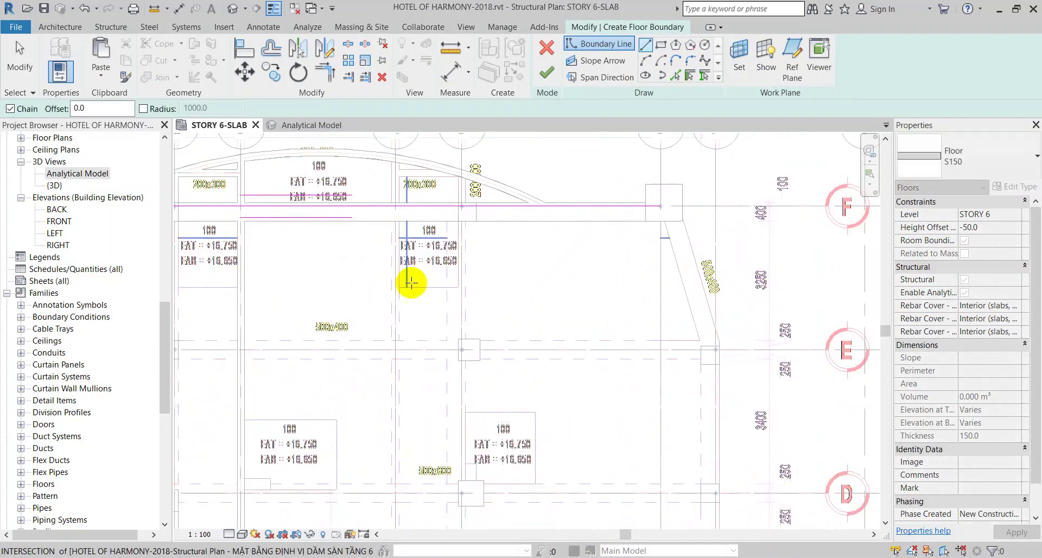
scroll(496, 419, up, 2)
scroll(545, 350, up, 1)
Outline the first slab panel as a closed rectangular loop starting at the column
click(538, 354)
click(538, 461)
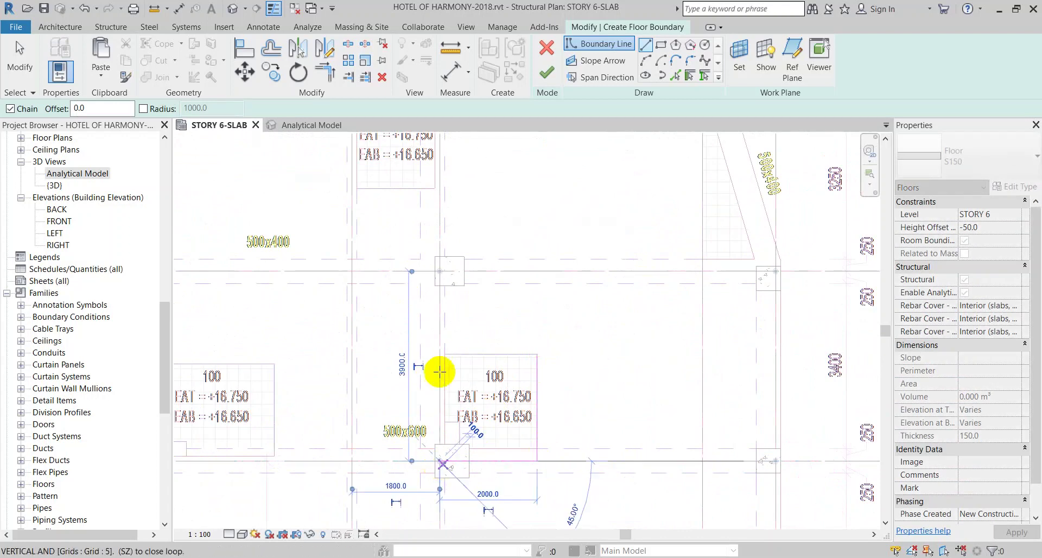
click(439, 354)
click(538, 354)
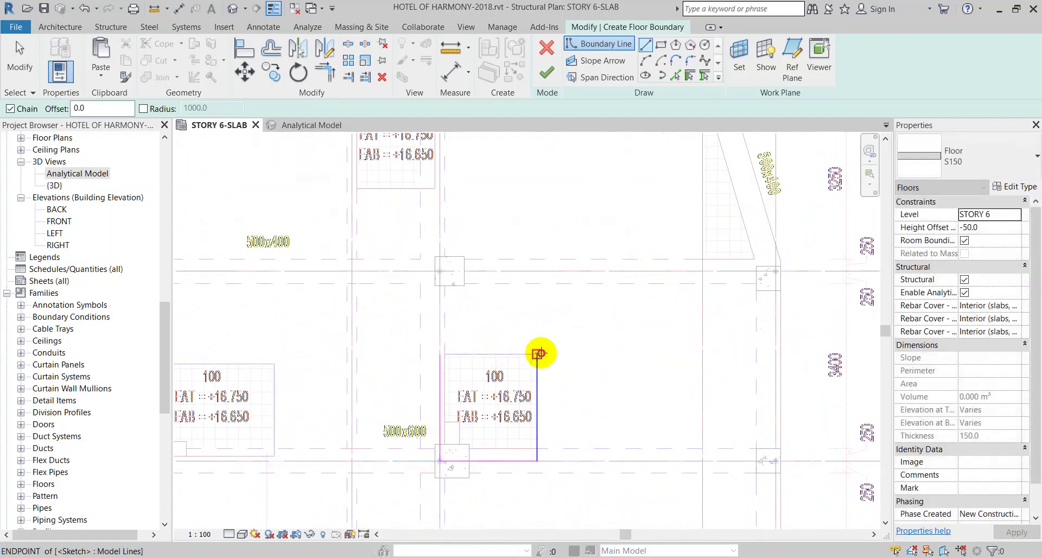
click(439, 354)
scroll(496, 298, down, 1)
scroll(570, 121, down, 1)
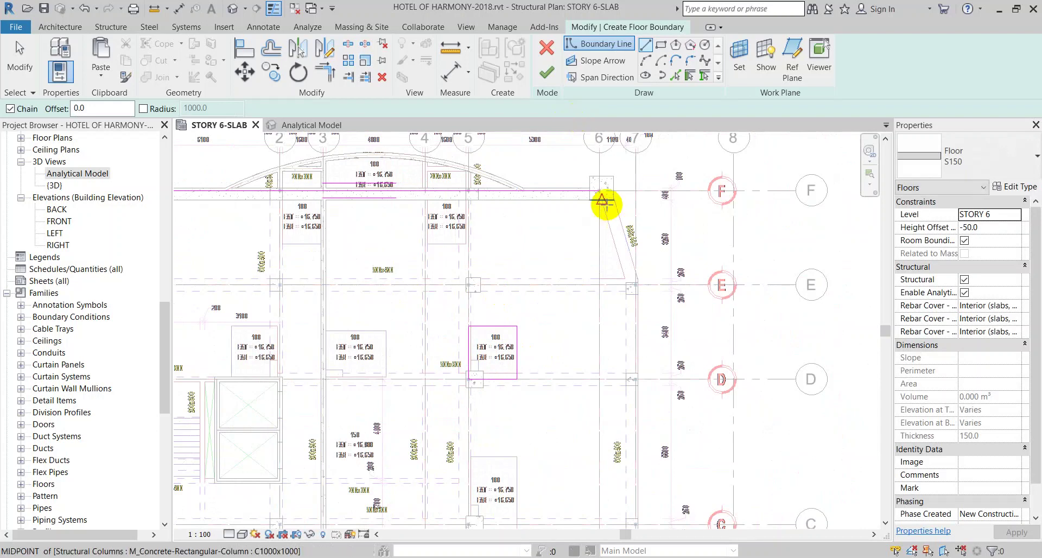
Draw the long boundary loop near grids A–C, closing it at its starting corner
middle_drag(605, 233, 616, 186)
middle_drag(629, 489, 658, 328)
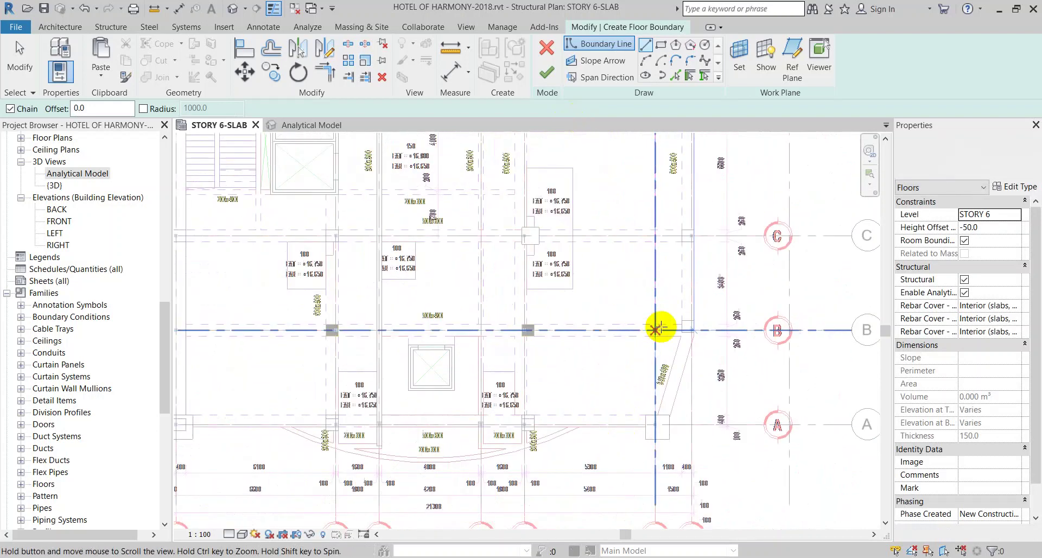
click(657, 328)
mouse_move(663, 263)
middle_down()
mouse_move(663, 425)
mouse_move(675, 262)
middle_up()
click(684, 475)
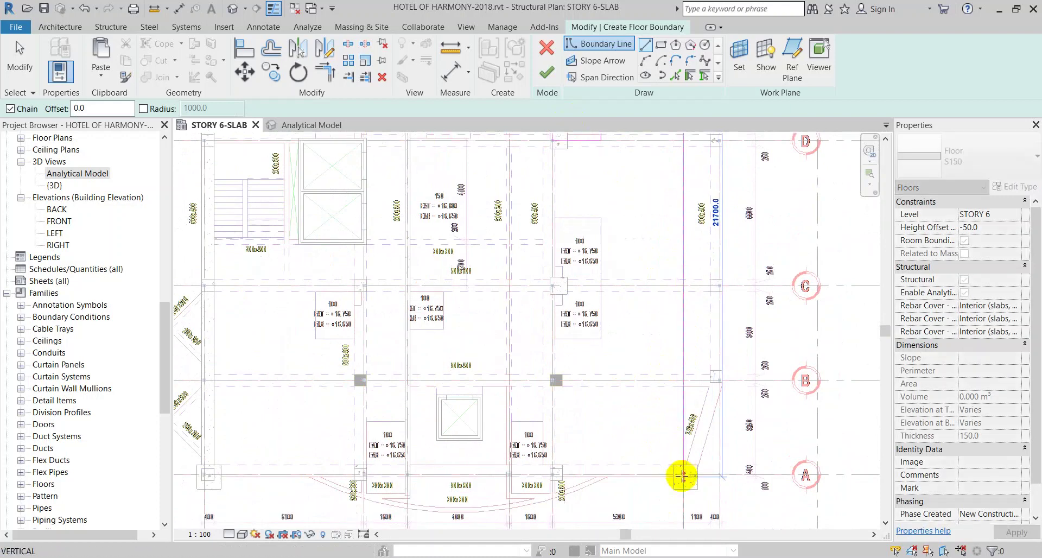
click(201, 476)
key(Escape)
key(Escape)
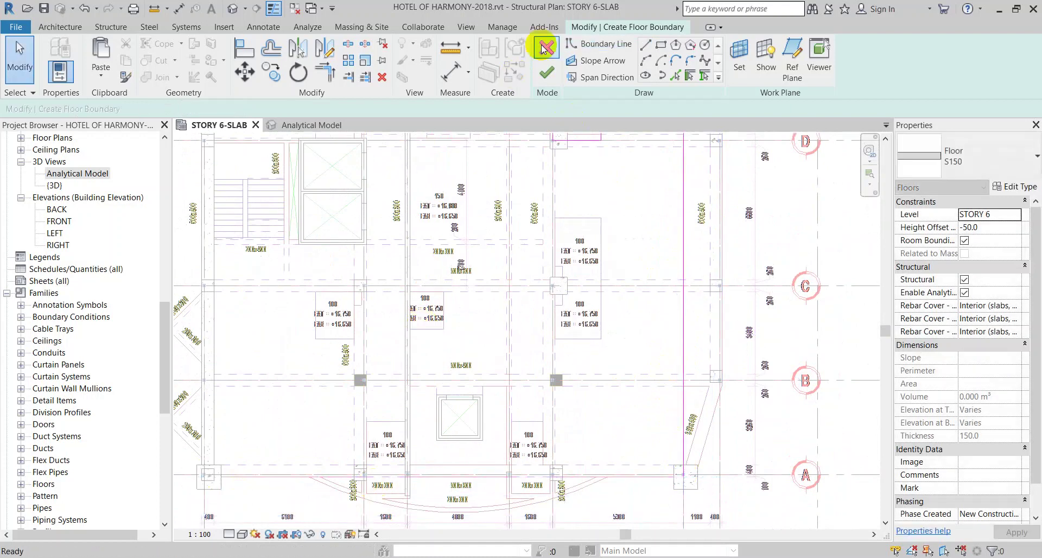
Draw a boundary line from the lower-right column via the left column to the top-left endpoint
click(646, 45)
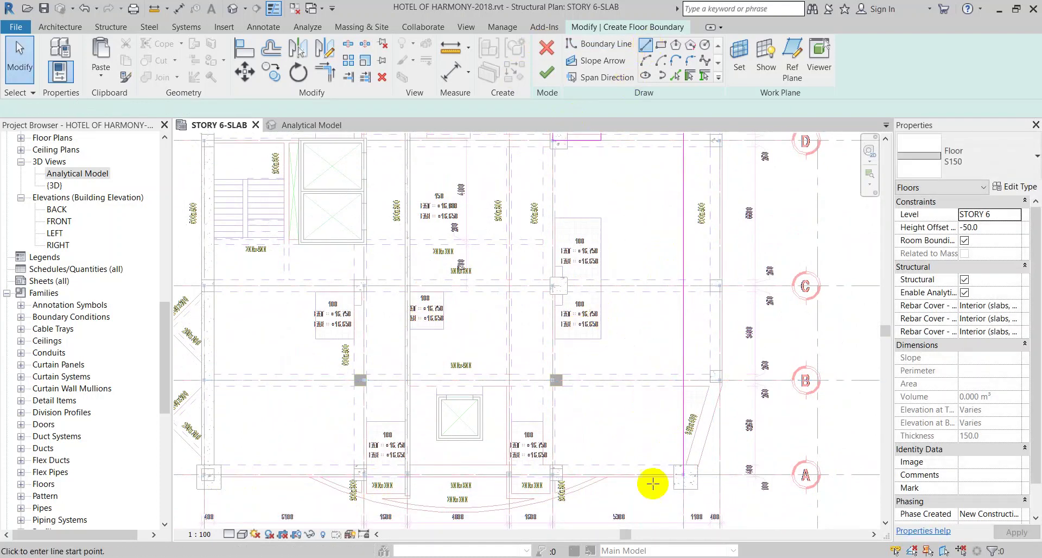
scroll(681, 483, up, 3)
scroll(679, 467, up, 1)
click(679, 470)
scroll(685, 478, up, 3)
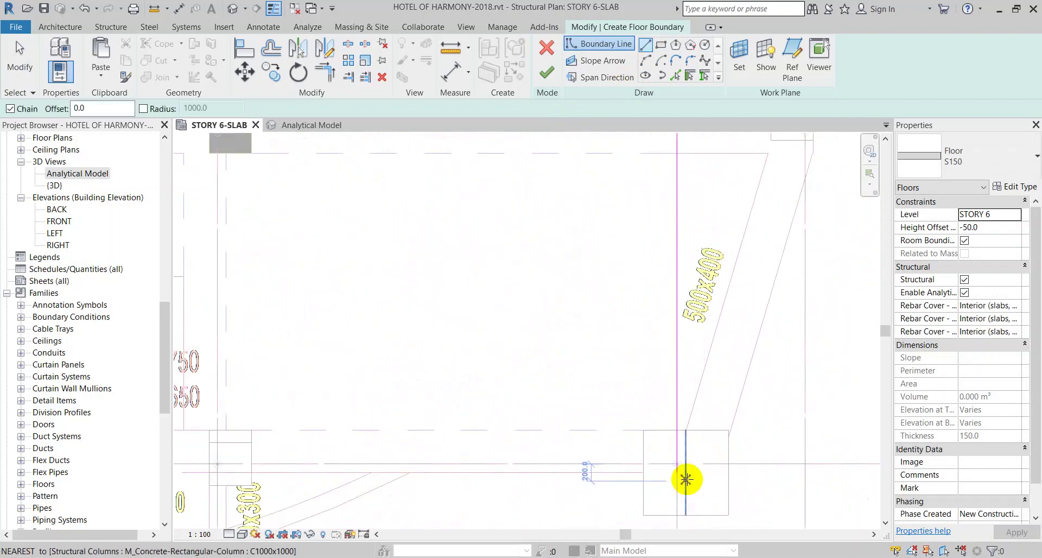
scroll(700, 457, down, 5)
middle_drag(432, 450, 395, 410)
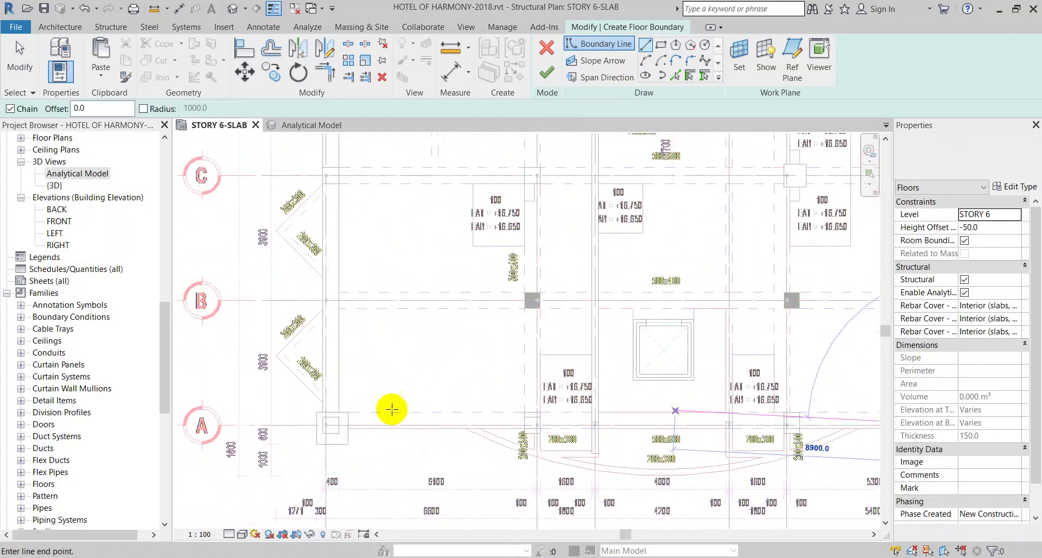
scroll(326, 426, up, 3)
scroll(332, 421, up, 2)
click(331, 421)
scroll(331, 259, down, 3)
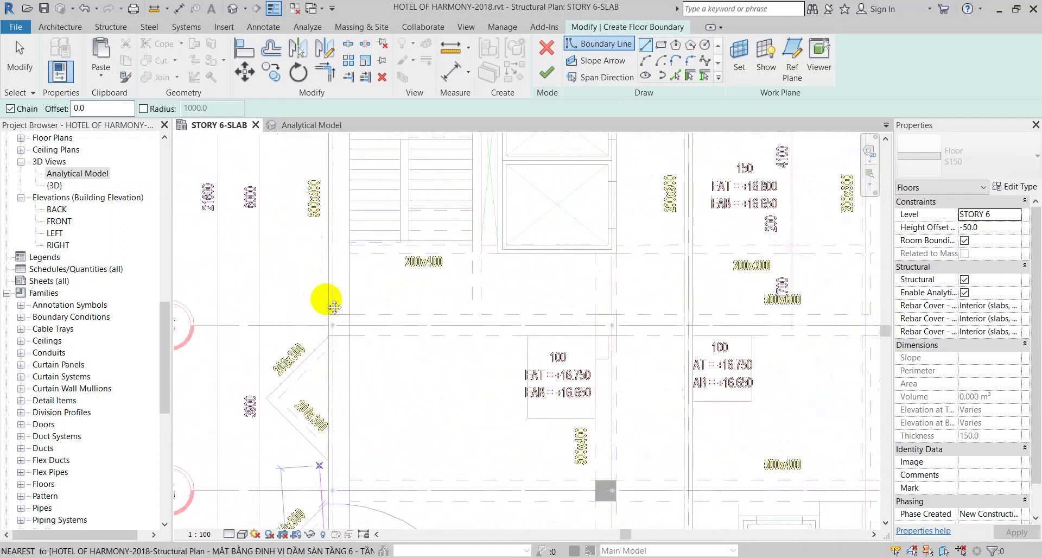
middle_drag(320, 205, 326, 365)
click(331, 152)
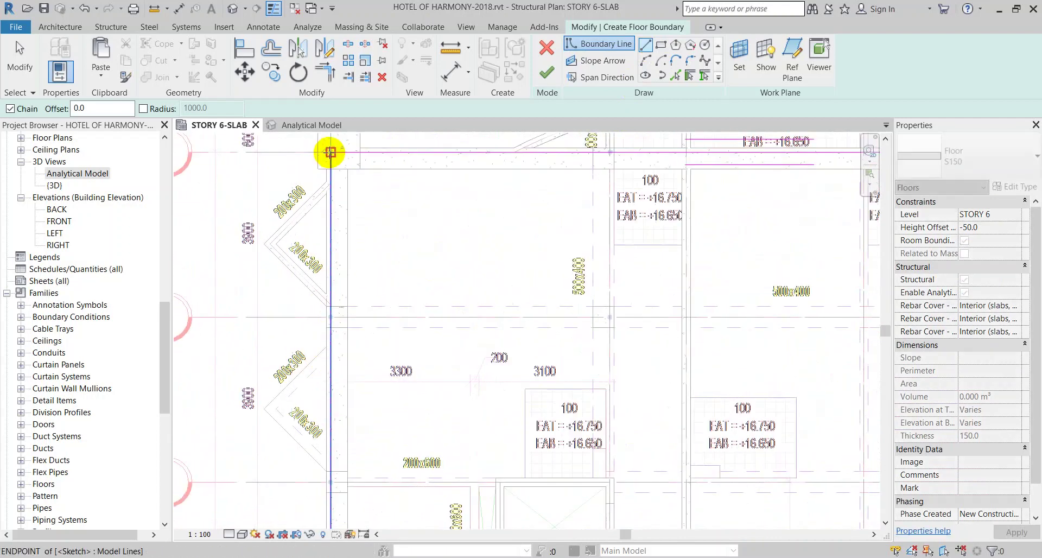
key(Escape)
key(Escape)
scroll(374, 209, down, 3)
scroll(572, 166, up, 3)
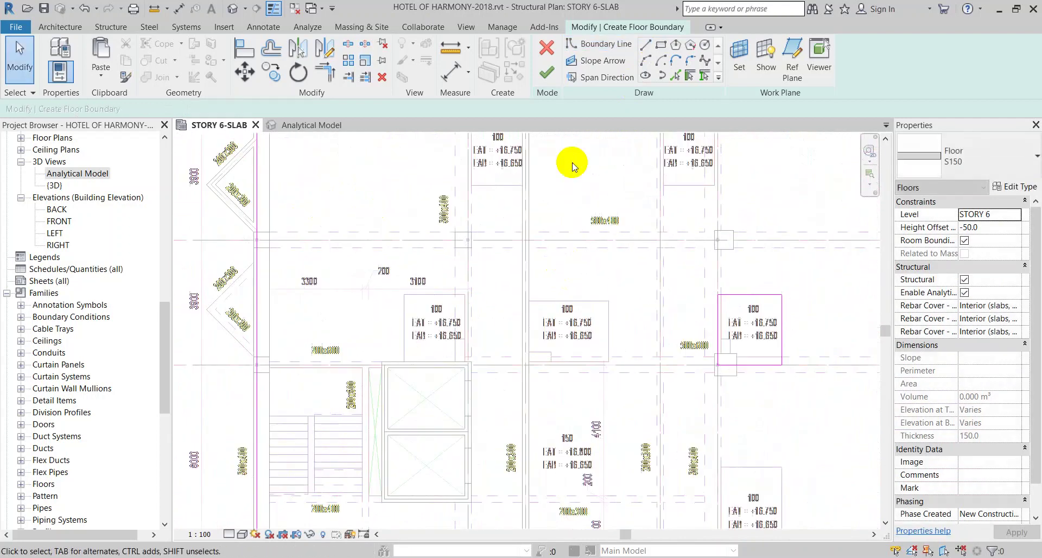
Pick the panel's top edge as boundary and trim it with the left edge into a corner
click(657, 47)
scroll(377, 372, up, 1)
scroll(388, 325, up, 1)
scroll(477, 395, up, 1)
scroll(566, 432, up, 1)
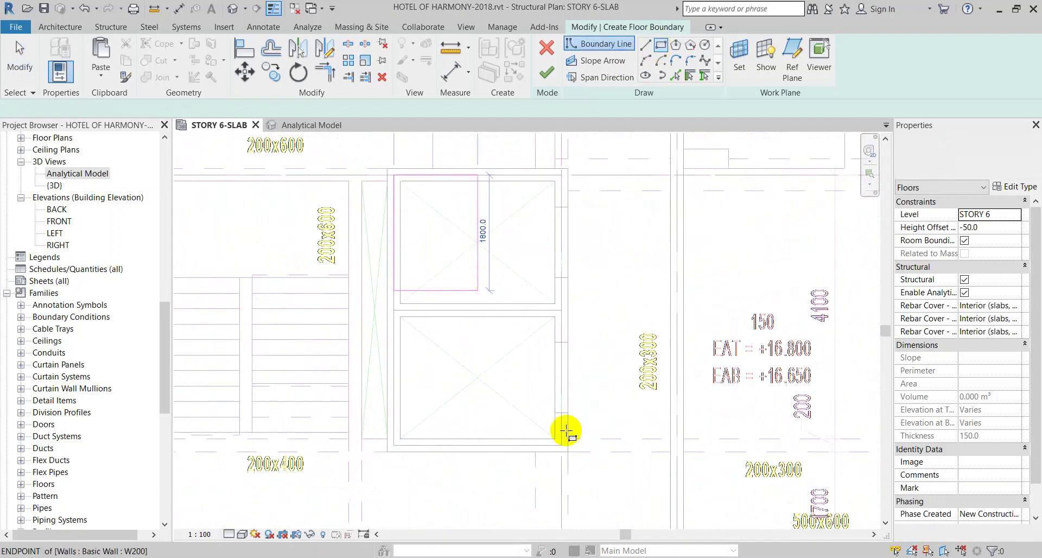
ctrl+scroll(565, 267, up, 5)
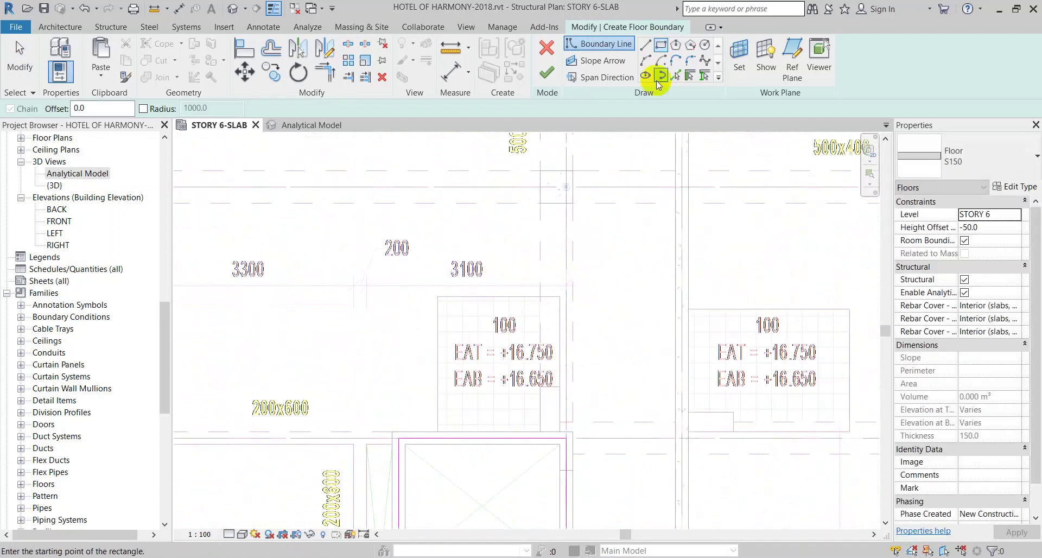
click(676, 76)
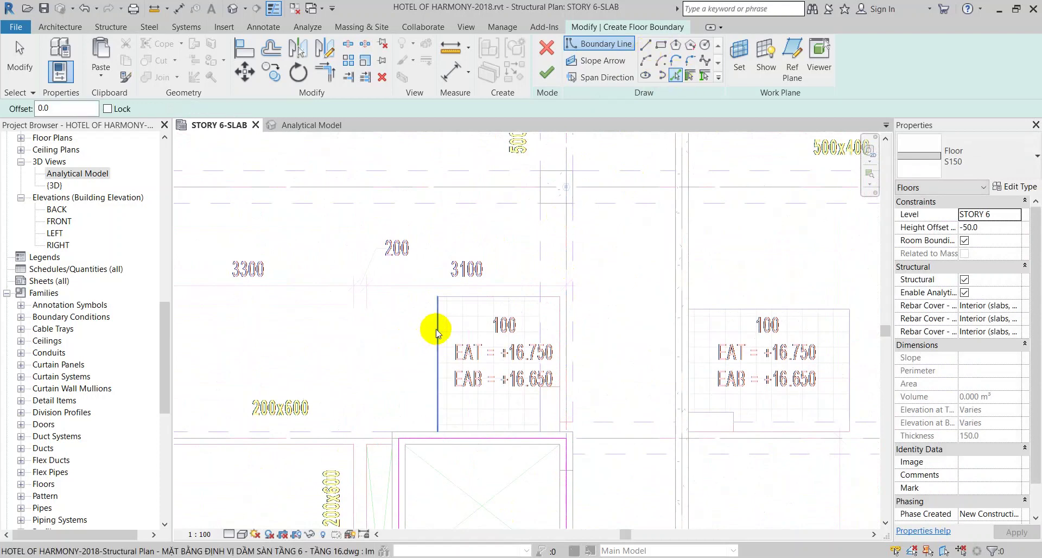
click(474, 296)
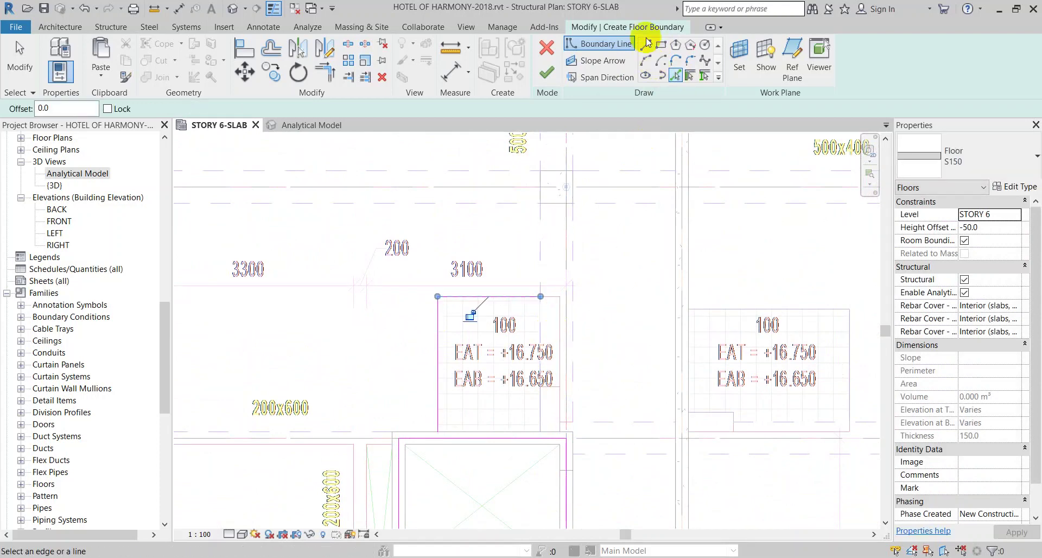
key(Escape)
key(t)
key(r)
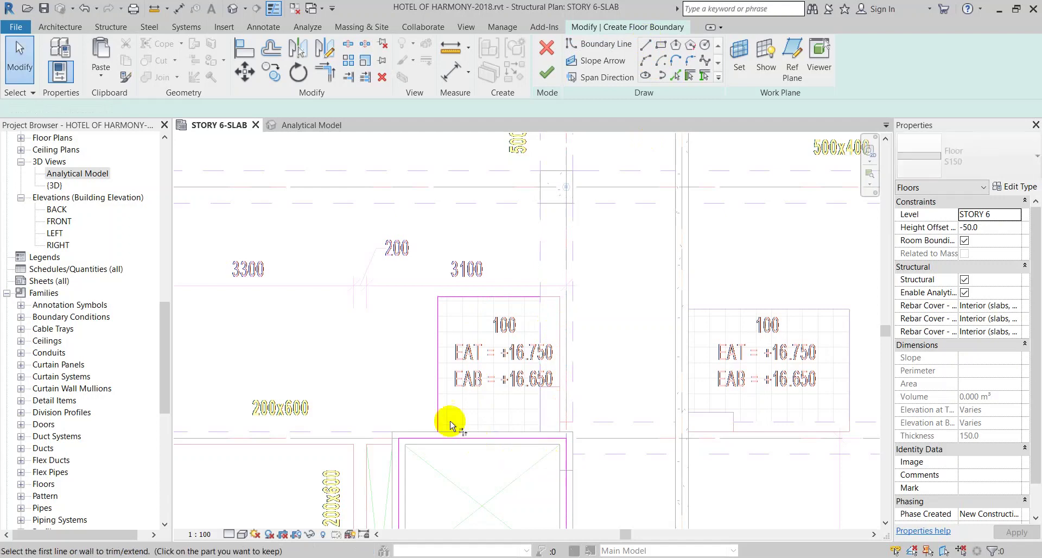
click(438, 412)
click(498, 299)
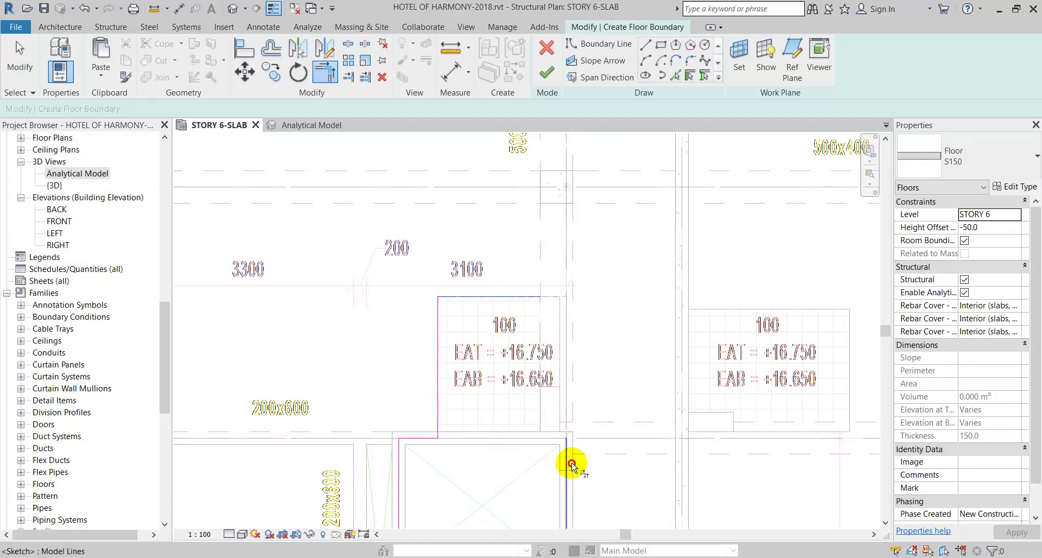
scroll(495, 320, down, 4)
scroll(585, 315, up, 3)
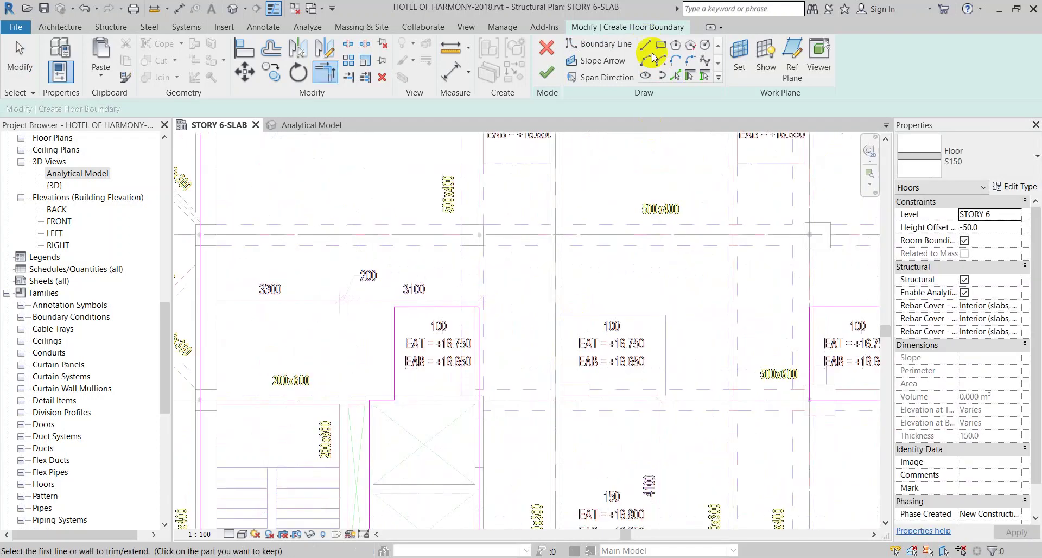
Draw another closed rectangular panel outline with a corner at grids D and 3
click(645, 45)
click(666, 315)
scroll(665, 395, up, 2)
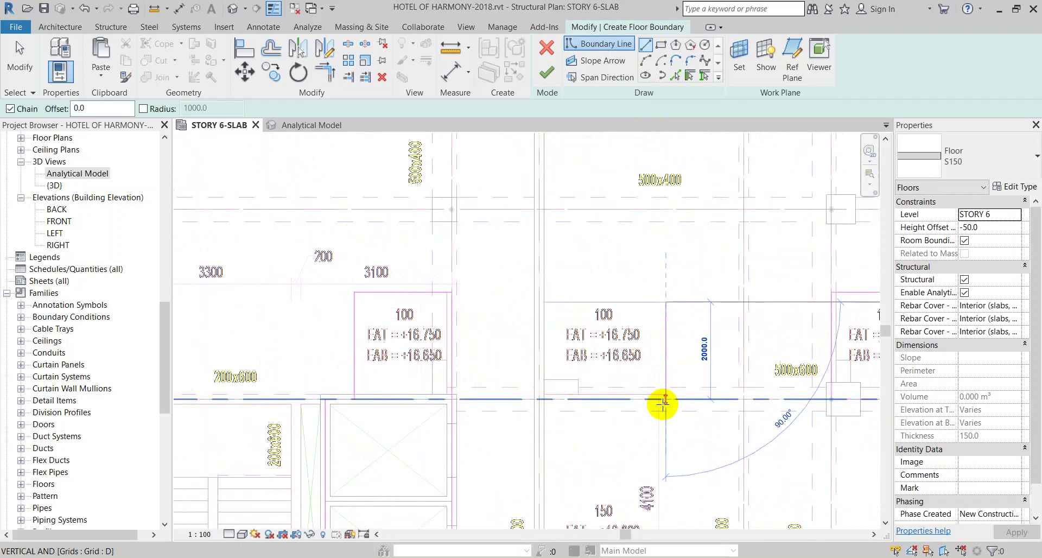
scroll(663, 400, up, 1)
click(668, 397)
click(468, 396)
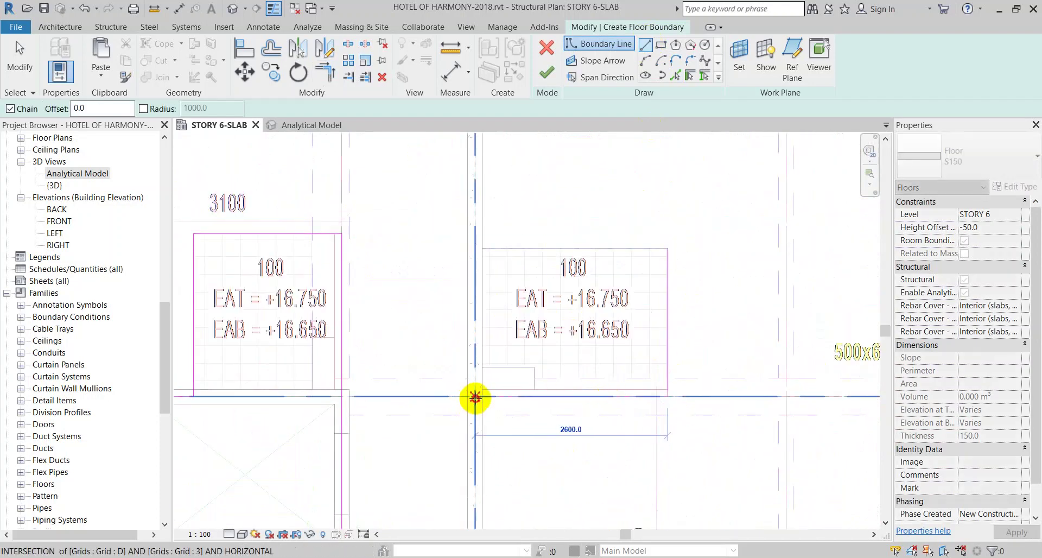
click(471, 249)
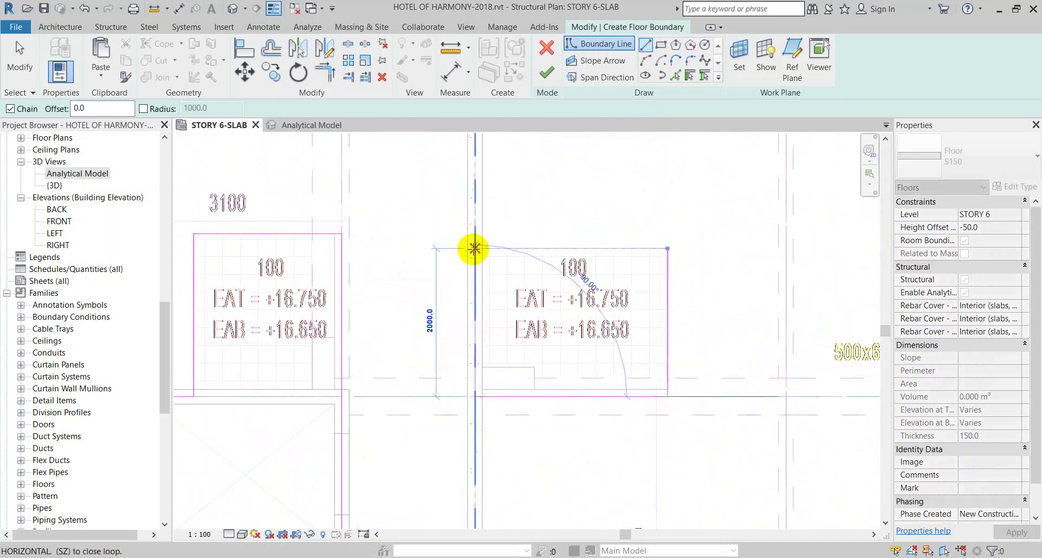
click(668, 249)
key(Escape)
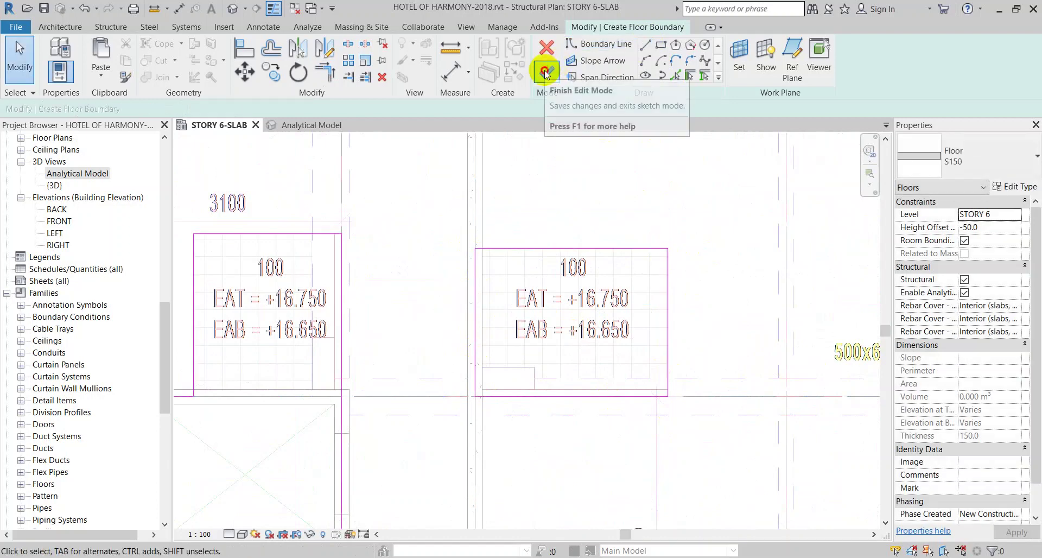
Finish the S150 floor sketch after the intersecting-lines error, declining to attach walls
click(547, 72)
scroll(539, 317, down, 2)
scroll(536, 316, down, 2)
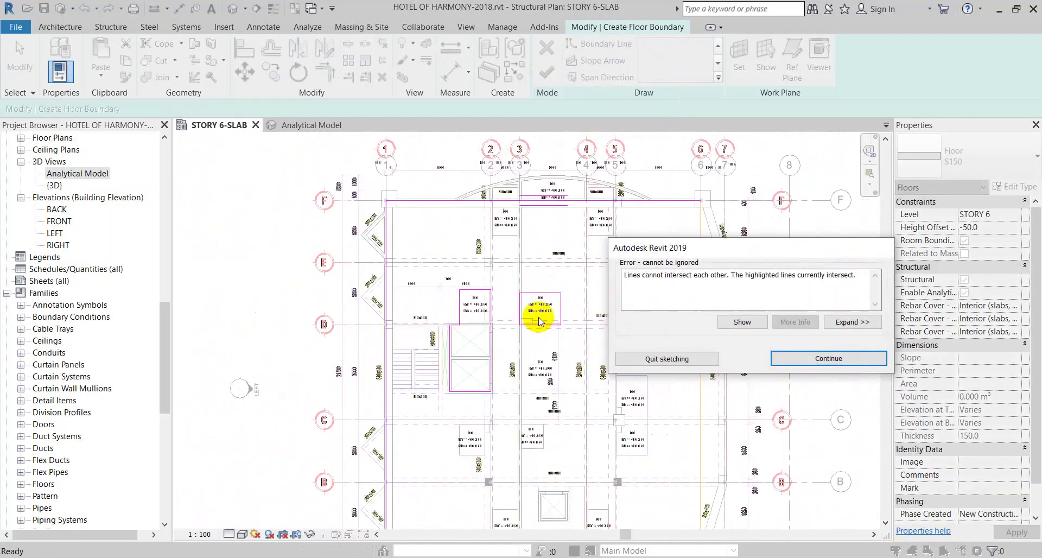
scroll(447, 358, down, 1)
scroll(424, 337, down, 2)
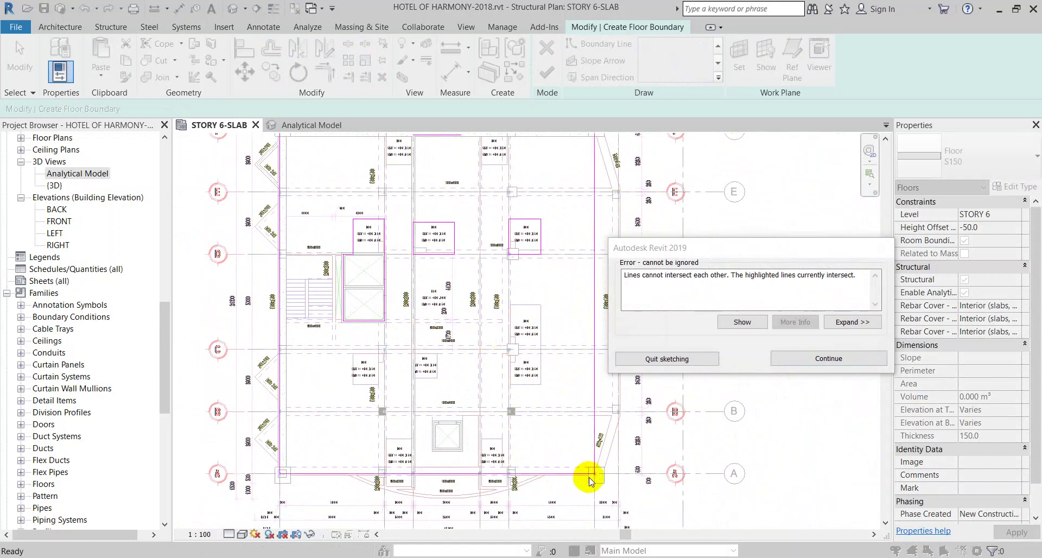
click(855, 356)
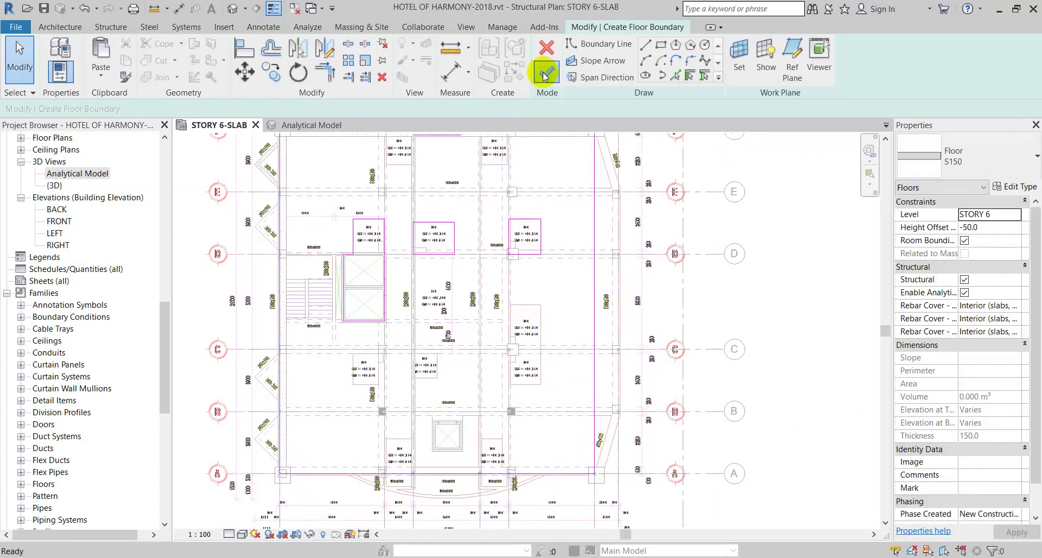
click(545, 73)
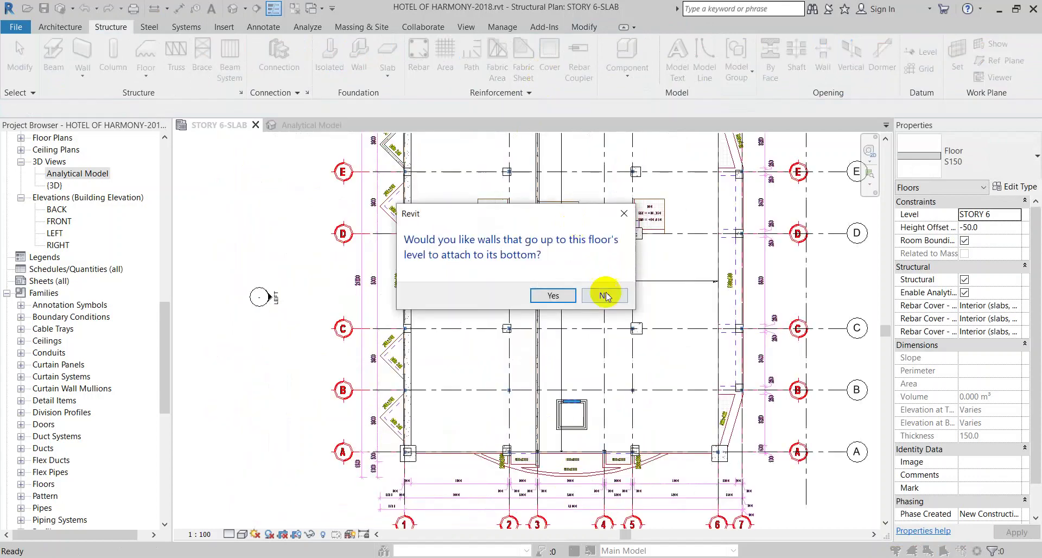
click(606, 296)
scroll(520, 214, up, 3)
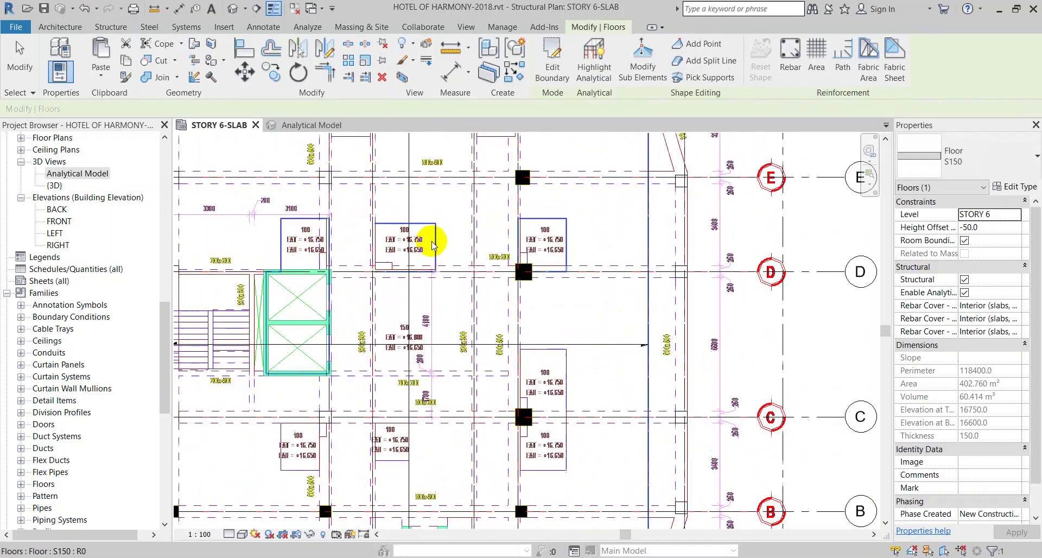
key(Escape)
Reopen the slab's boundary, window-select all 18 sketch lines, and exit without changes
click(509, 347)
key(Escape)
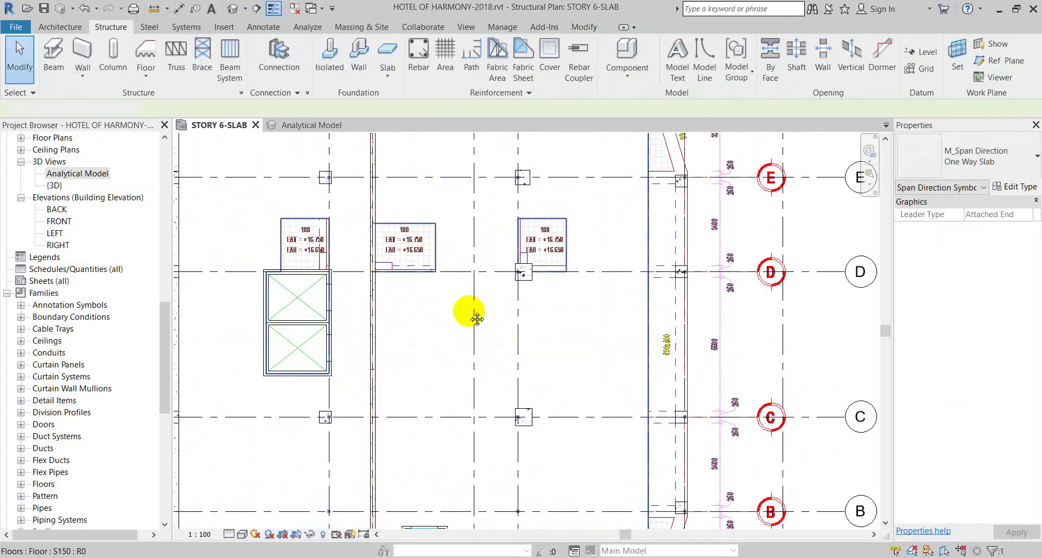
middle_drag(465, 309, 574, 375)
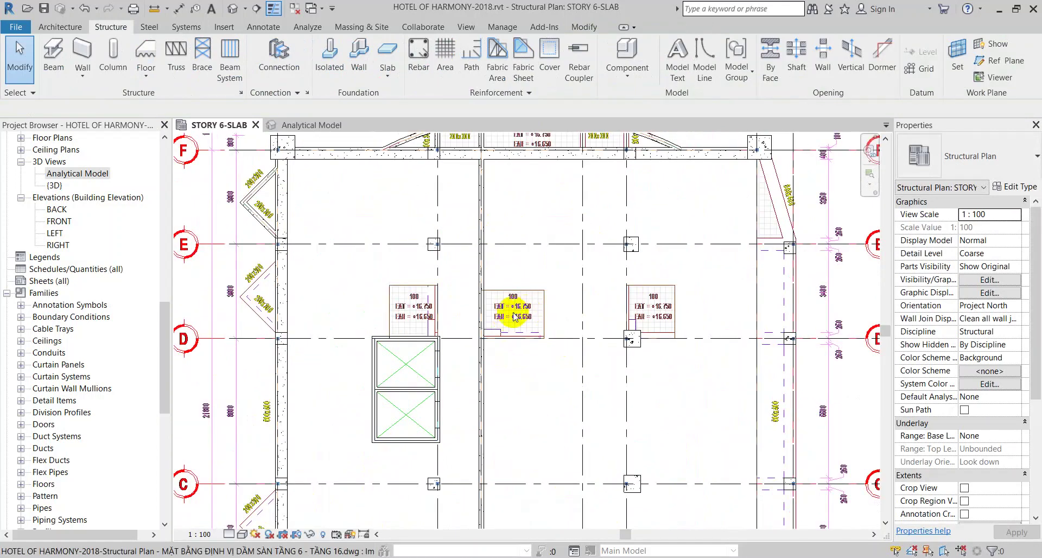
double_click(547, 268)
scroll(532, 267, down, 2)
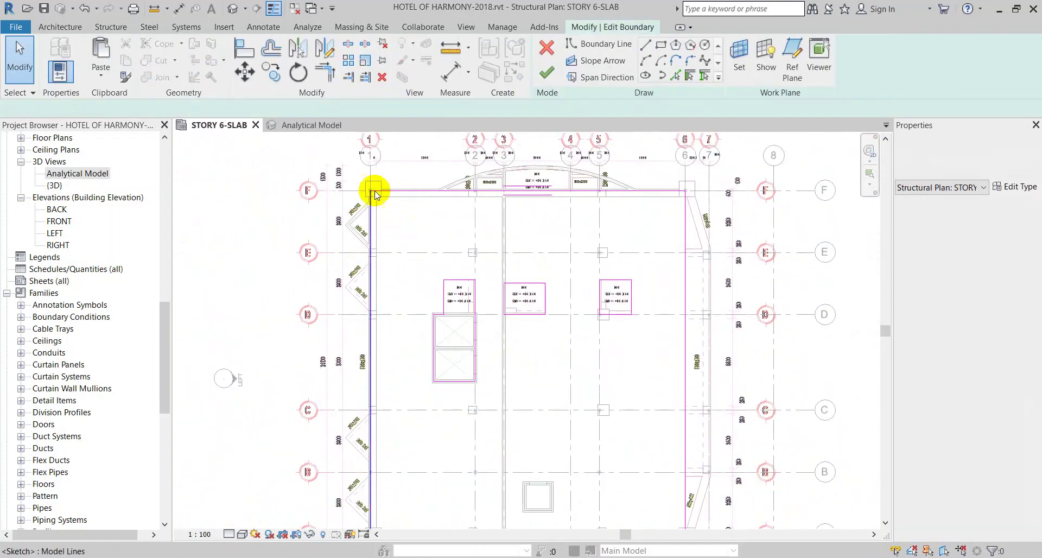
scroll(314, 145, down, 2)
drag(303, 149, 670, 498)
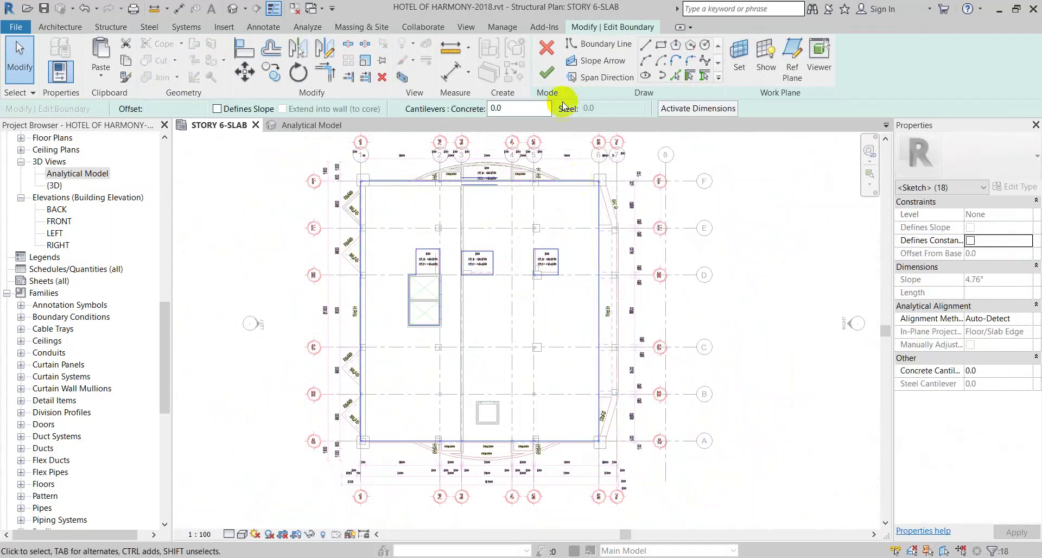
click(551, 54)
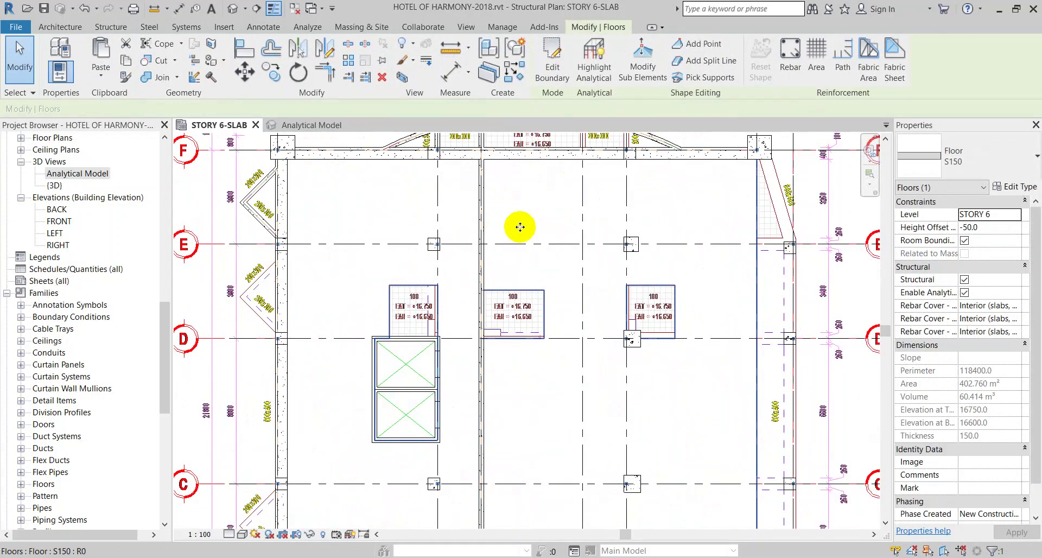
key(Escape)
key(Escape)
Start a new structural floor and paste the copied boundary lines aligned to the current view
click(136, 73)
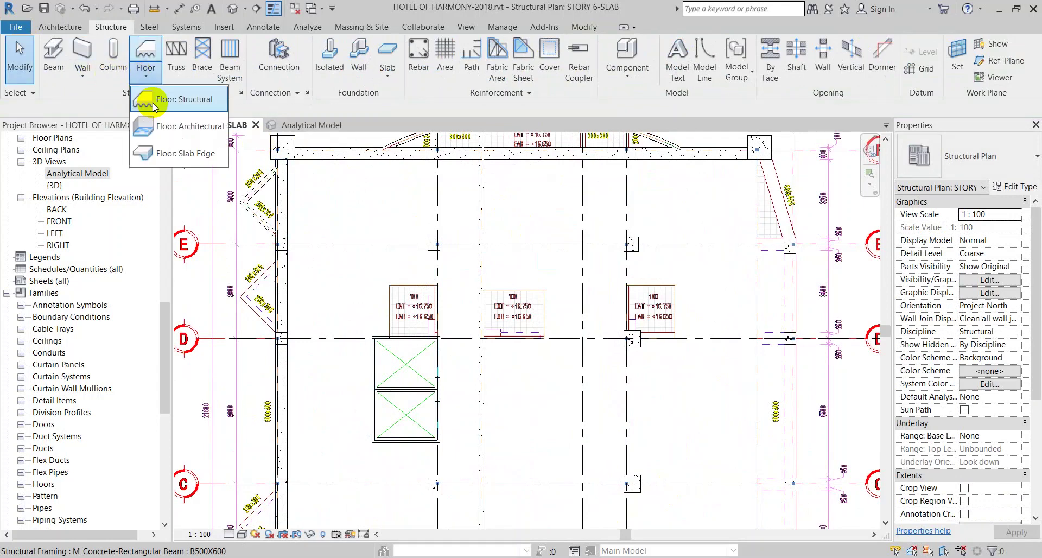
click(158, 97)
click(95, 73)
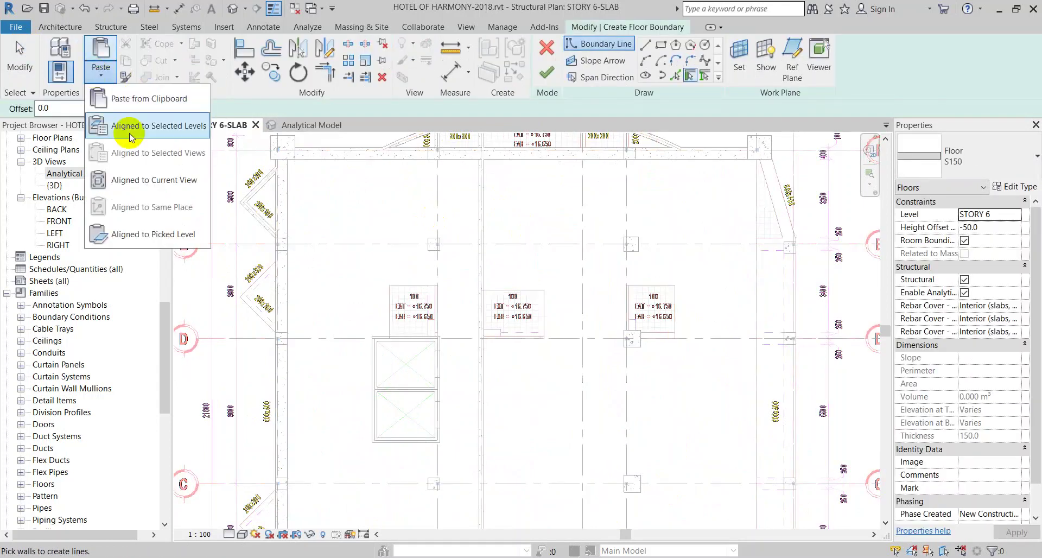
click(135, 178)
click(616, 291)
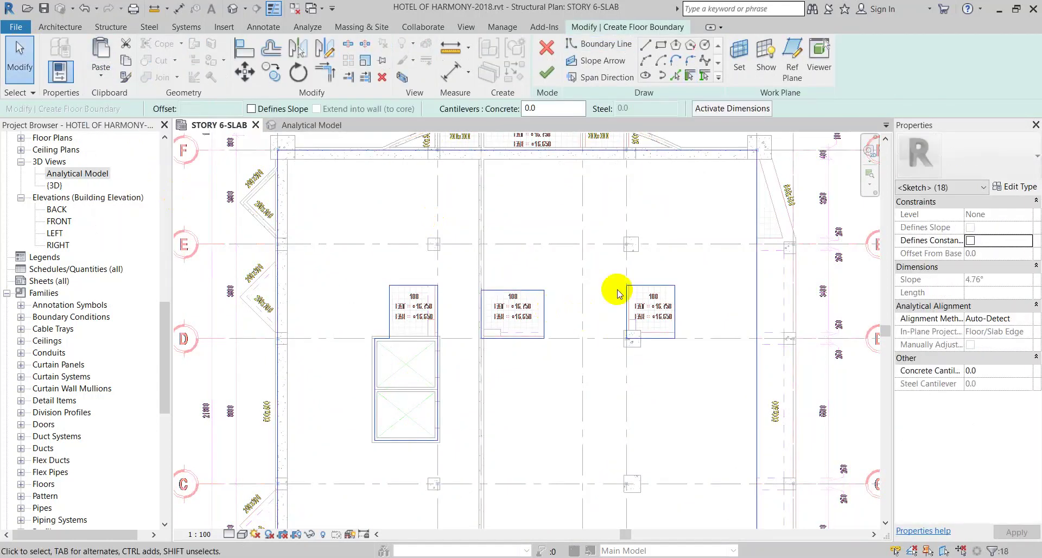
scroll(597, 304, down, 2)
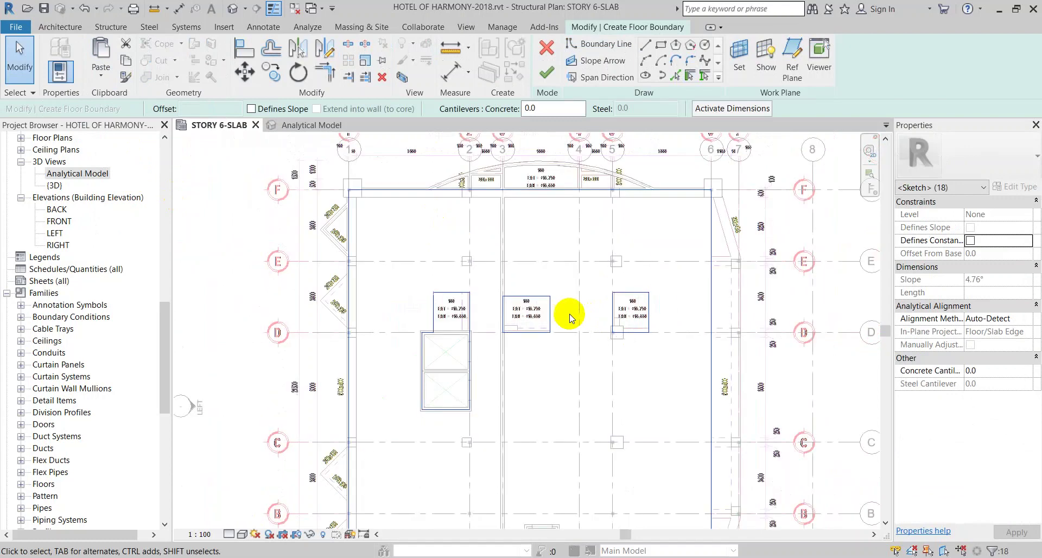
Move a boundary line end to the lift corner, check the boundary chain, and try finishing the floor
click(586, 191)
key(Tab)
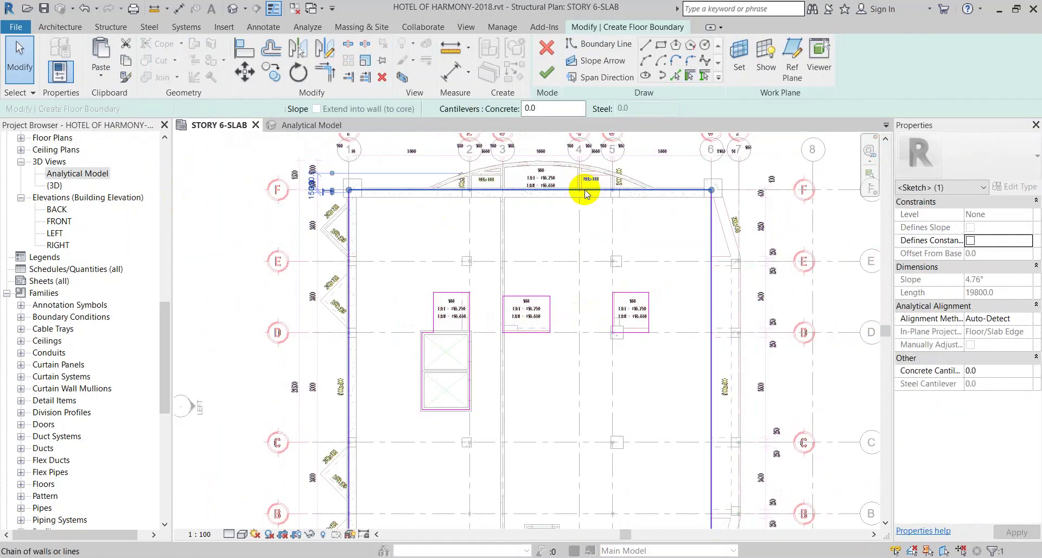
key(Escape)
scroll(422, 331, up, 2)
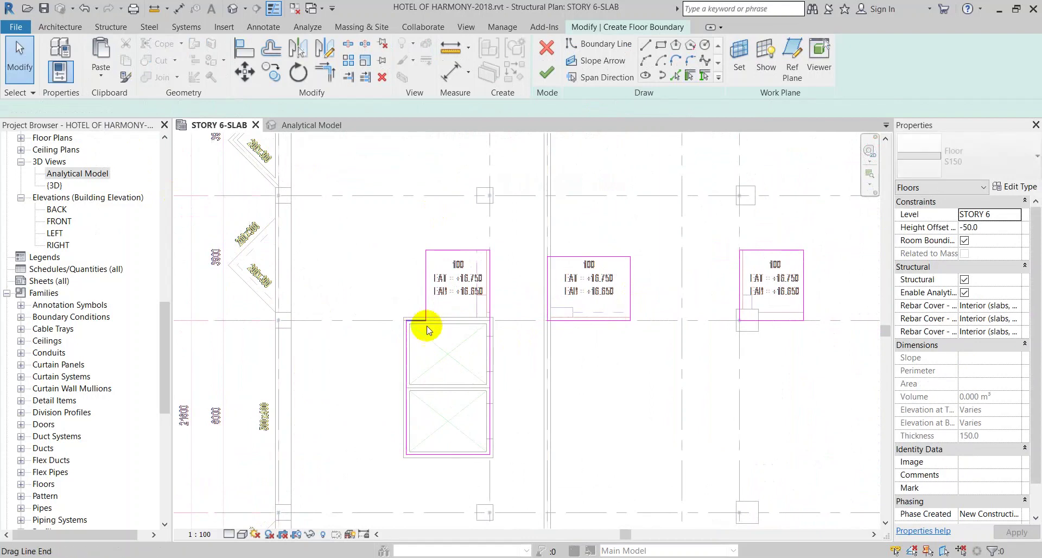
drag(428, 328, 489, 321)
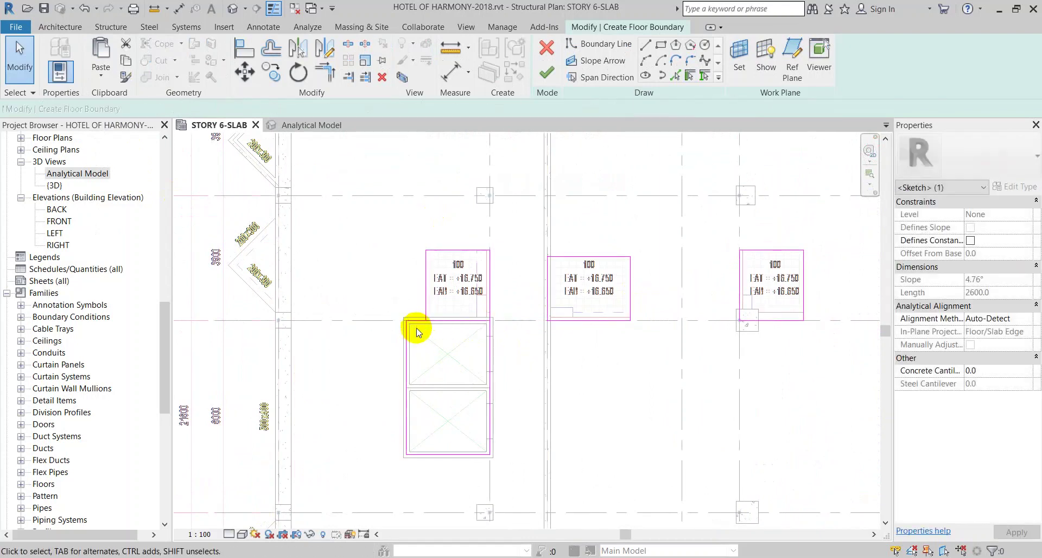
key(Escape)
key(Tab)
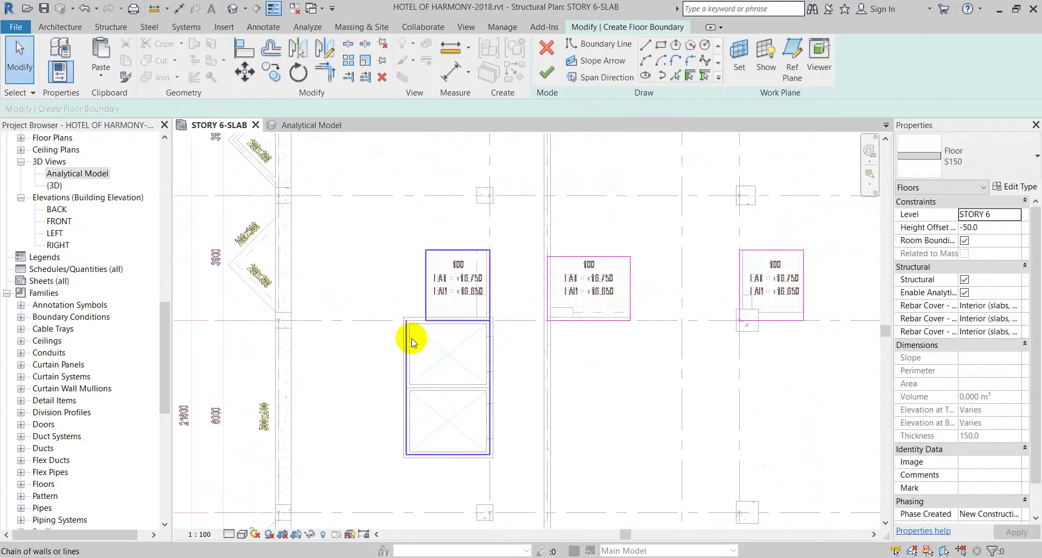
click(491, 304)
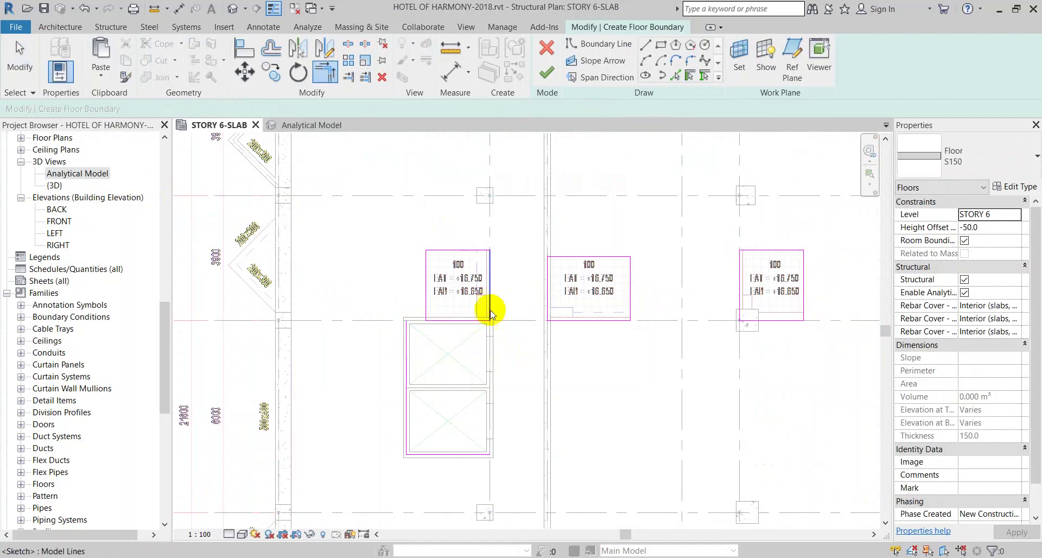
click(411, 353)
key(Escape)
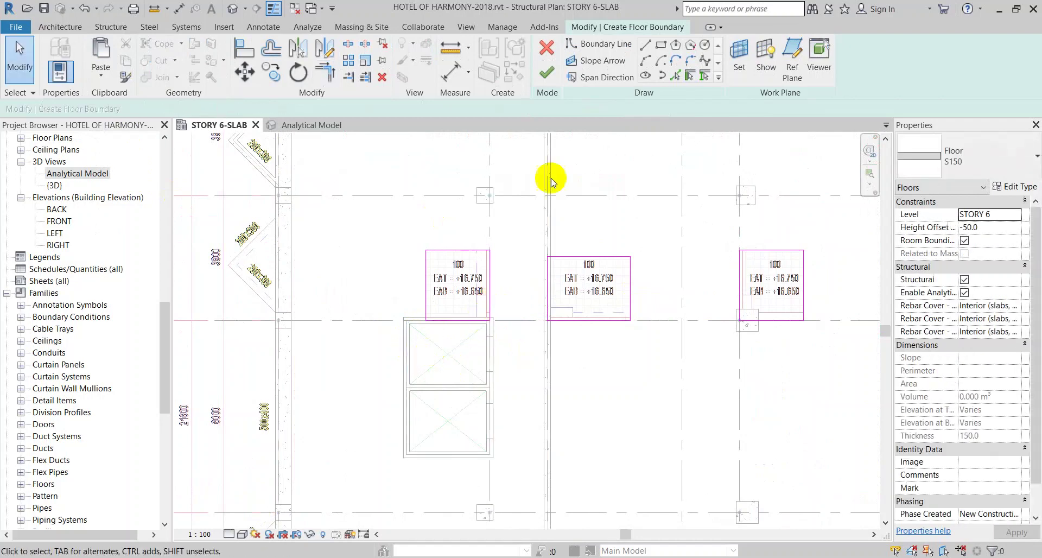
scroll(623, 259, down, 3)
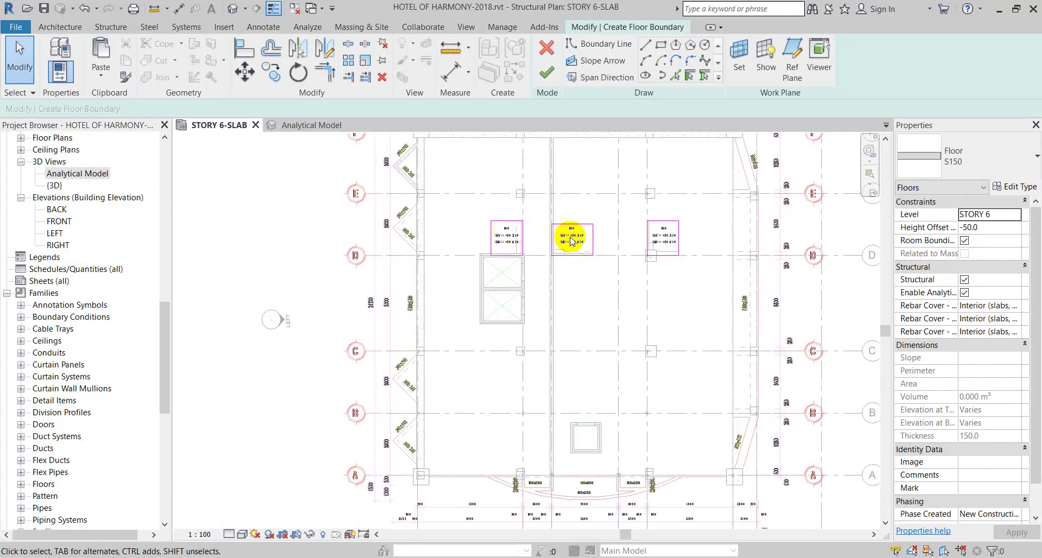
middle_drag(576, 222, 547, 278)
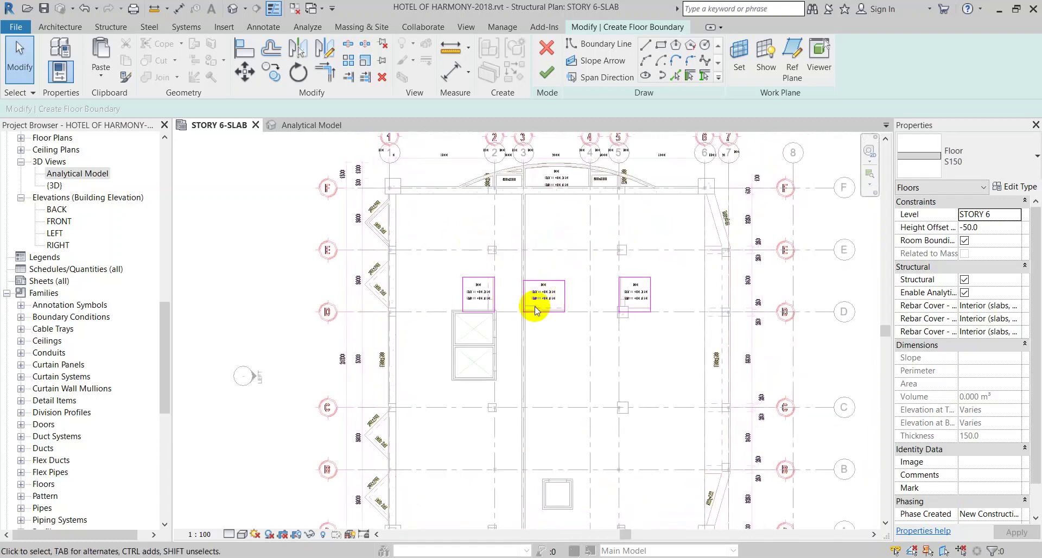
click(548, 75)
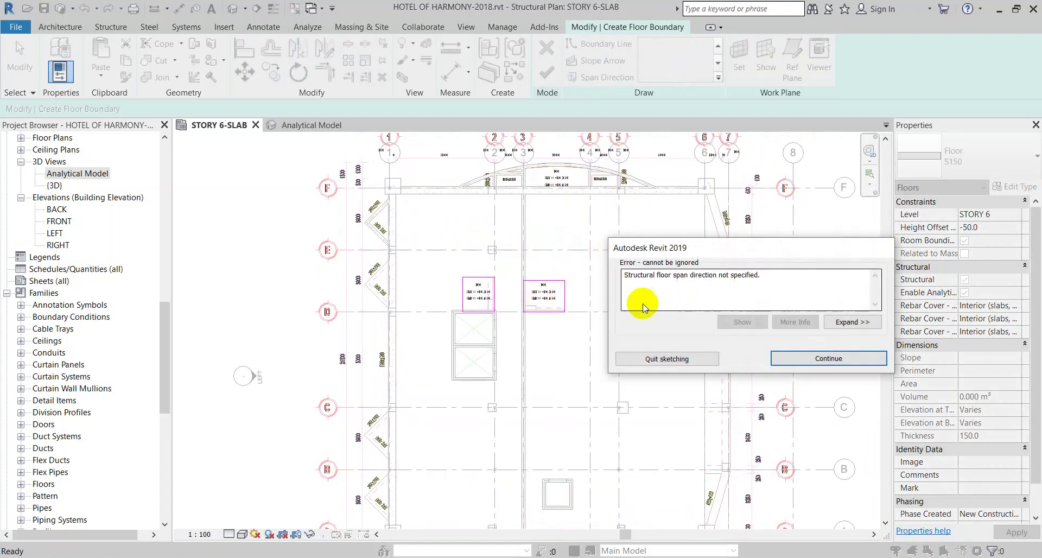
Add a span direction to the floor sketch and finish it, declining to attach walls
click(820, 365)
middle_drag(682, 344, 658, 284)
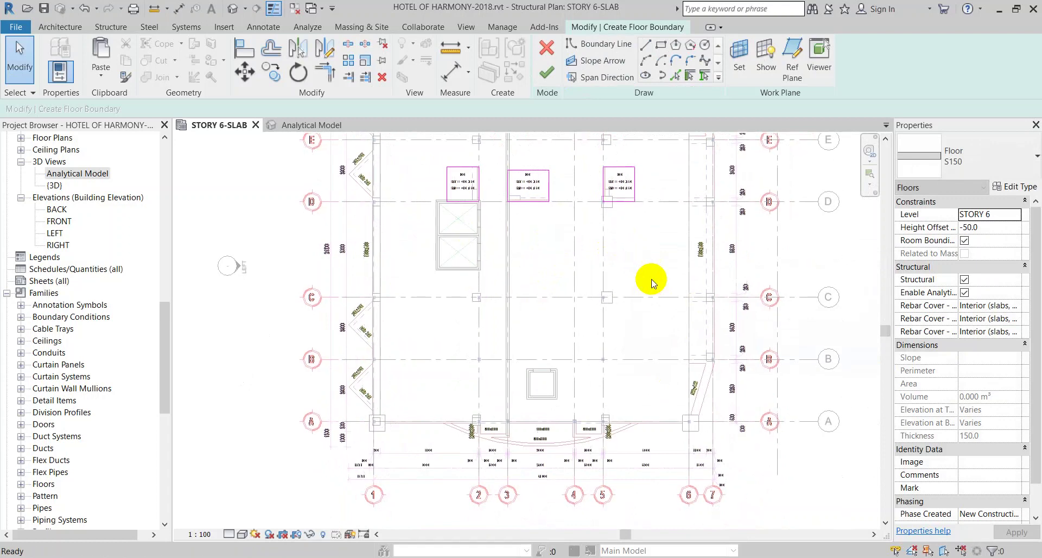
middle_drag(652, 353, 651, 430)
click(552, 81)
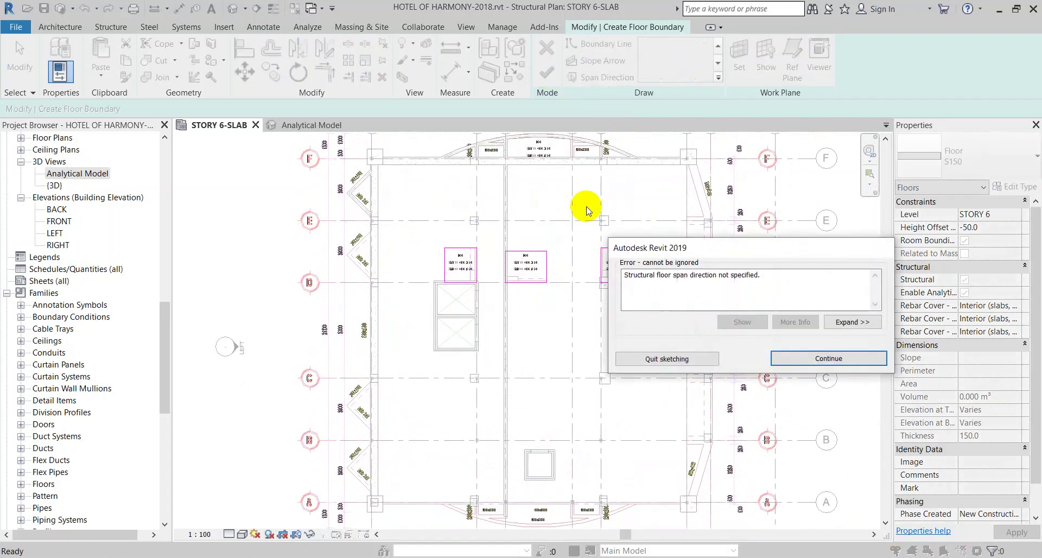
click(829, 358)
click(600, 77)
scroll(543, 274, up, 2)
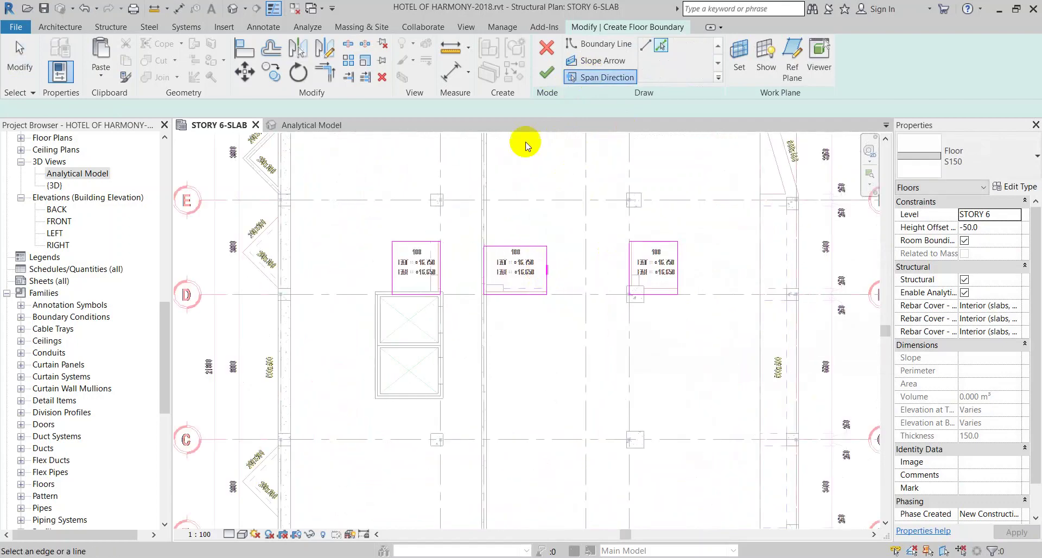
click(547, 72)
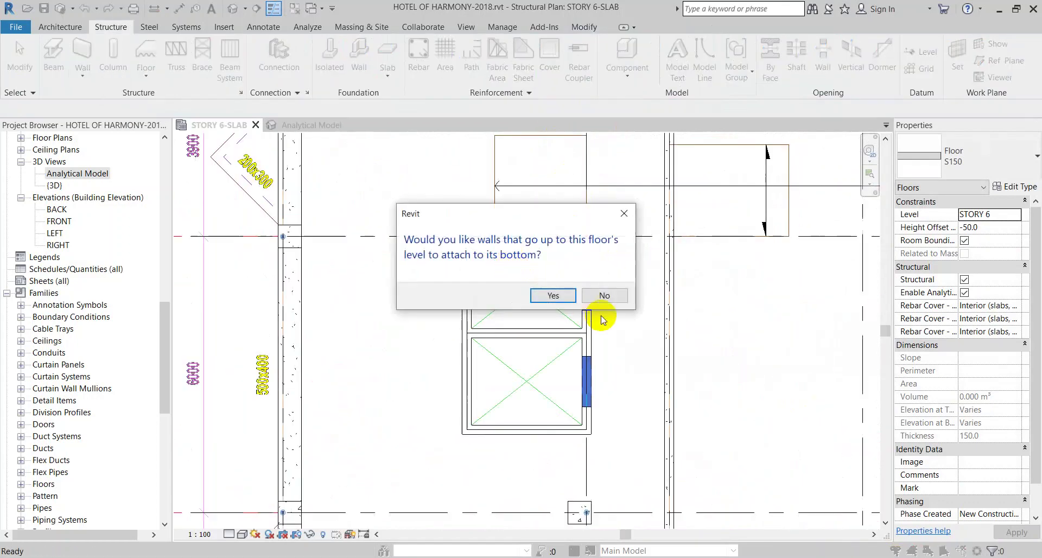
click(604, 296)
Delete the span direction symbol and check the new 150 thick, 402.760 m² floor's properties
scroll(624, 296, down, 2)
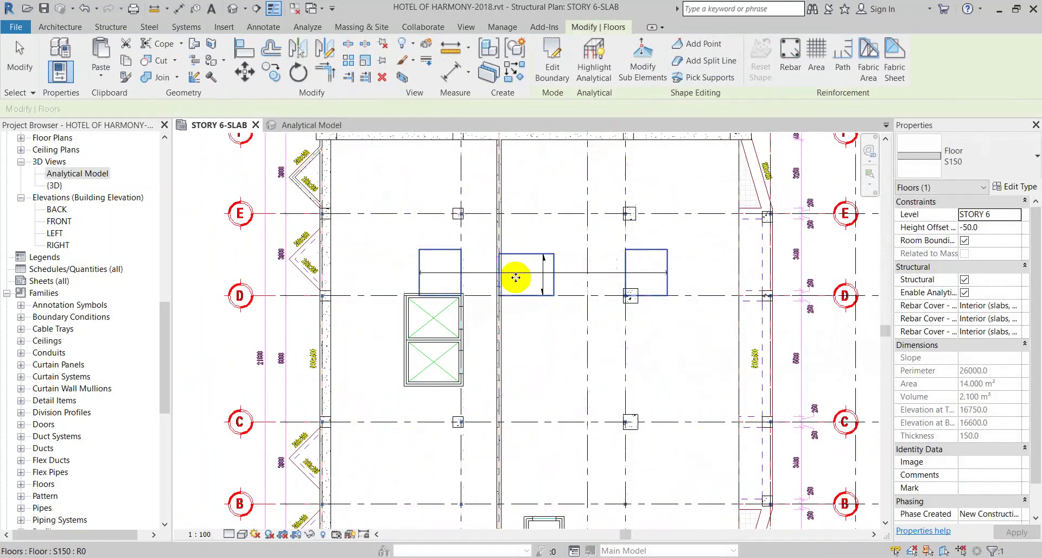
scroll(516, 277, up, 1)
key(Escape)
click(547, 278)
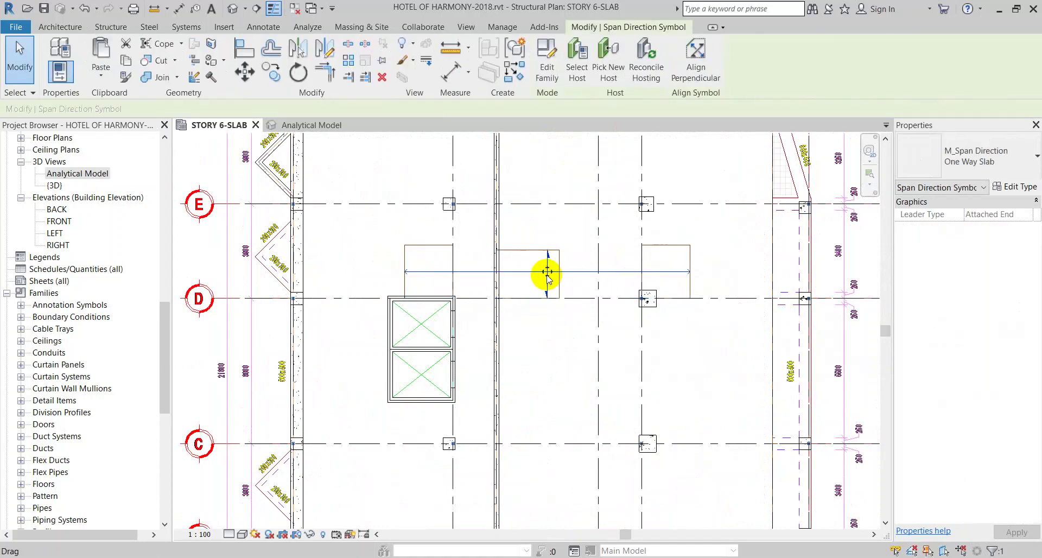
key(Delete)
click(533, 274)
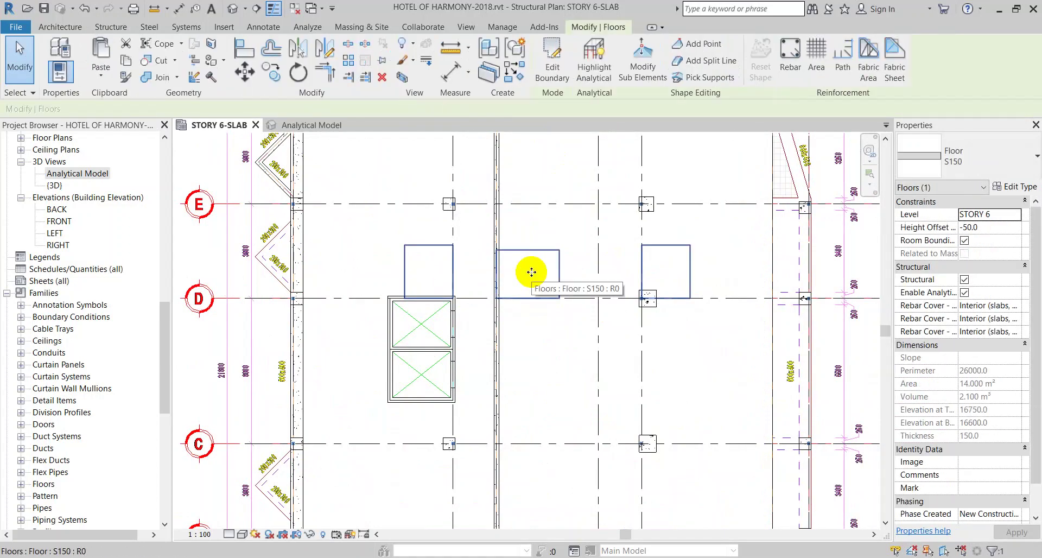
key(Escape)
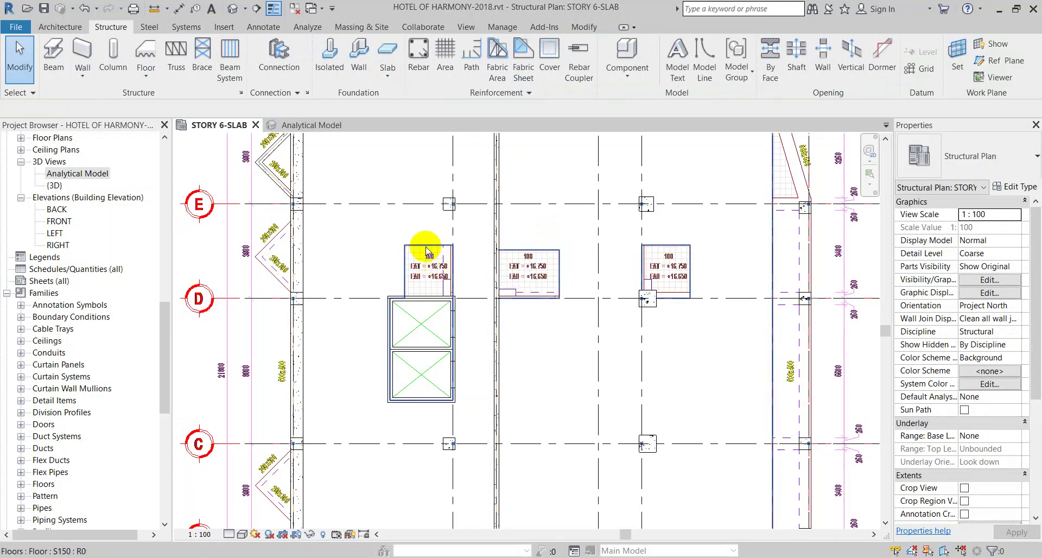
scroll(549, 269, down, 2)
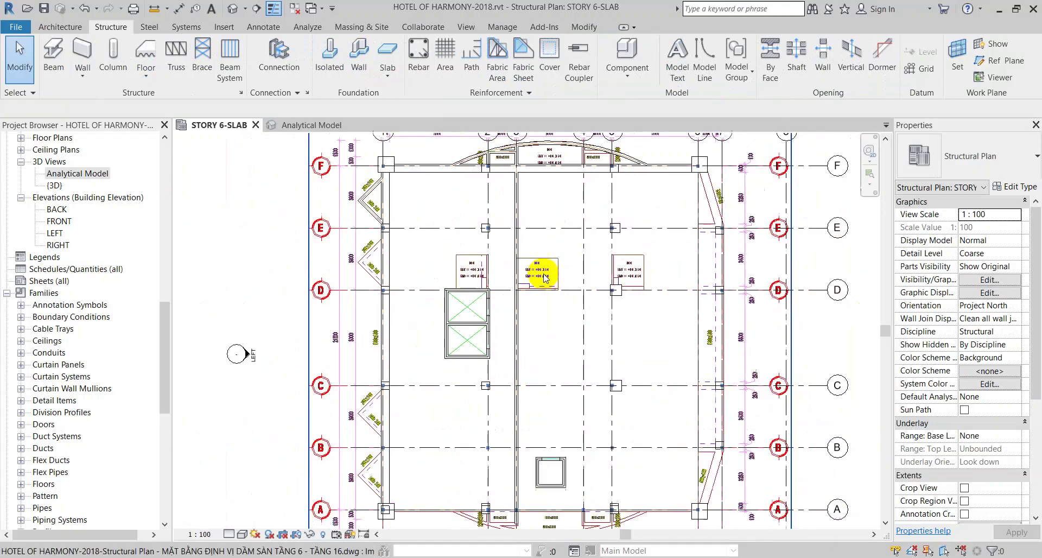
click(545, 217)
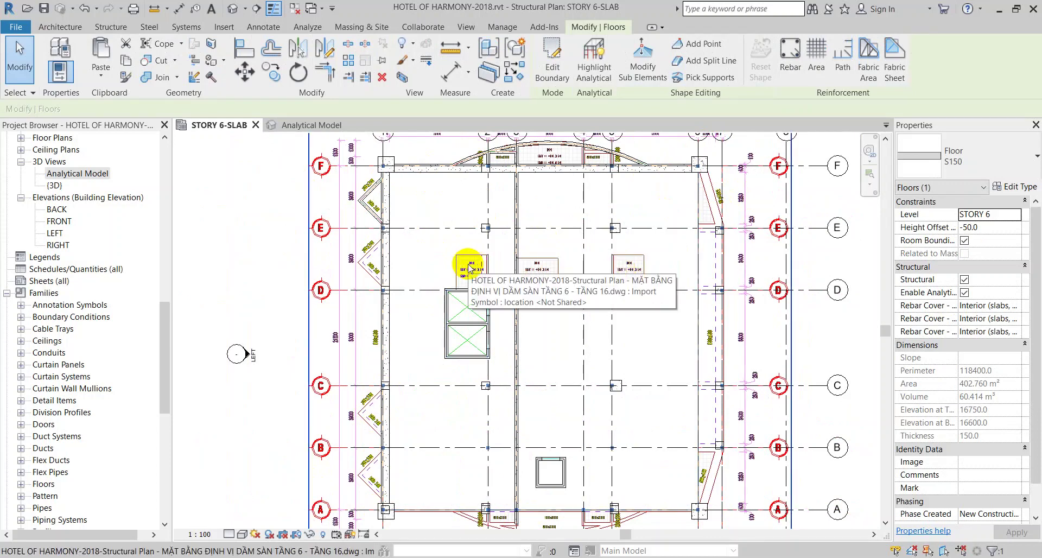
key(Escape)
click(428, 258)
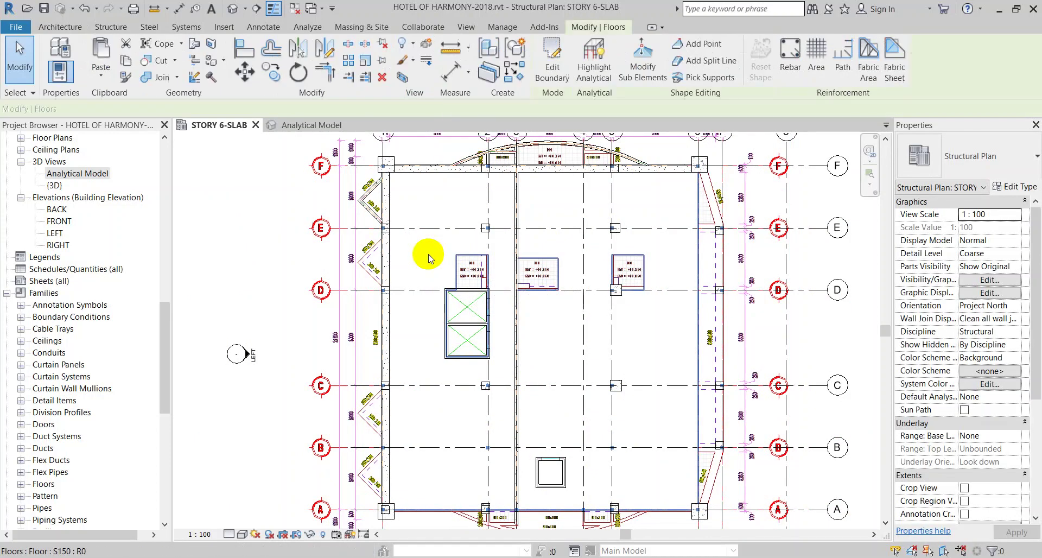
key(Escape)
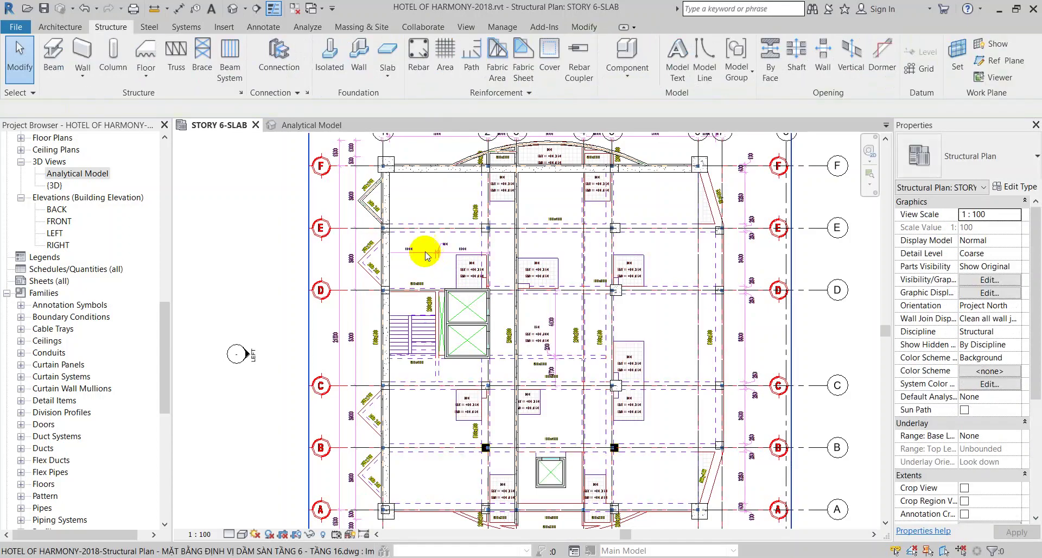
Return to the STORY 6-SLAB plan and select the imported DWG underlay
mouse_move(139, 494)
click(109, 502)
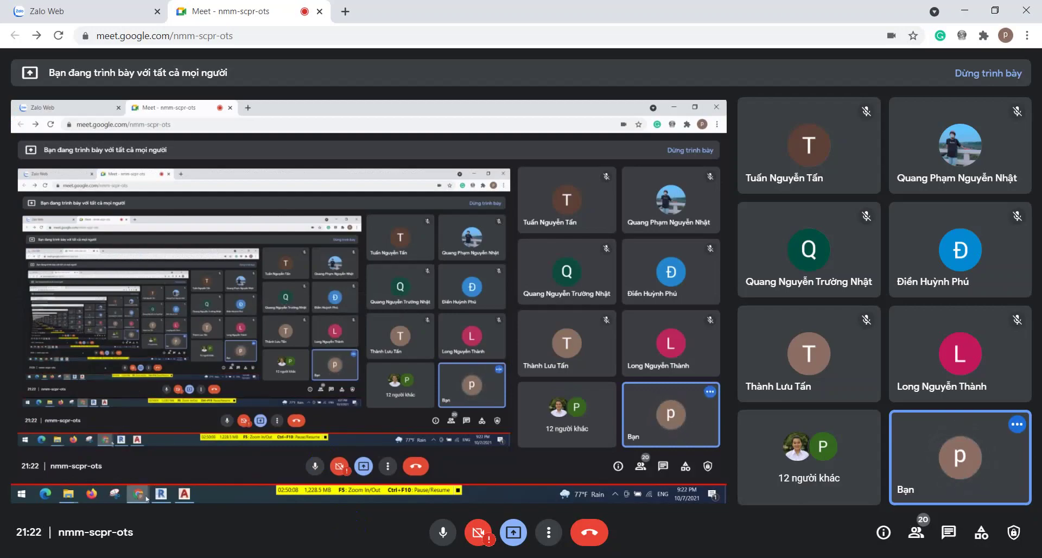
key(alt+Tab)
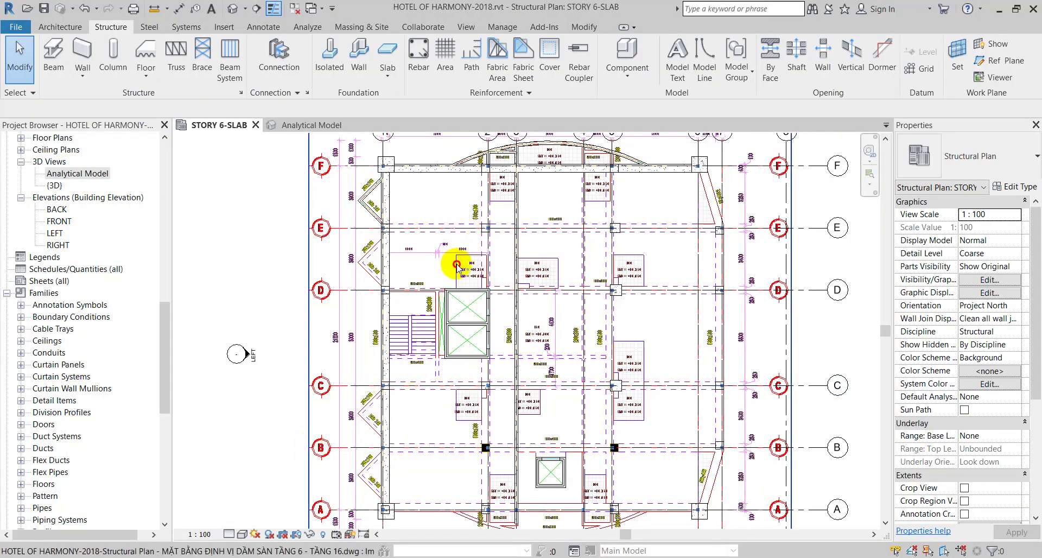
click(457, 265)
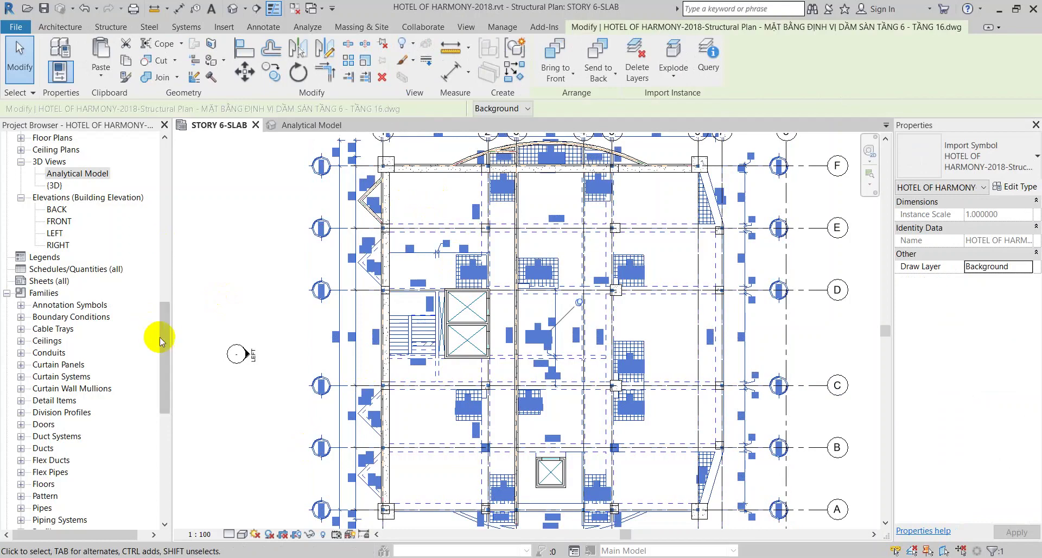
Deselect the DWG and zoom into the grid 6–7 / F–E corner with the diagonal 500x400 beam
drag(160, 341, 163, 153)
click(320, 227)
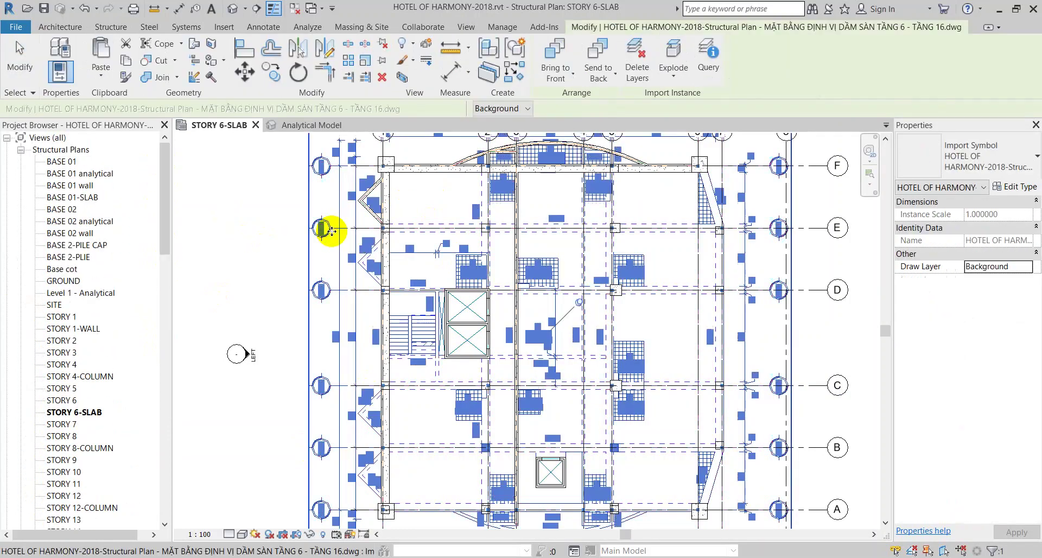
click(249, 245)
click(321, 228)
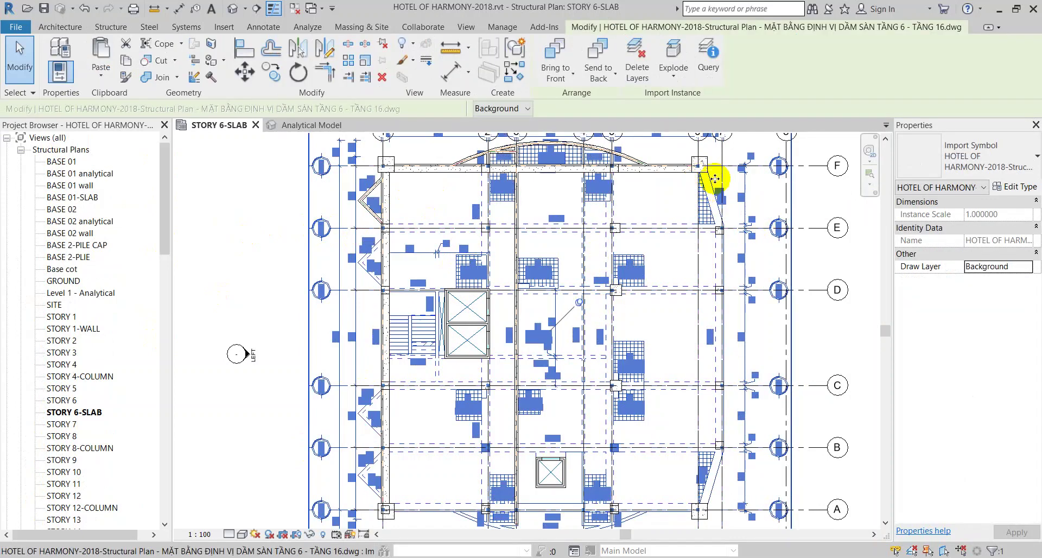
scroll(715, 178, up, 2)
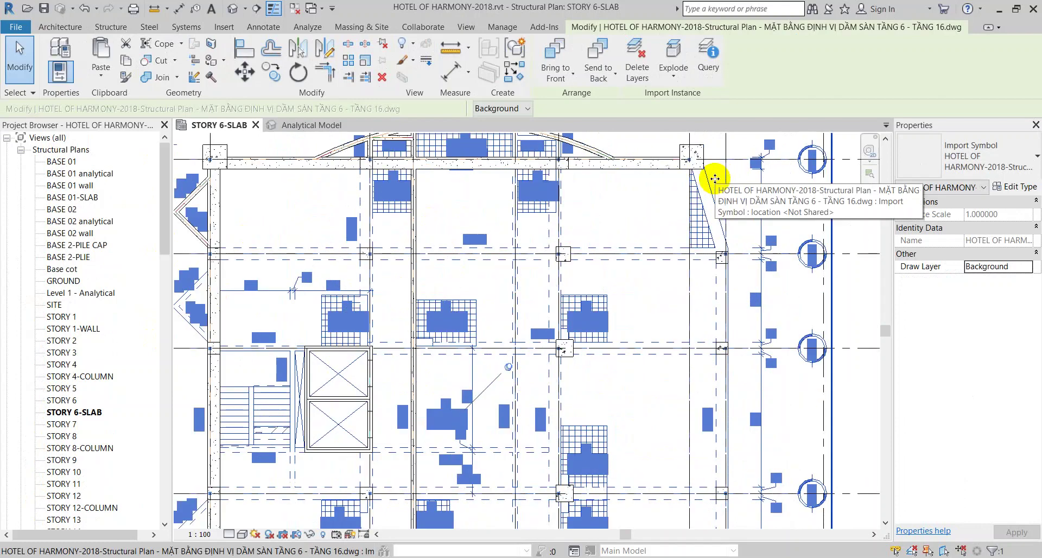
middle_drag(670, 195, 591, 242)
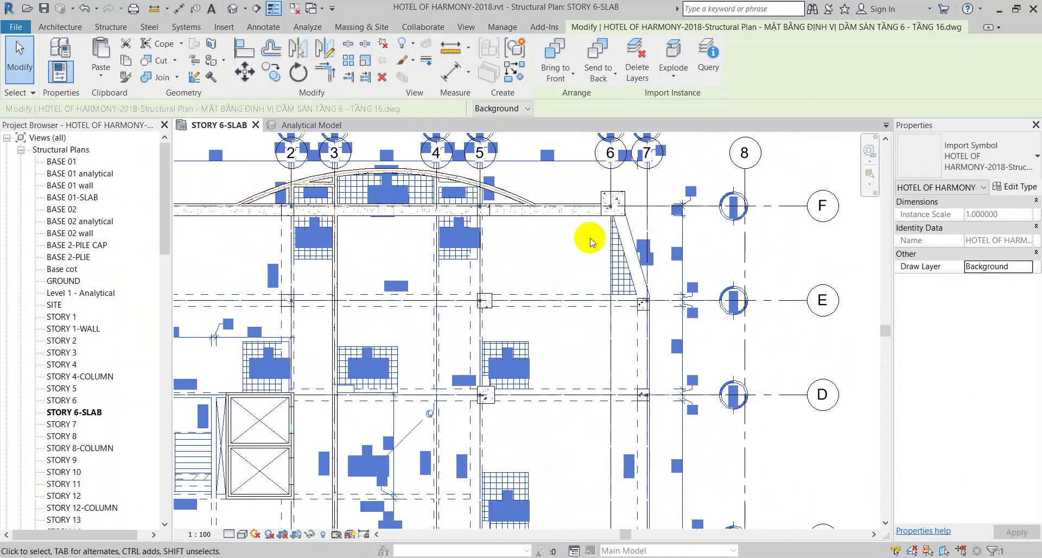
click(768, 252)
scroll(616, 210, up, 1)
scroll(635, 228, up, 3)
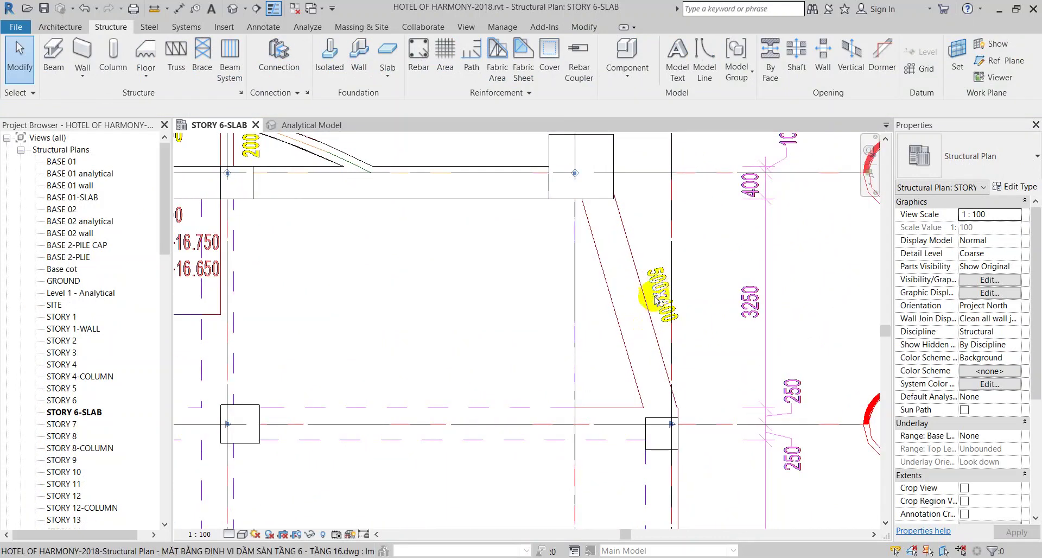
Draw a B500X400 beam from the grid 6/F column to the grid 7/E intersection
click(57, 75)
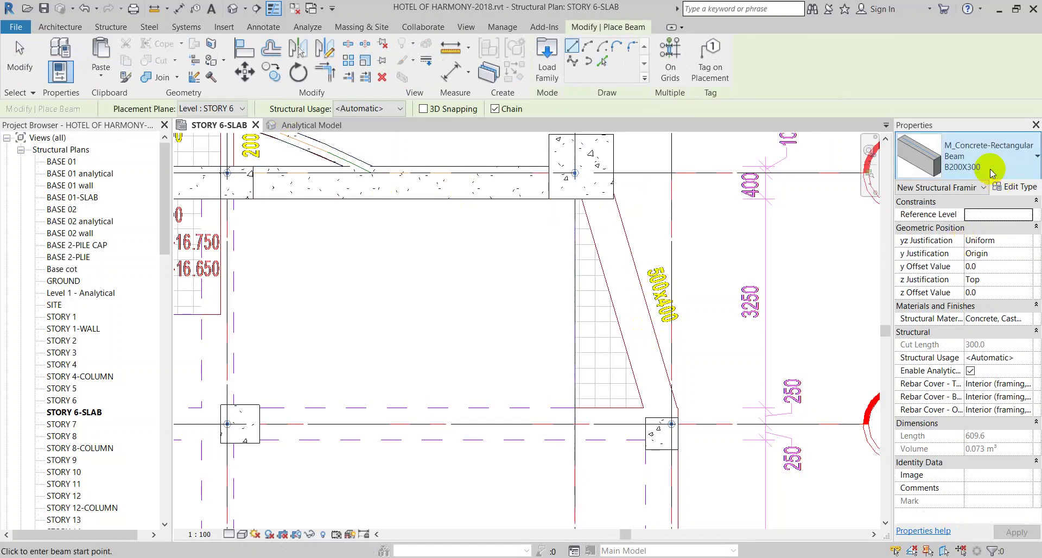
click(993, 172)
click(856, 296)
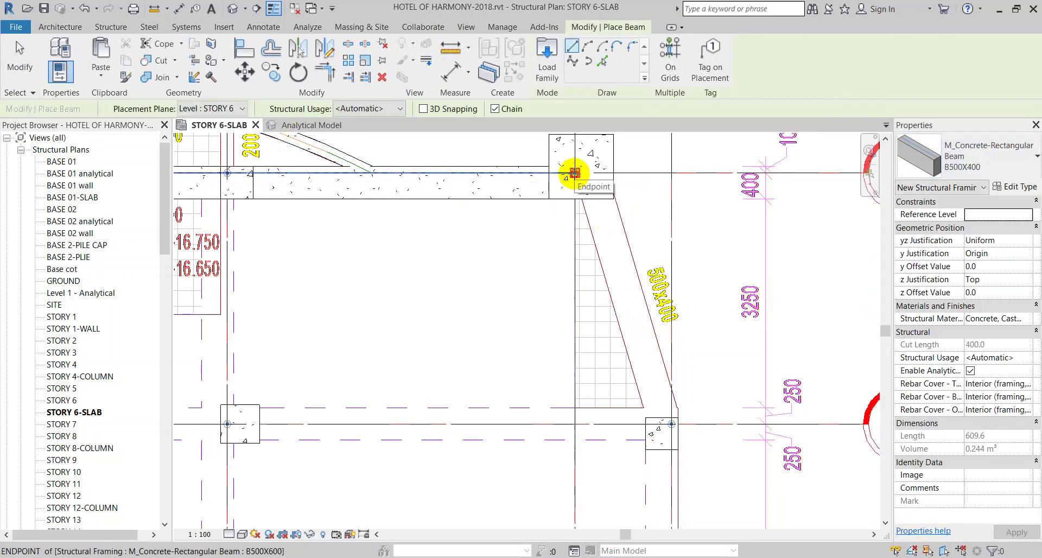
click(575, 173)
scroll(672, 423, up, 3)
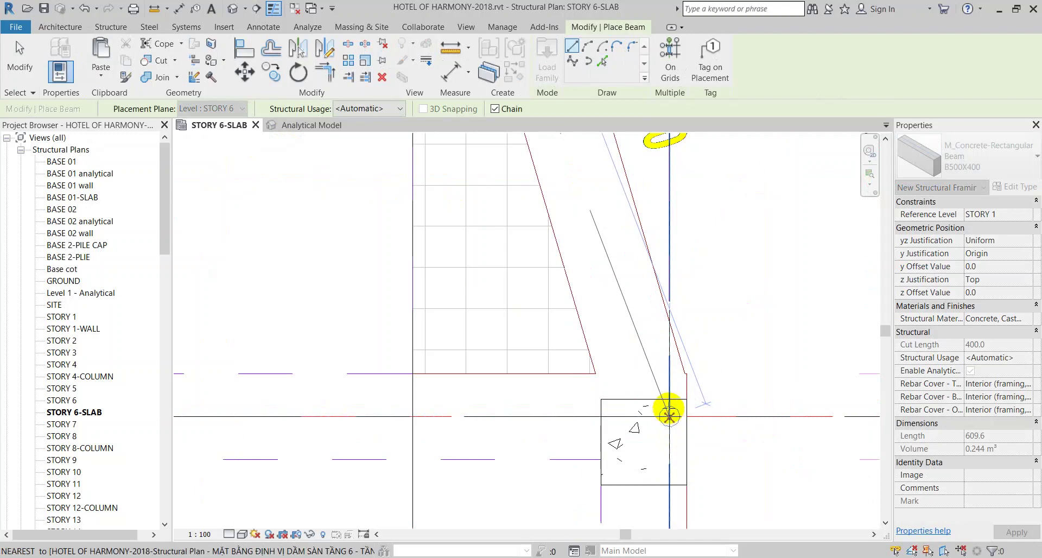
click(669, 416)
key(Escape)
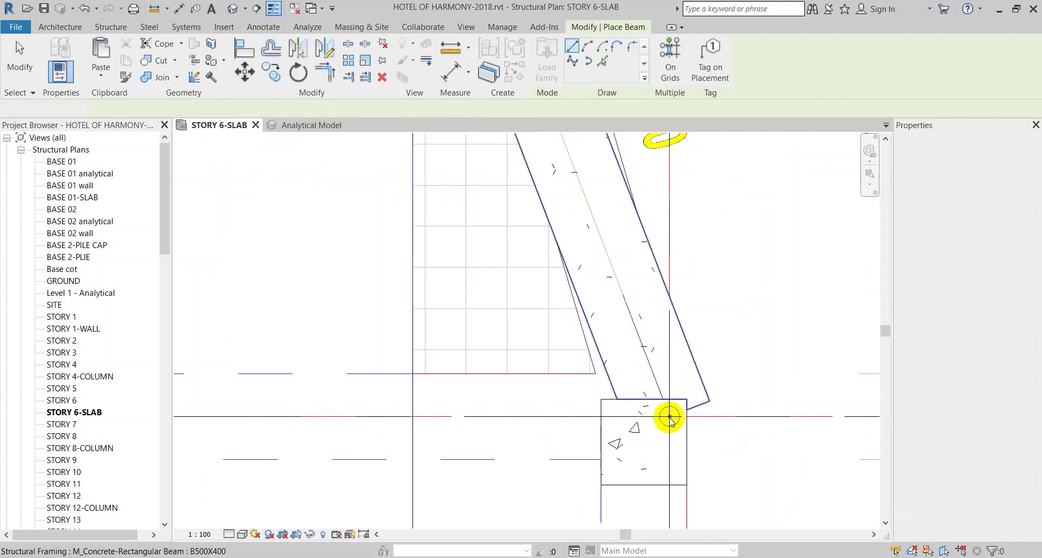
key(Escape)
scroll(669, 418, down, 1)
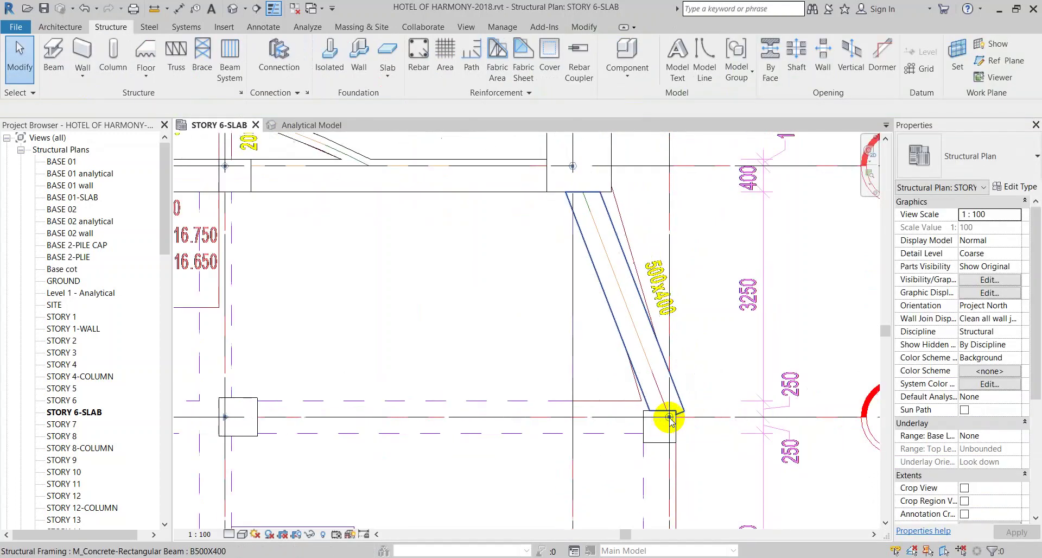
scroll(669, 418, down, 2)
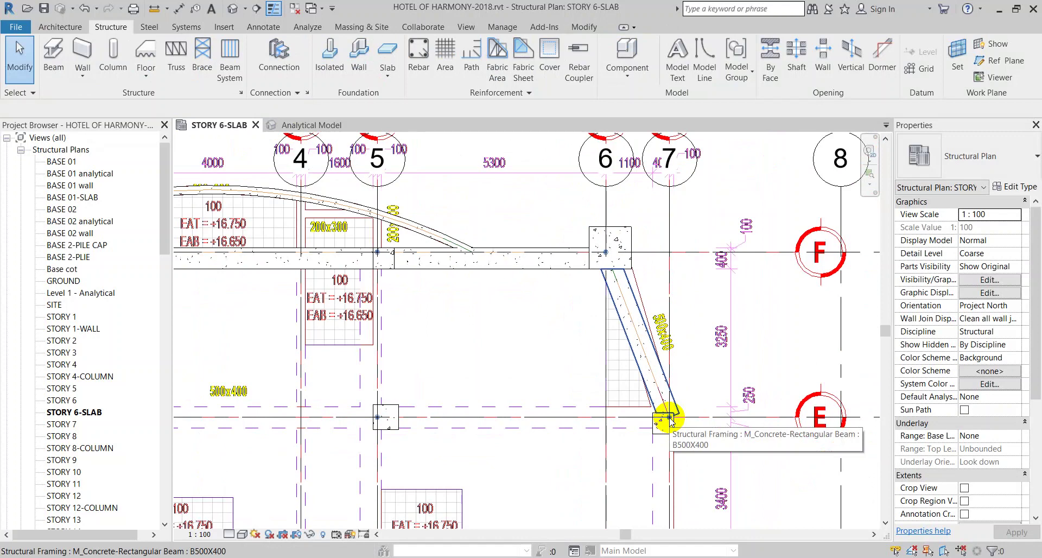
scroll(683, 317, up, 2)
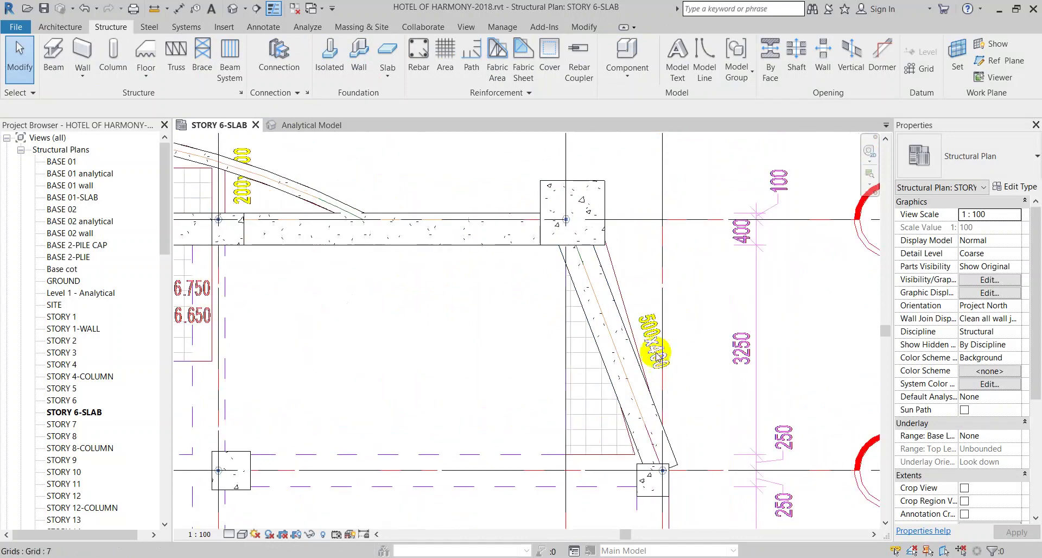
click(624, 342)
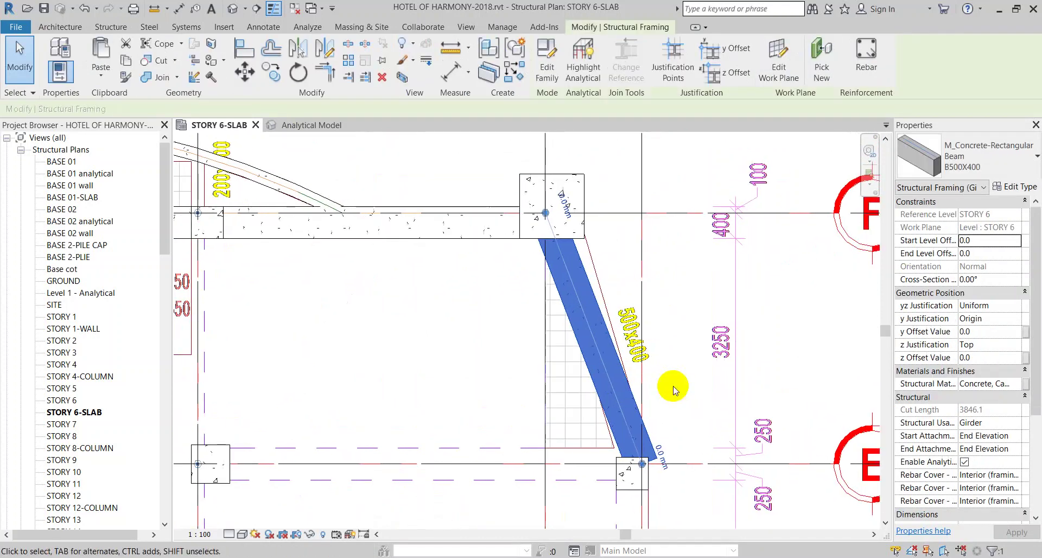
Select the diagonal beam to confirm its y Offset Value is 0.0
scroll(550, 206, up, 2)
key(Escape)
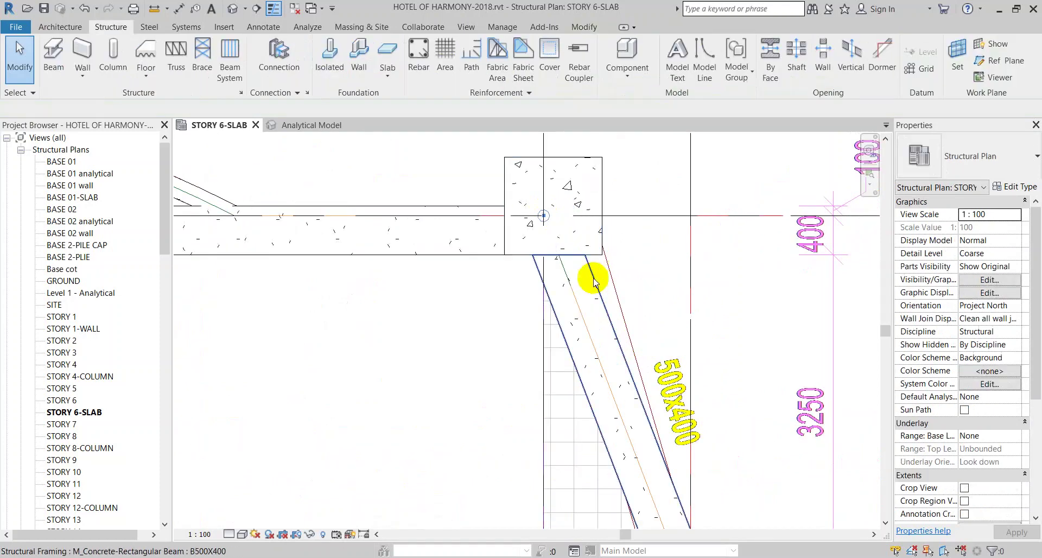
click(591, 293)
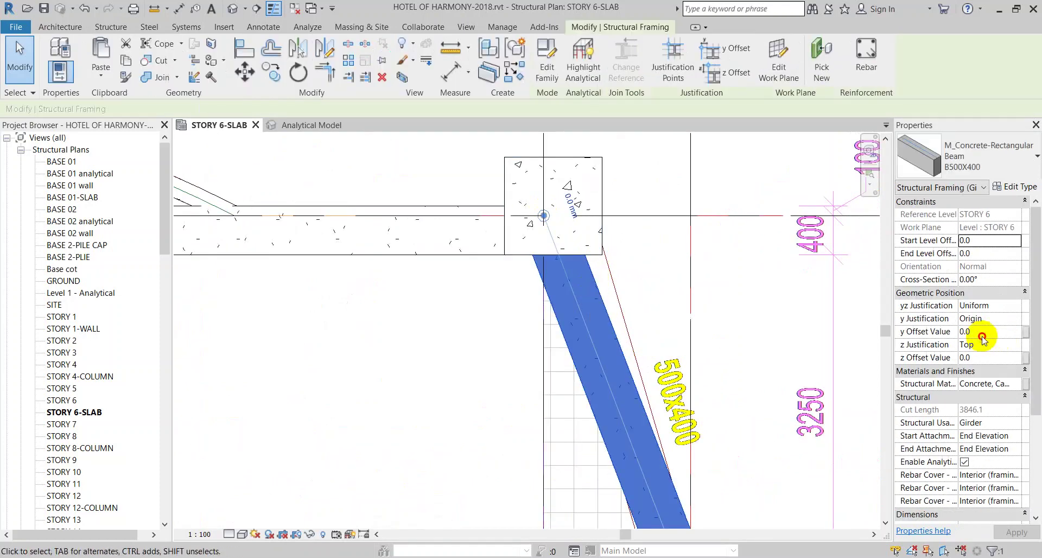
click(619, 288)
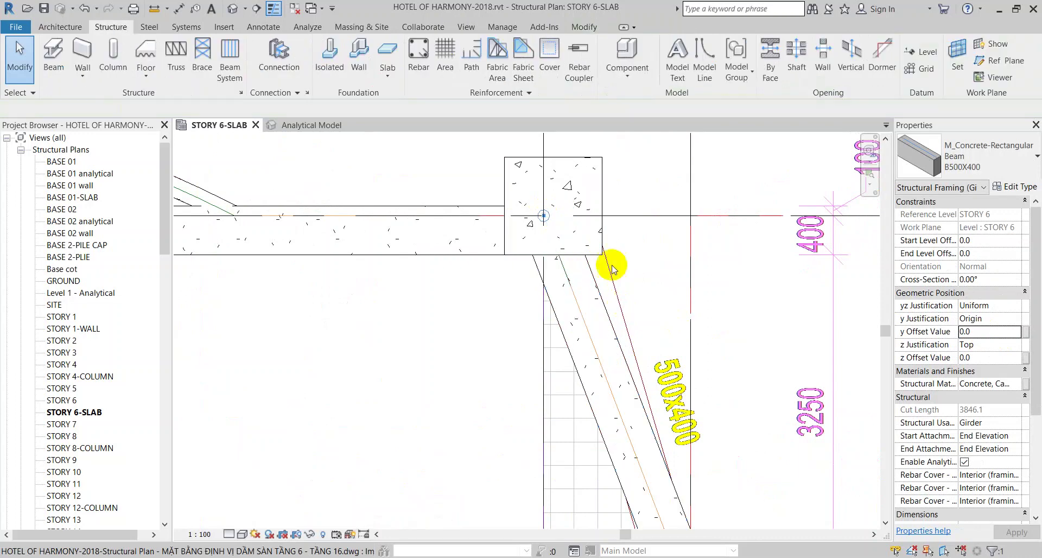
scroll(605, 282, down, 3)
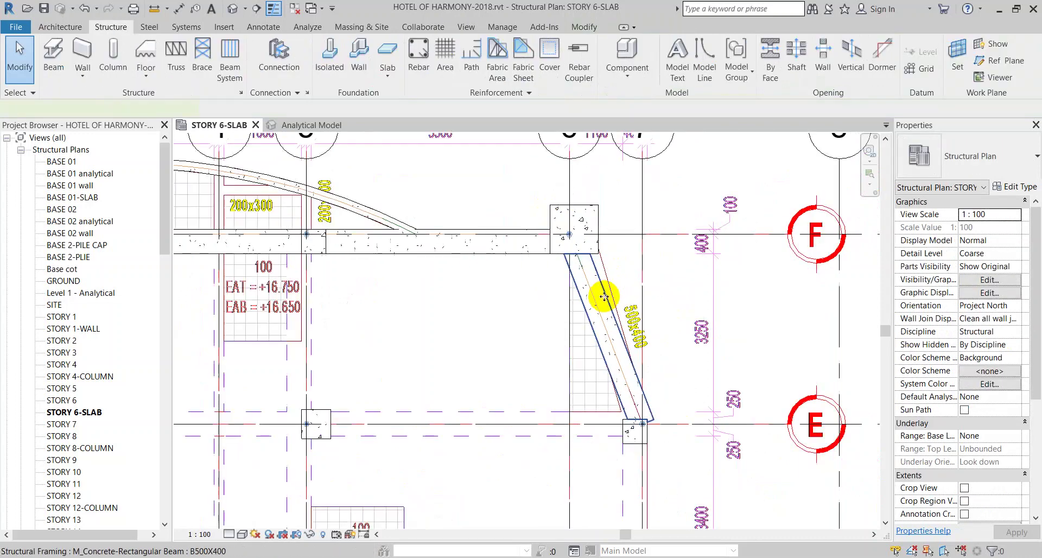
click(603, 296)
scroll(610, 260, up, 2)
scroll(612, 277, up, 2)
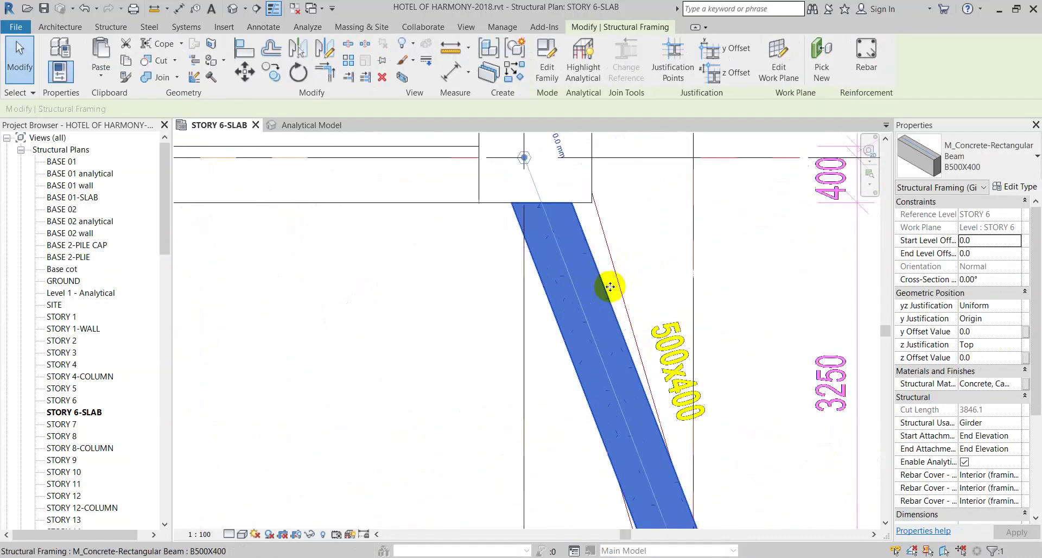
key(Escape)
Try a DI dimension at the beam's grid 7/E end, then start another beam with BM
key(d)
key(i)
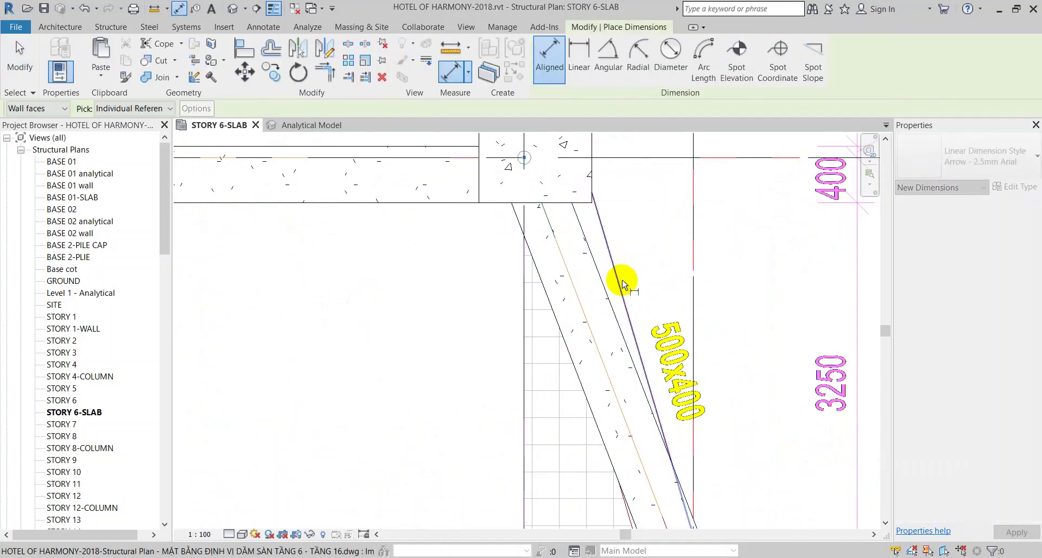
scroll(614, 297, down, 2)
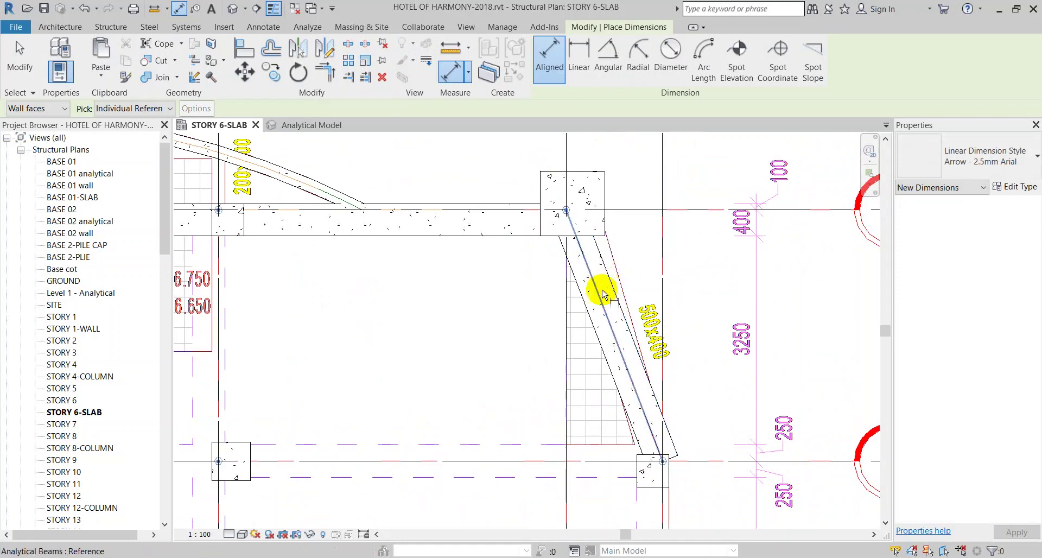
middle_drag(638, 394, 646, 288)
key(Escape)
key(Escape)
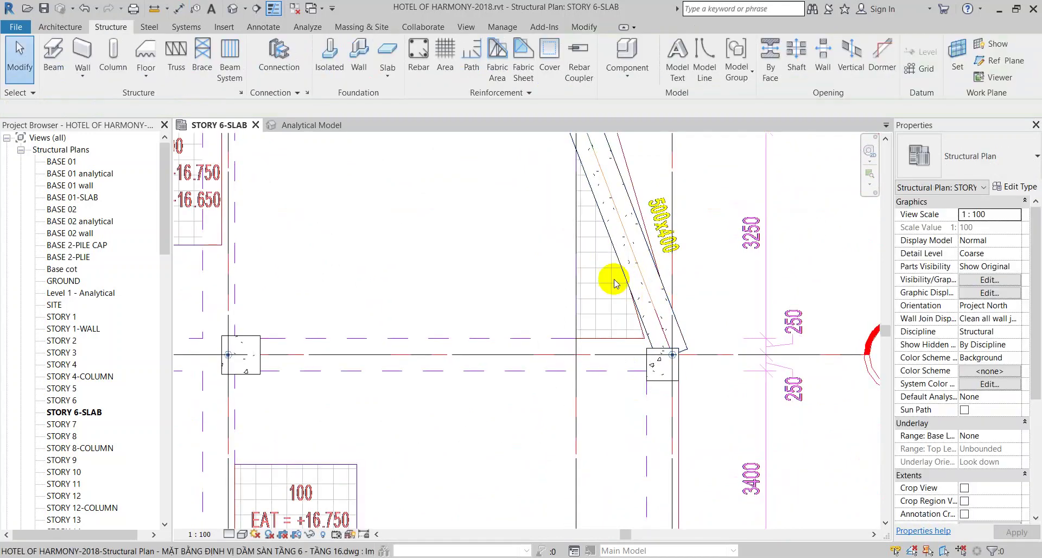
click(645, 268)
mouse_move(689, 367)
middle_down()
mouse_move(651, 391)
mouse_move(647, 286)
middle_up()
key(b)
key(m)
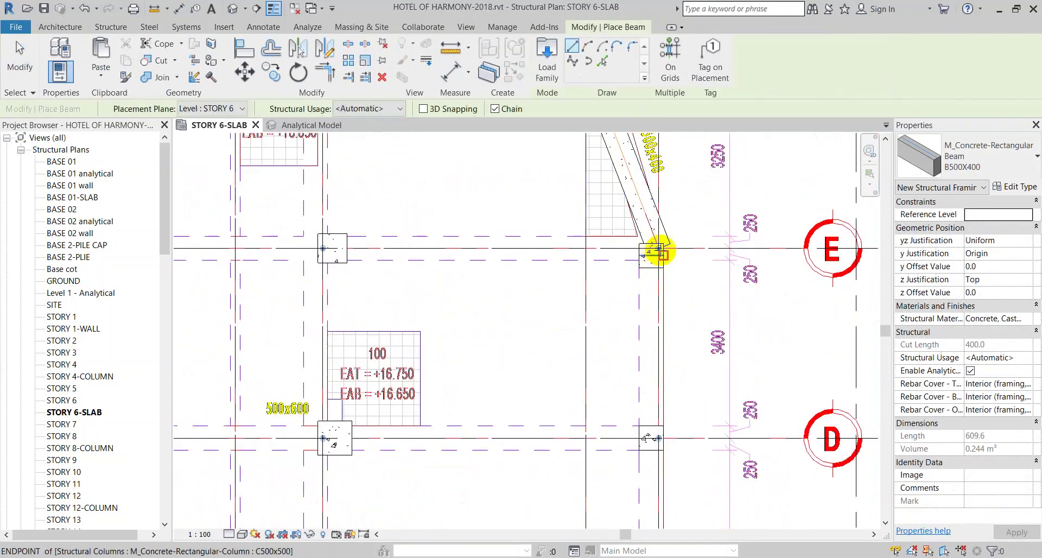
scroll(661, 251, up, 3)
click(658, 242)
scroll(658, 241, down, 5)
middle_drag(659, 365, 659, 198)
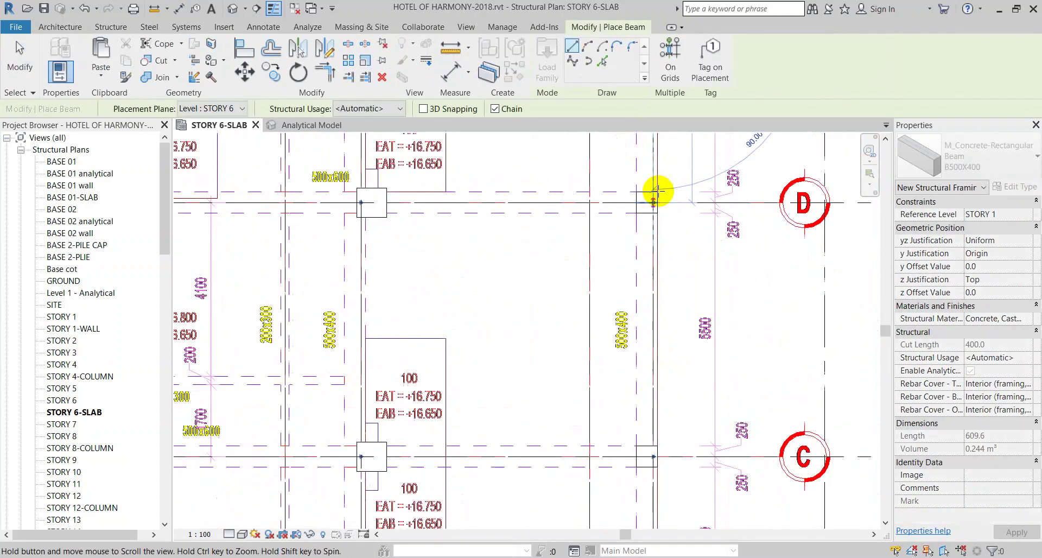
middle_drag(659, 343, 661, 168)
click(660, 393)
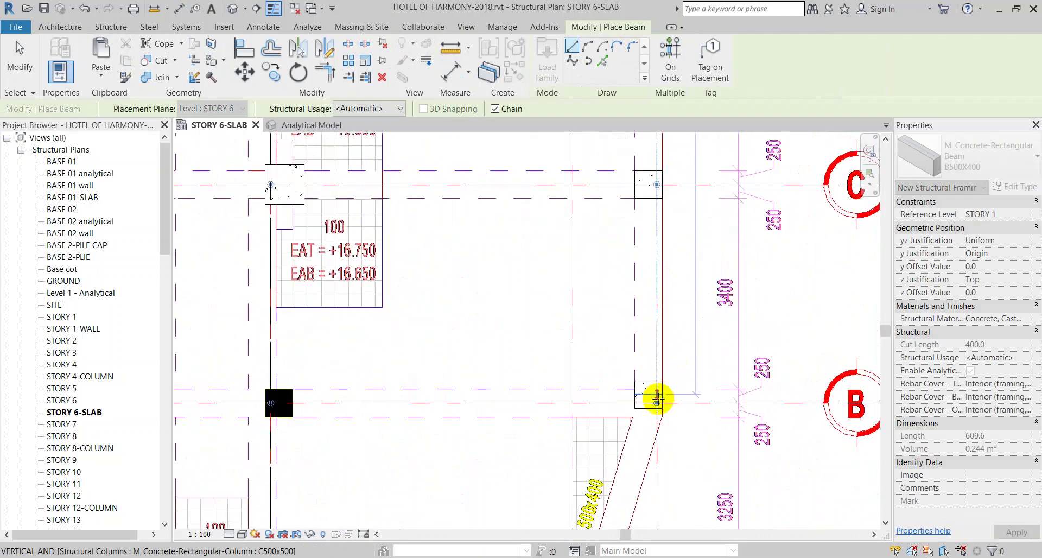
scroll(659, 394, up, 2)
key(Escape)
key(Escape)
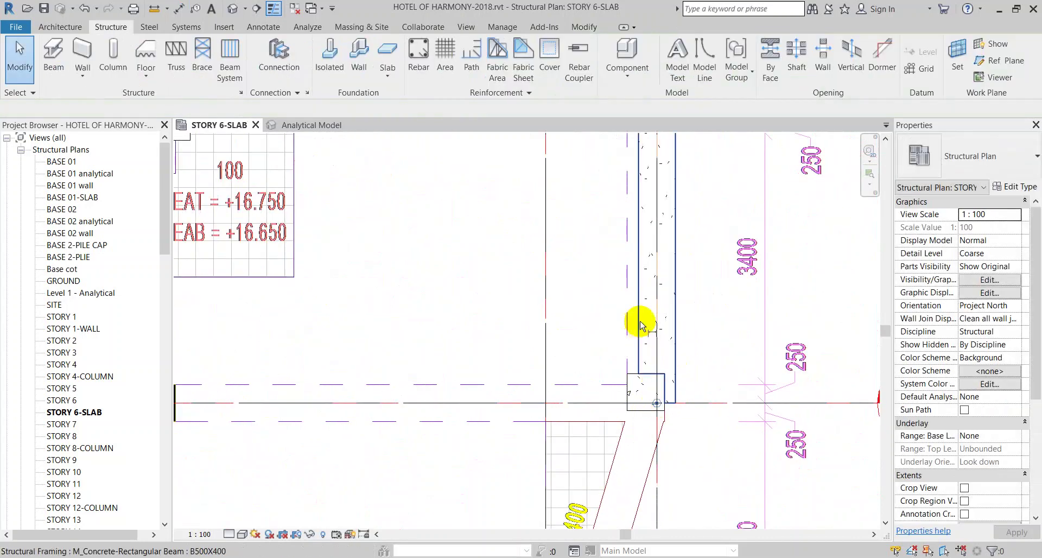
key(d)
key(i)
click(629, 322)
key(Escape)
key(Escape)
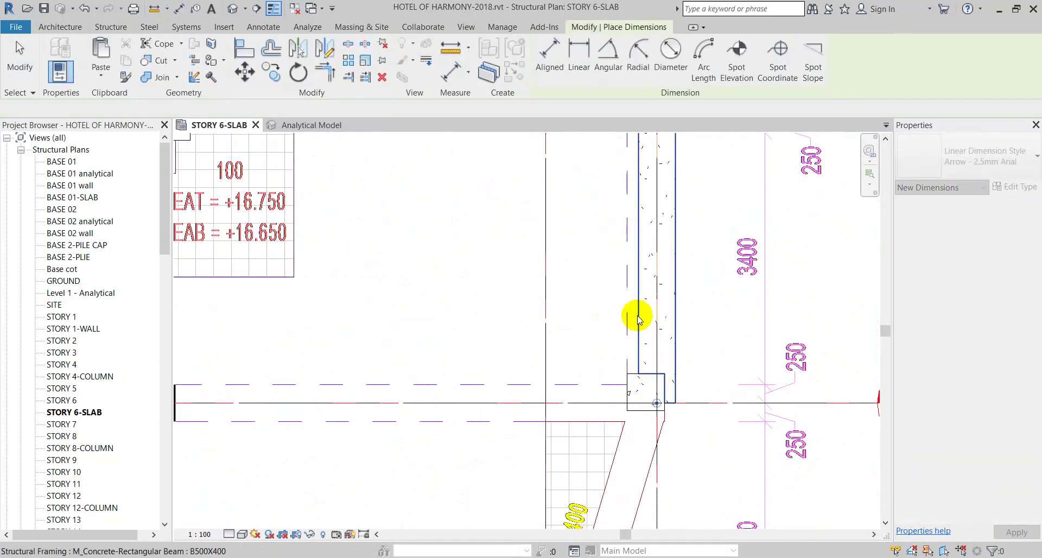
click(651, 318)
click(988, 331)
text(150)
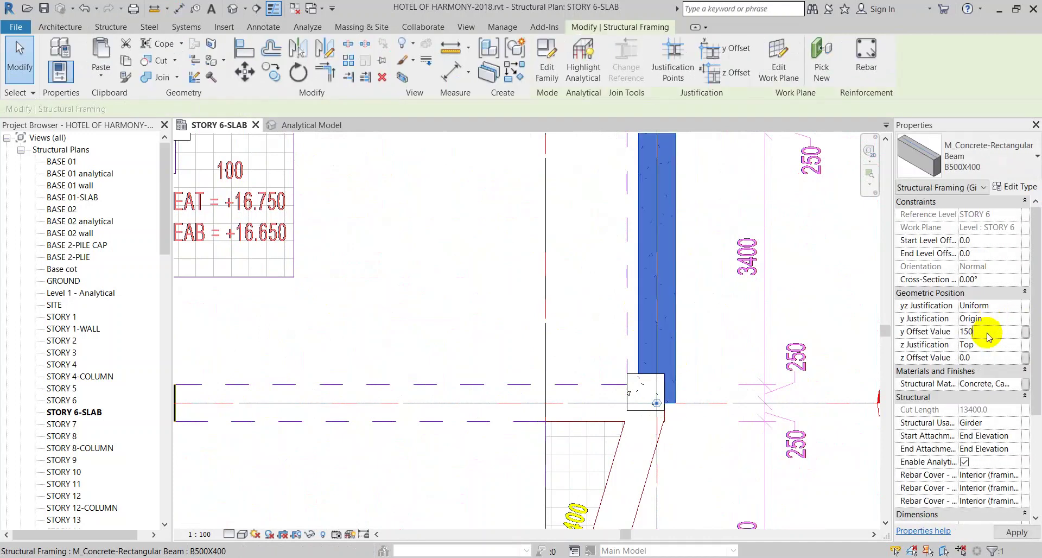
key(Return)
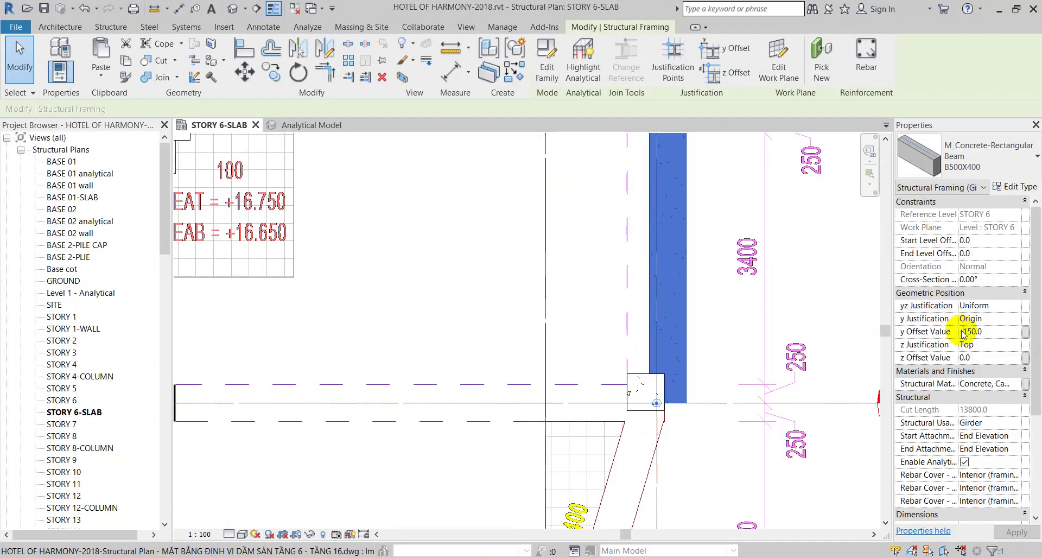
text(-)
key(Return)
middle_drag(682, 255, 699, 295)
scroll(664, 238, up, 2)
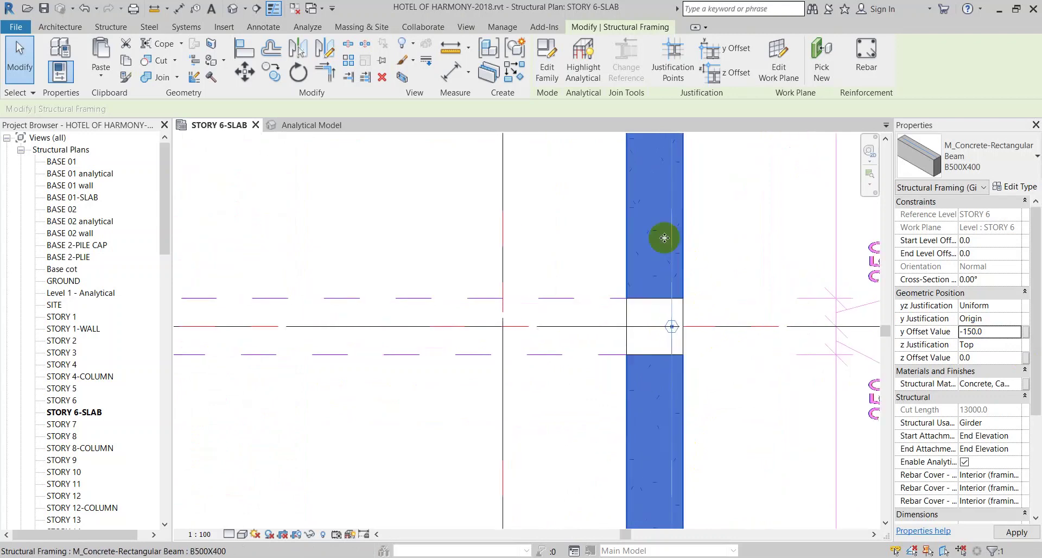
scroll(659, 271, down, 2)
scroll(646, 228, up, 3)
key(Escape)
middle_drag(645, 237, 687, 356)
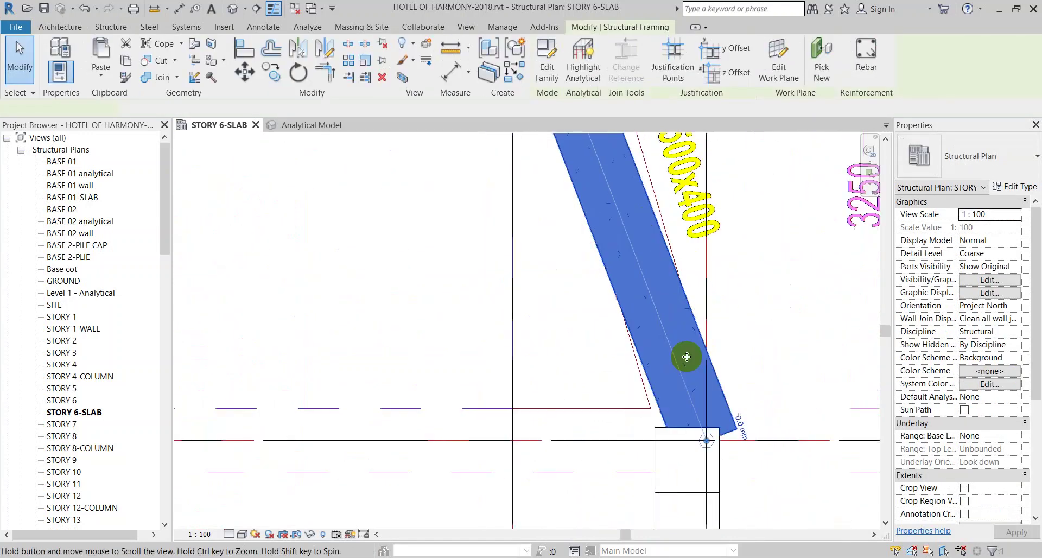
click(687, 356)
scroll(678, 349, down, 1)
scroll(605, 163, down, 1)
scroll(610, 174, up, 3)
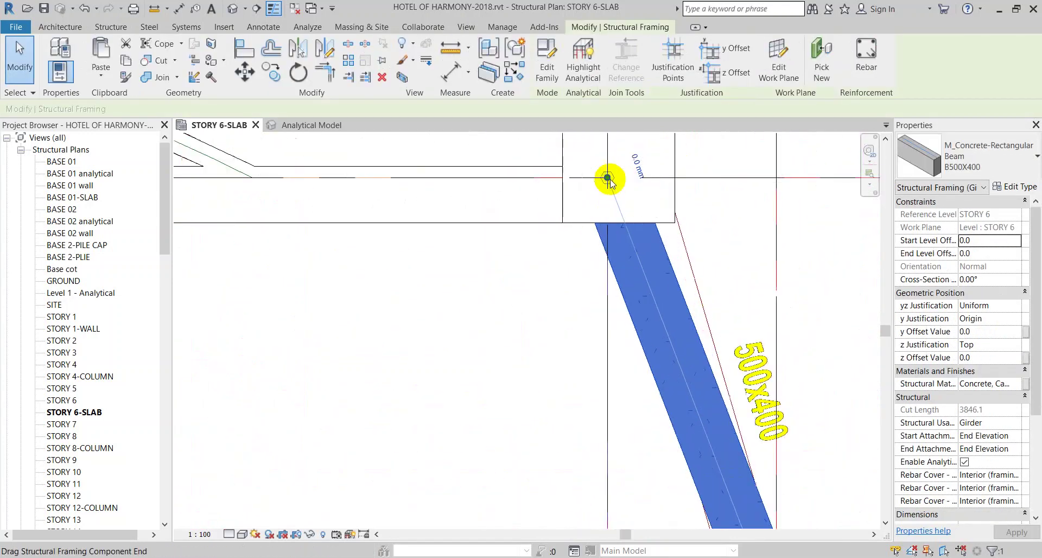
Select the diagonal B500X400 beam, inspect both column ends, and delete it
key(Escape)
click(669, 270)
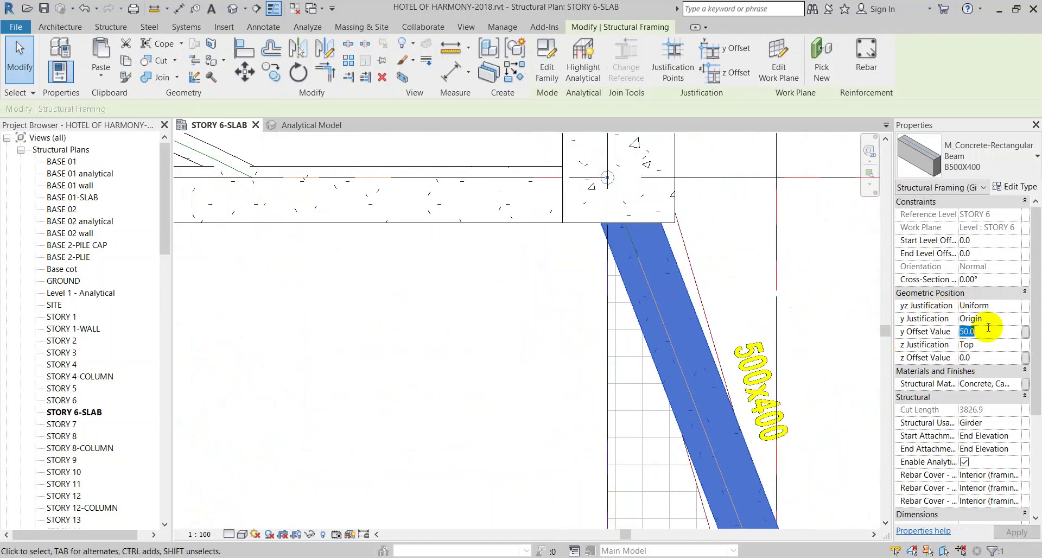
middle_drag(680, 249, 549, 149)
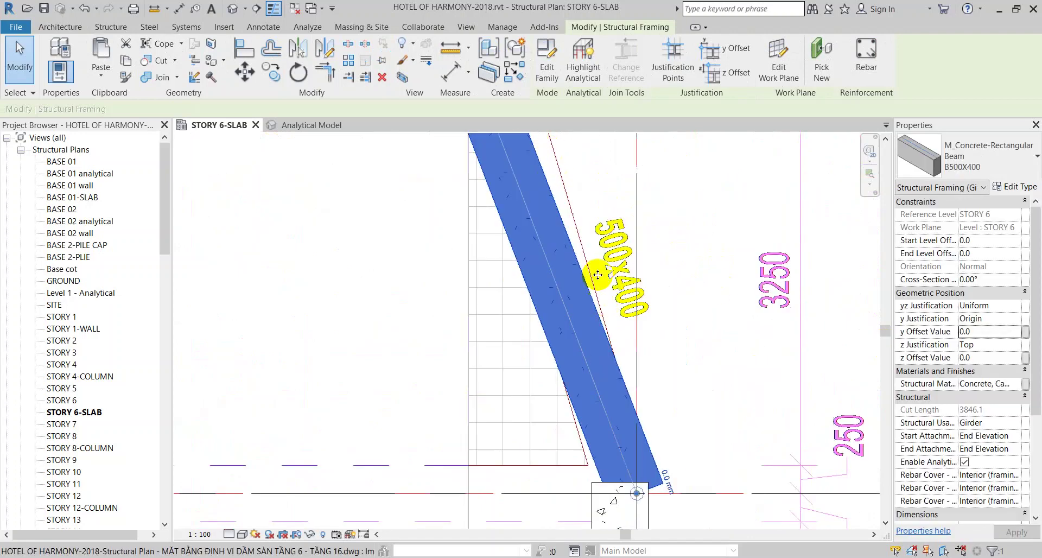
middle_drag(571, 293, 624, 441)
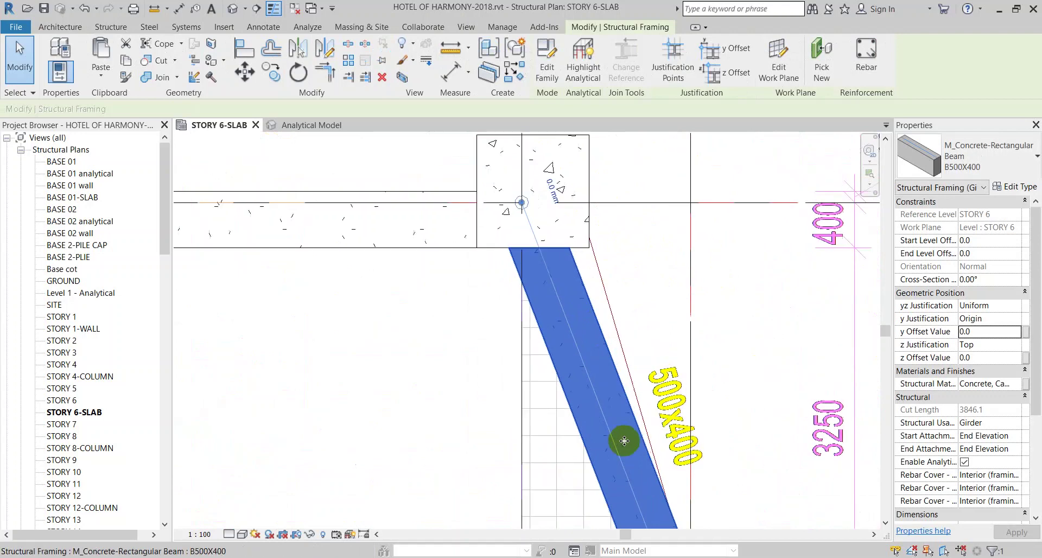
key(Escape)
click(587, 285)
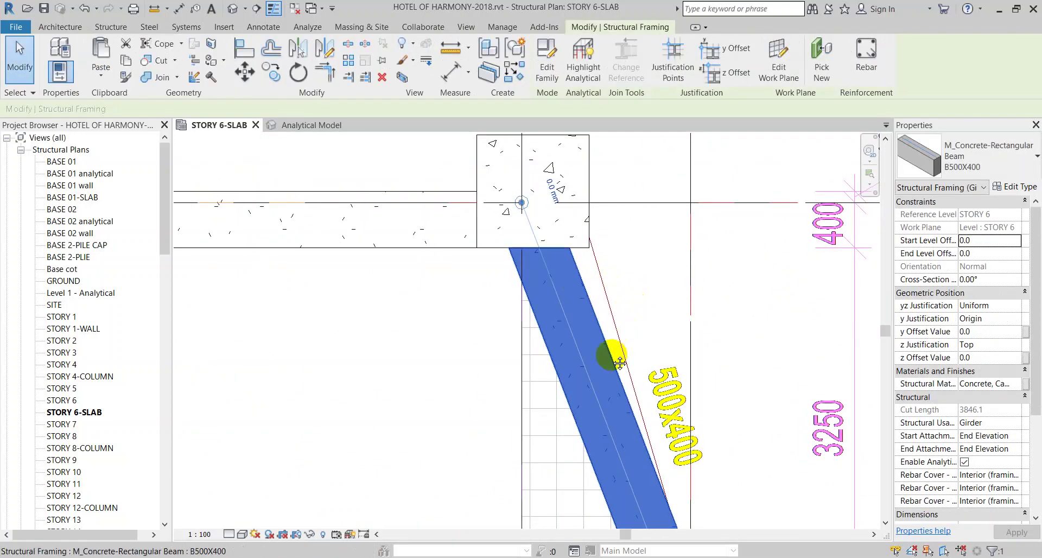
middle_drag(610, 354, 619, 387)
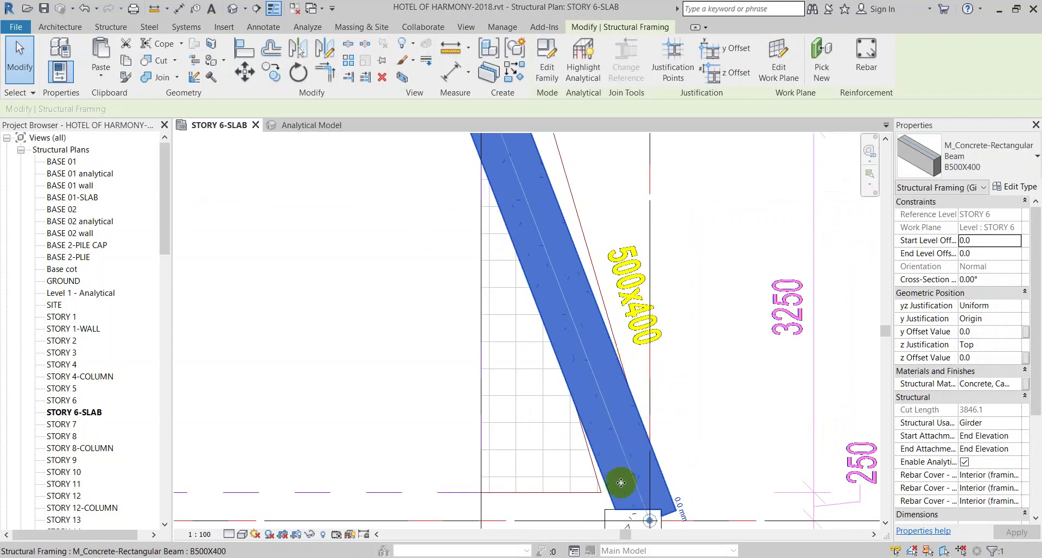
middle_drag(634, 519, 635, 412)
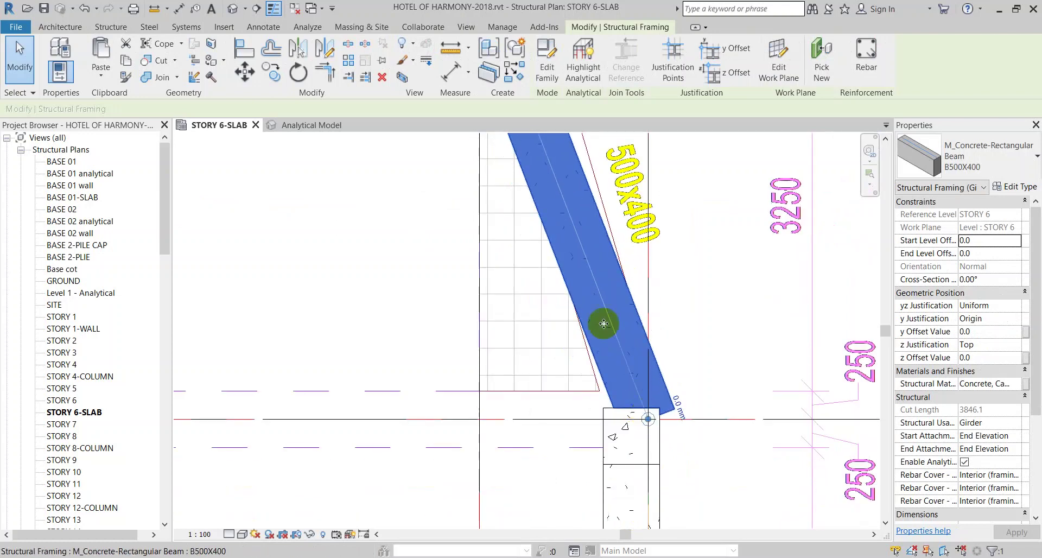
key(Escape)
scroll(652, 435, down, 2)
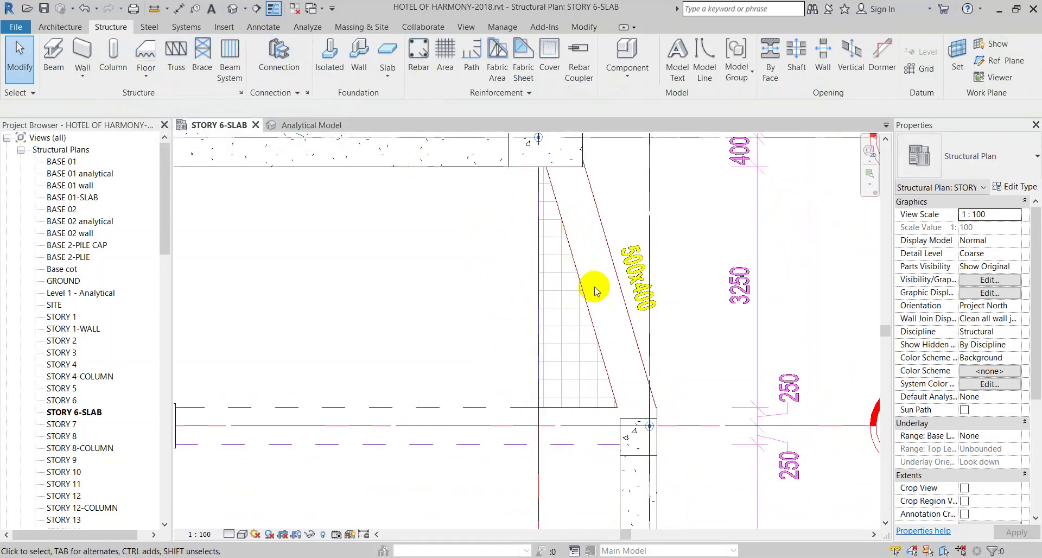
Place a B500X400 beam by picking the slanted DWG line
click(53, 54)
click(600, 62)
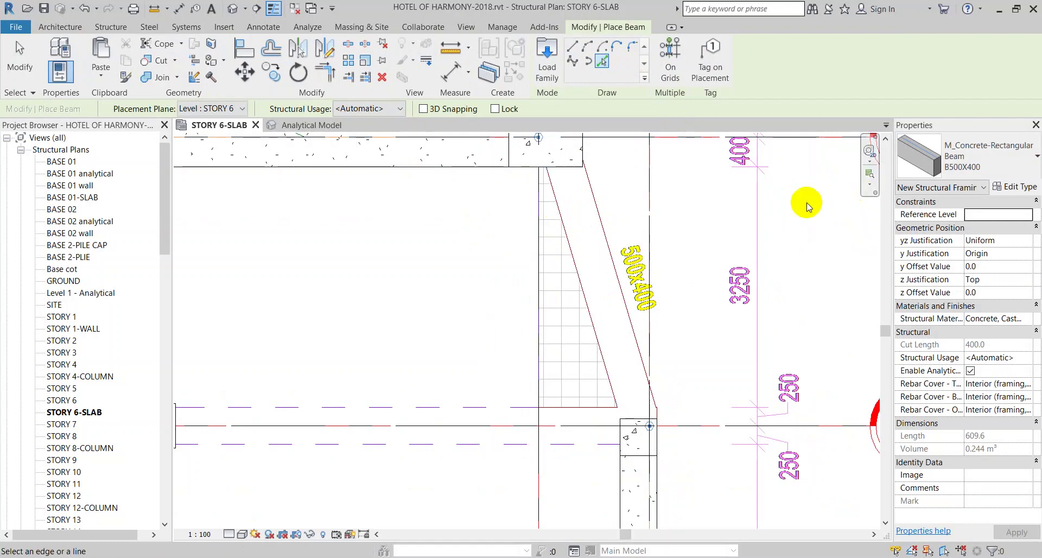
click(579, 275)
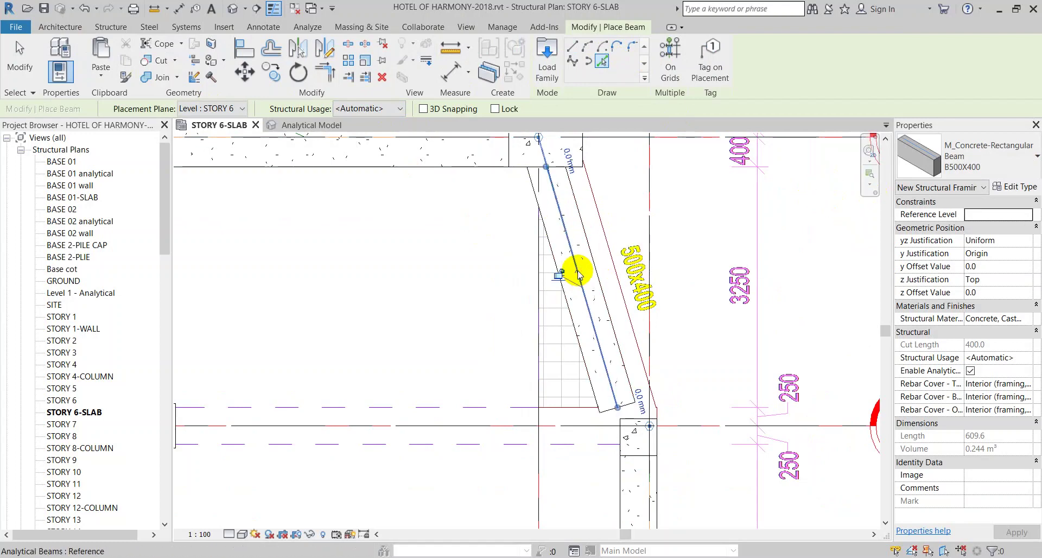
key(Escape)
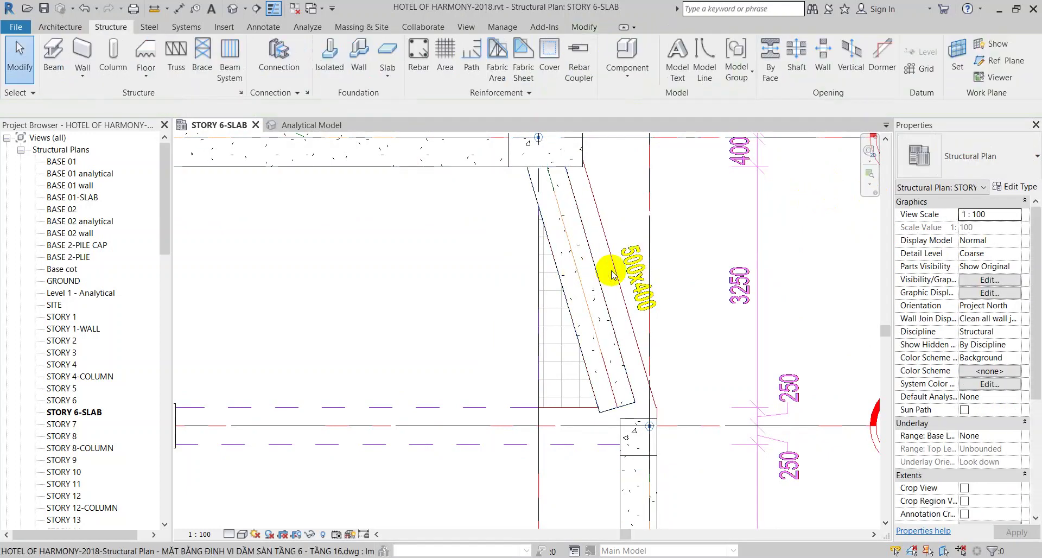
Align the new beam's edge to the red DWG line using AL
text(al)
click(612, 261)
click(594, 267)
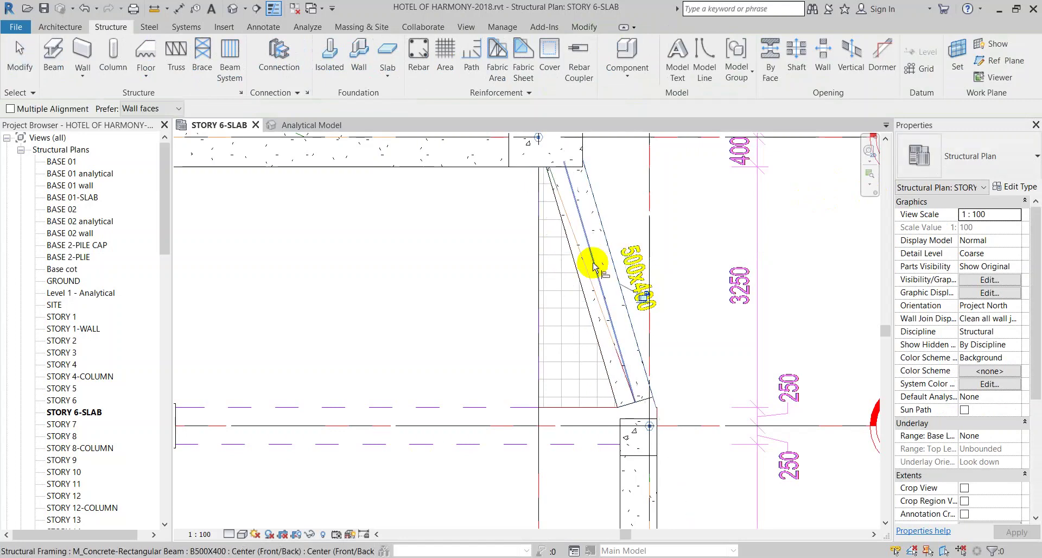
key(Escape)
Drag the diagonal beam's lower end into the column and review the whole beam
click(630, 375)
scroll(630, 375, up, 2)
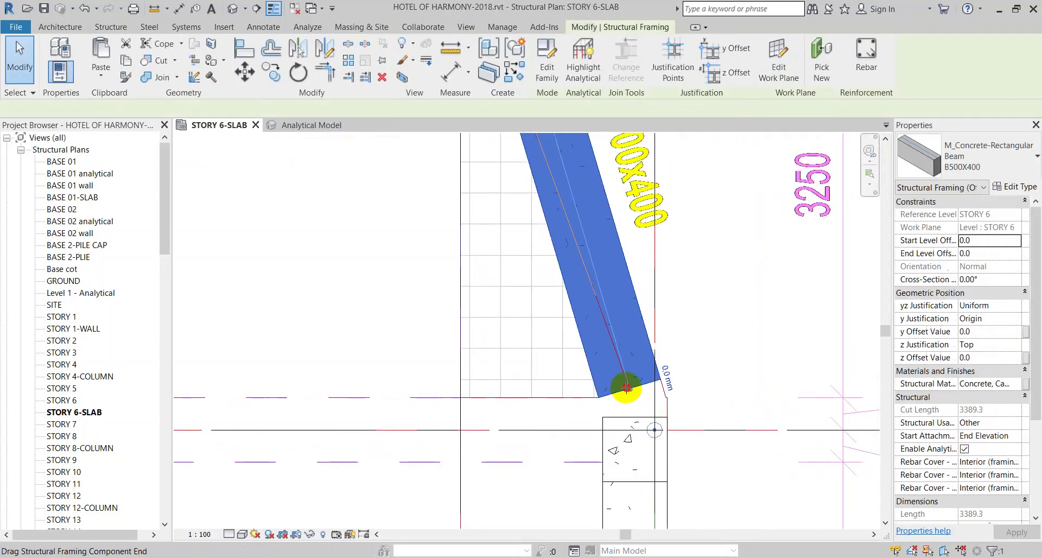
drag(627, 388, 639, 430)
scroll(638, 414, up, 1)
key(Escape)
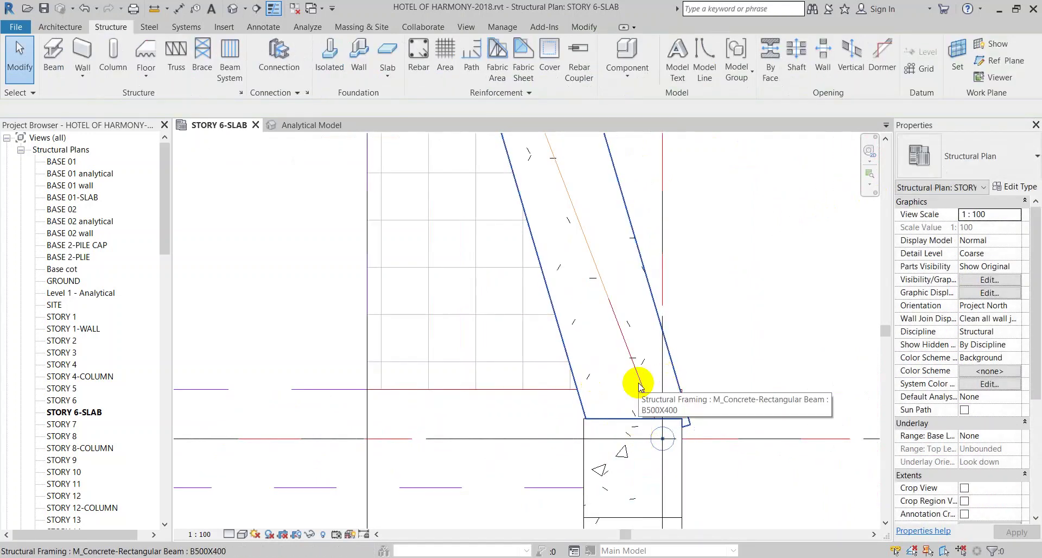
scroll(635, 384, down, 1)
middle_drag(635, 384, 628, 268)
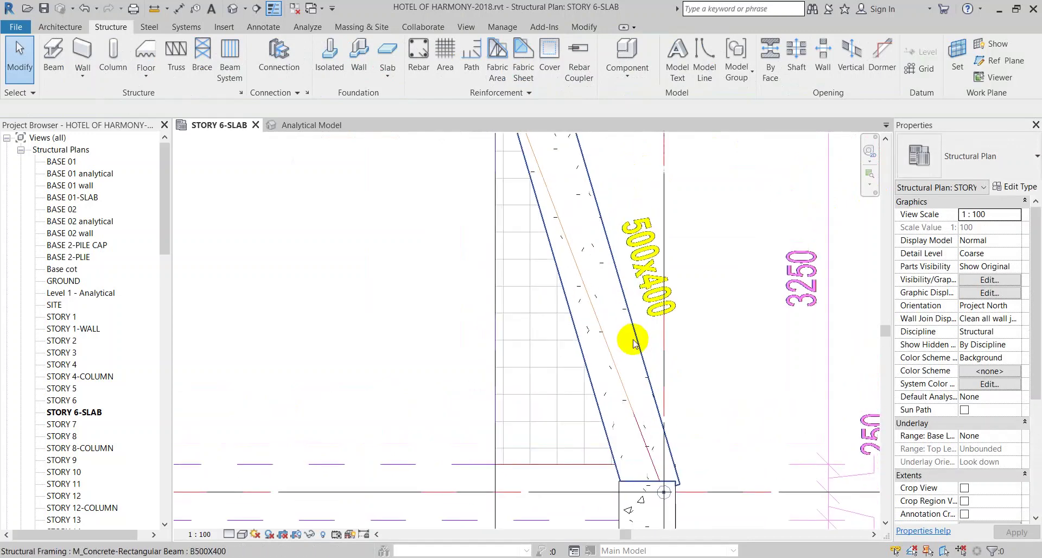
scroll(601, 282, down, 1)
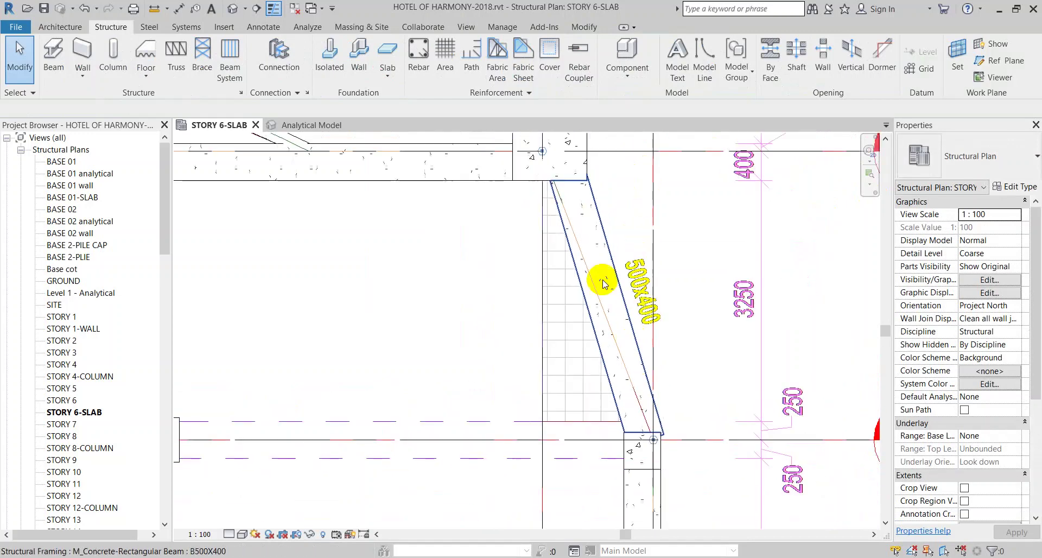
click(543, 164)
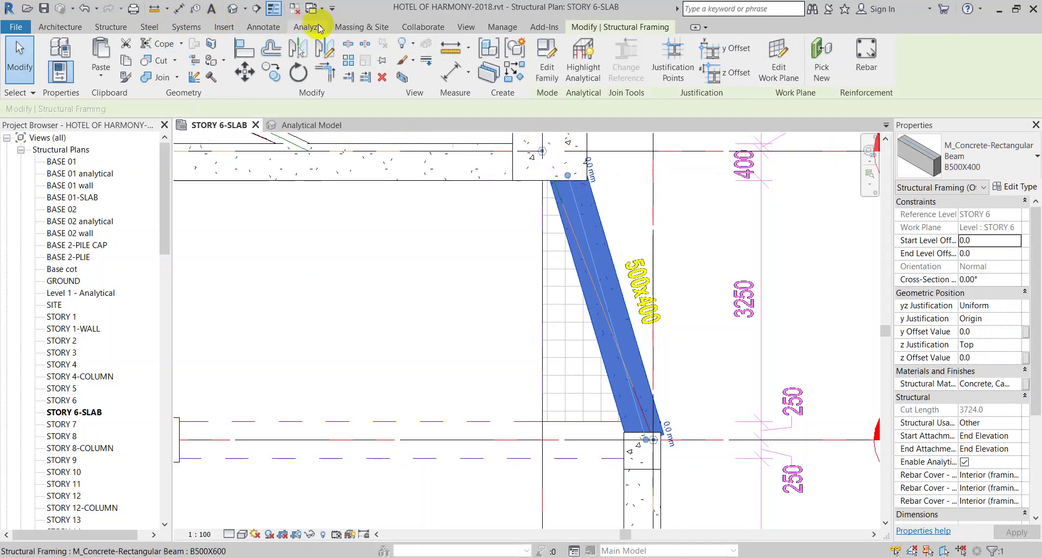
click(317, 28)
click(310, 92)
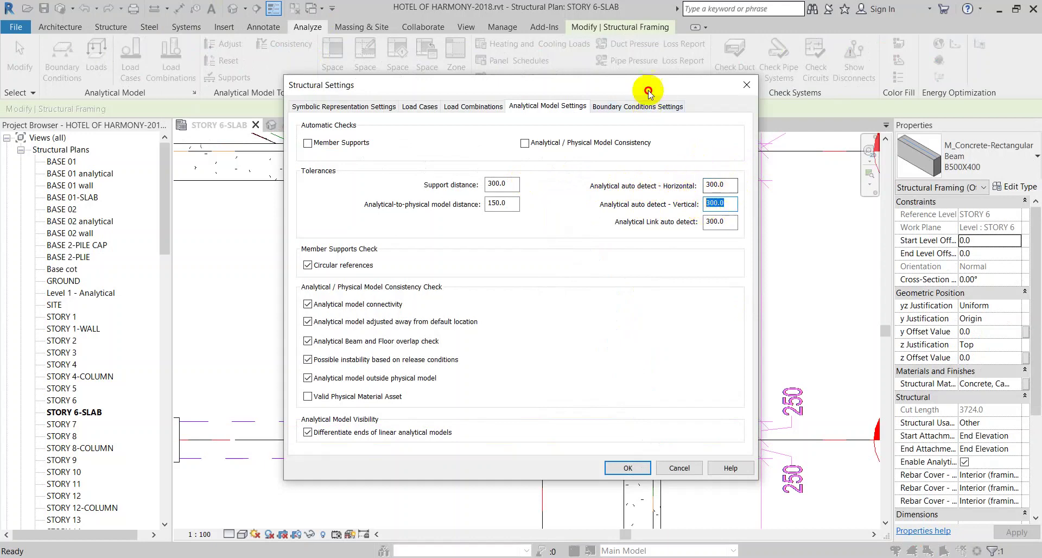
drag(649, 92, 372, 94)
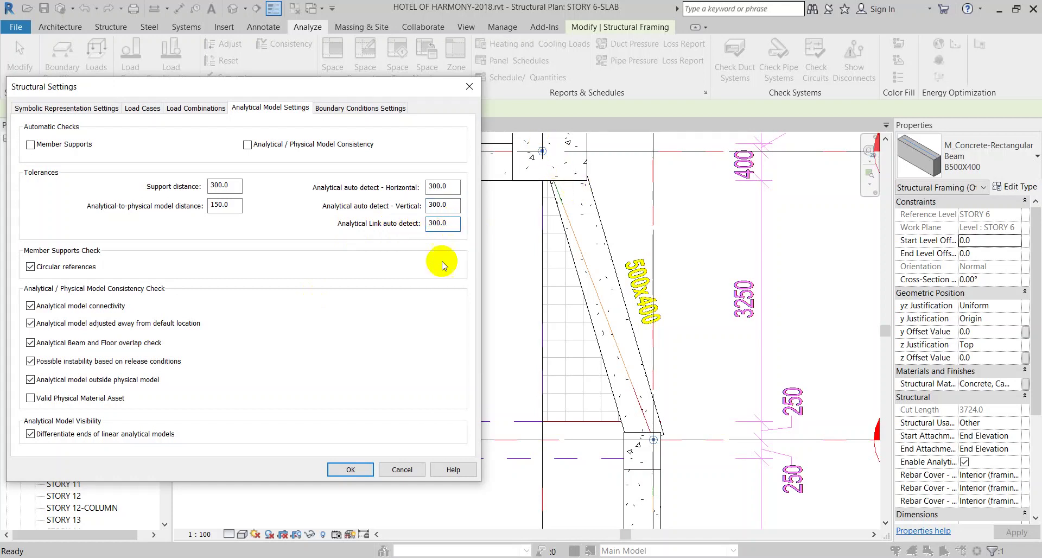
click(351, 470)
key(Escape)
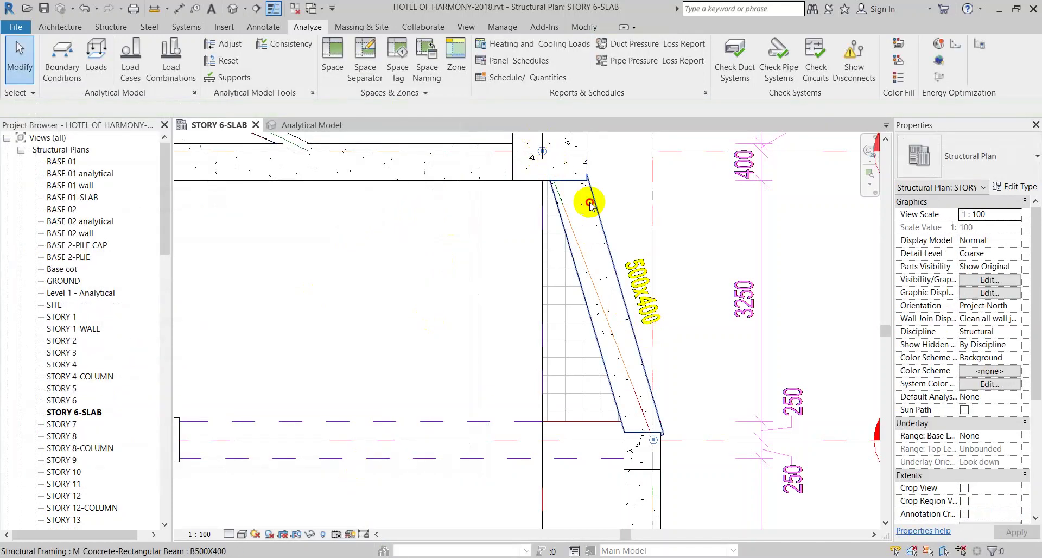
Pull the diagonal beam's lower end back out of the grid 7/E column
click(590, 203)
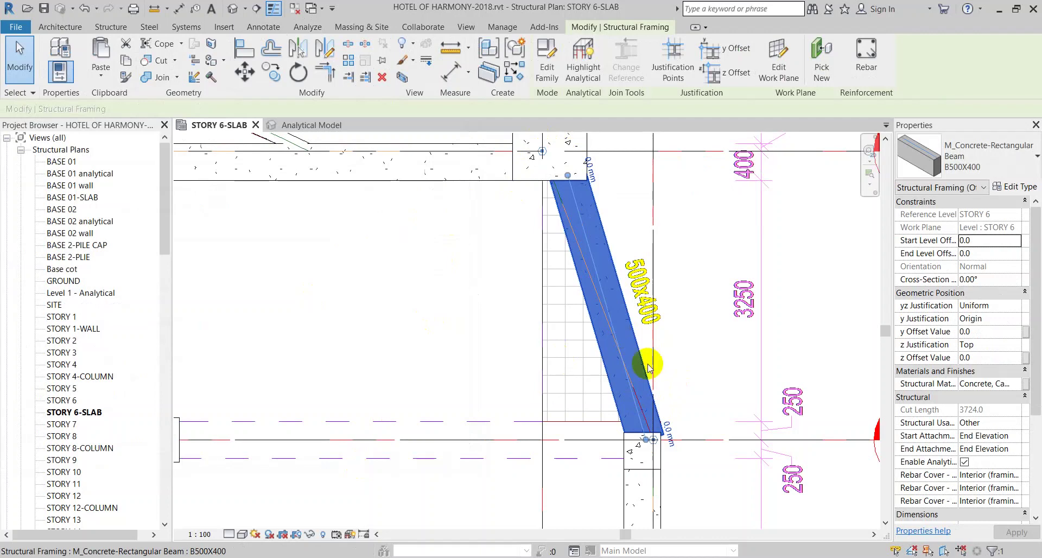
key(Escape)
click(659, 426)
scroll(640, 356, up, 3)
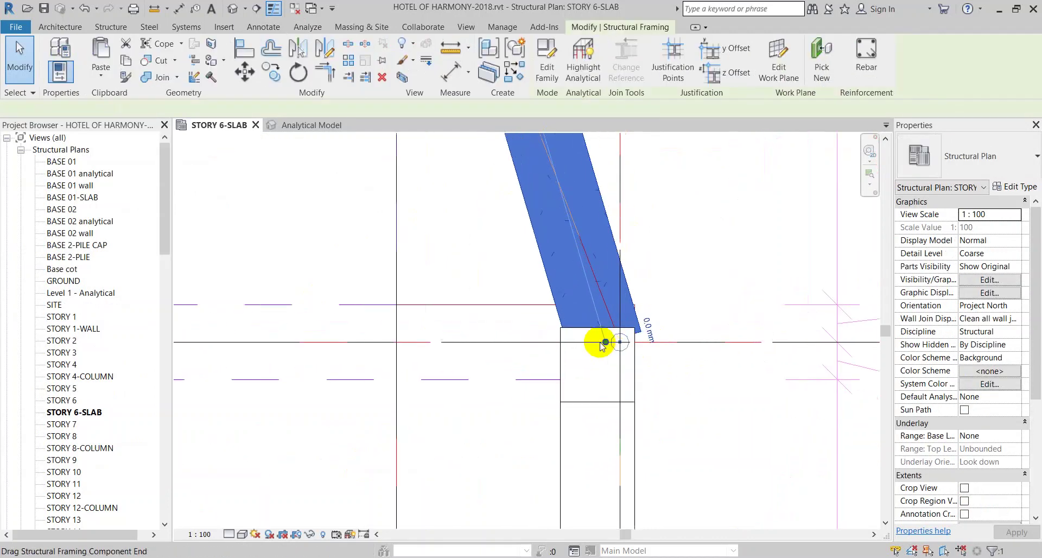
drag(602, 345, 574, 237)
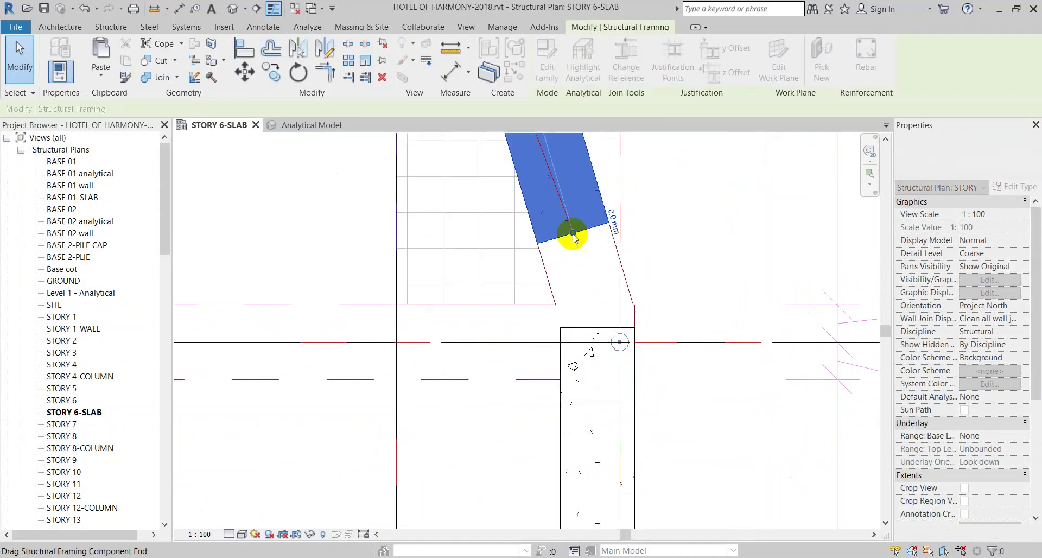
Extend the vertical B500X400 beam's top end up through the grid 7/E column to the DWG edge
click(590, 427)
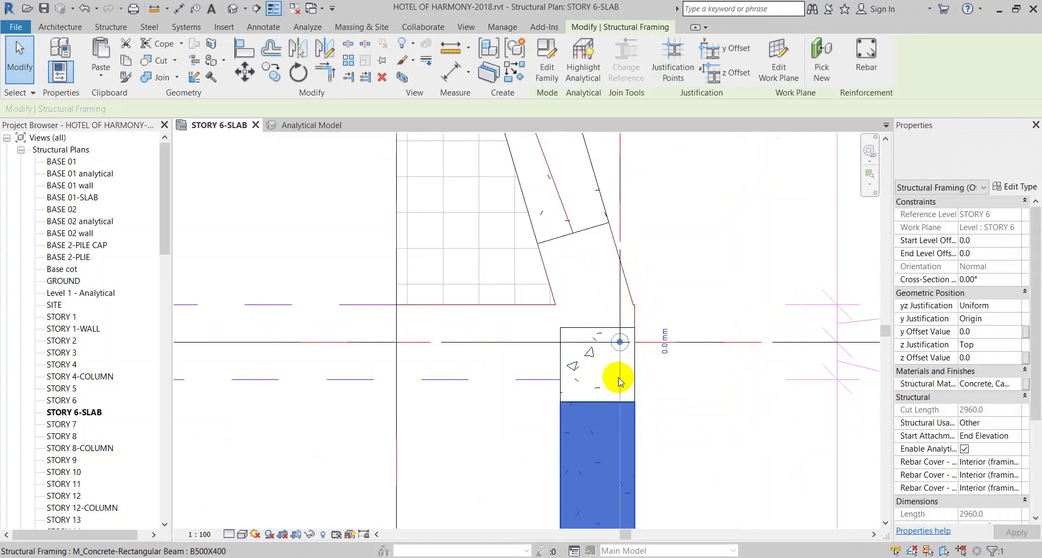
drag(621, 380, 621, 307)
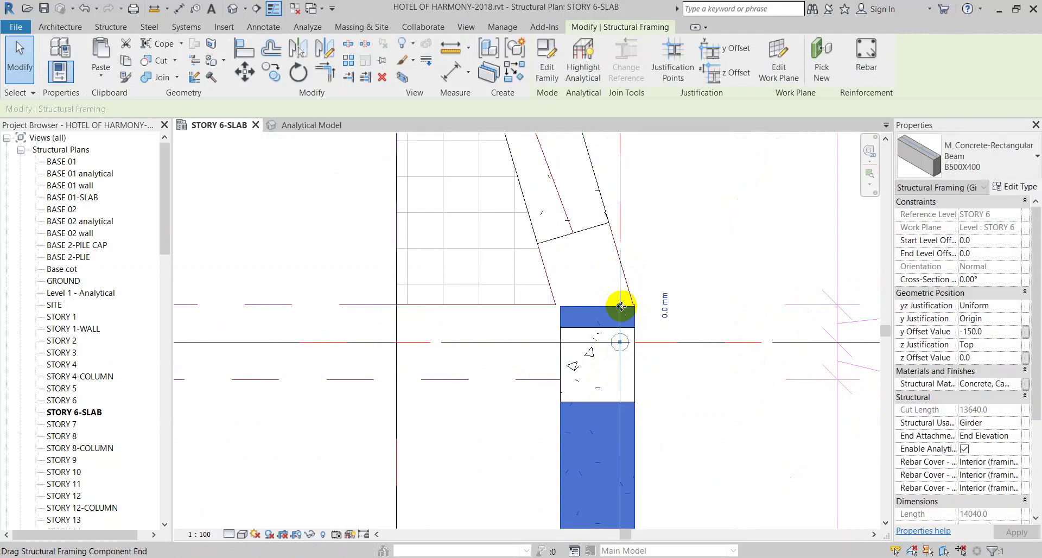
key(Escape)
scroll(641, 329, up, 2)
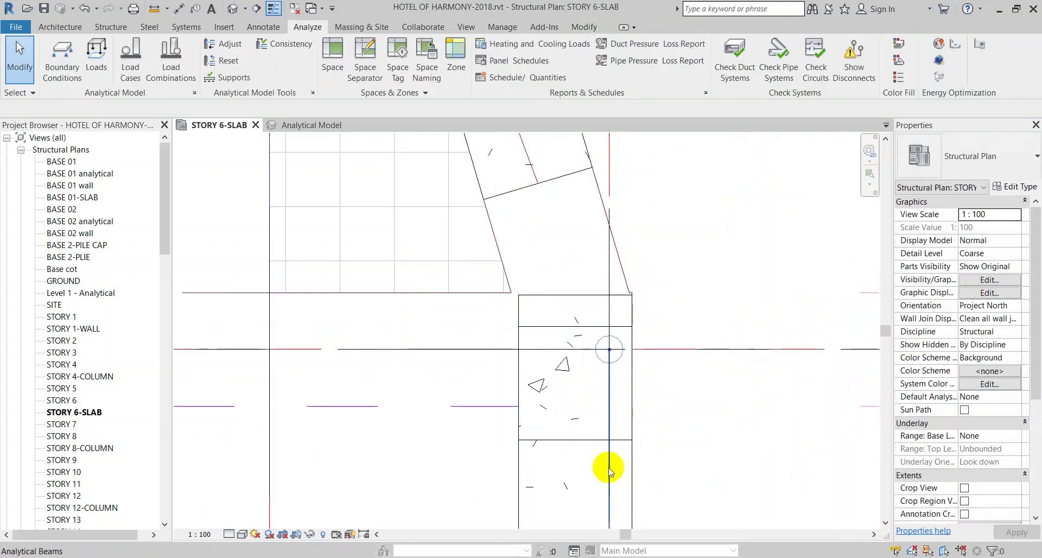
click(609, 471)
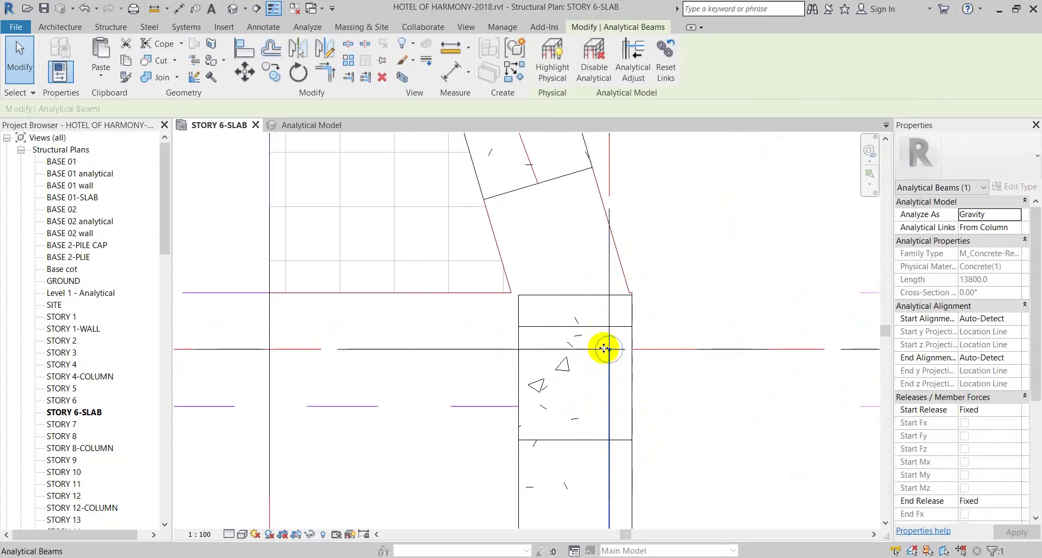
key(d)
key(i)
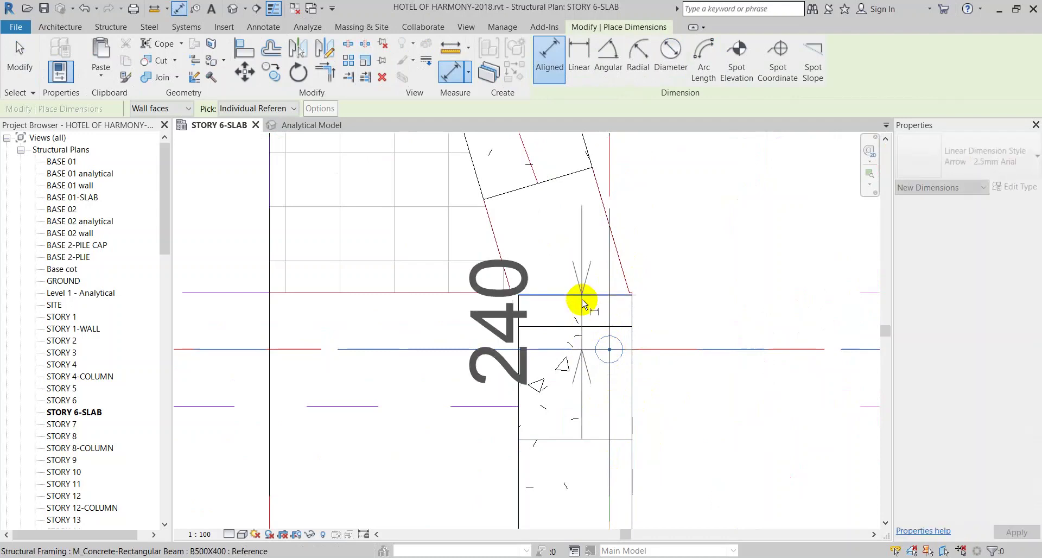
key(Escape)
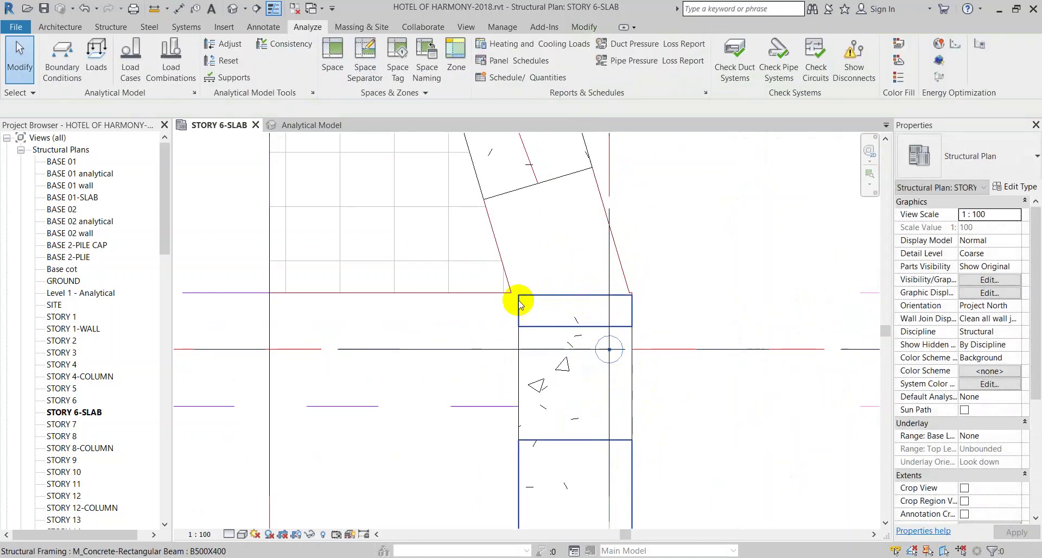
key(l)
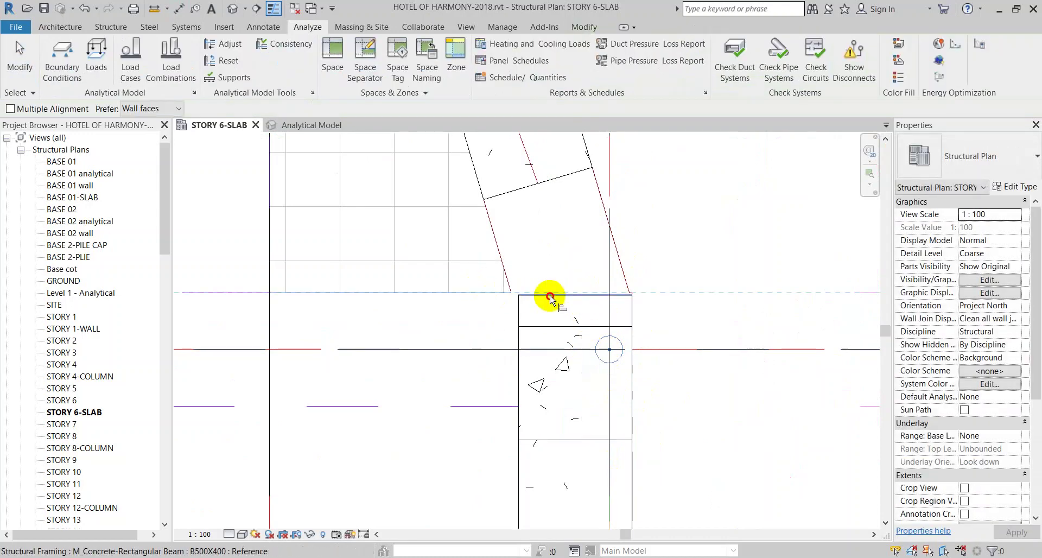
key(Escape)
Disallow join on the diagonal B500X400 beam's end and drag it onto the column at grid 7/E
click(538, 187)
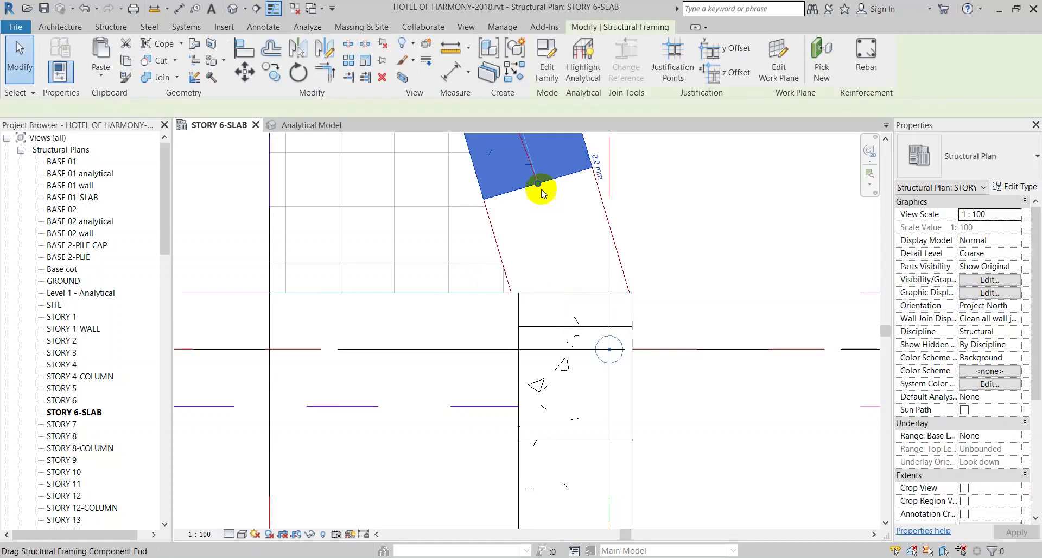
right_click(537, 185)
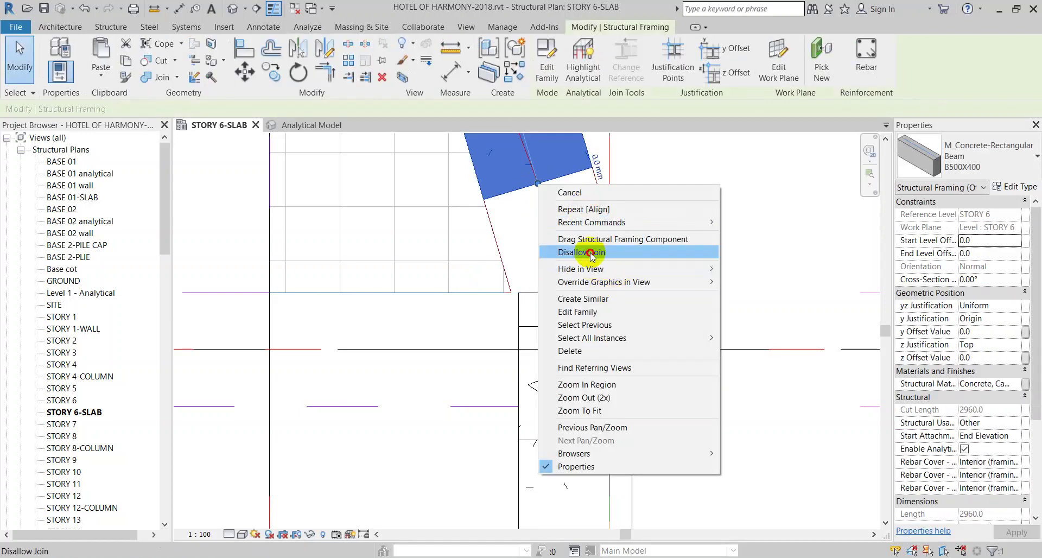
click(543, 252)
mouse_move(540, 194)
mouse_down()
mouse_move(580, 290)
mouse_move(584, 342)
mouse_up()
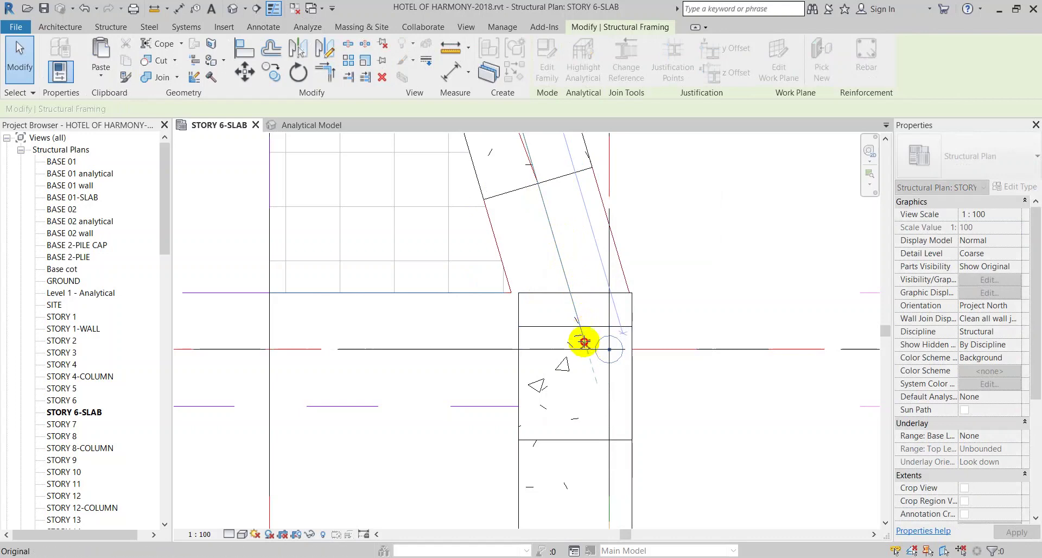
drag(567, 311, 566, 309)
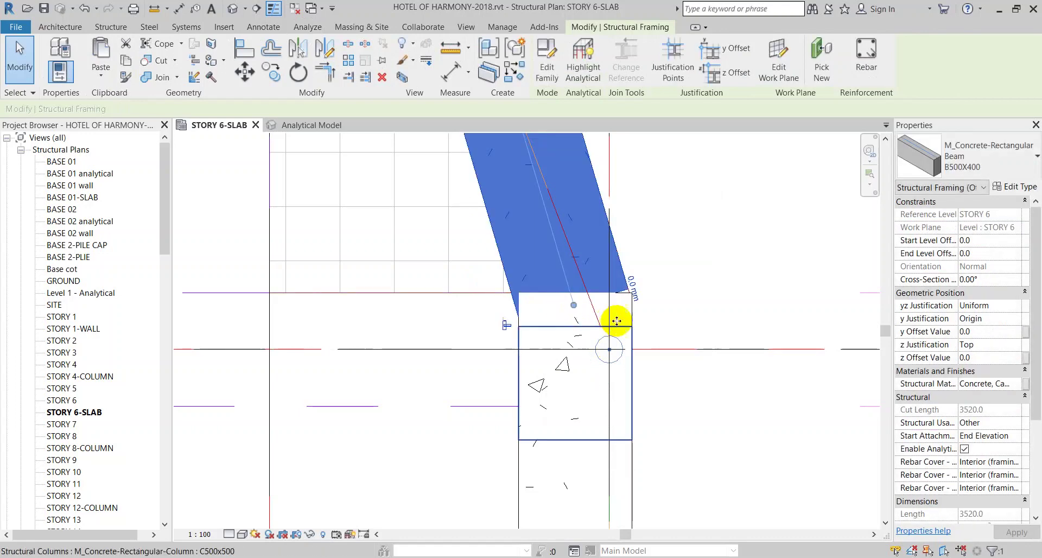
scroll(597, 316, up, 2)
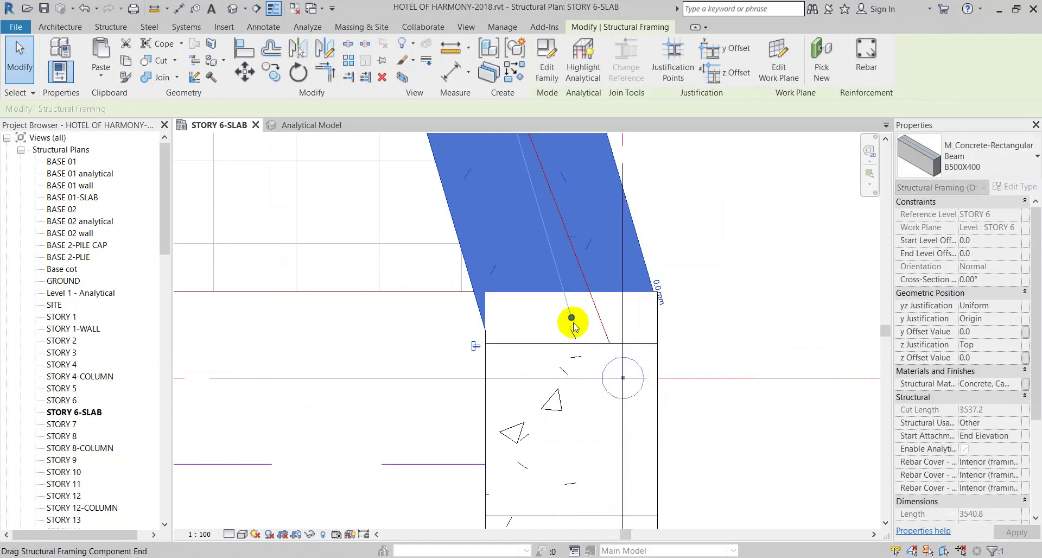
key(Escape)
Check the diagonal beam's new end against the girder below it
click(653, 319)
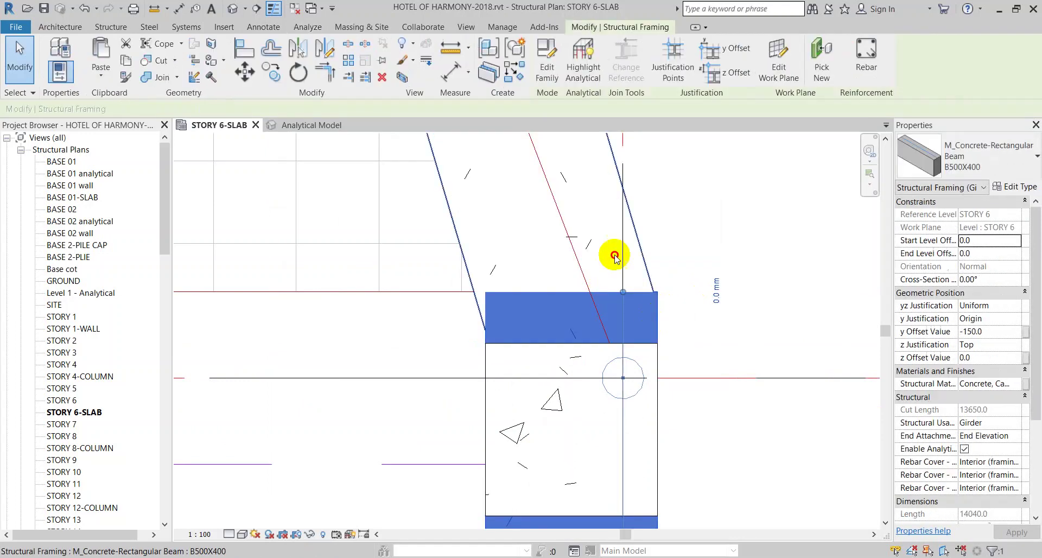
click(643, 324)
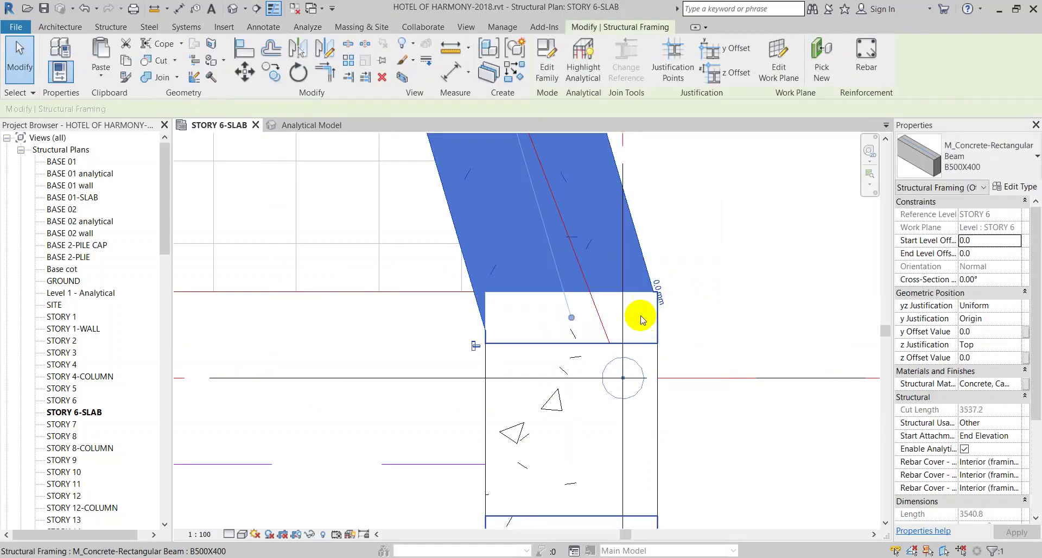
click(649, 318)
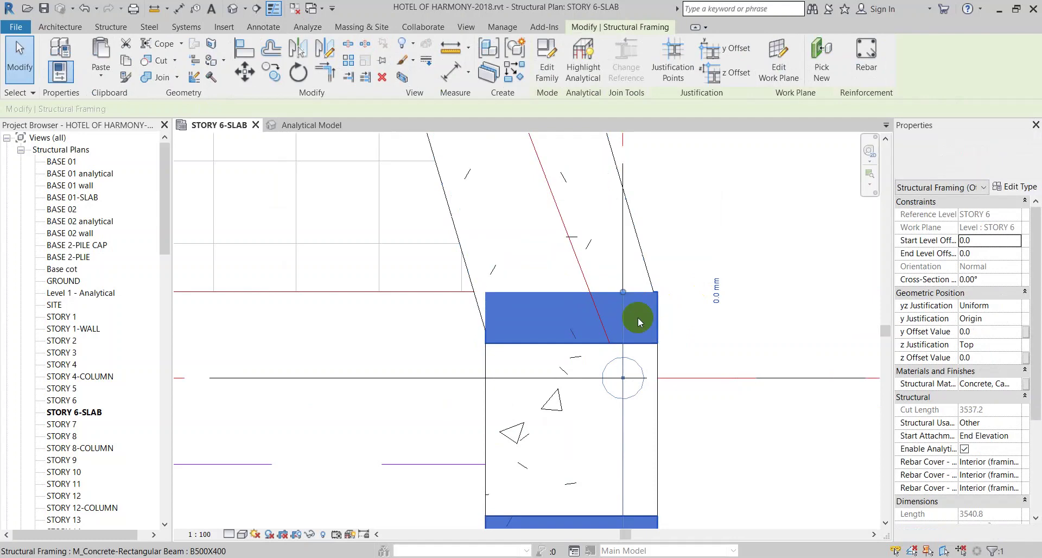
click(714, 249)
scroll(691, 309, down, 2)
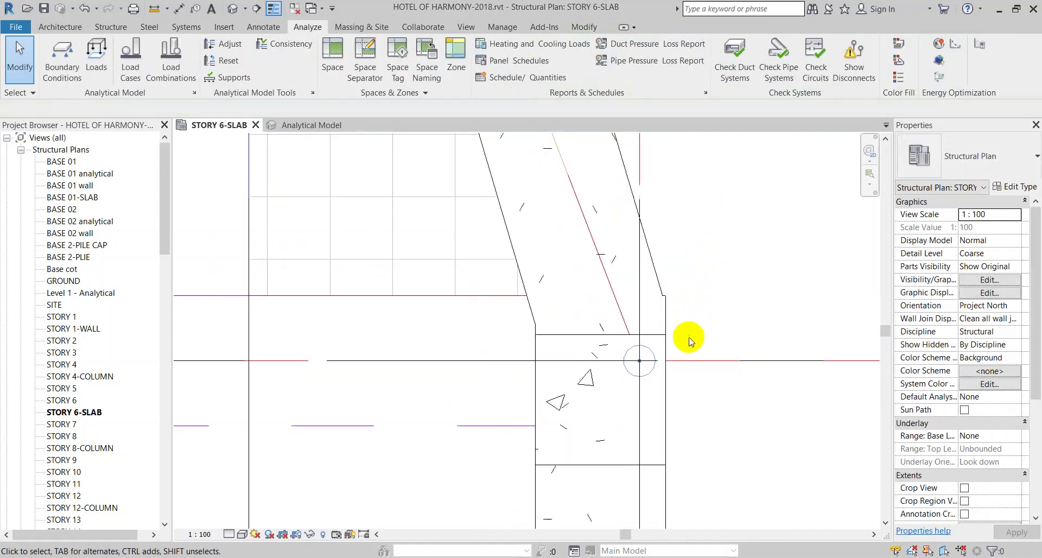
click(625, 262)
click(679, 319)
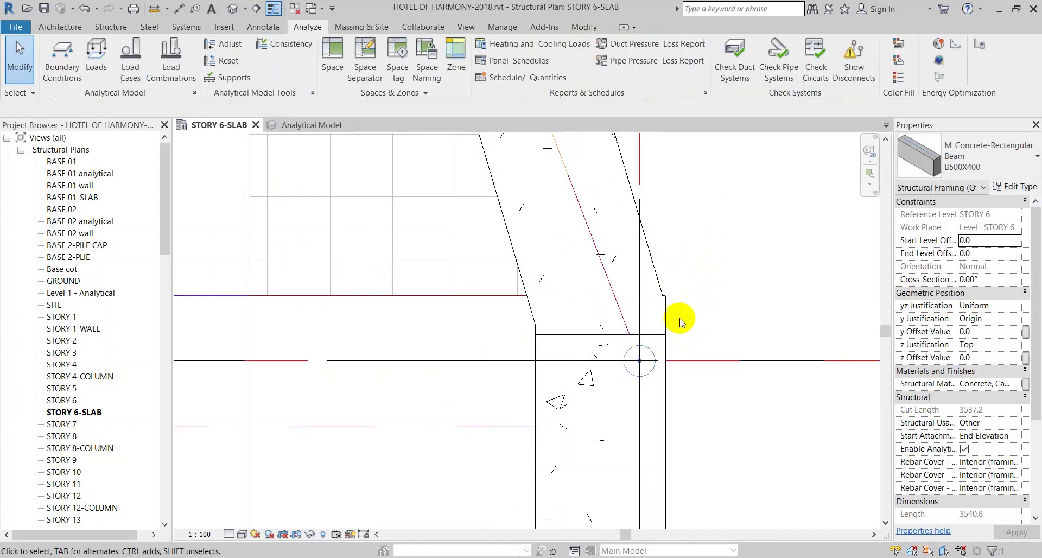
click(546, 320)
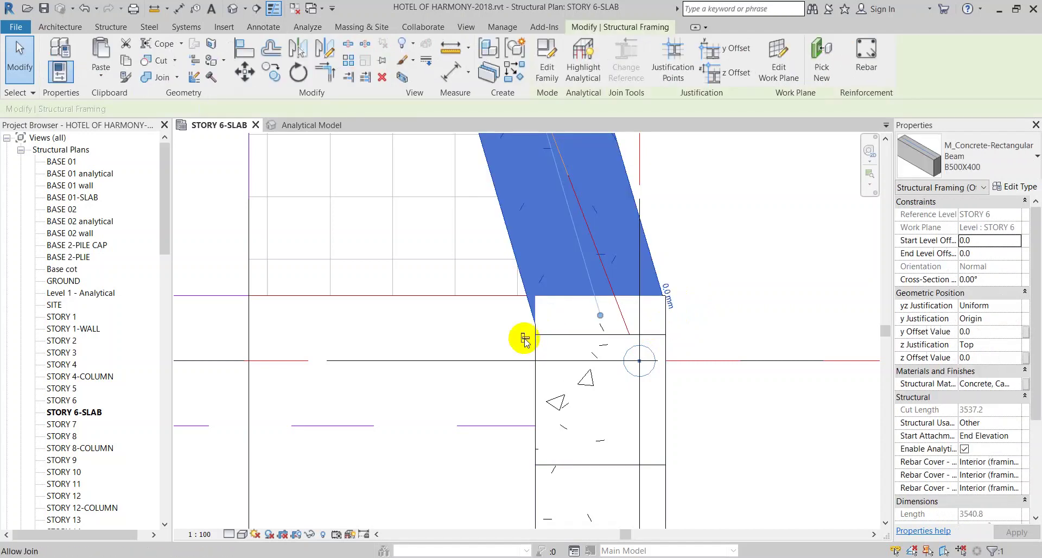
click(726, 307)
scroll(725, 314, down, 2)
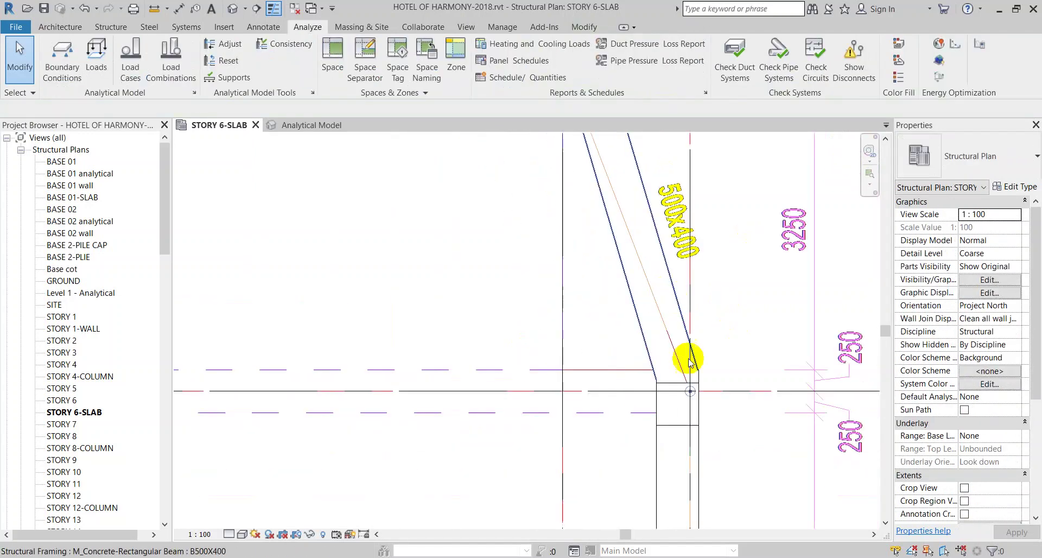
Zoom in on the plan and reselect the diagonal beam to check its end
scroll(687, 358, down, 2)
scroll(682, 367, up, 3)
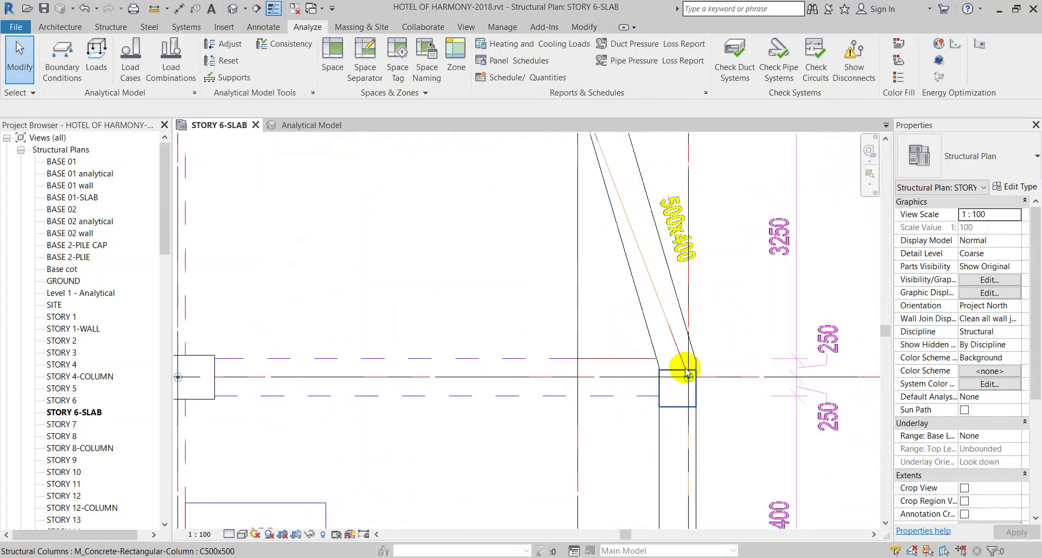
scroll(684, 369, up, 2)
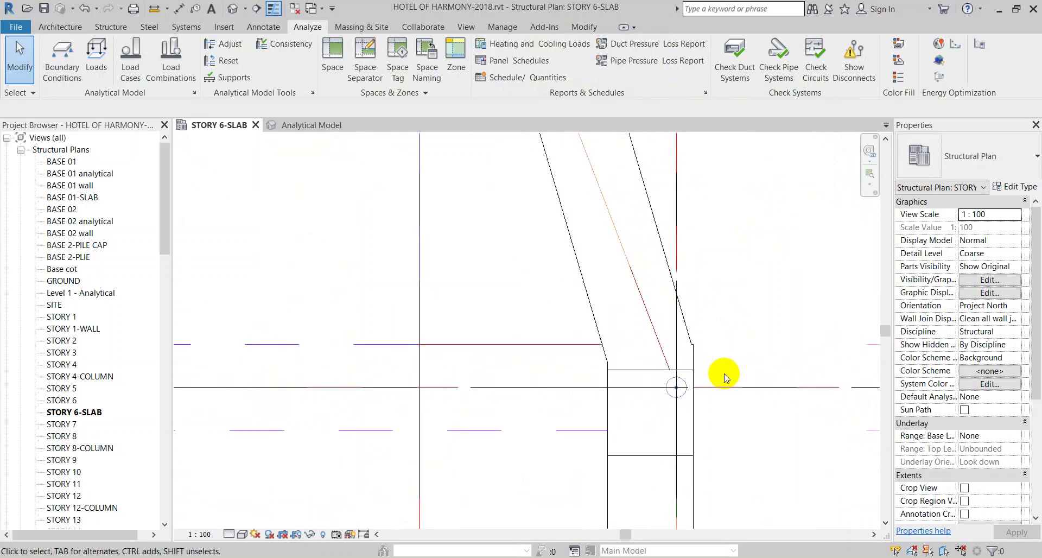
click(617, 326)
scroll(735, 330, down, 3)
click(735, 330)
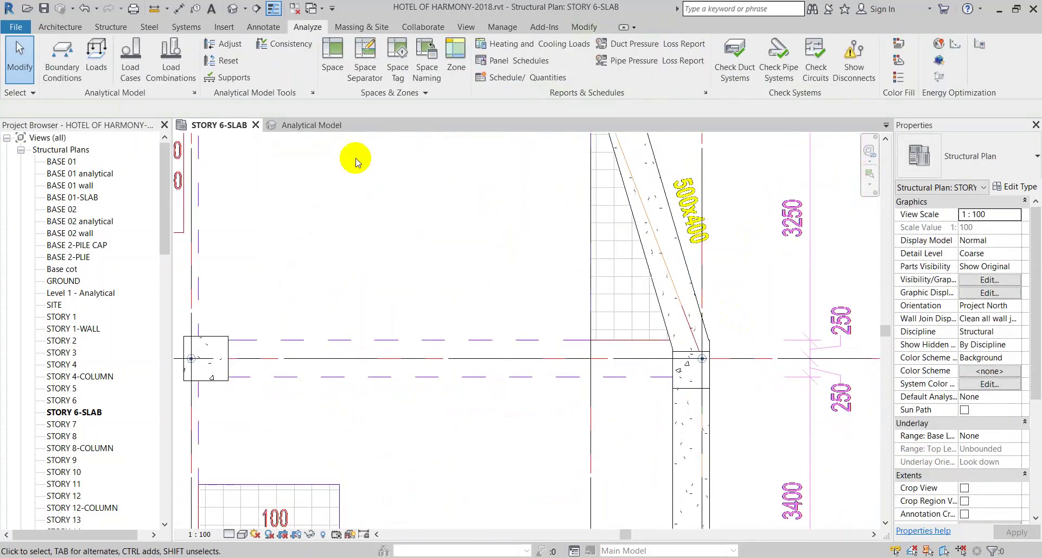
Inspect the adjusted beam in the Analytical Model 3D view
click(312, 125)
scroll(593, 272, up, 3)
scroll(625, 298, up, 3)
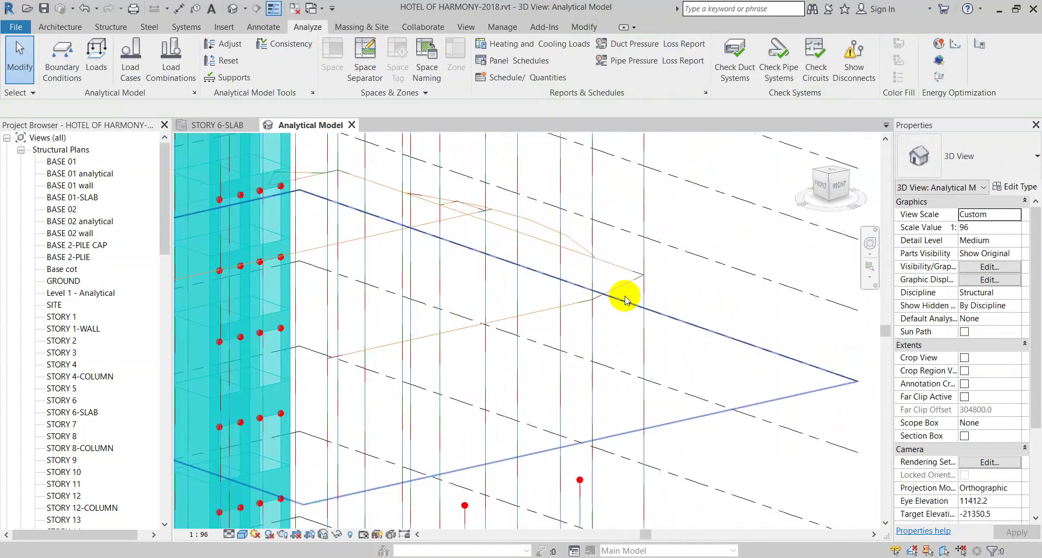
scroll(624, 299, up, 2)
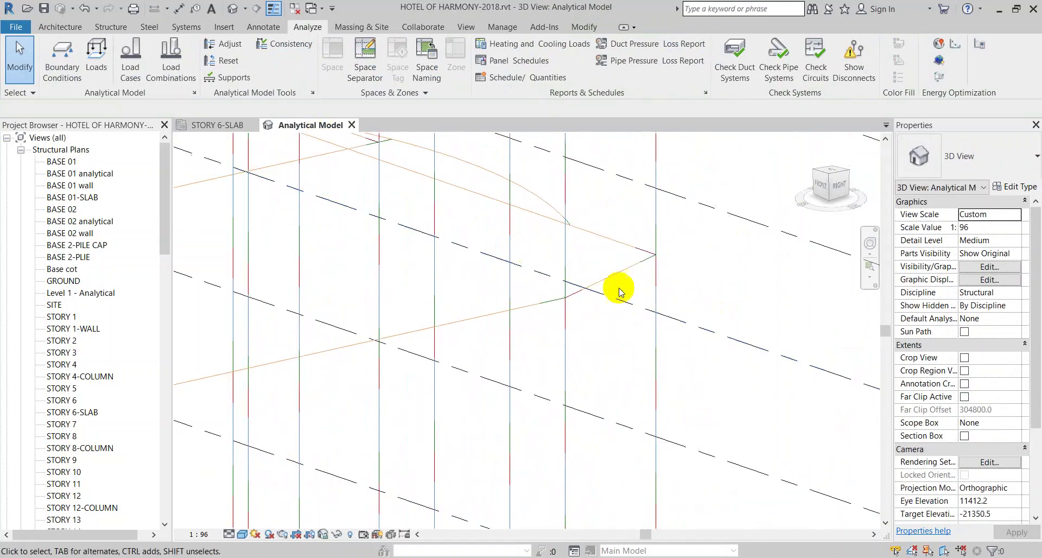
Return to STORY 6-SLAB and pan to show grids 3 to 7
click(210, 130)
scroll(465, 274, down, 2)
middle_drag(496, 226, 594, 286)
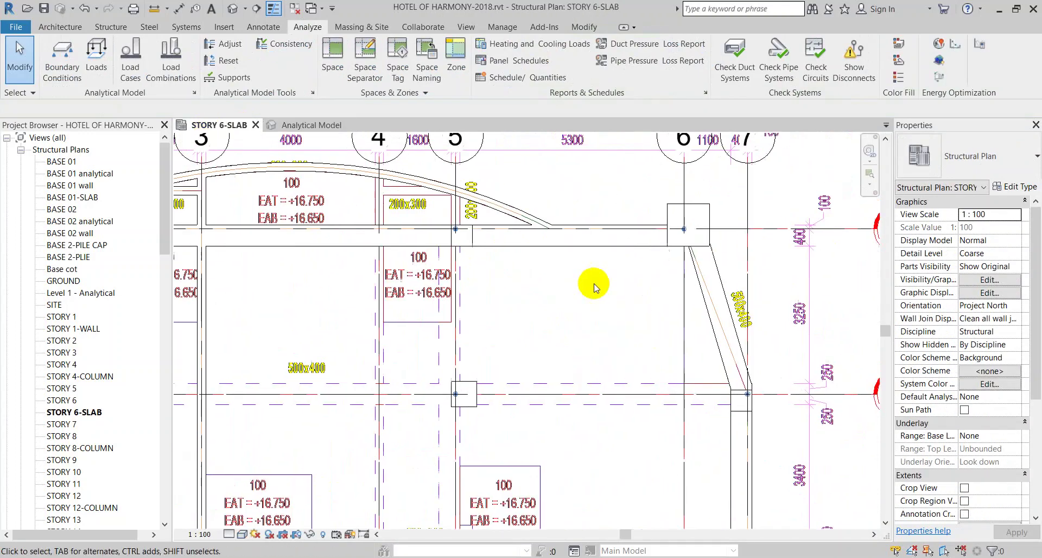
click(131, 515)
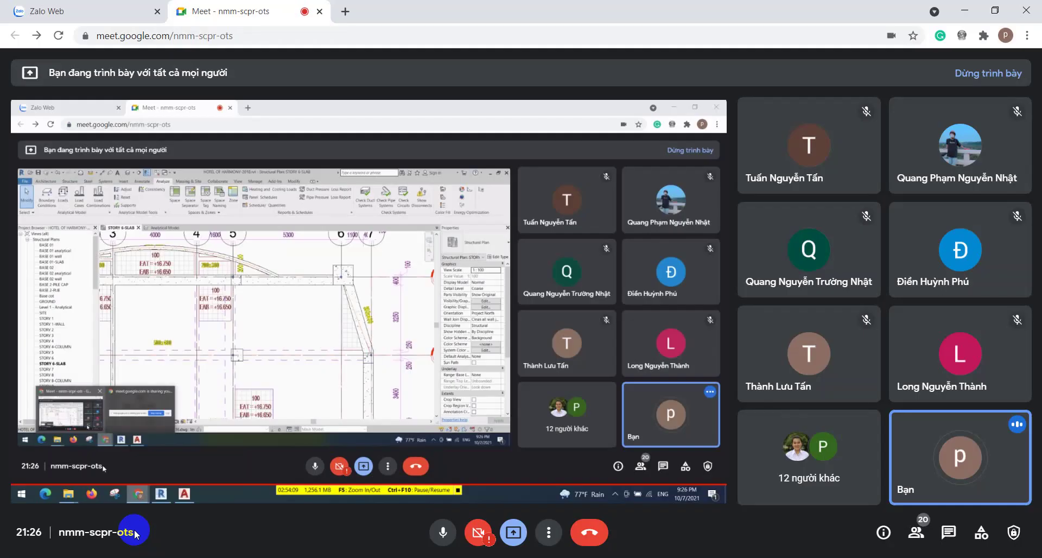
click(237, 555)
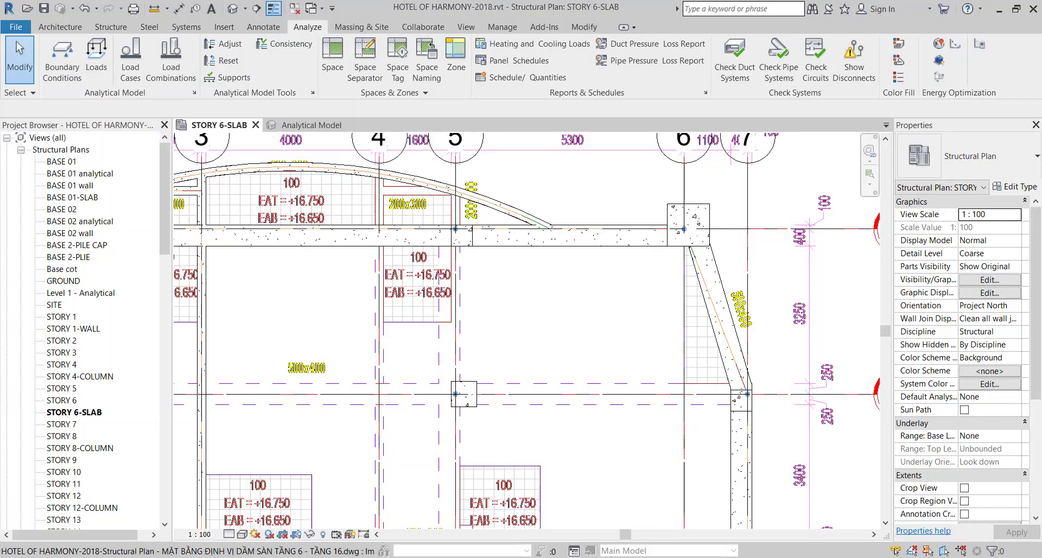
Zoom around the STORY 6-SLAB plan, then bring the Google Meet call window to the front
scroll(551, 328, down, 3)
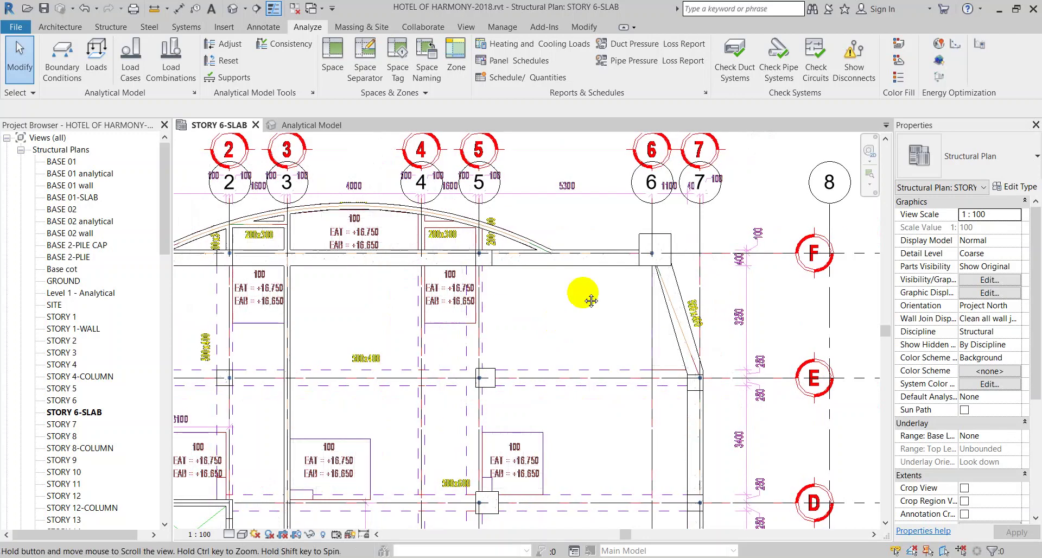
scroll(543, 271, up, 3)
scroll(489, 206, down, 1)
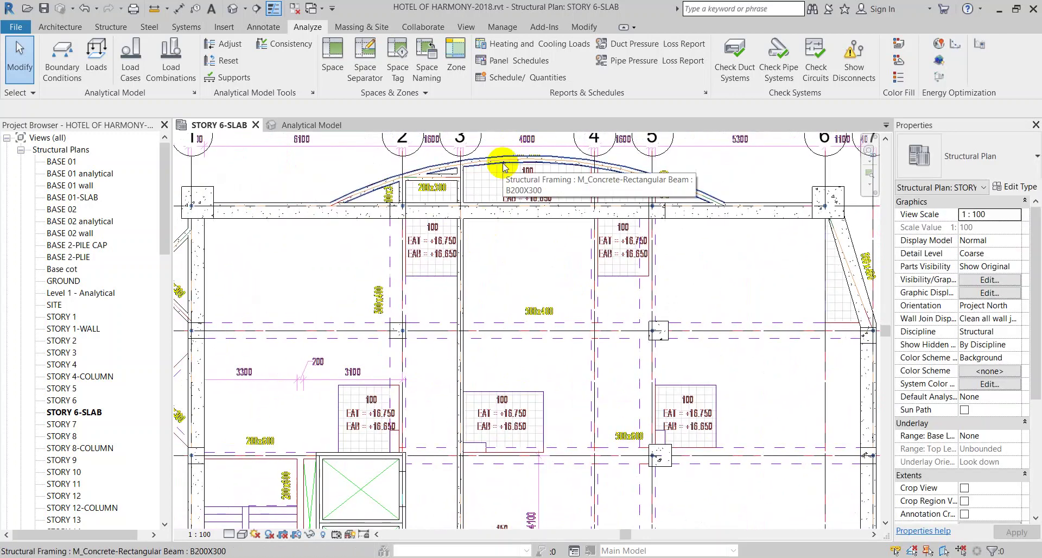
scroll(502, 163, down, 3)
scroll(379, 189, up, 3)
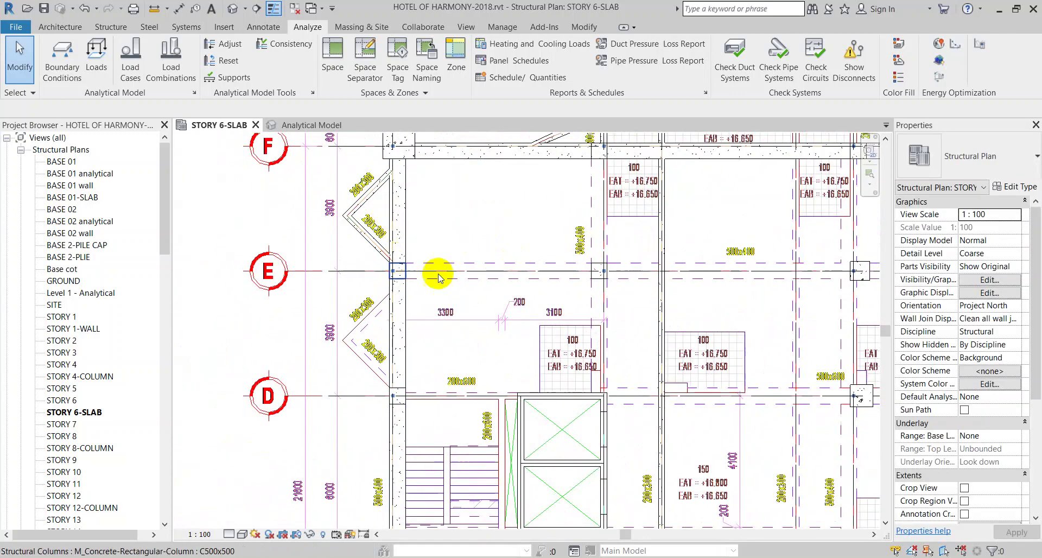
scroll(435, 274, down, 3)
scroll(481, 272, up, 1)
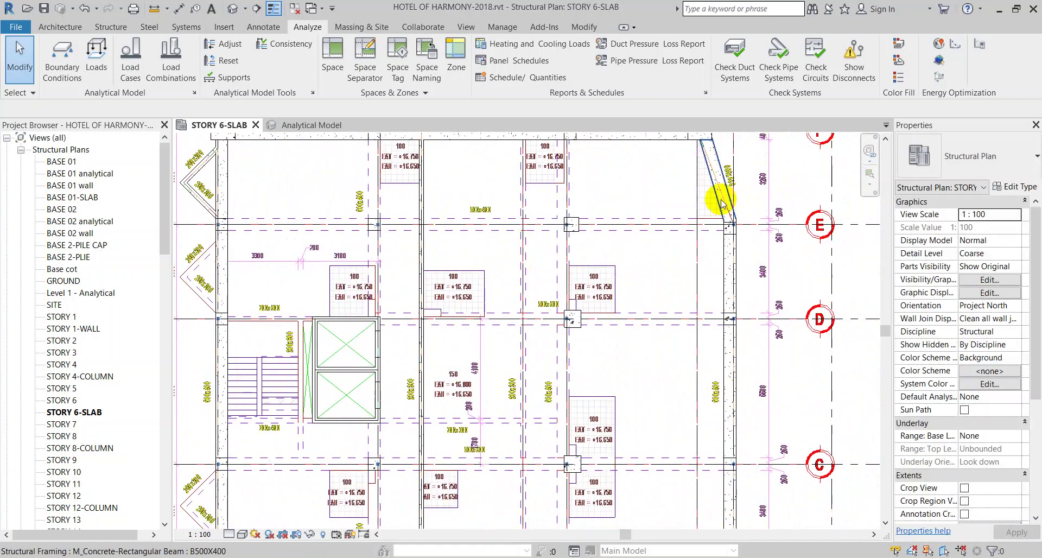
scroll(710, 301, down, 1)
scroll(704, 381, down, 1)
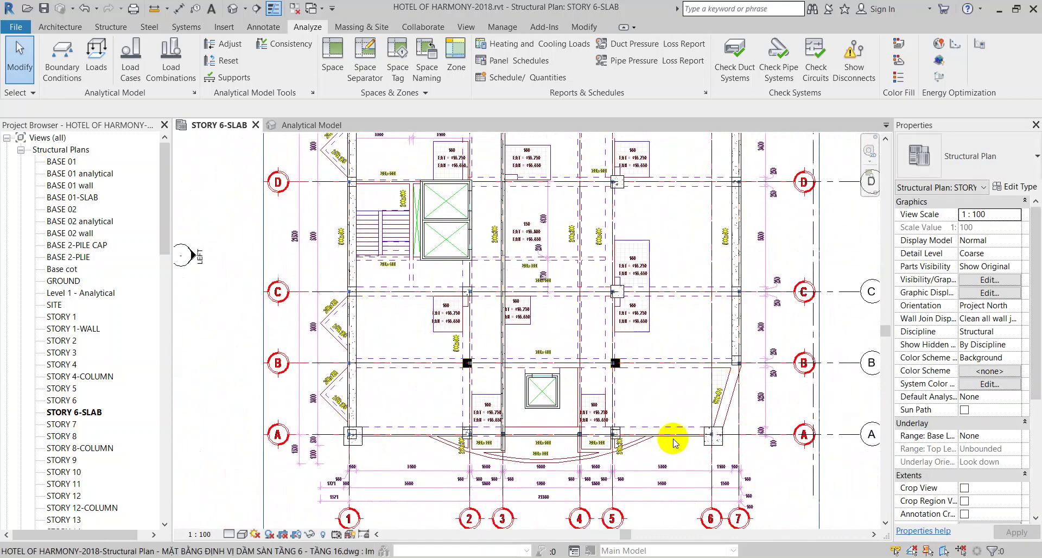
scroll(373, 410, down, 2)
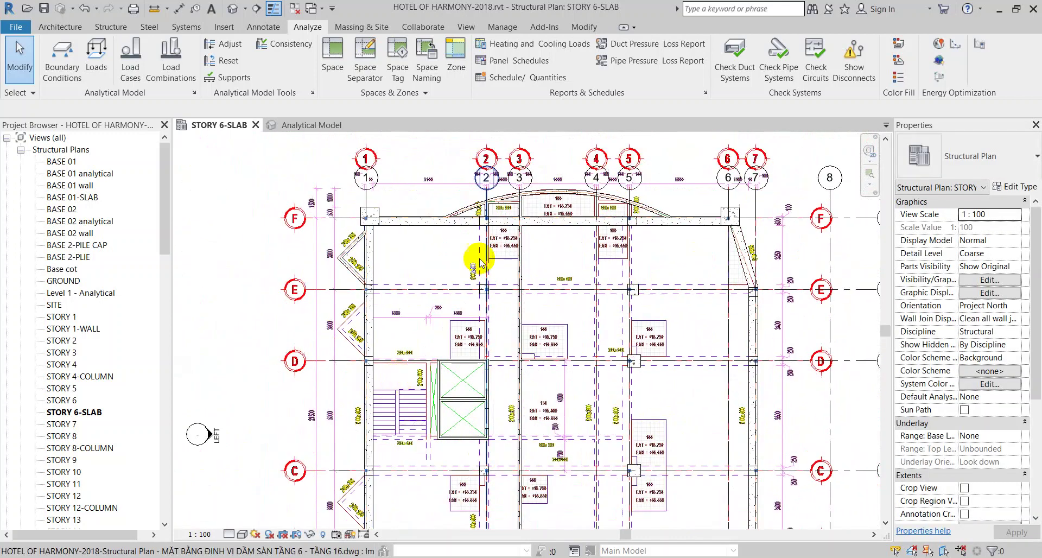
scroll(609, 217, up, 2)
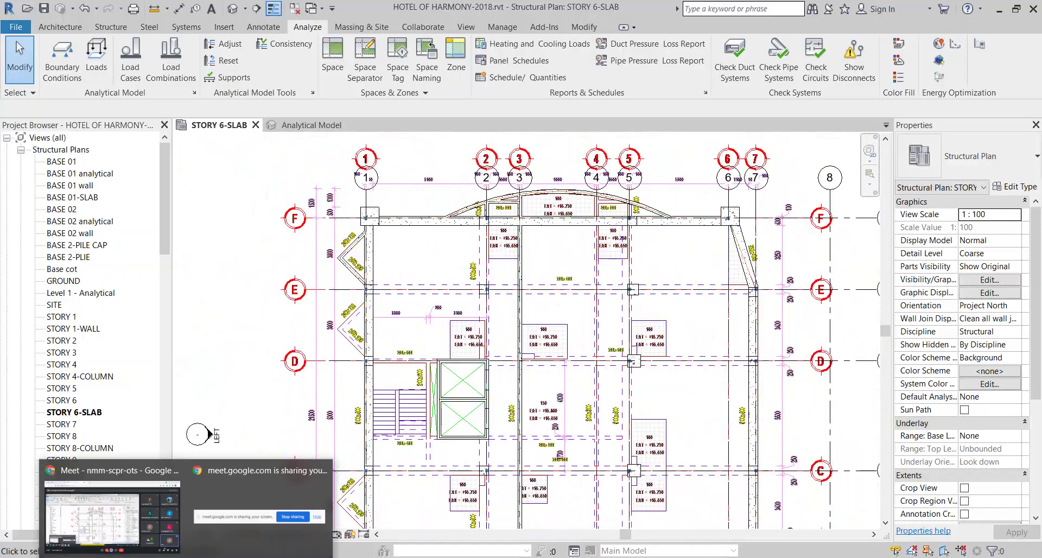
click(113, 513)
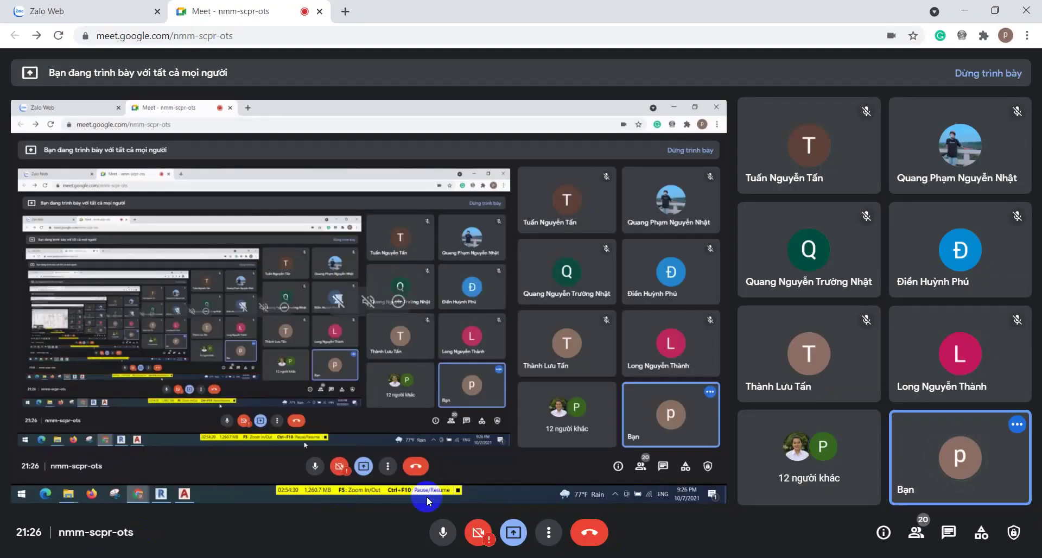
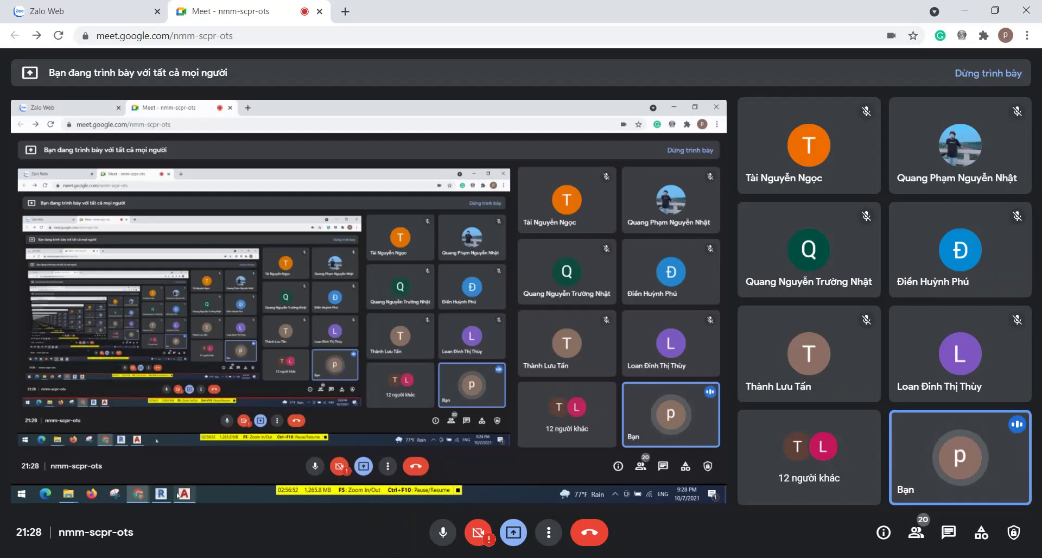
Switch from Google Meet back to the Revit STORY 6-SLAB structural plan
key(alt+Tab)
Select then deselect the imported CAD framing plan, and zoom in on grid row F across grids 1–7
click(553, 344)
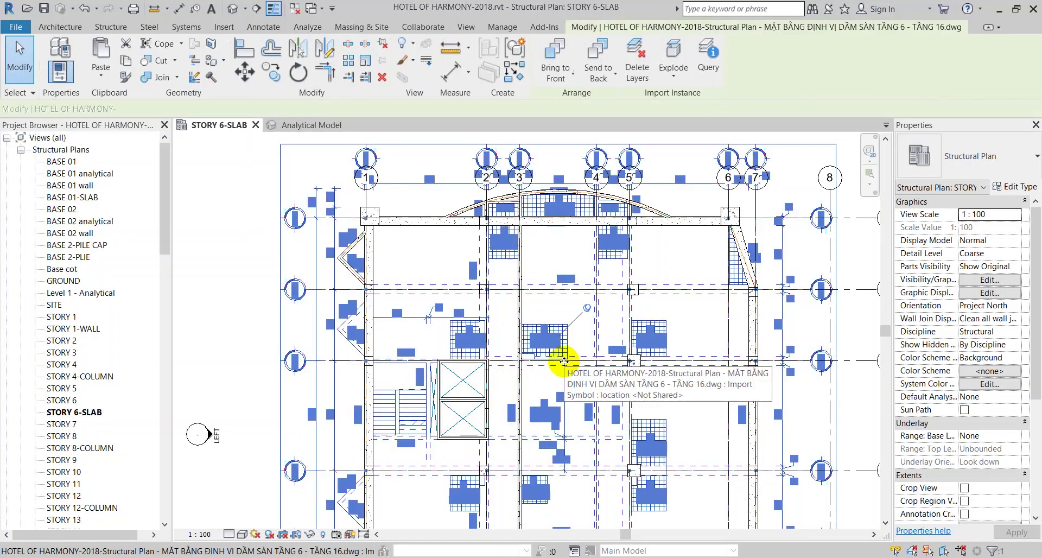
scroll(577, 310, down, 2)
scroll(586, 281, up, 2)
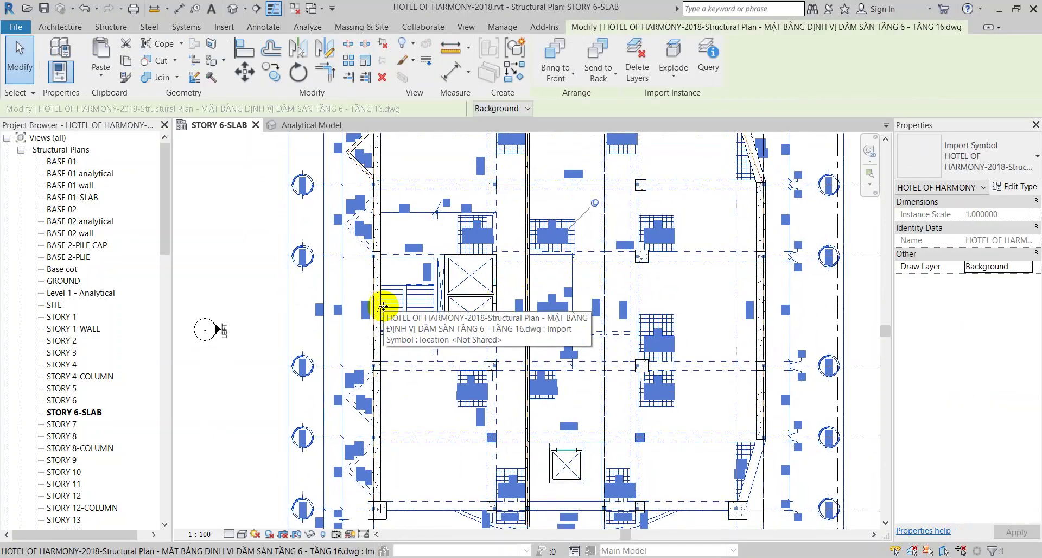
click(233, 288)
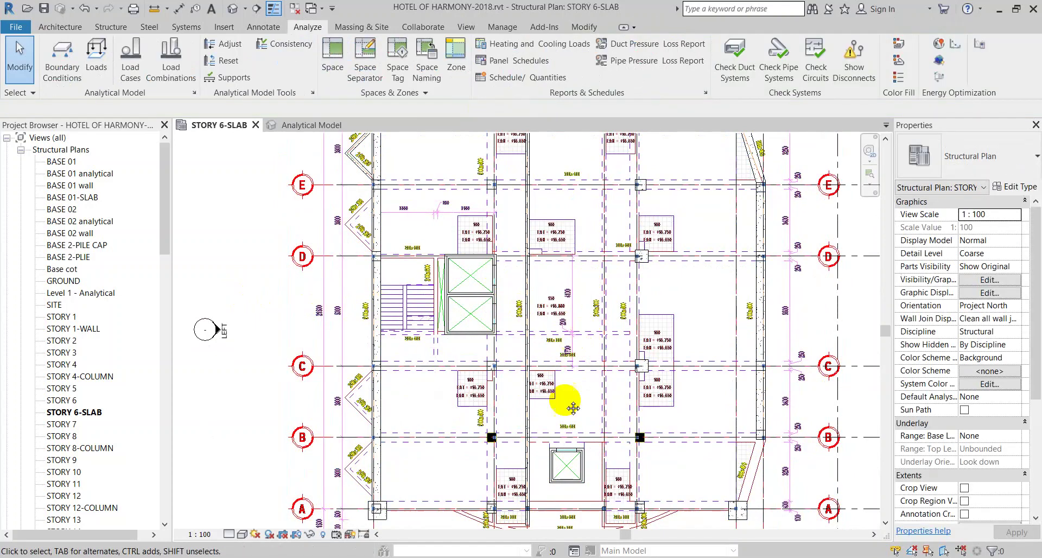
middle_drag(568, 403, 597, 406)
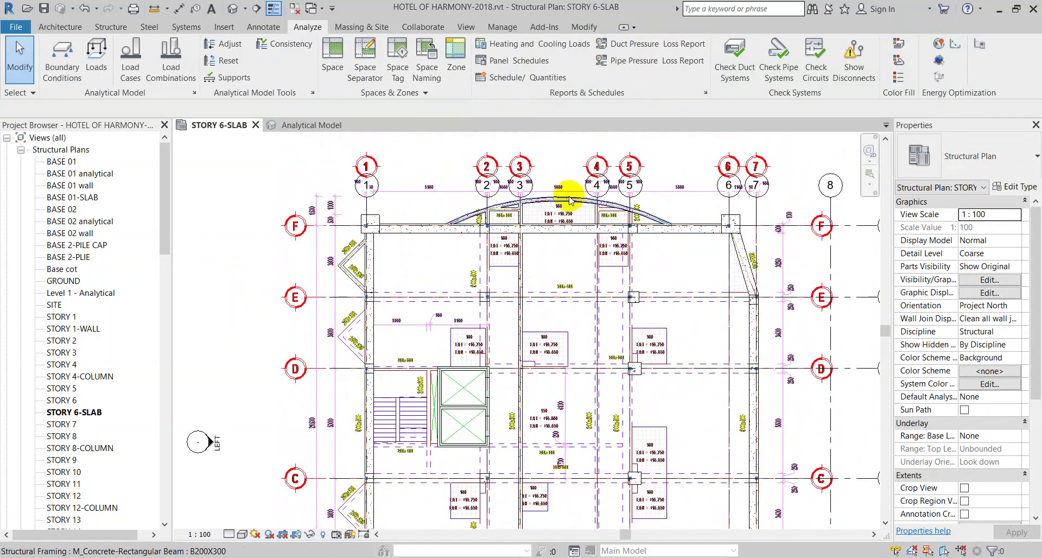
scroll(557, 225, up, 2)
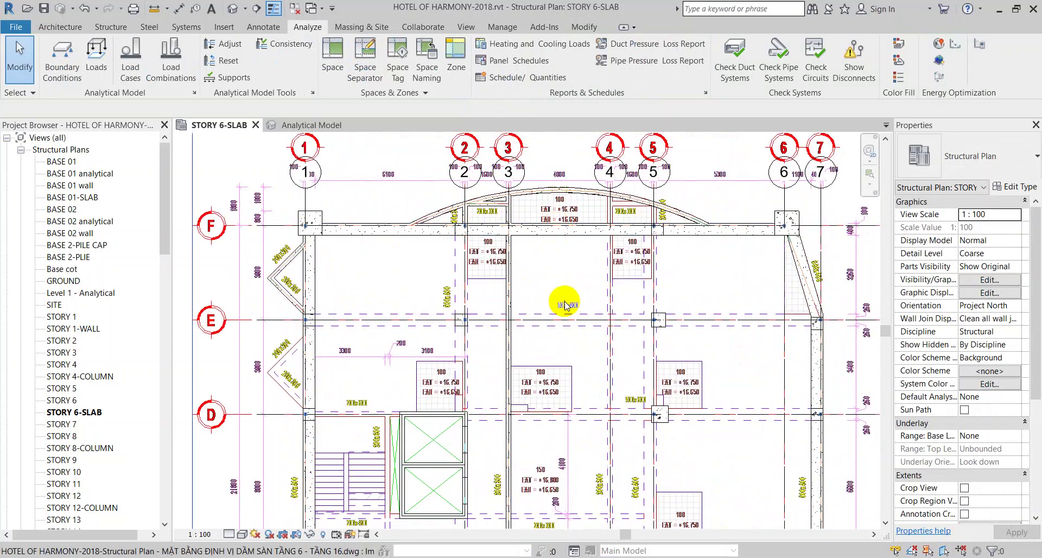
Select the curved beam on grid F and the diagonal beams near grids 1 and 6–7
click(540, 196)
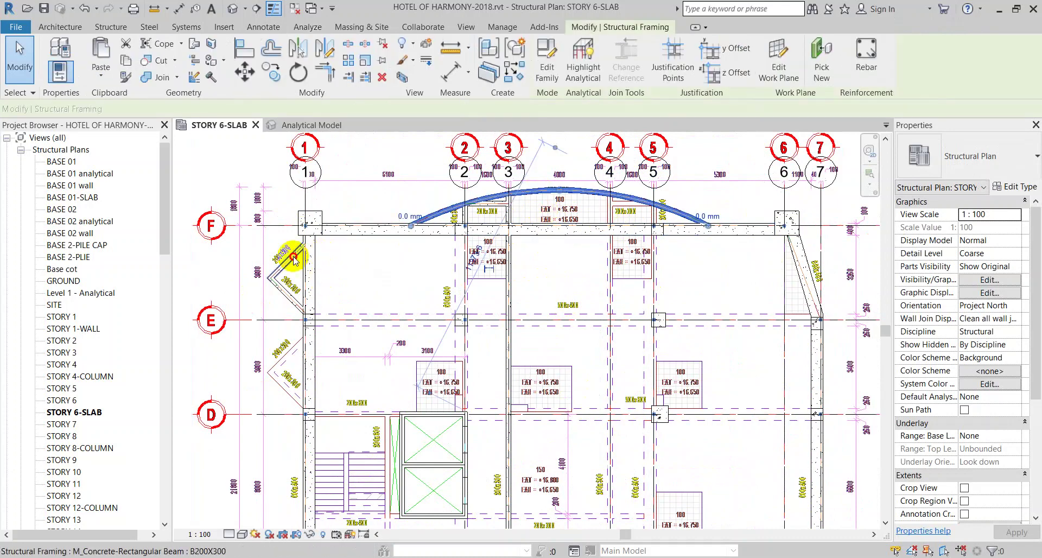
click(289, 256)
click(808, 272)
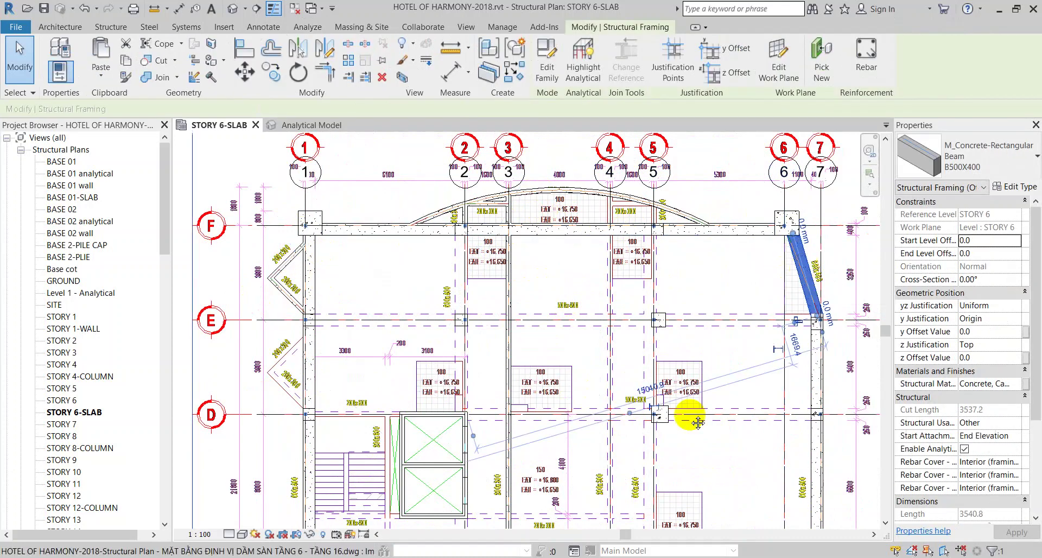
Pan toward the lower grid rows, clear the beam selection, and return to the Google Meet call
mouse_move(628, 414)
middle_down()
mouse_move(668, 261)
mouse_move(728, 264)
middle_up()
ctrl+scroll(695, 282, down, 1)
ctrl+scroll(665, 294, down, 4)
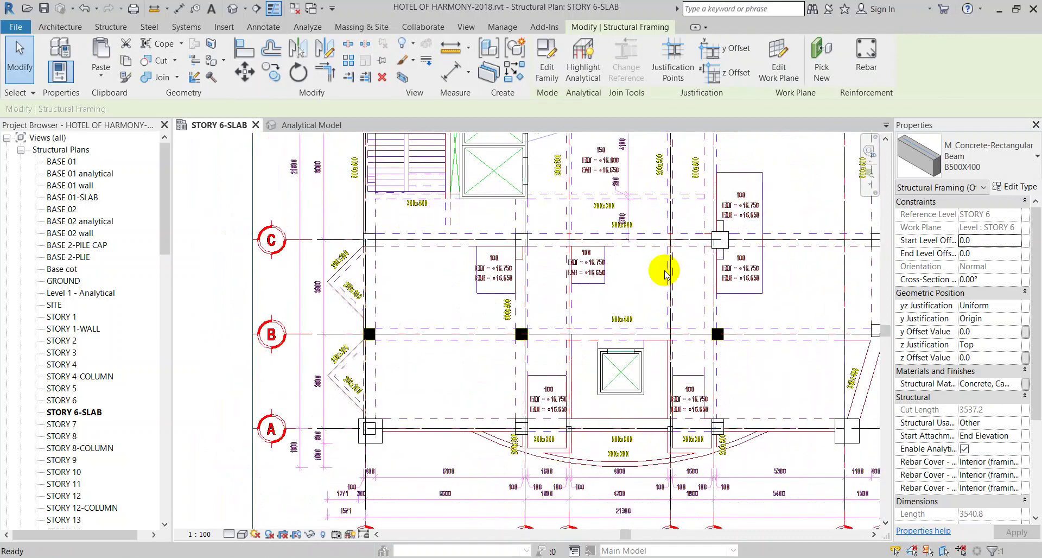
ctrl+scroll(559, 412, up, 2)
ctrl+scroll(610, 400, up, 2)
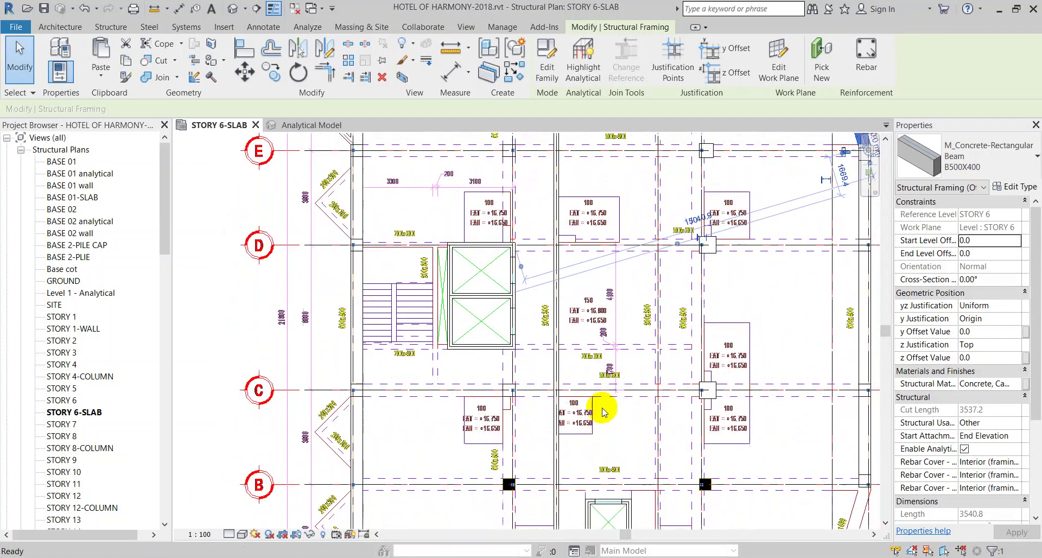
ctrl+scroll(601, 409, up, 2)
ctrl+scroll(619, 353, up, 2)
click(605, 280)
mouse_move(297, 492)
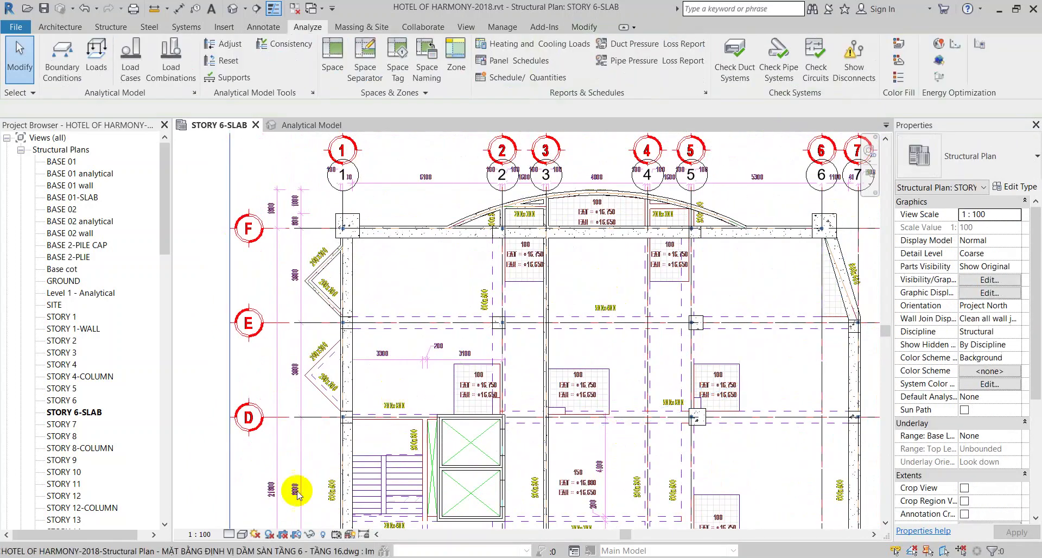
click(112, 508)
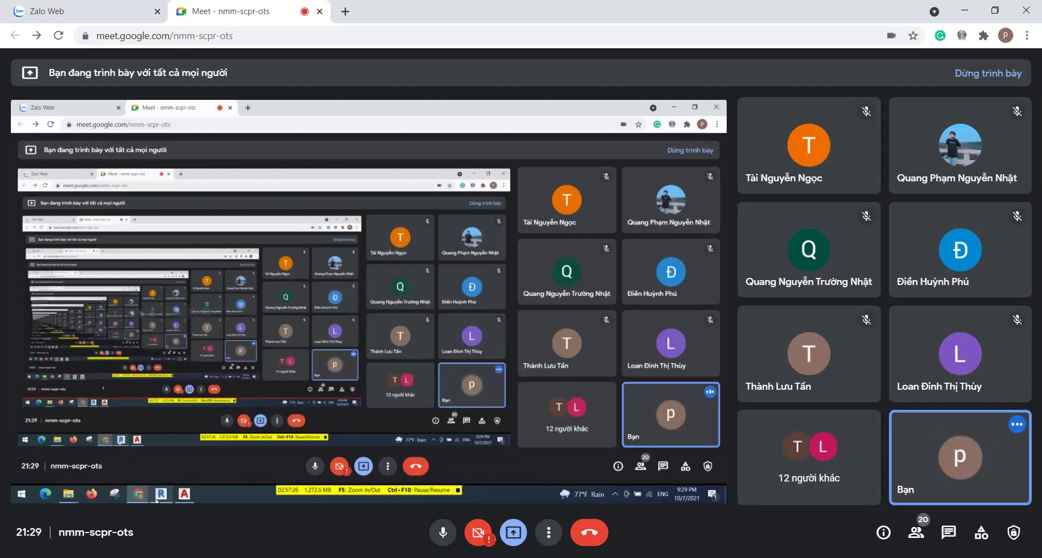
Back in Revit, pan to the stair and lift core between grids D and C, then open the Analytical Model 3D view
click(217, 557)
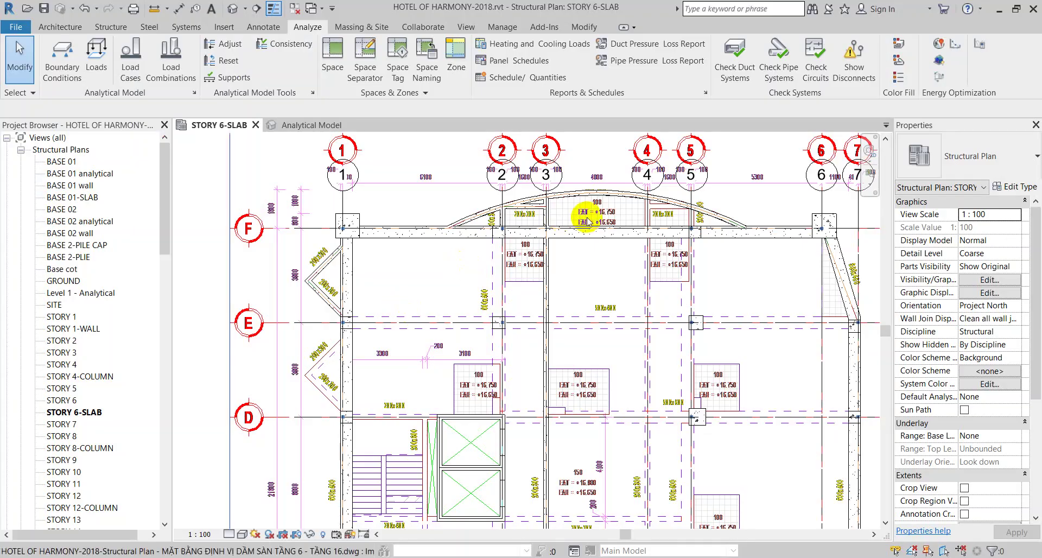
middle_drag(581, 217, 584, 248)
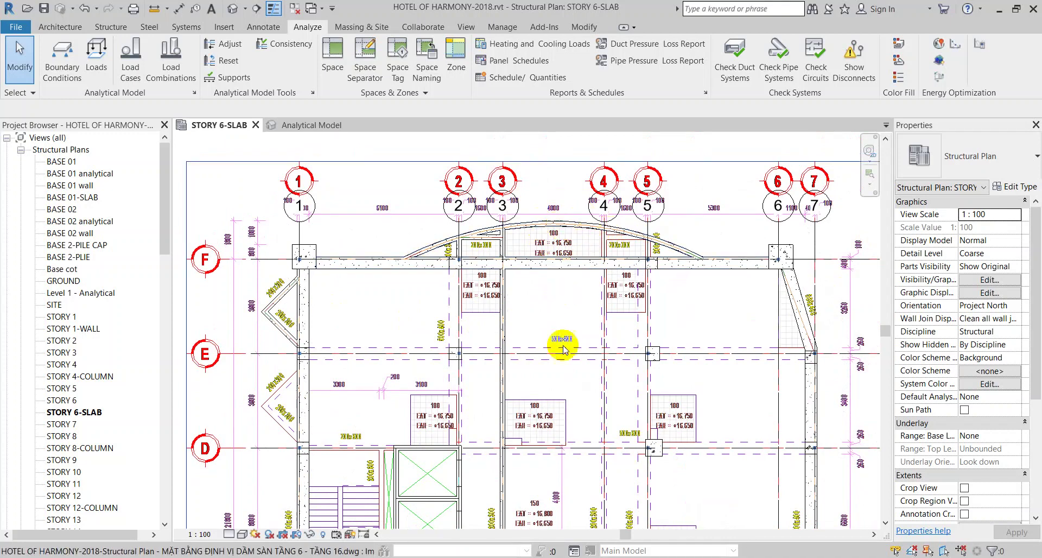
middle_drag(572, 318, 565, 243)
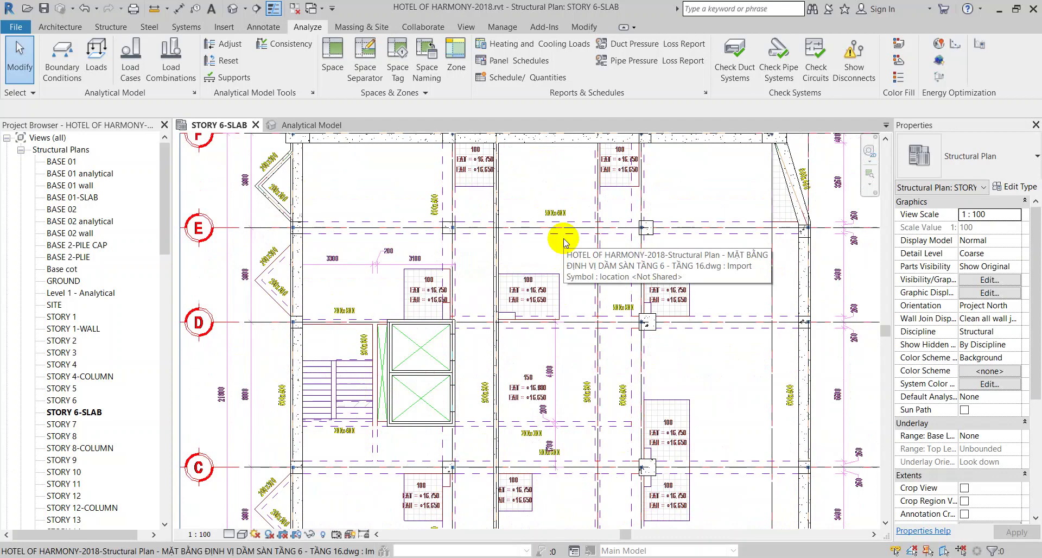
middle_drag(565, 412, 569, 347)
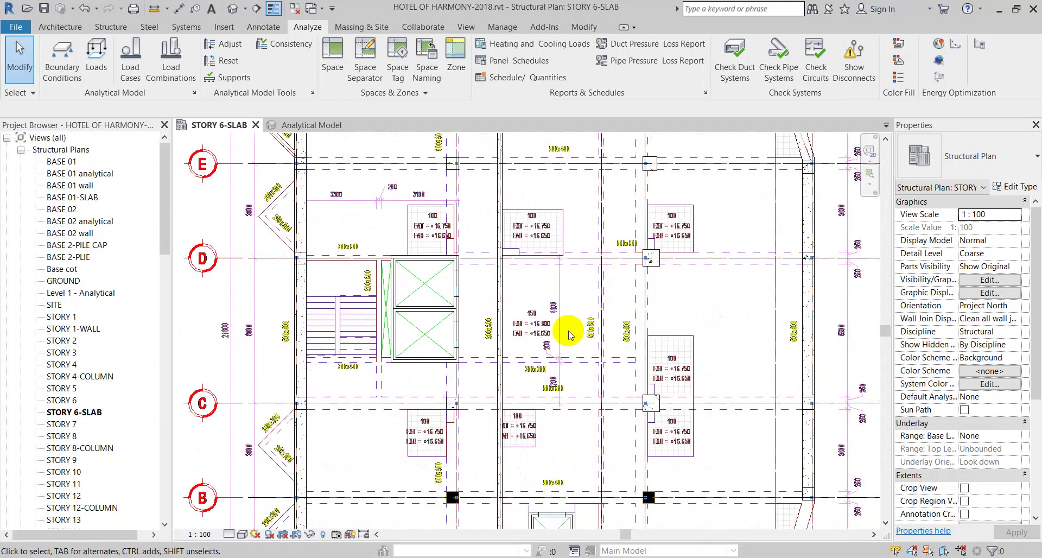
click(304, 125)
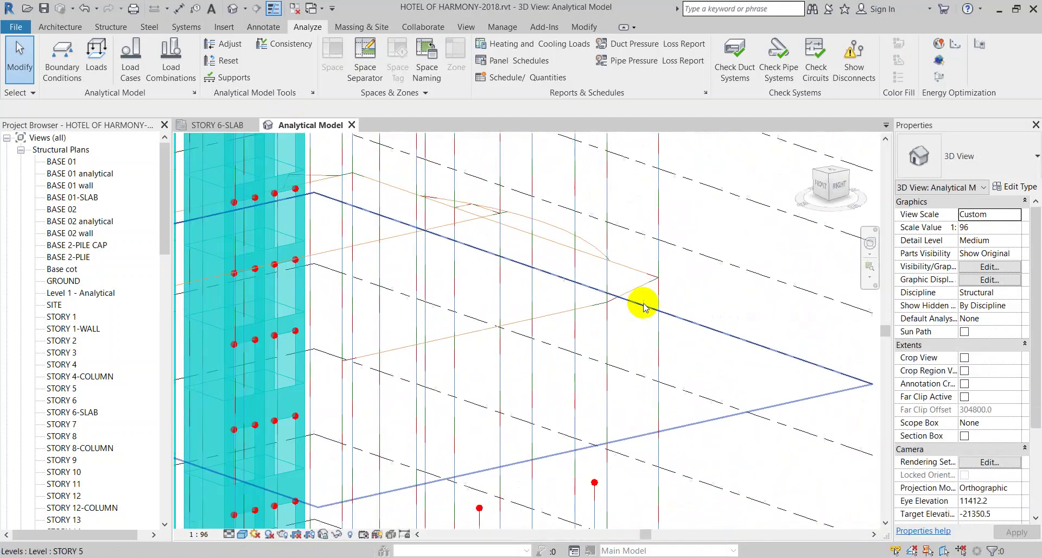
Orbit the 3D analytical model to inspect the floor slab and columns, then return to the zoomed-out STORY 6-SLAB plan
middle_drag(643, 306, 539, 438)
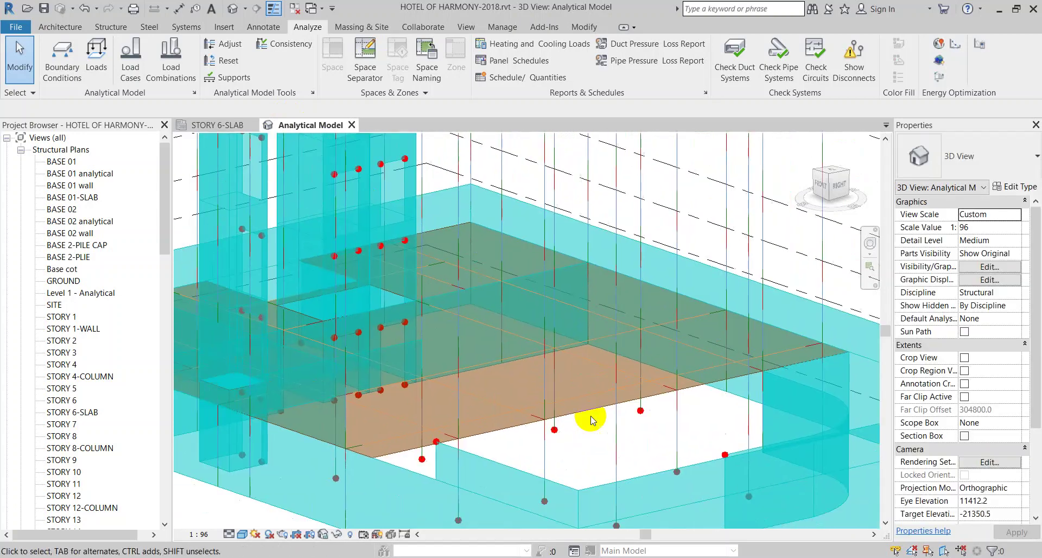
middle_drag(326, 458, 416, 478)
click(617, 275)
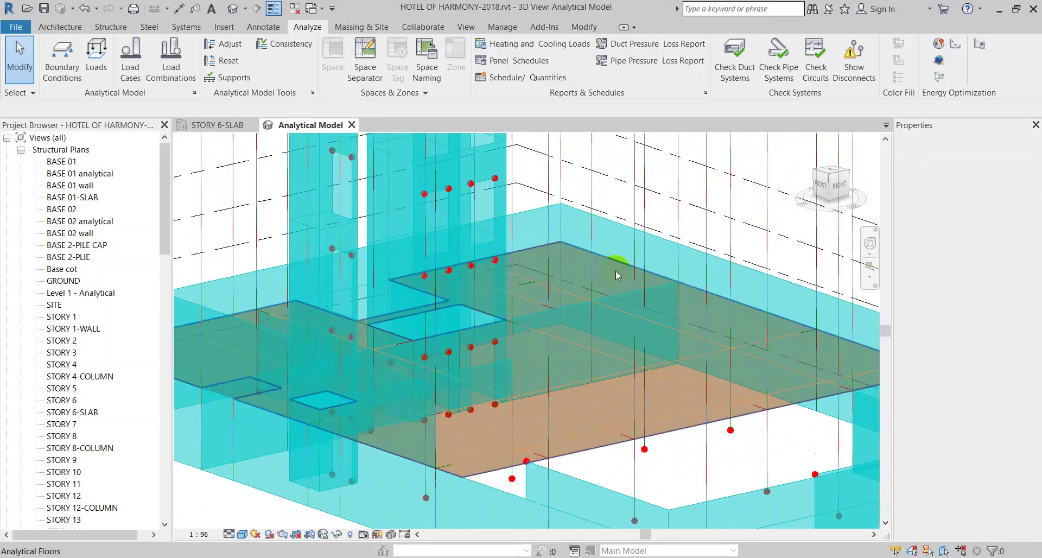
click(654, 338)
scroll(654, 333, down, 3)
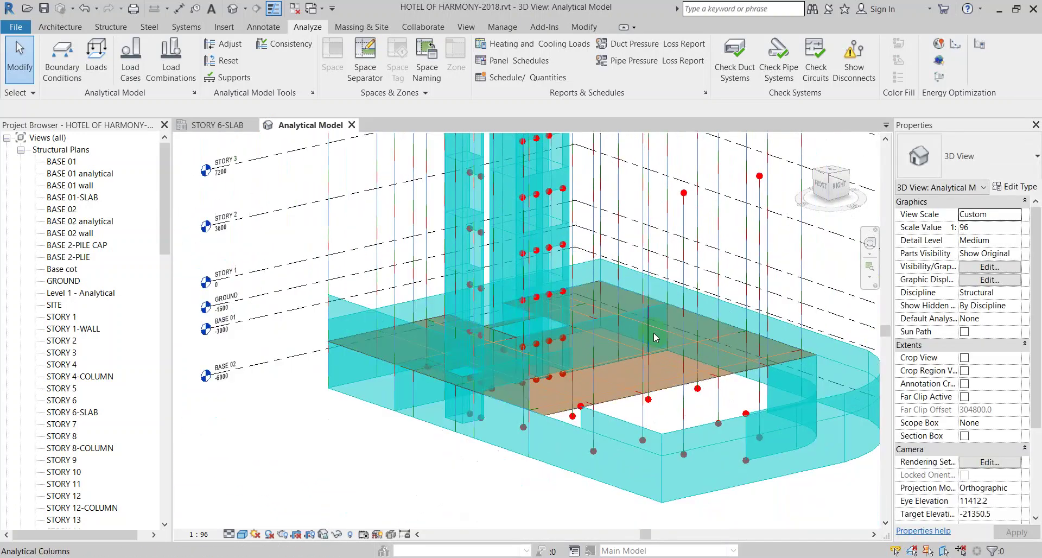
scroll(654, 332, up, 2)
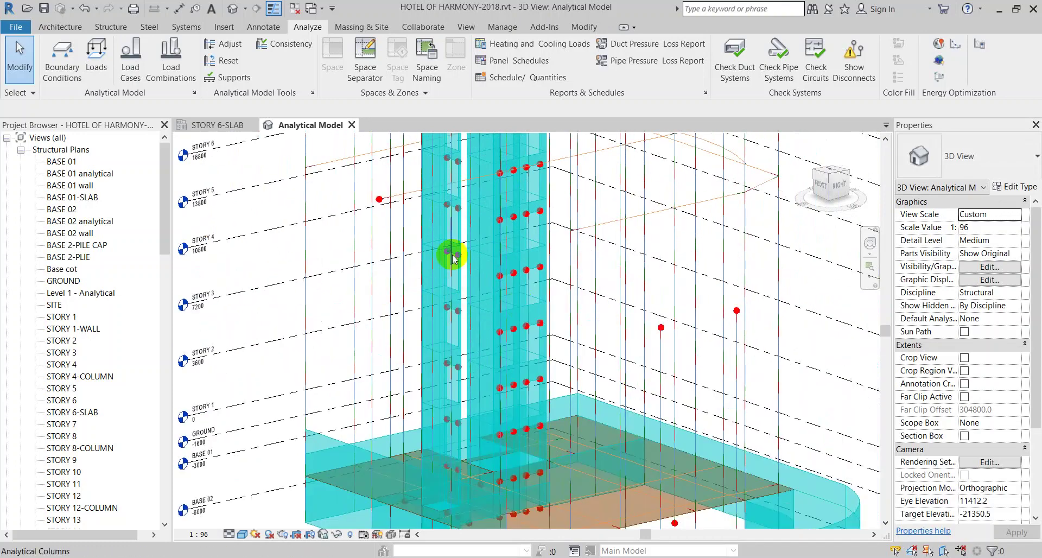
click(213, 124)
scroll(474, 304, down, 2)
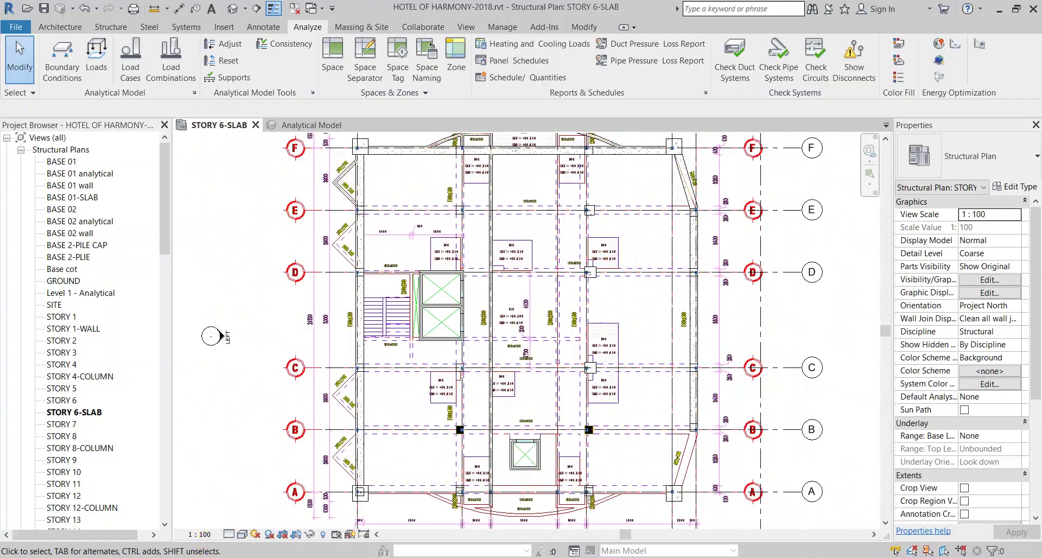
click(125, 489)
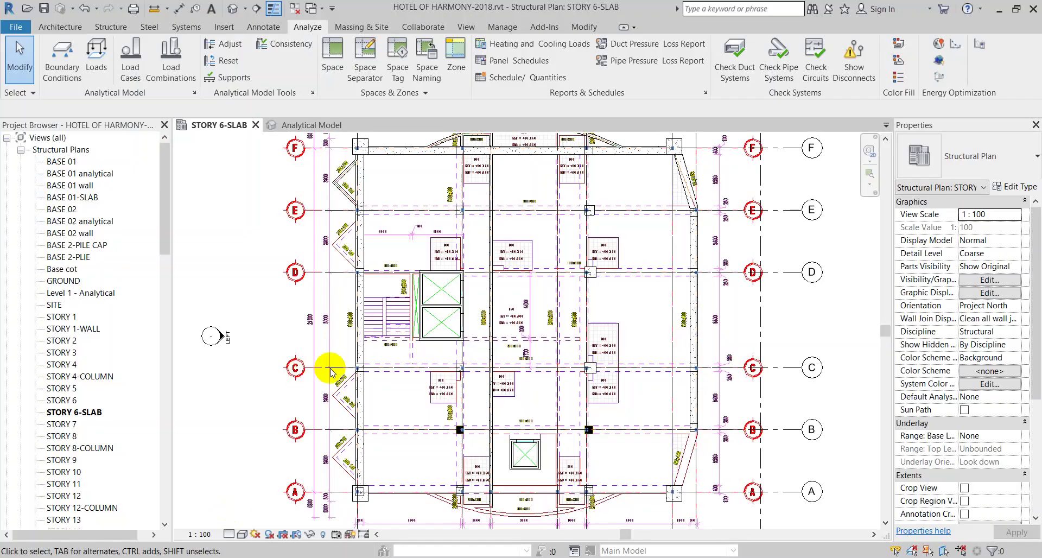
drag(164, 198, 164, 341)
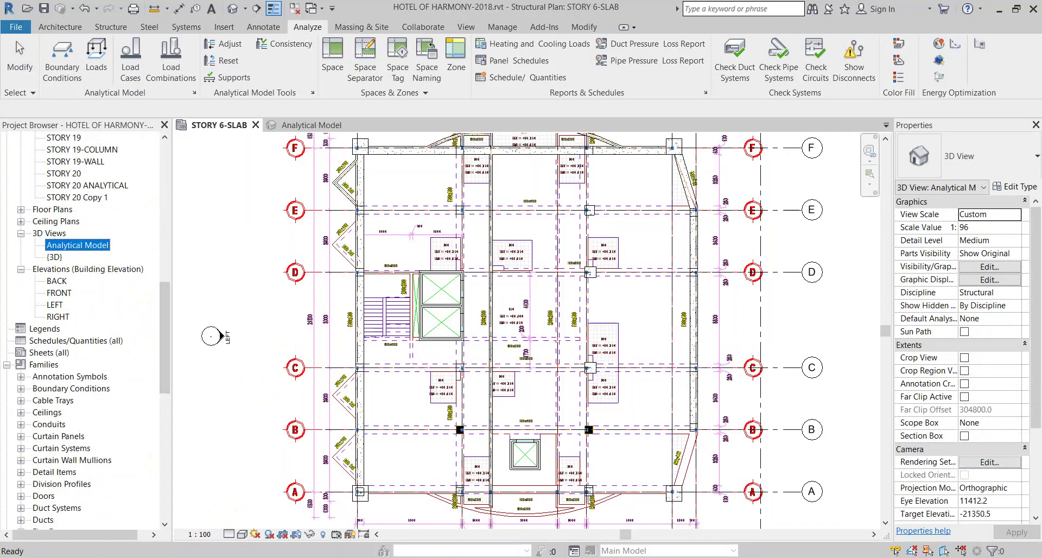
click(205, 420)
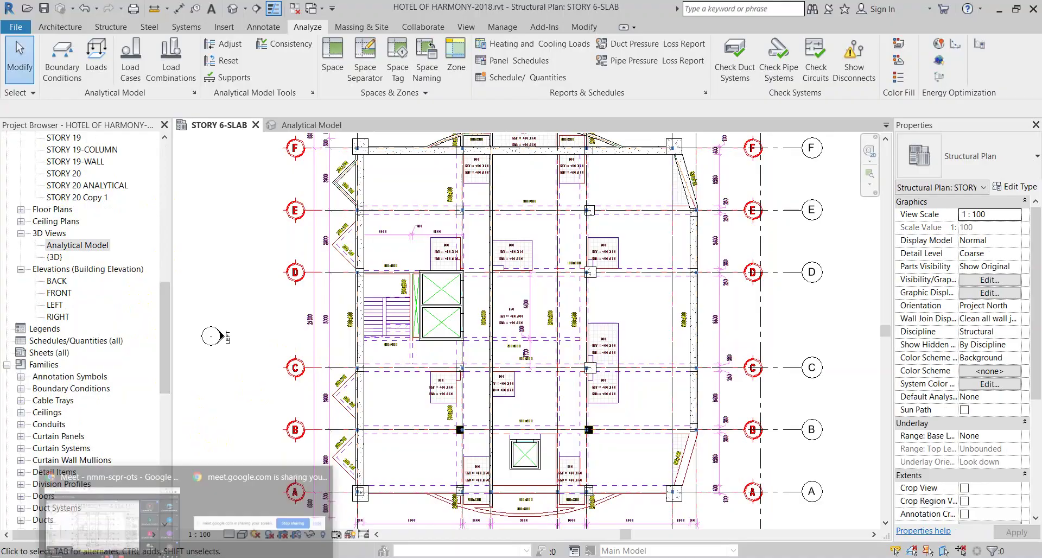
Return to the Meet call and set the system speaker volume to 67 with the tray slider
click(111, 507)
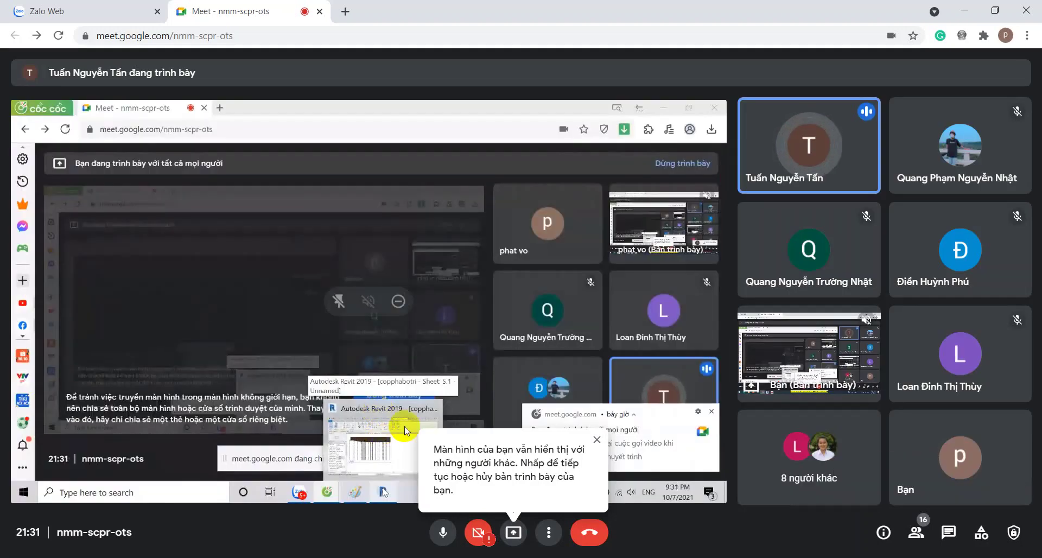
click(879, 557)
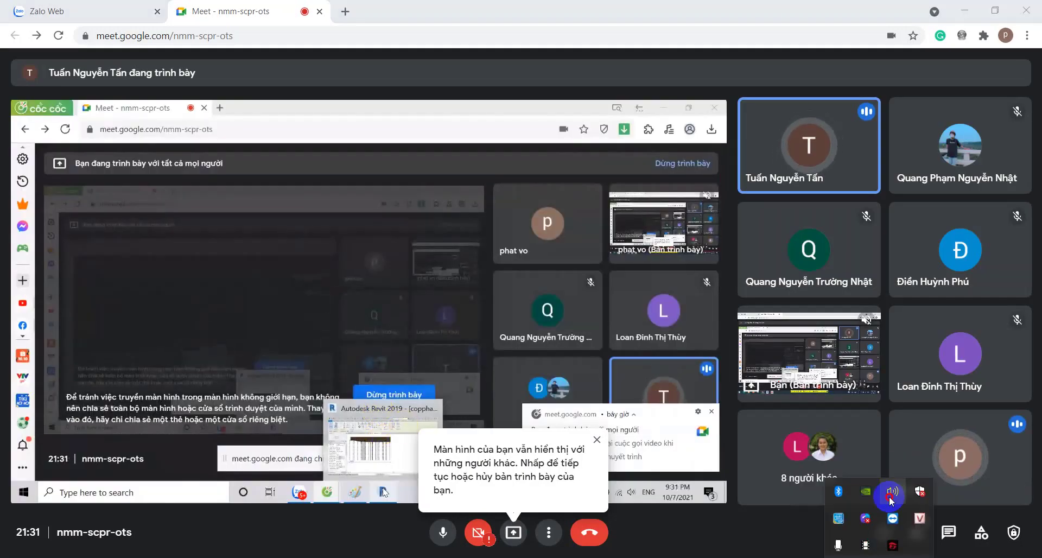
click(890, 500)
click(901, 540)
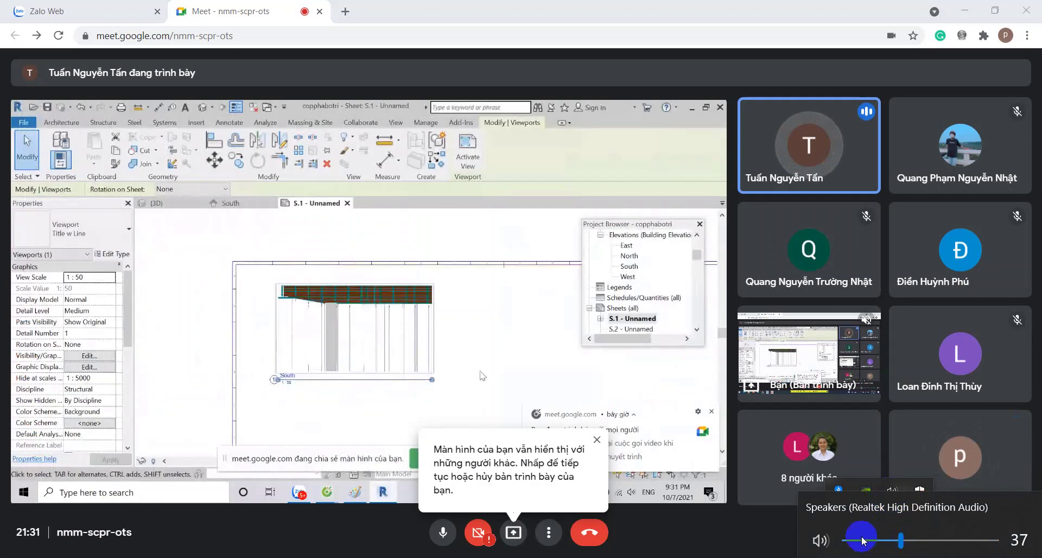
click(947, 540)
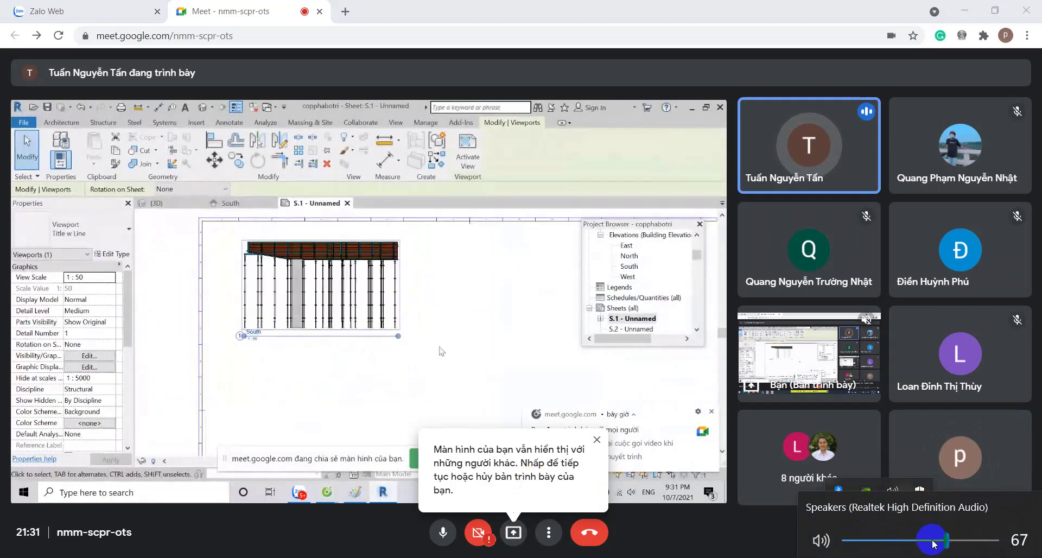
click(681, 537)
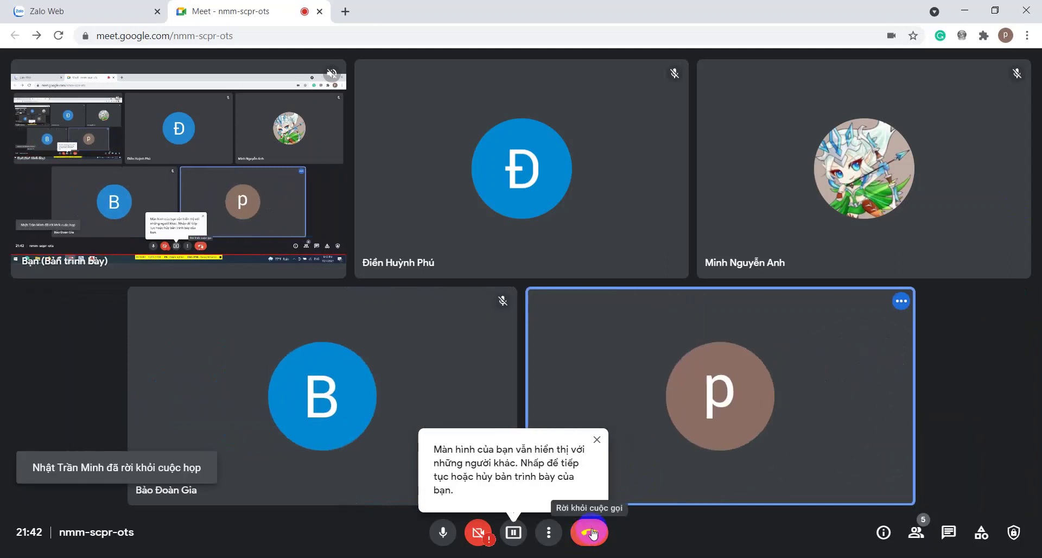
Leave the call and choose 'Kết thúc cuộc gọi' to end it for all participants
click(592, 533)
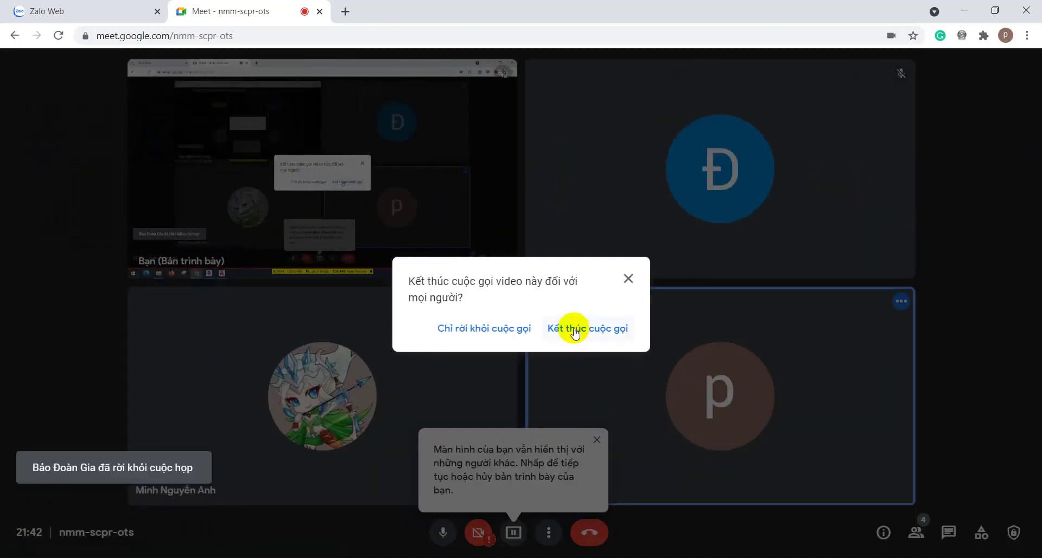
click(575, 328)
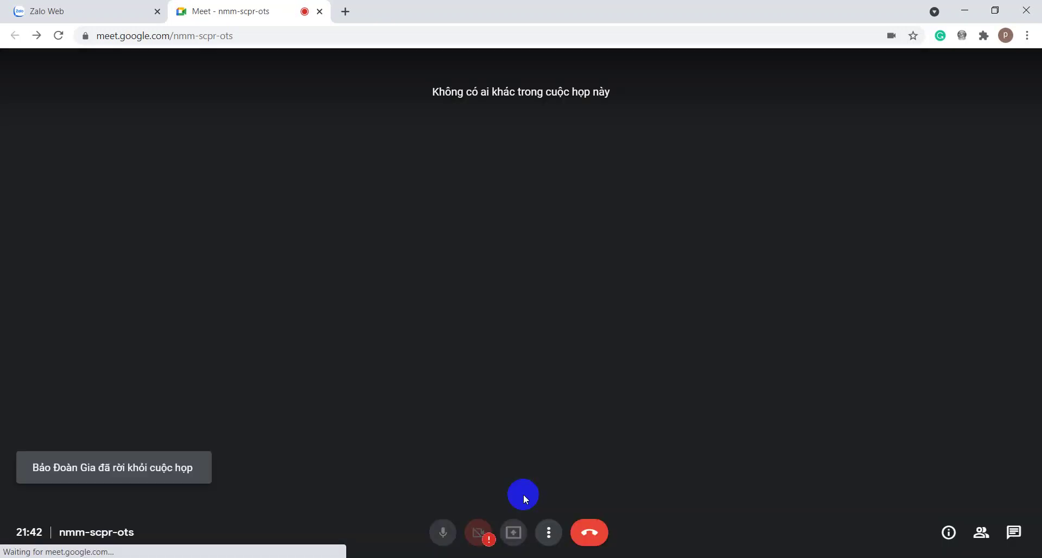